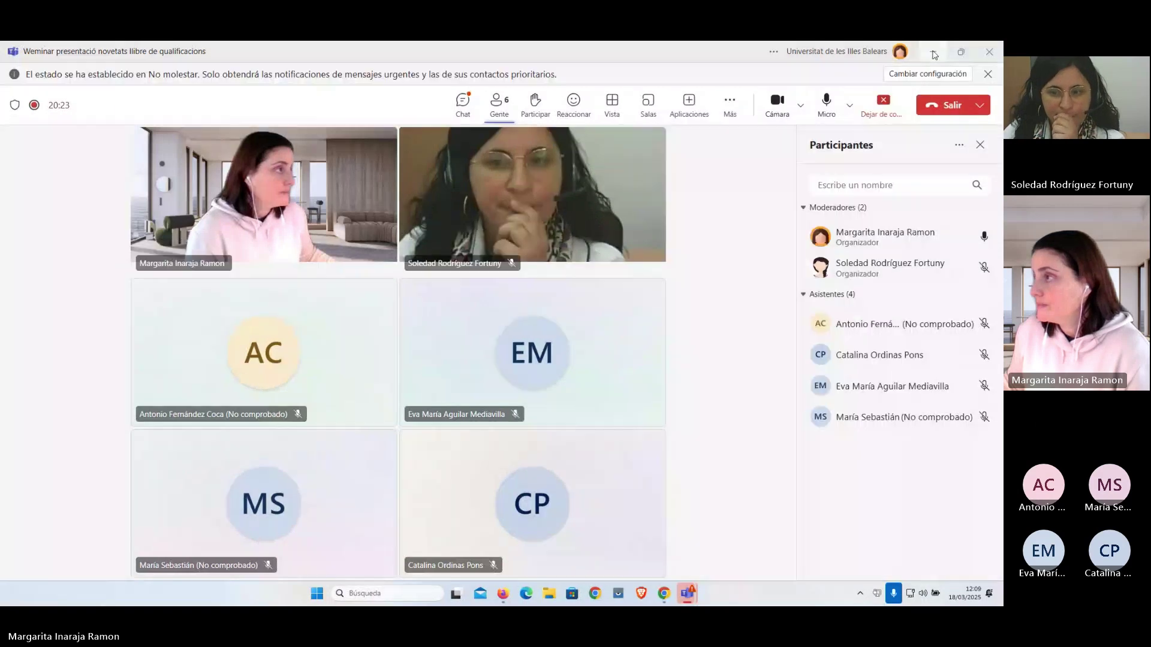
Leave the meeting window and switch to Firefox with the P11 course's grader report, enlarging the page to 120%
click(934, 53)
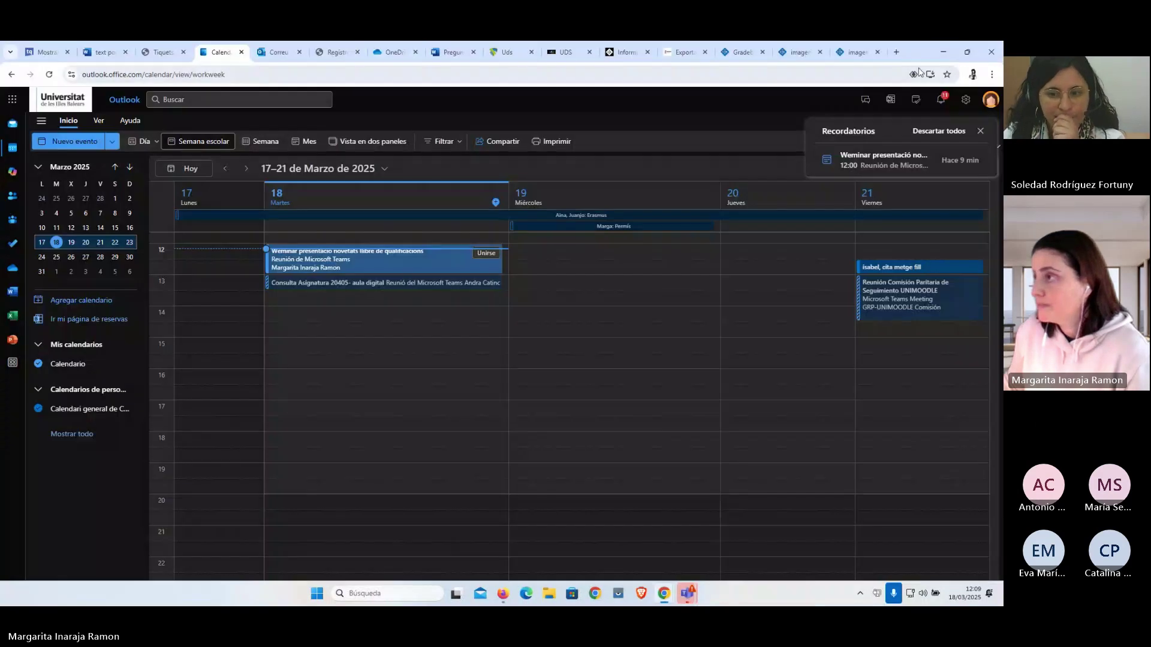
click(791, 54)
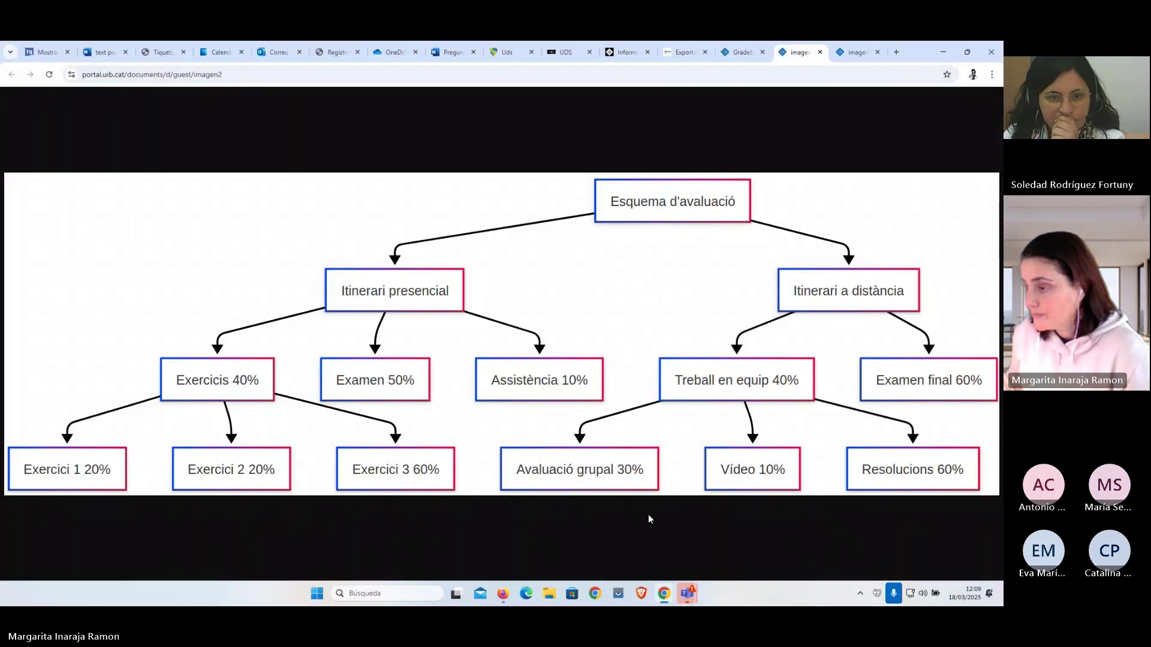
click(502, 595)
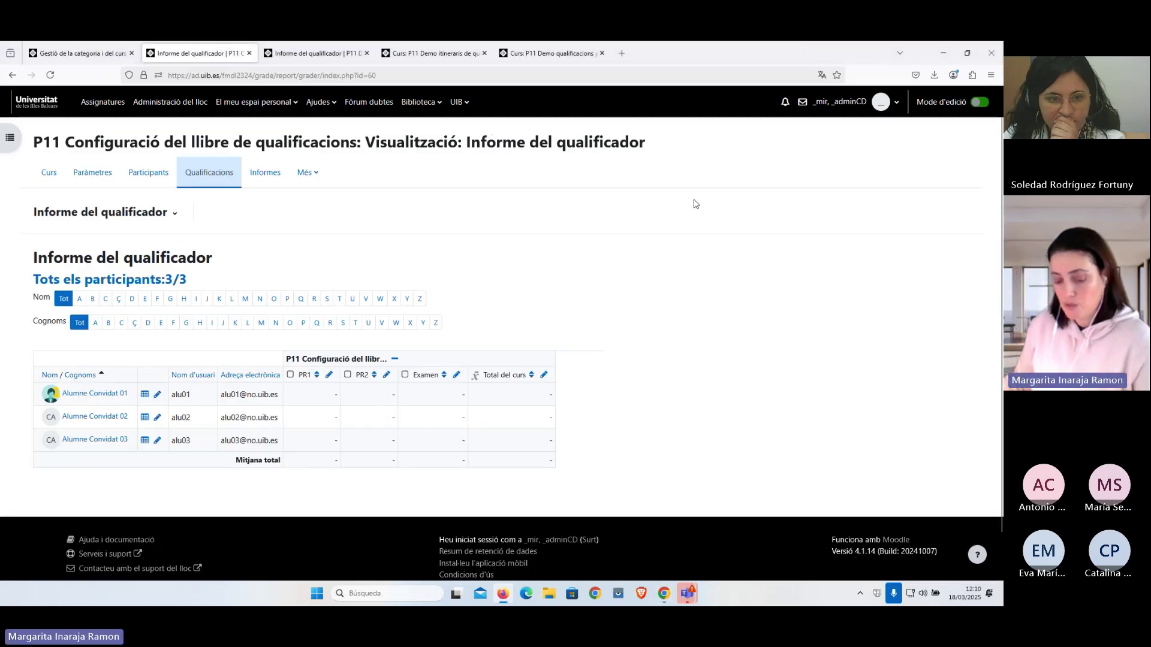
key(ctrl+plus)
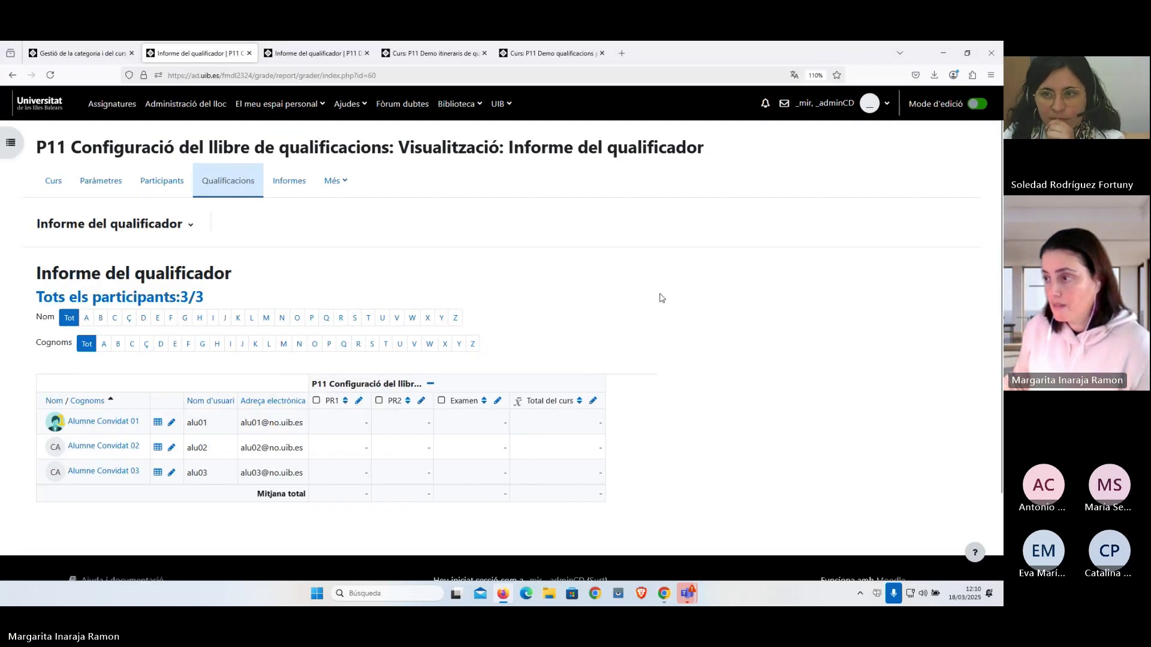
key(ctrl+plus)
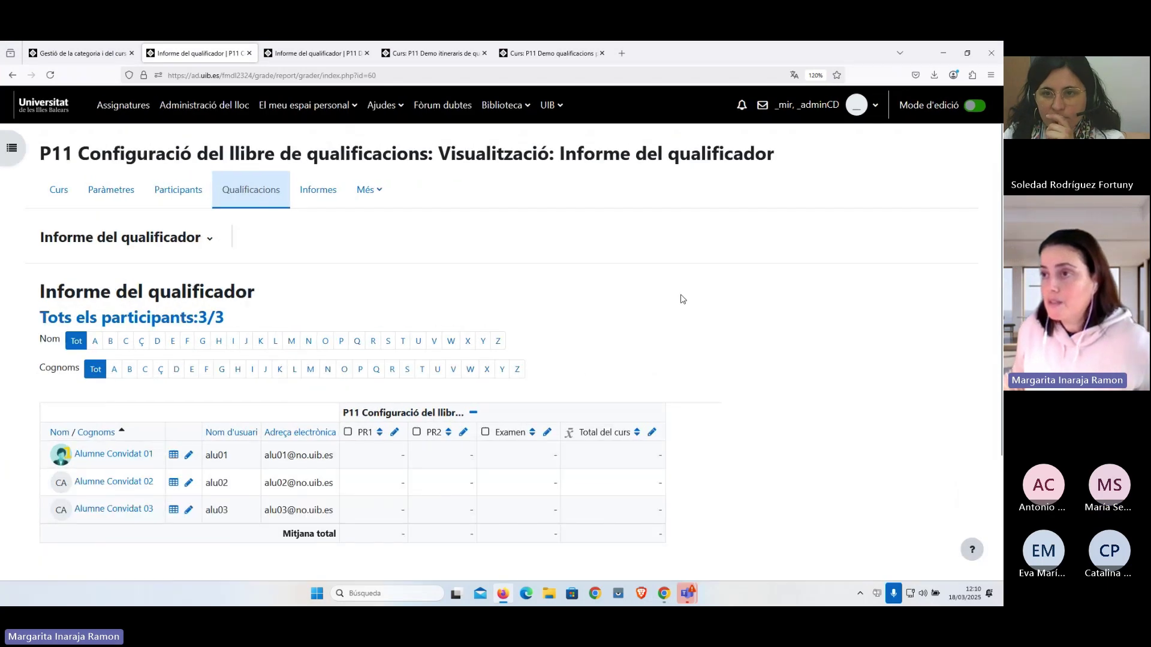
Look over the PR1, PR2 and Examen columns of the grader report and open the Configuració del llibre de qualificacions page
scroll(673, 295, down, 2)
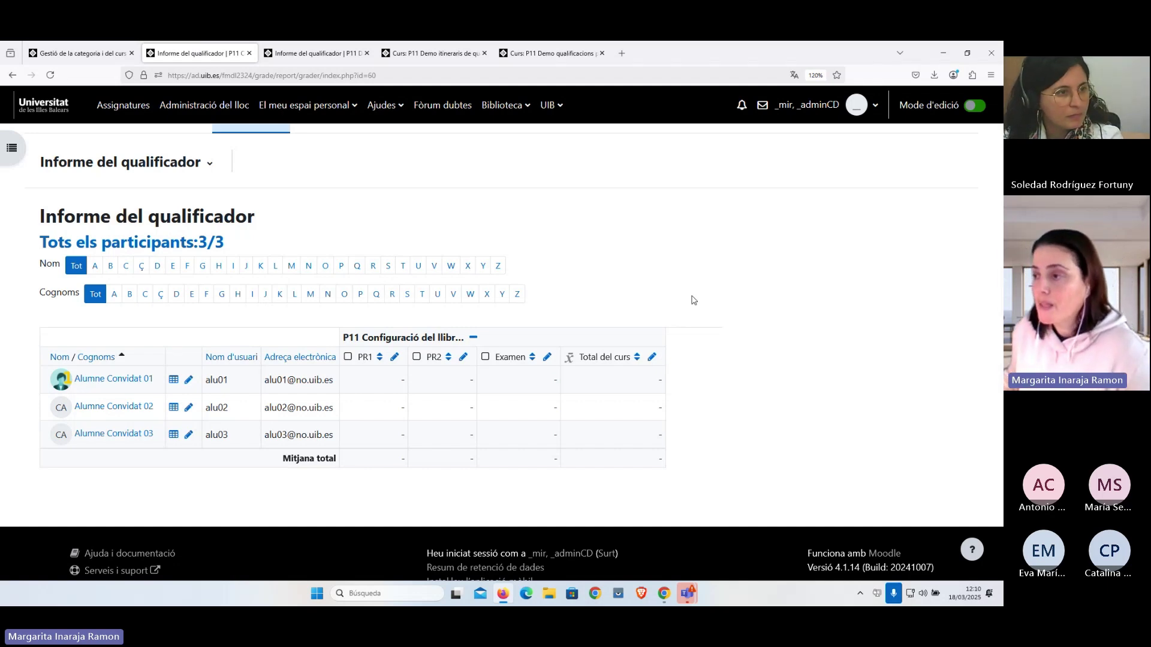
scroll(689, 330, up, 3)
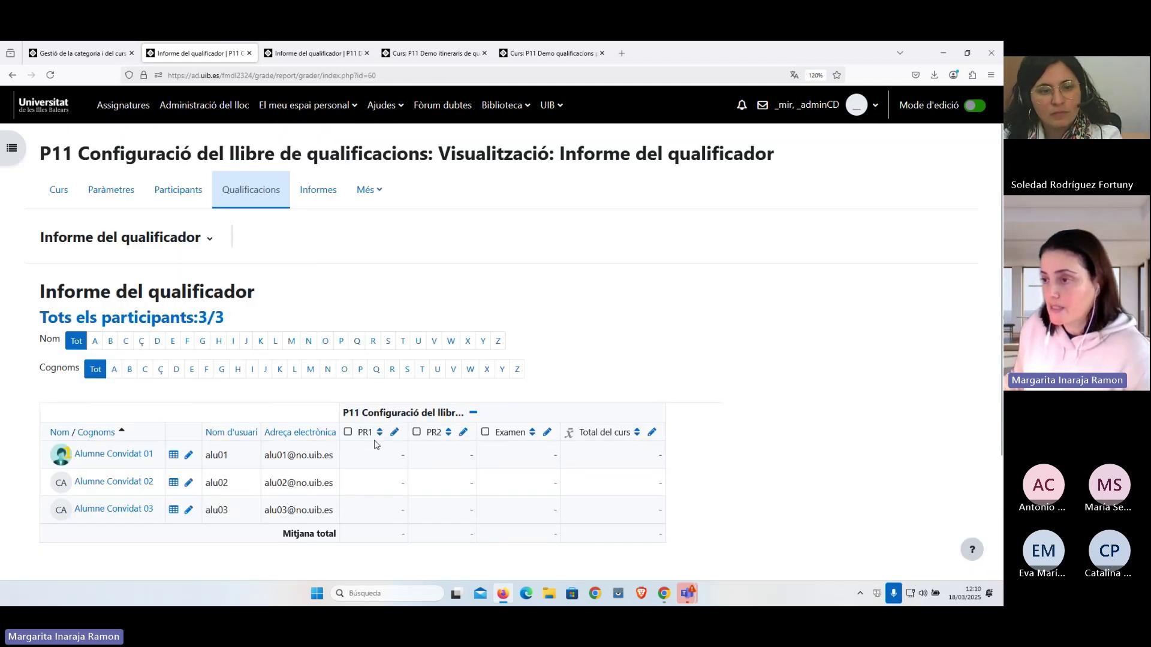
drag(359, 432, 437, 433)
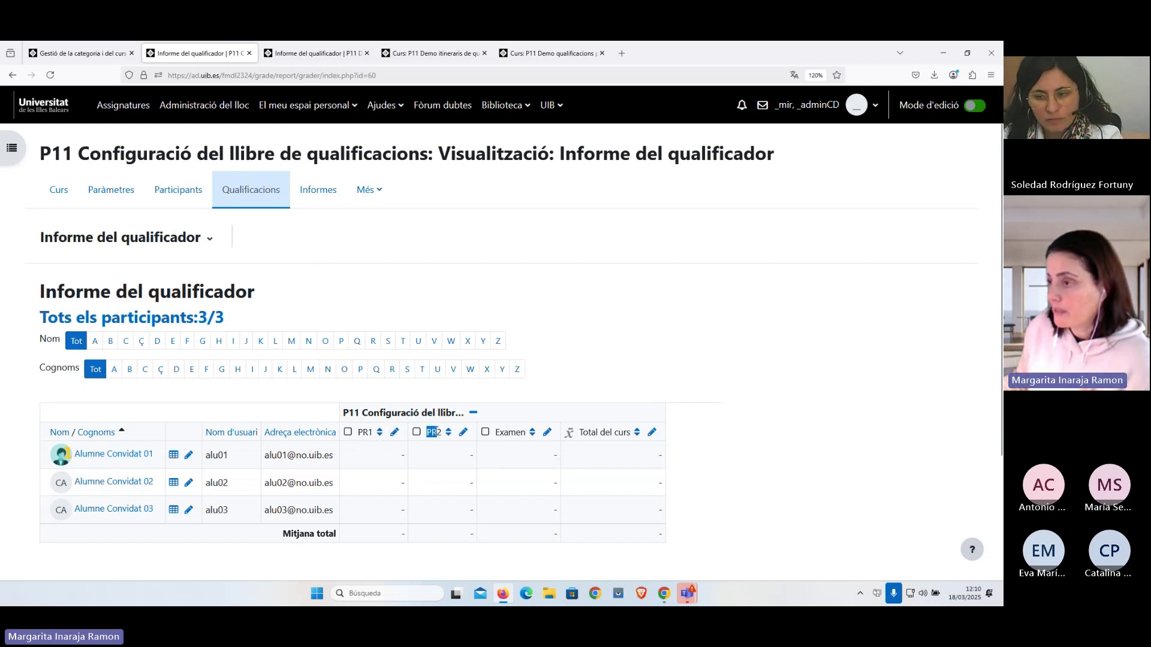
double_click(507, 432)
click(640, 321)
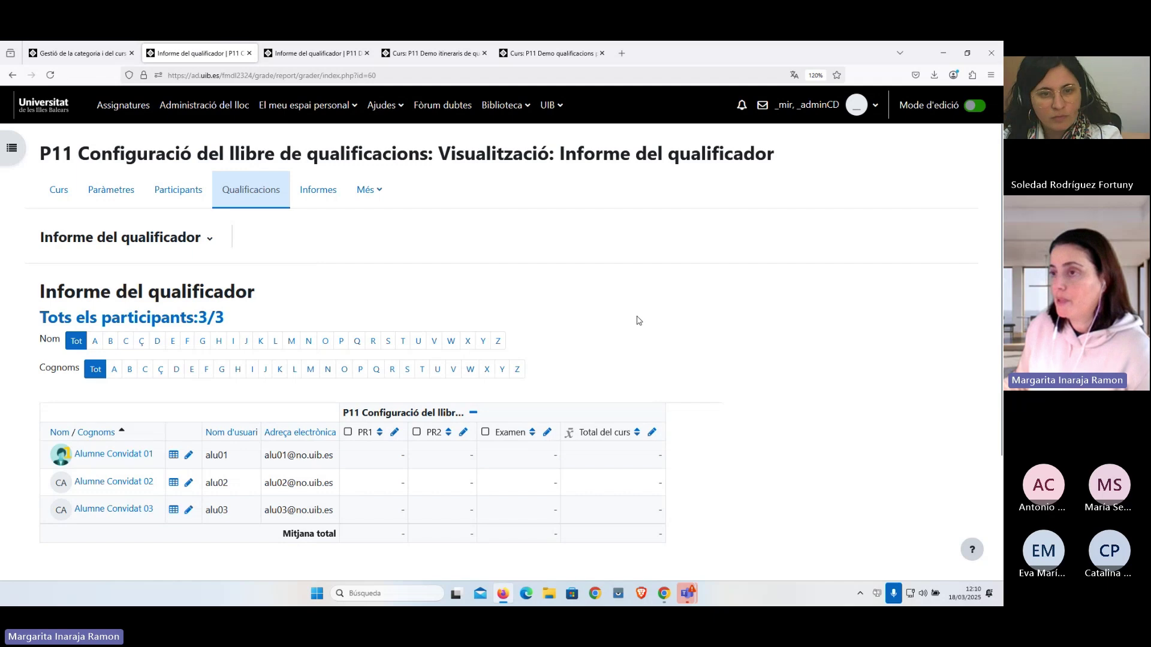
click(209, 242)
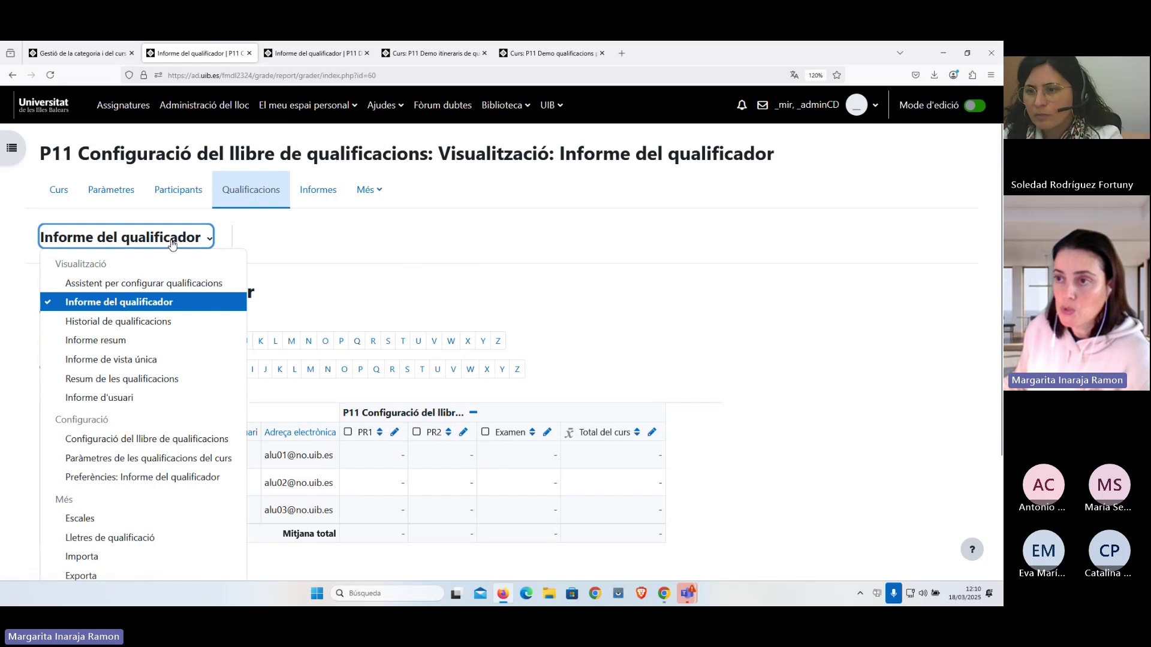
click(140, 440)
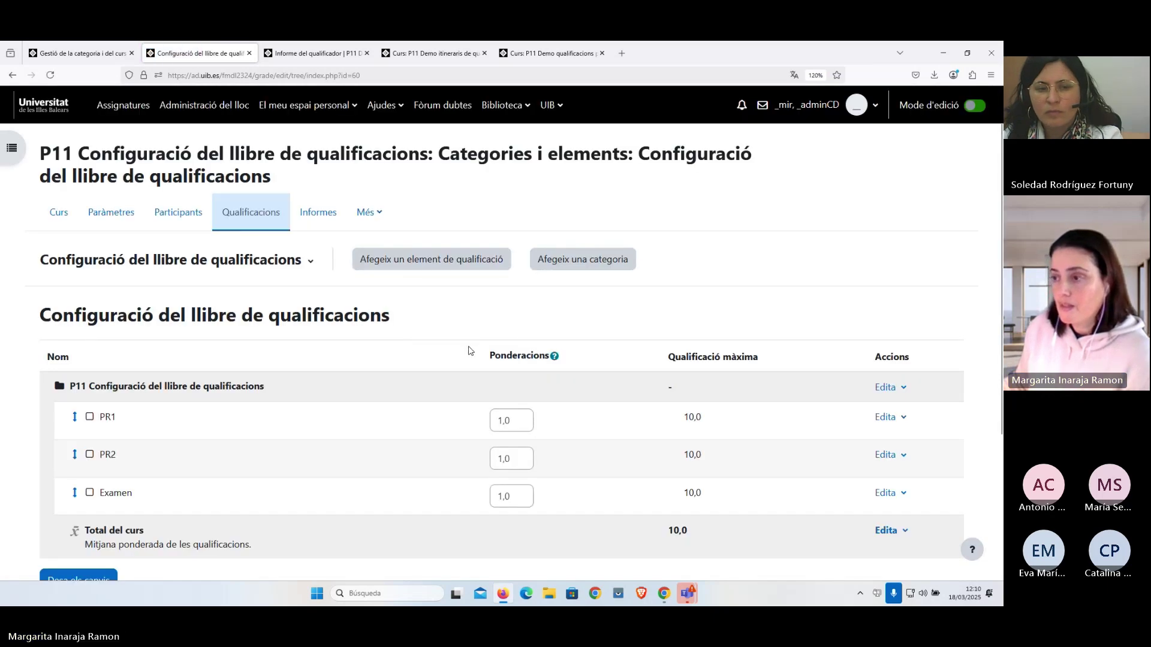
Add a grade item named Pràctiques to the gradebook, keeping the default grade settings, and save it
scroll(502, 334, down, 2)
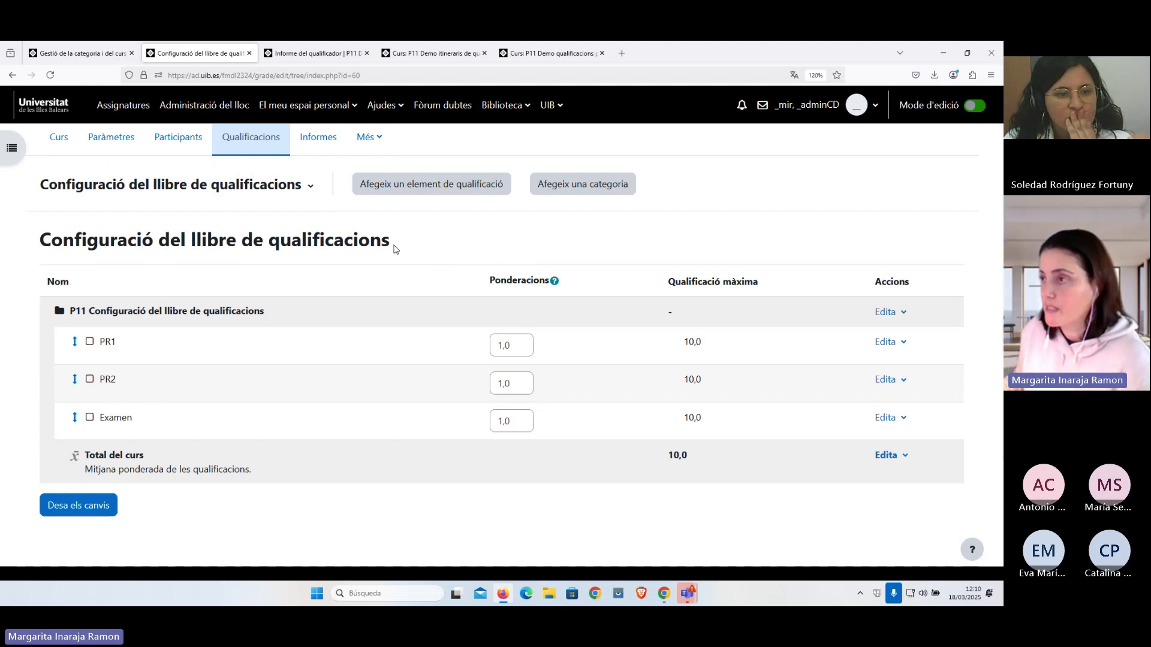
click(430, 186)
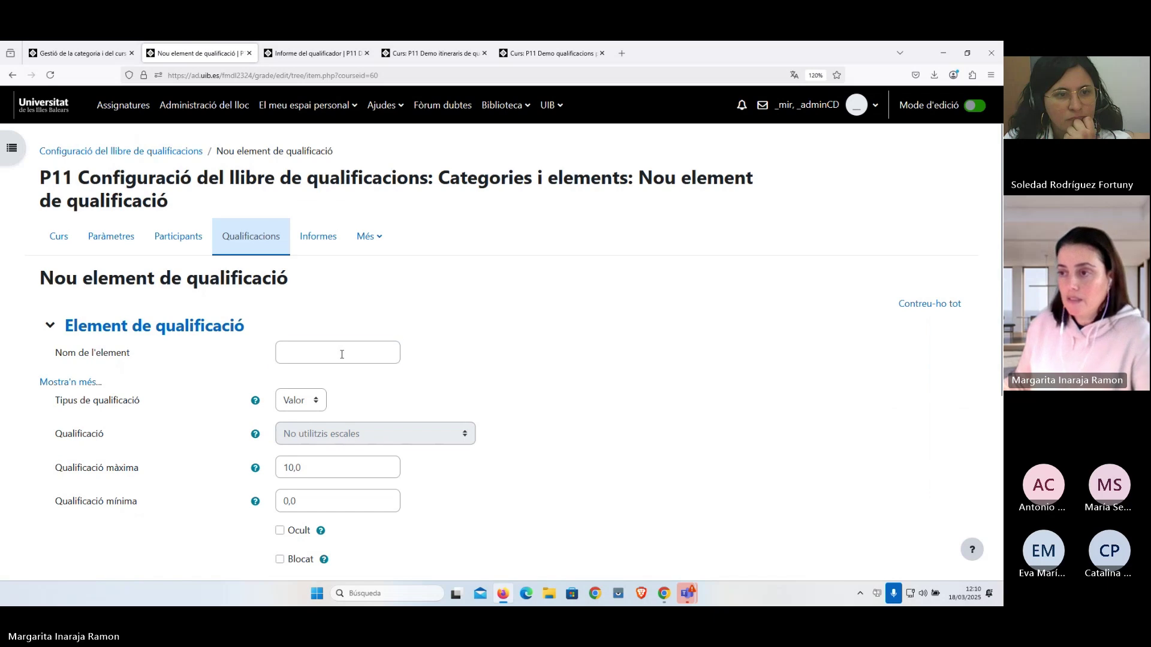
click(341, 354)
text(Pràc)
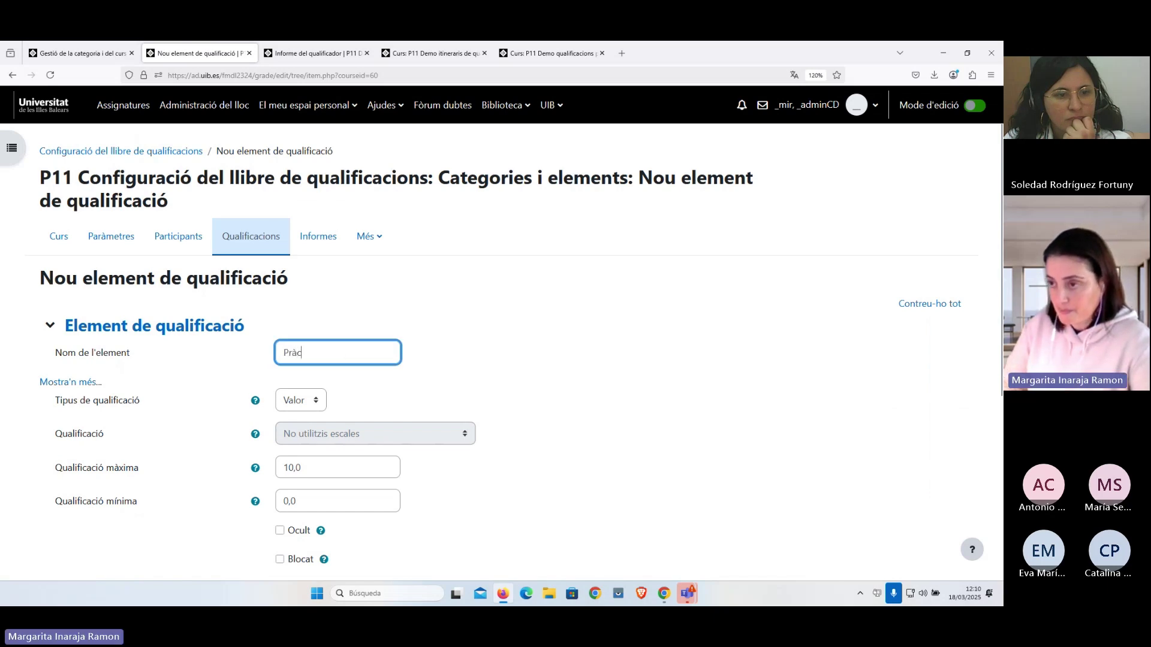
text(tiques)
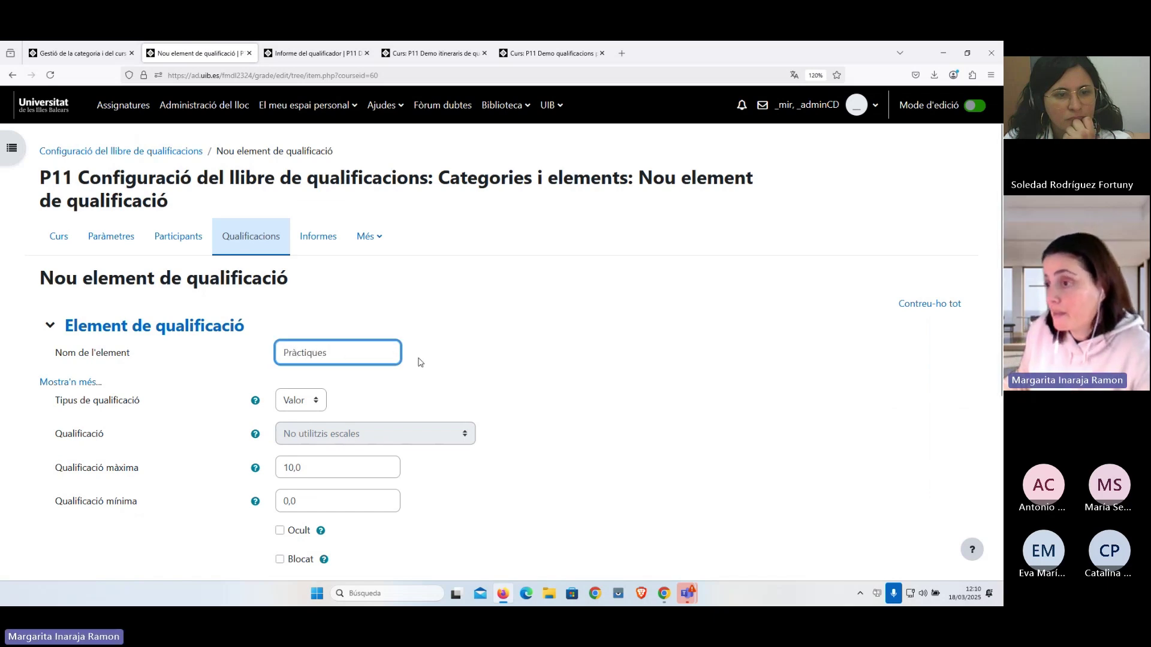
scroll(444, 384, down, 4)
key(Return)
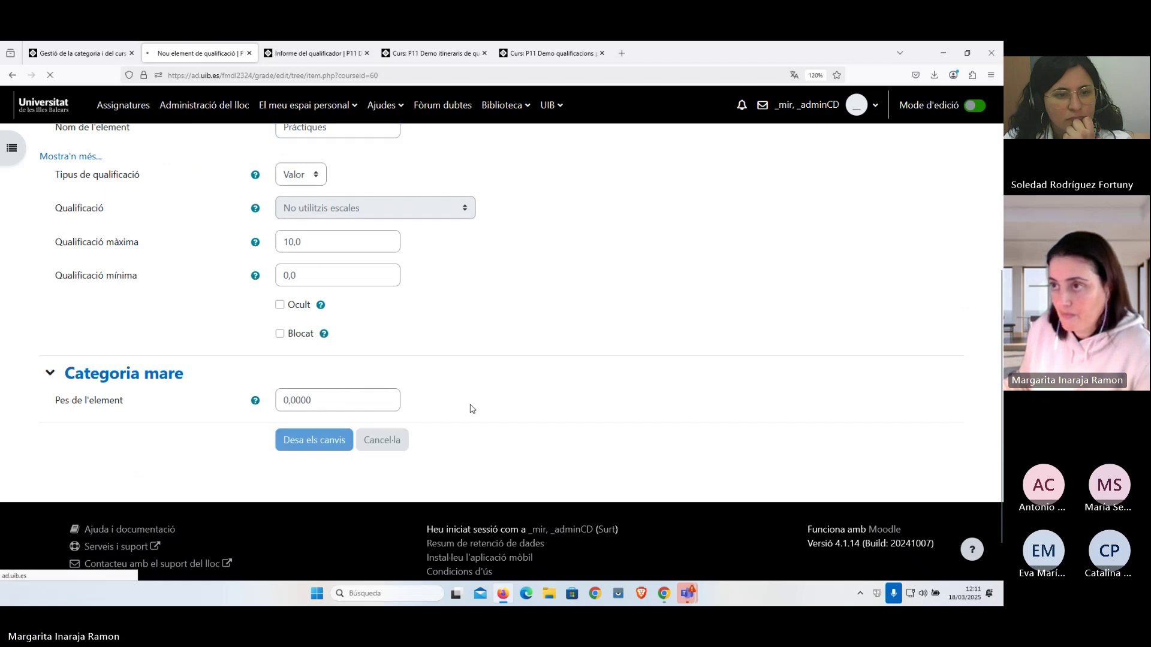
Add a grade category named Pràctiques with the default weighted-mean aggregation and save it
scroll(471, 408, down, 2)
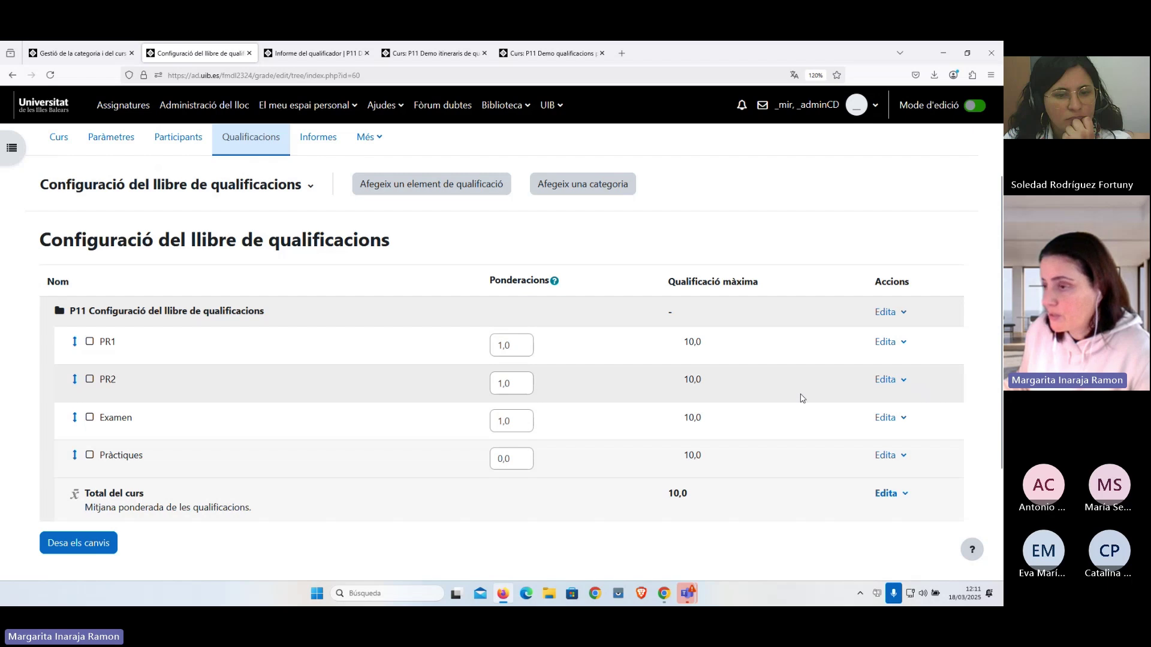
click(592, 191)
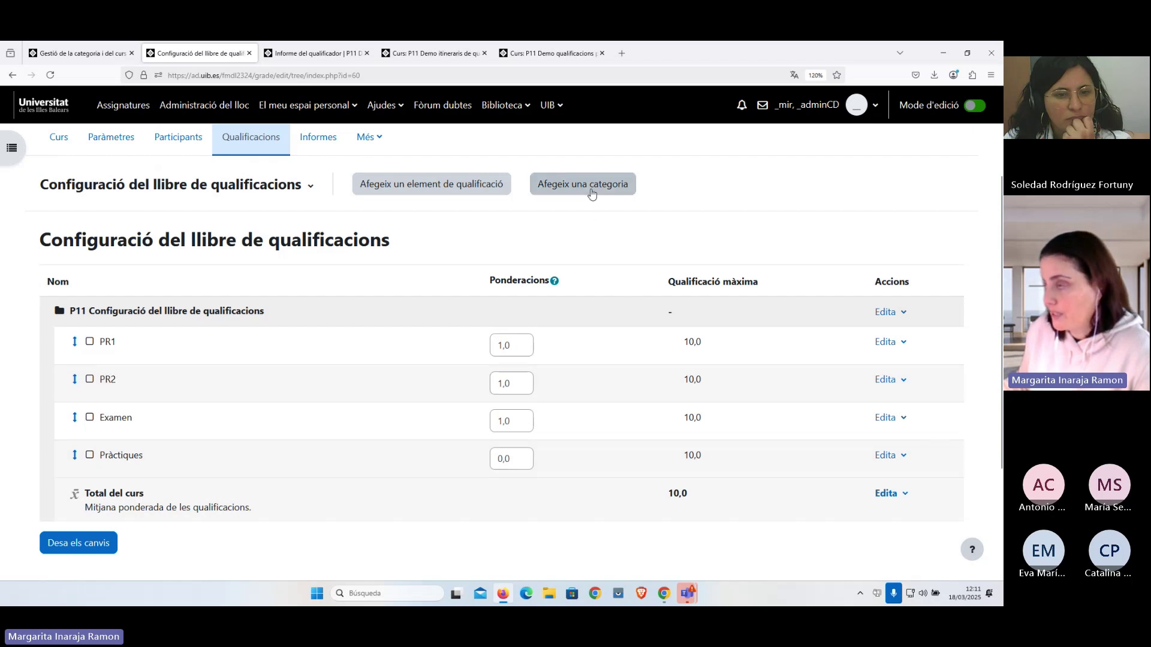
click(355, 332)
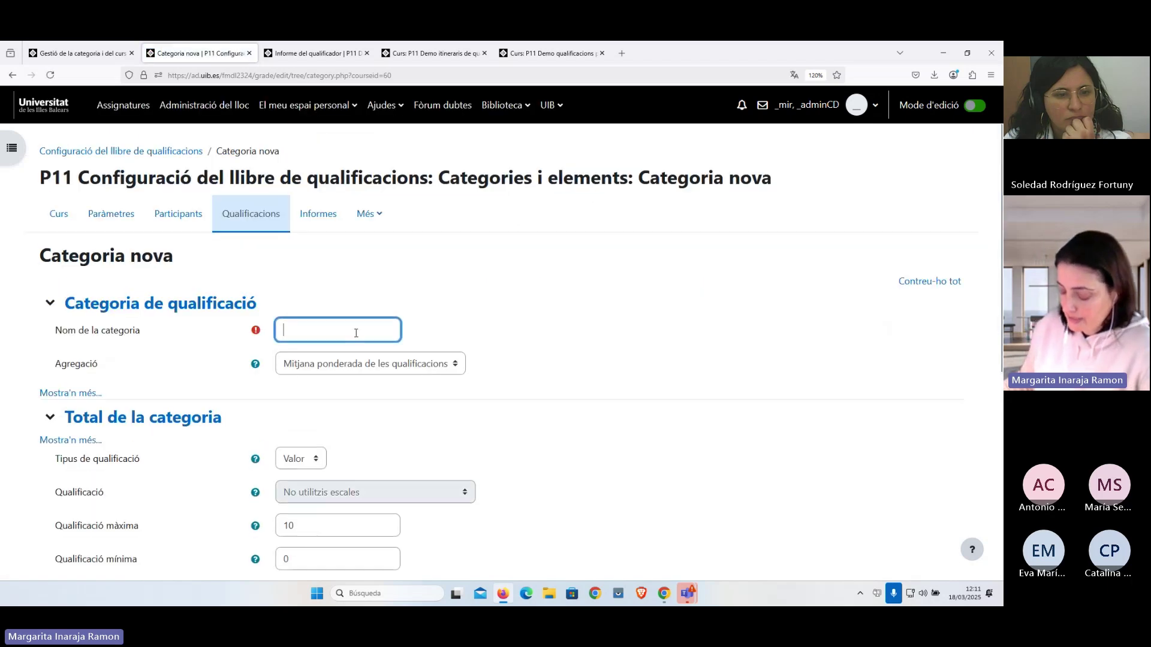
text(Pràc)
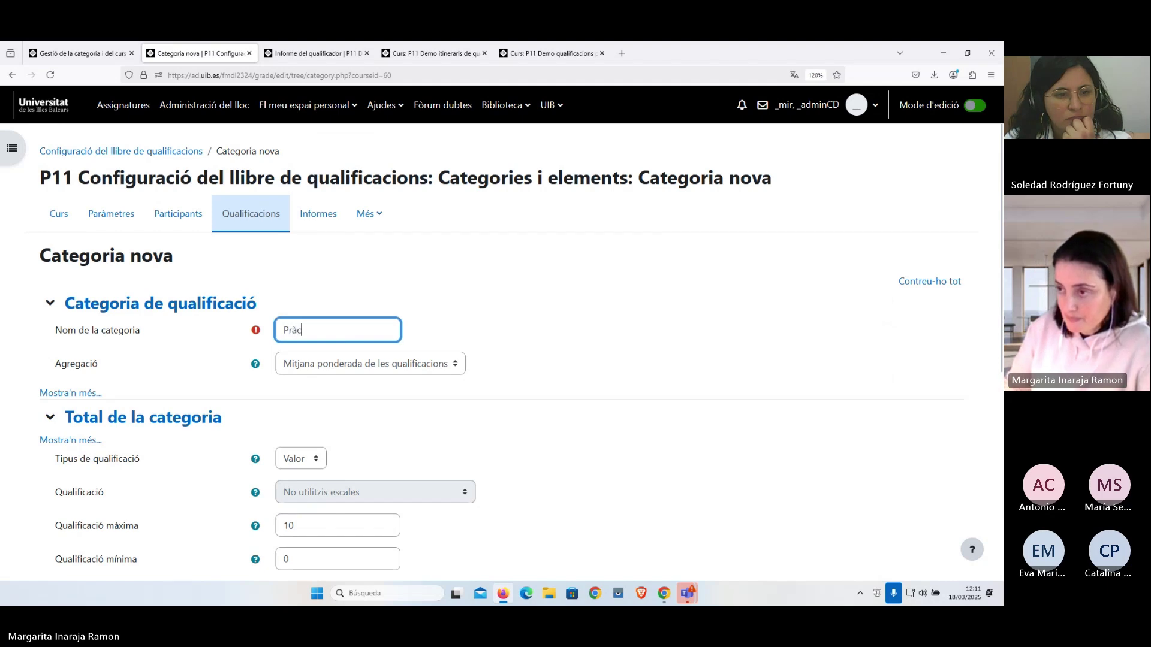
text(tiques)
scroll(375, 363, down, 3)
click(310, 497)
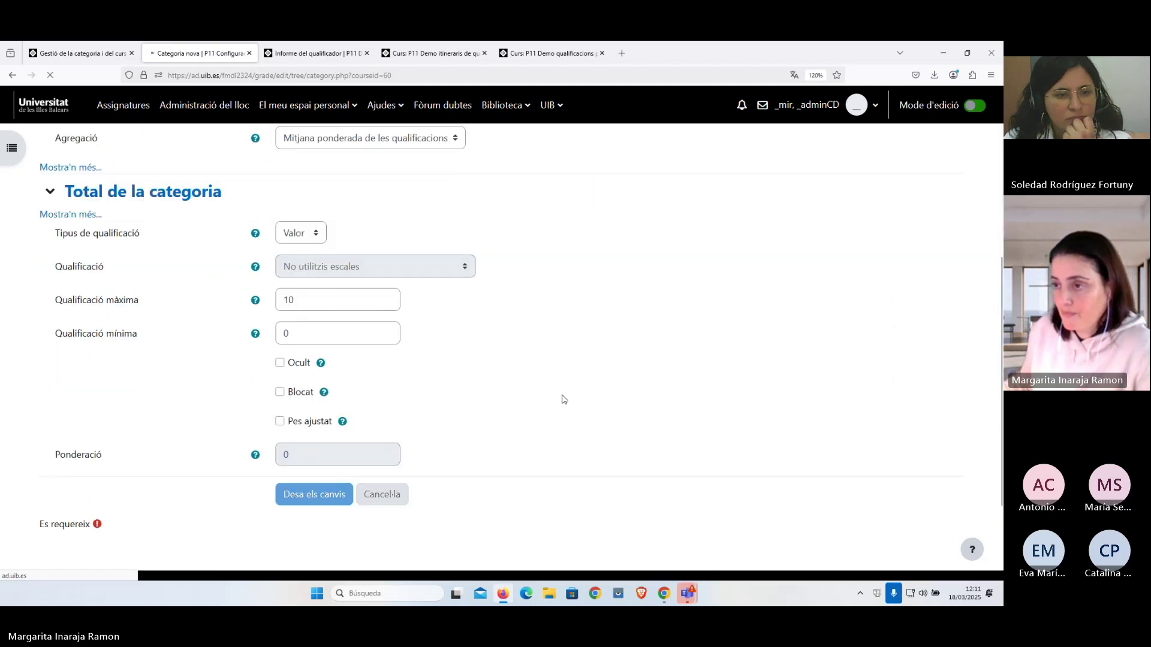
Add a second grade category named Exàmens with the default settings and save it
scroll(563, 400, down, 1)
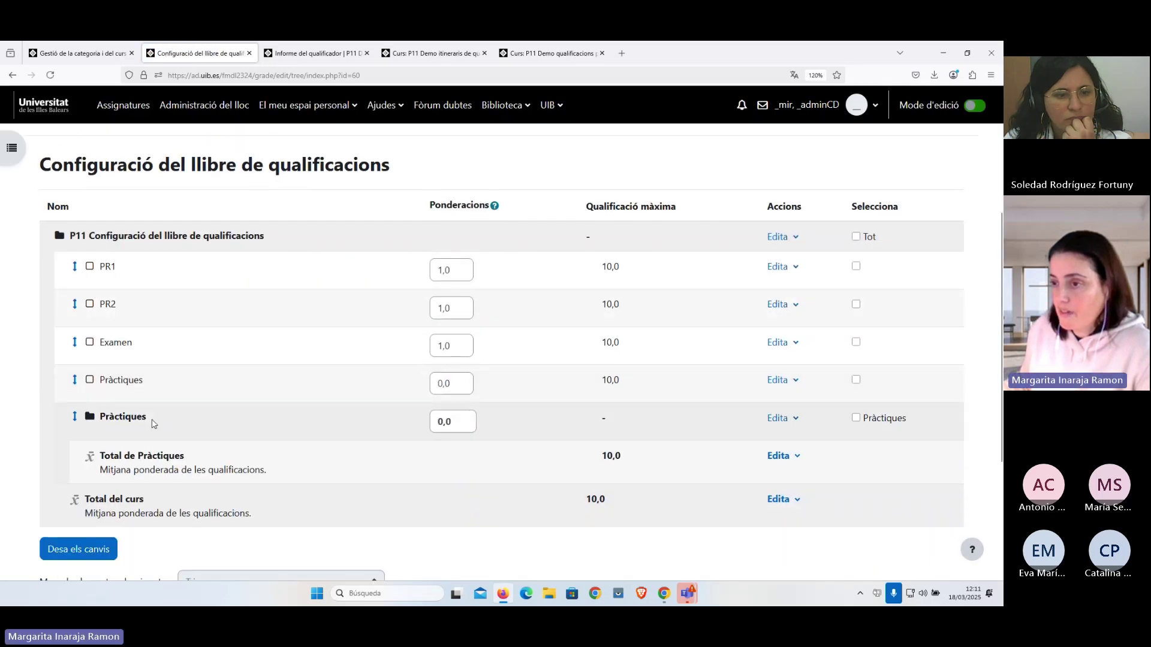
scroll(372, 394, up, 1)
click(566, 187)
click(337, 330)
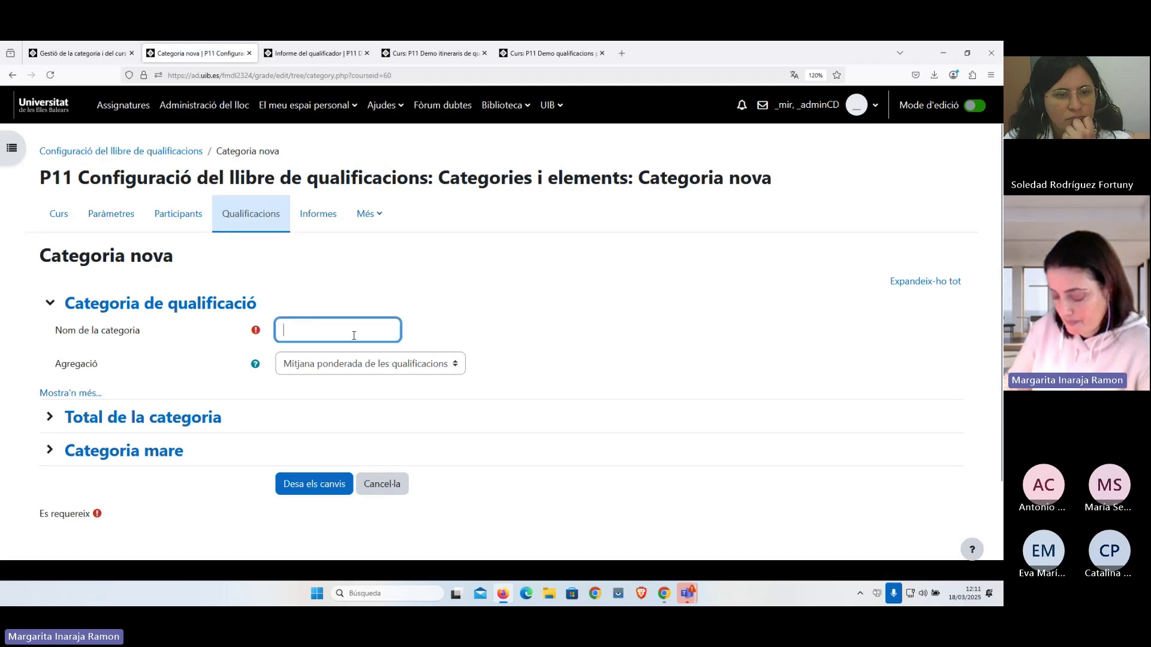
text(Exàmens)
click(314, 484)
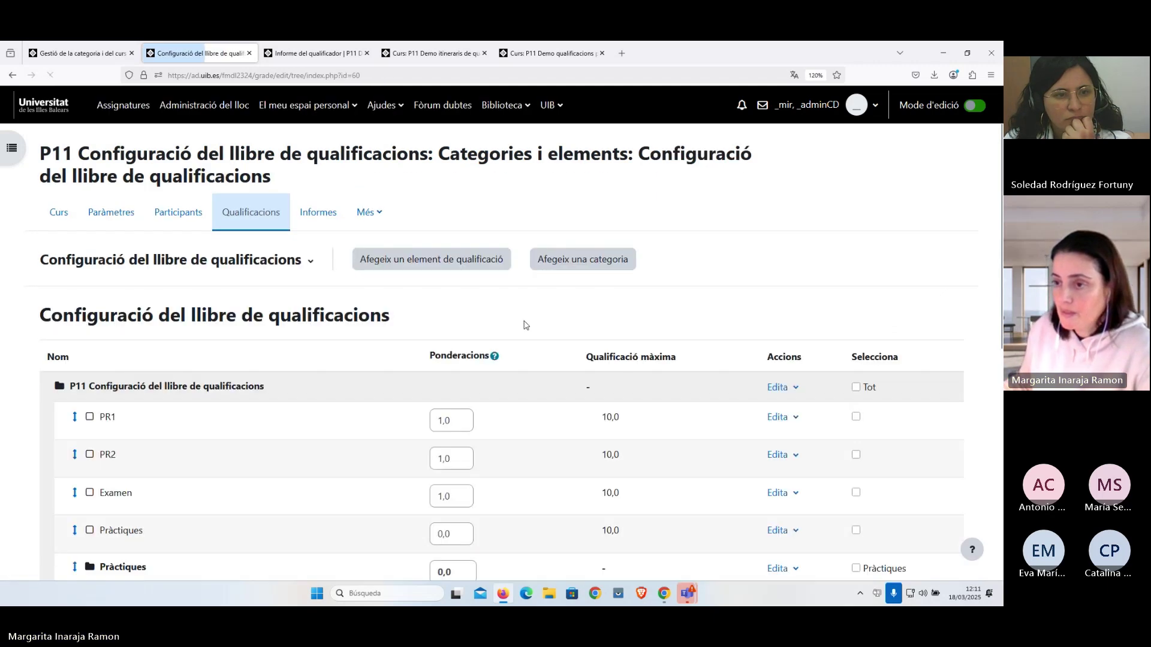
Move the items PR1 and PR2 together into the Pràctiques category, agreeing to leave the page
scroll(524, 317, down, 3)
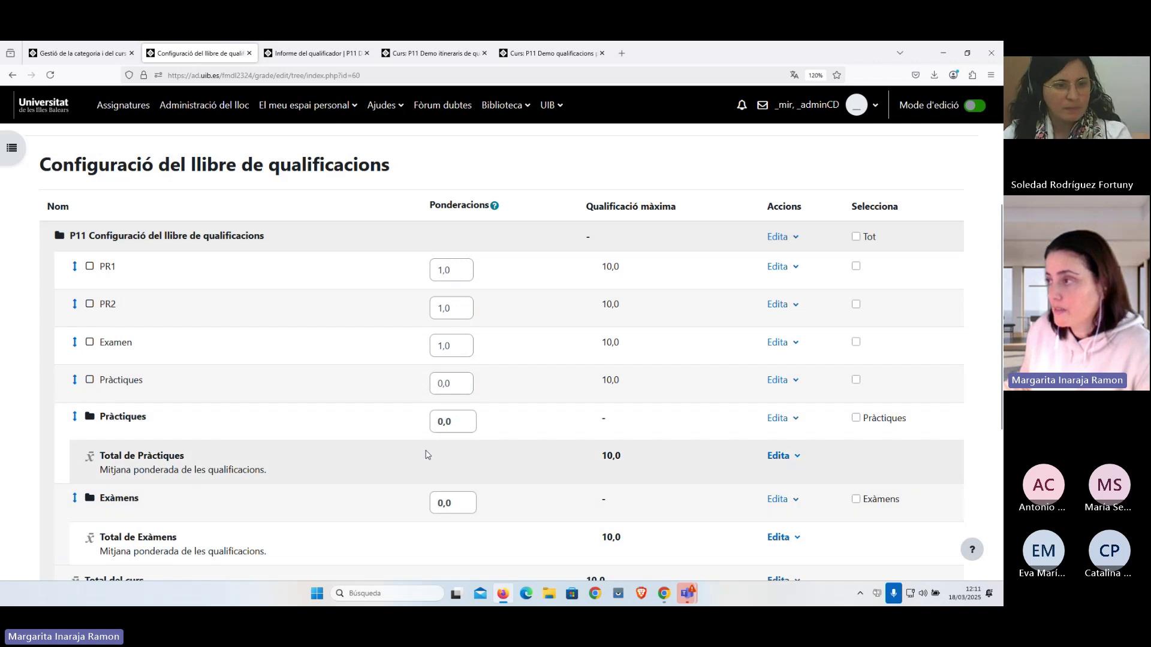
scroll(404, 318, down, 2)
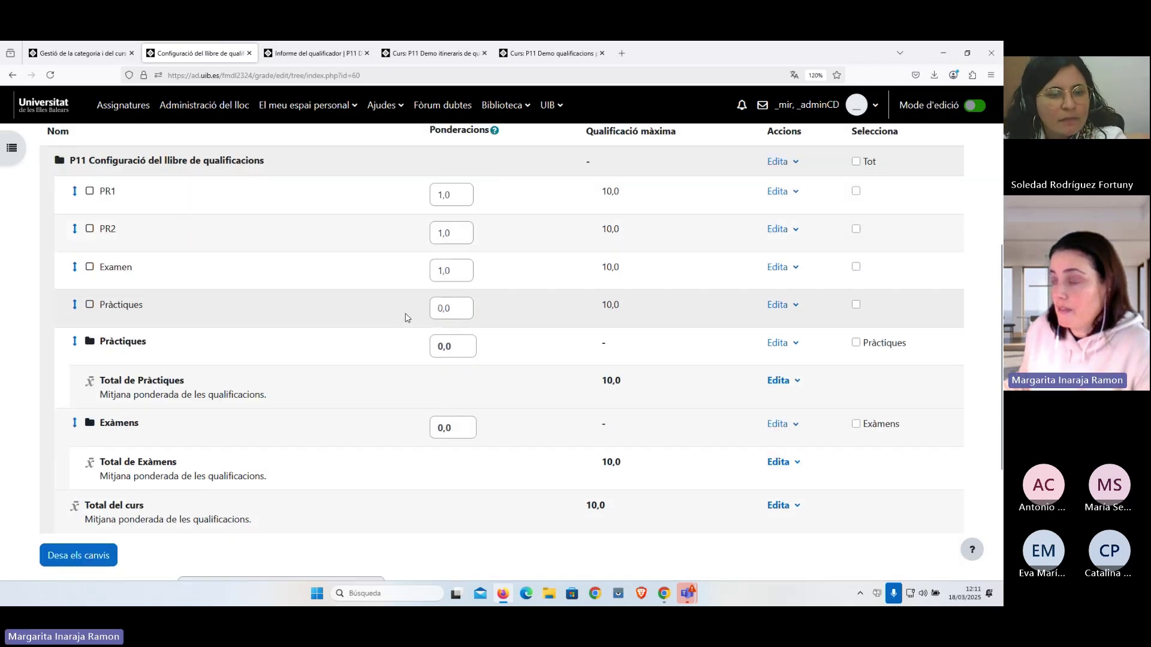
click(856, 191)
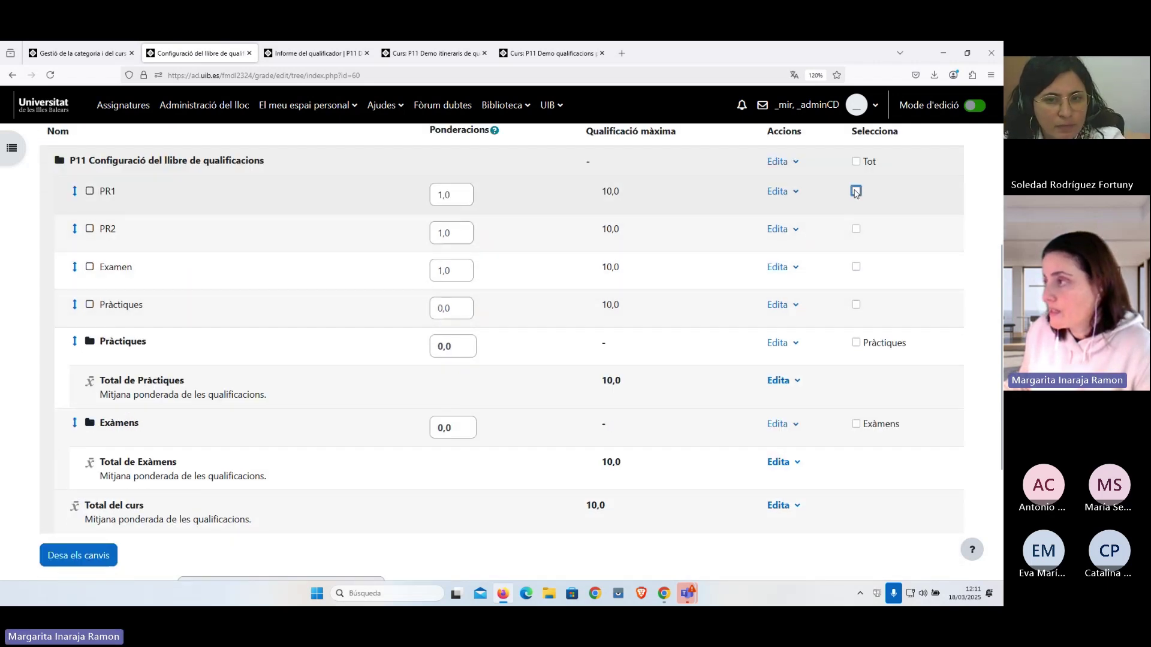
click(856, 230)
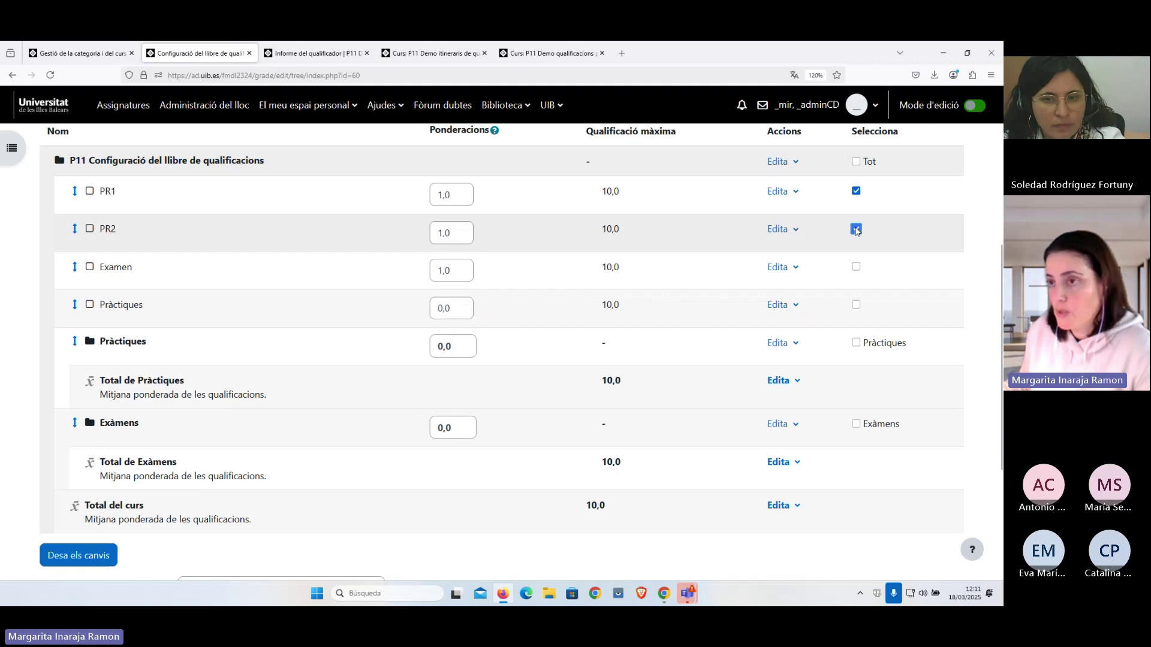
scroll(530, 411, down, 5)
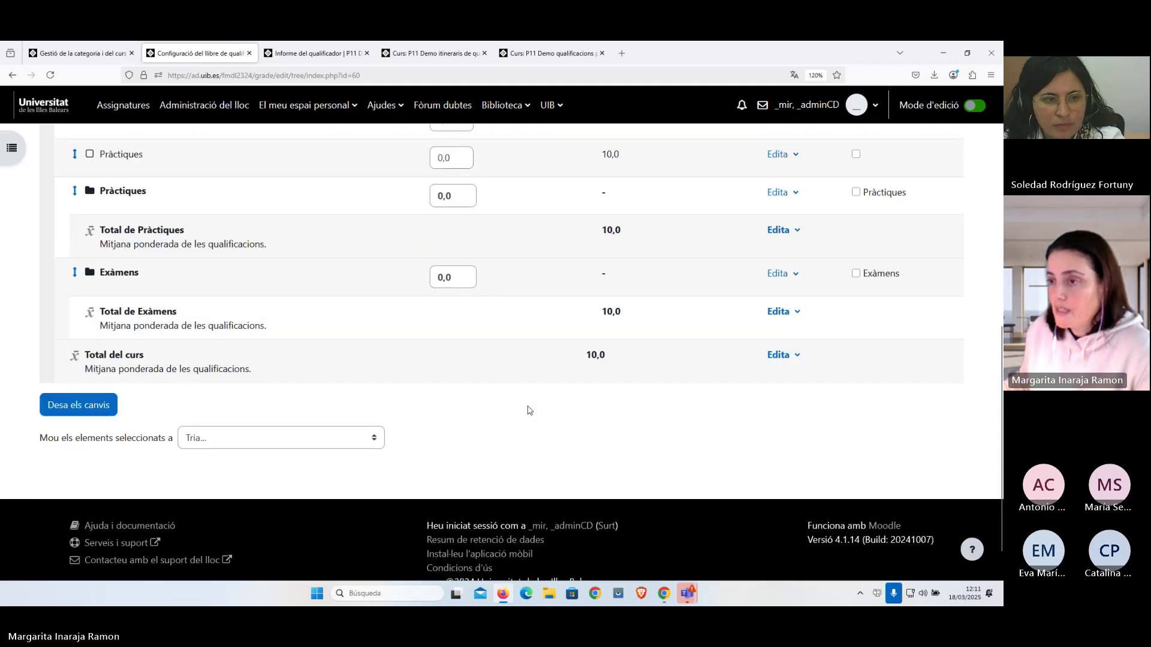
click(362, 386)
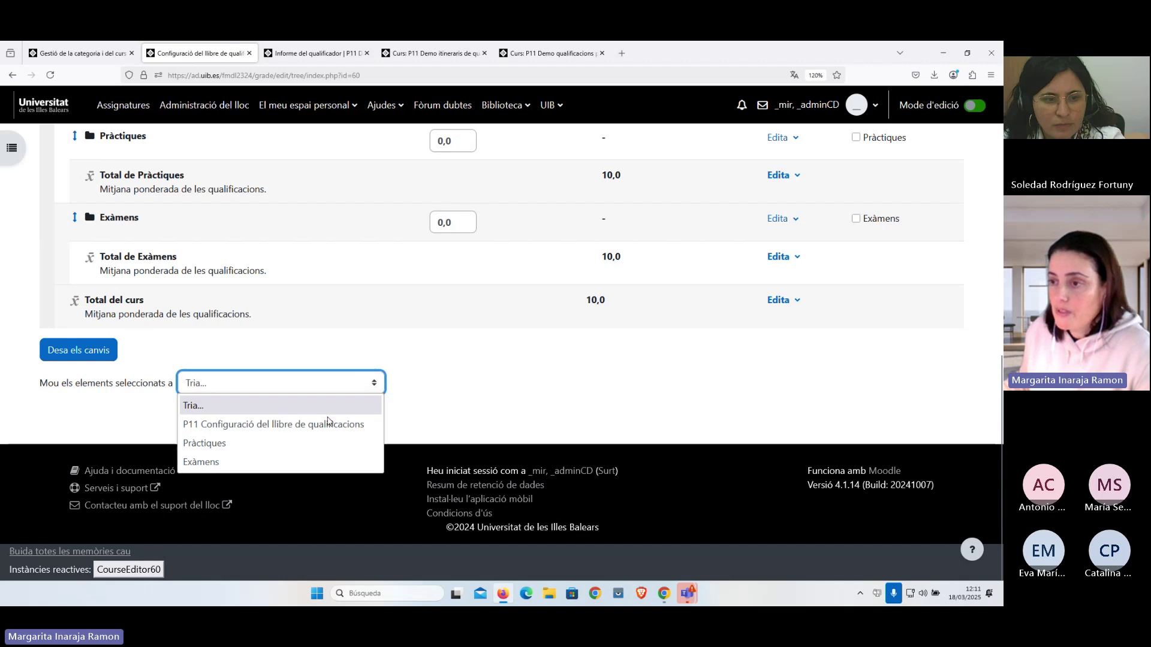
click(320, 444)
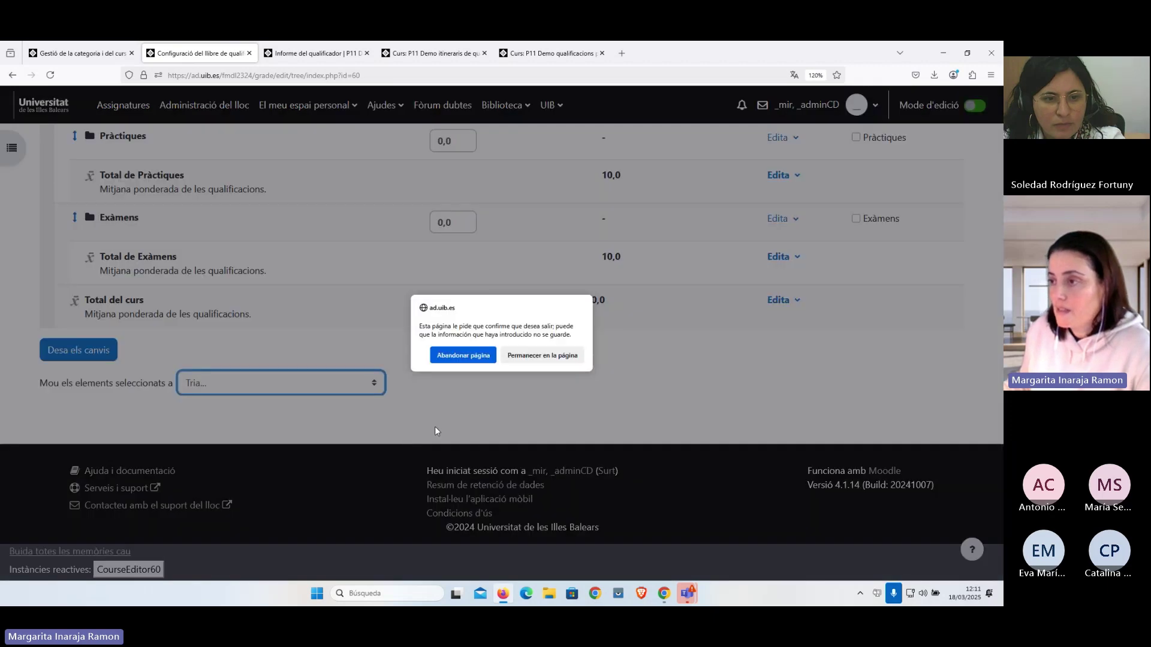
click(468, 356)
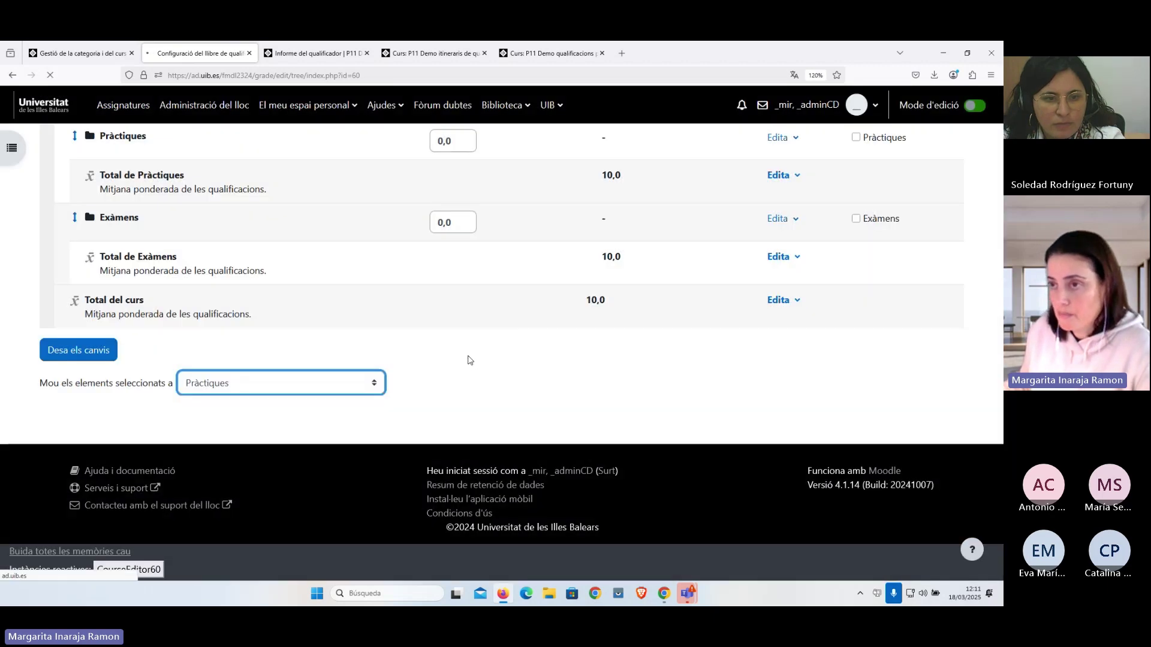
Move the Examen grade item into the Exàmens category
scroll(467, 359, down, 4)
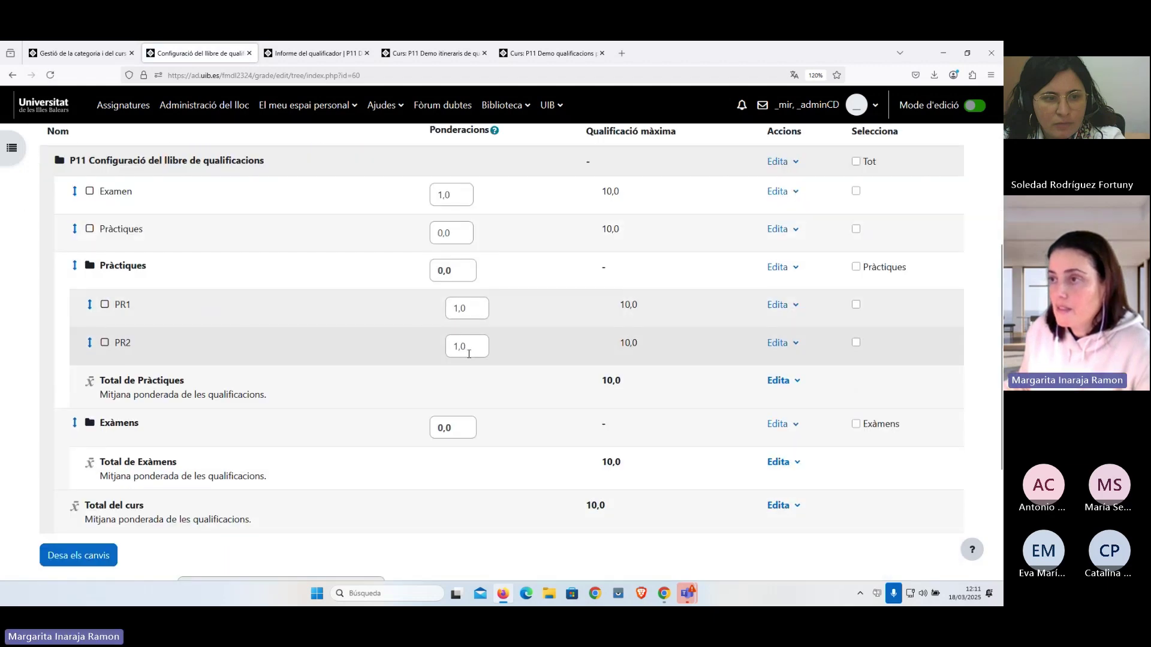
click(75, 192)
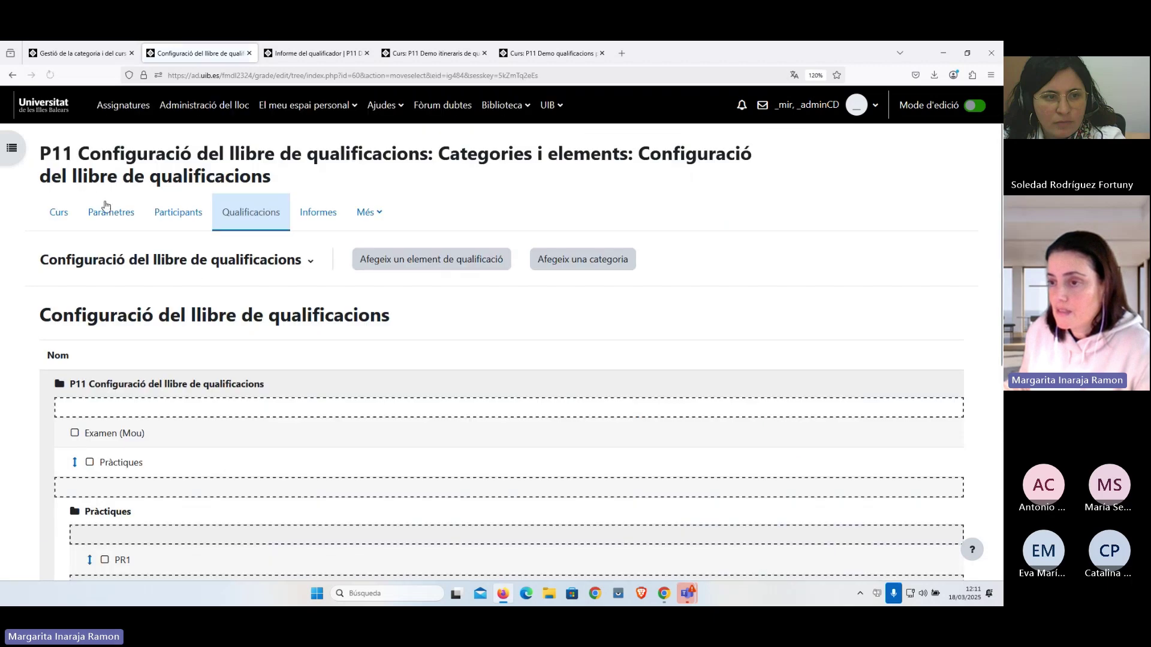
scroll(204, 286, down, 5)
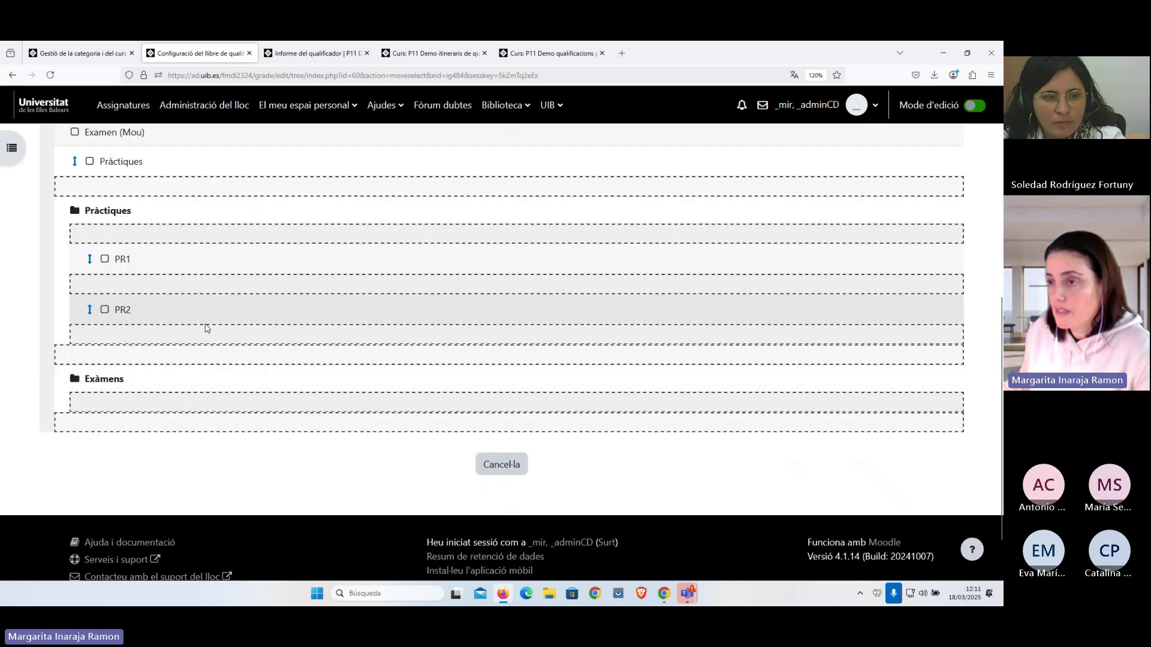
click(161, 406)
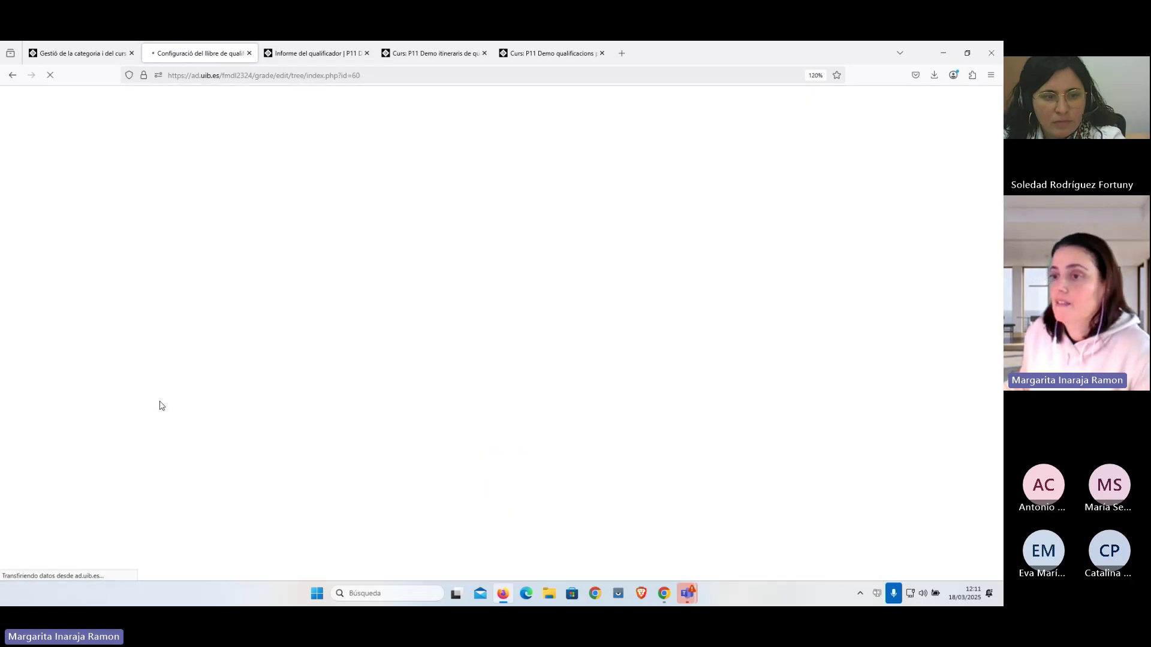
scroll(219, 386, down, 4)
scroll(341, 490, down, 2)
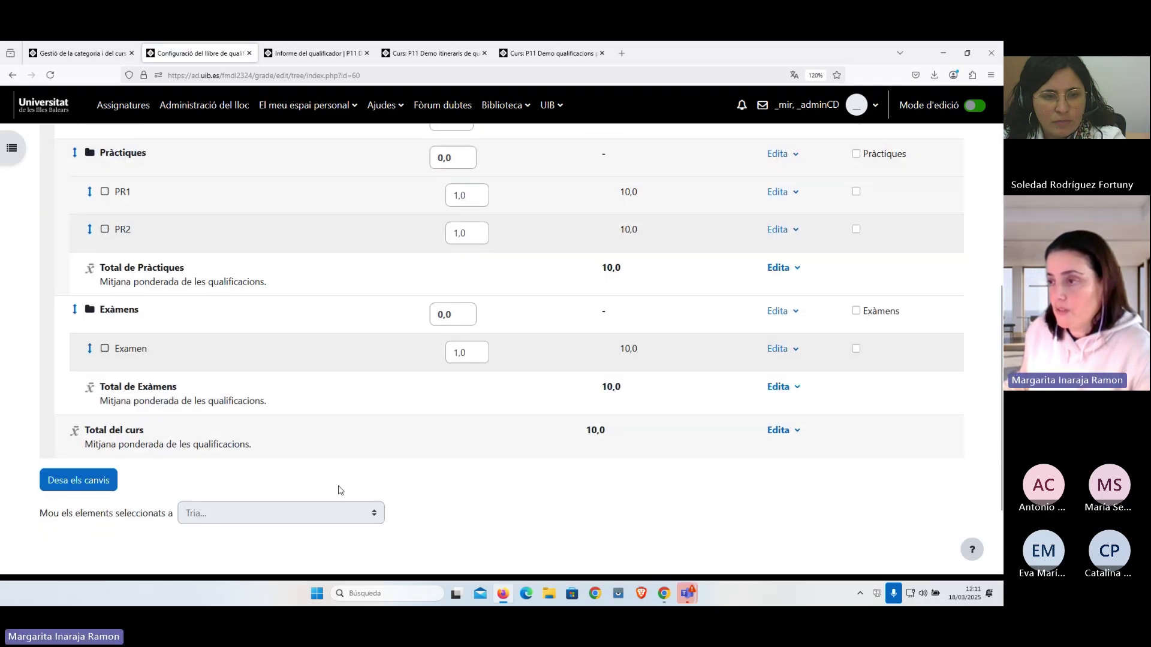
Set the weight of the Pràctiques category to 40 and the Exàmens category to 60
scroll(419, 497, up, 2)
scroll(470, 503, up, 2)
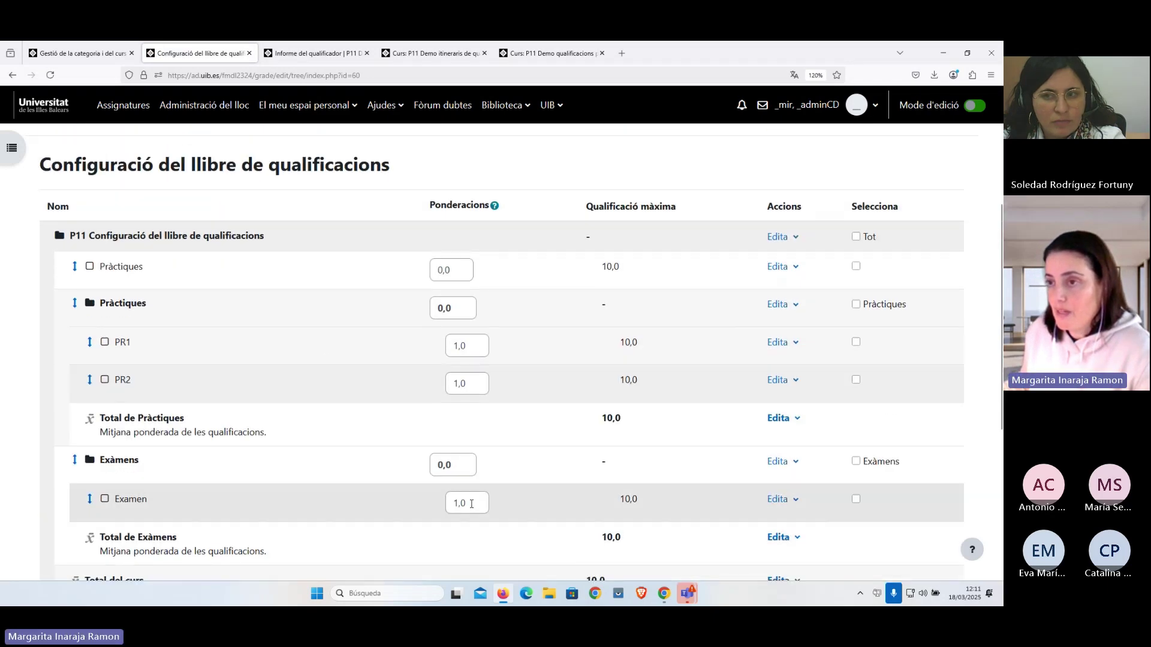
drag(466, 305, 437, 307)
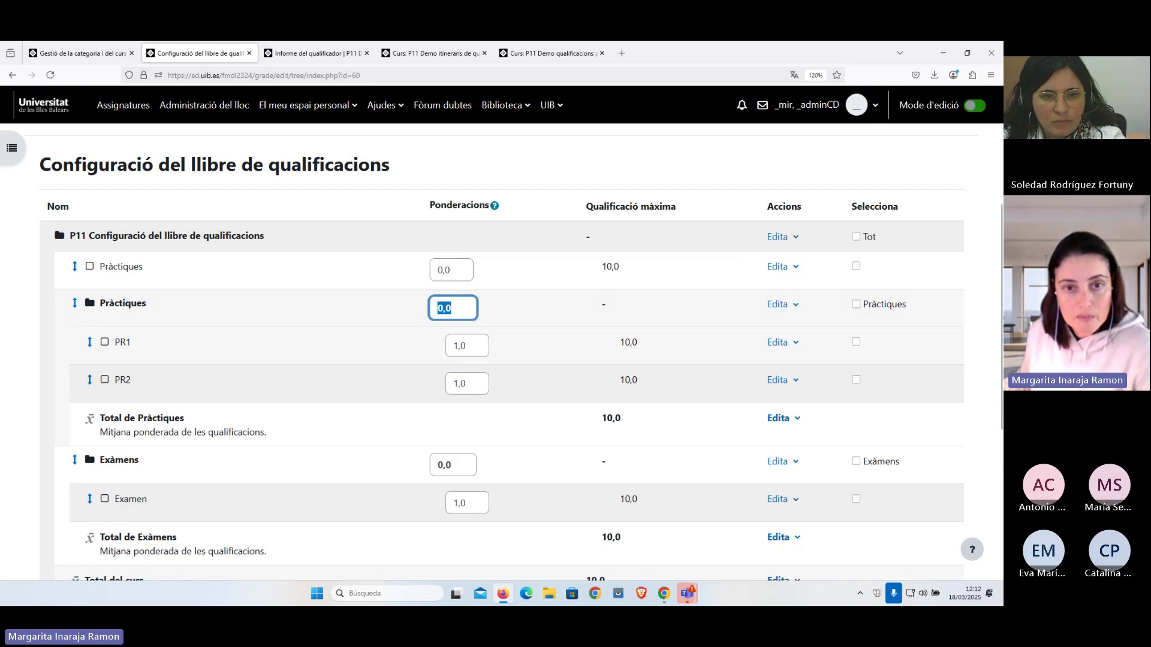
text(40)
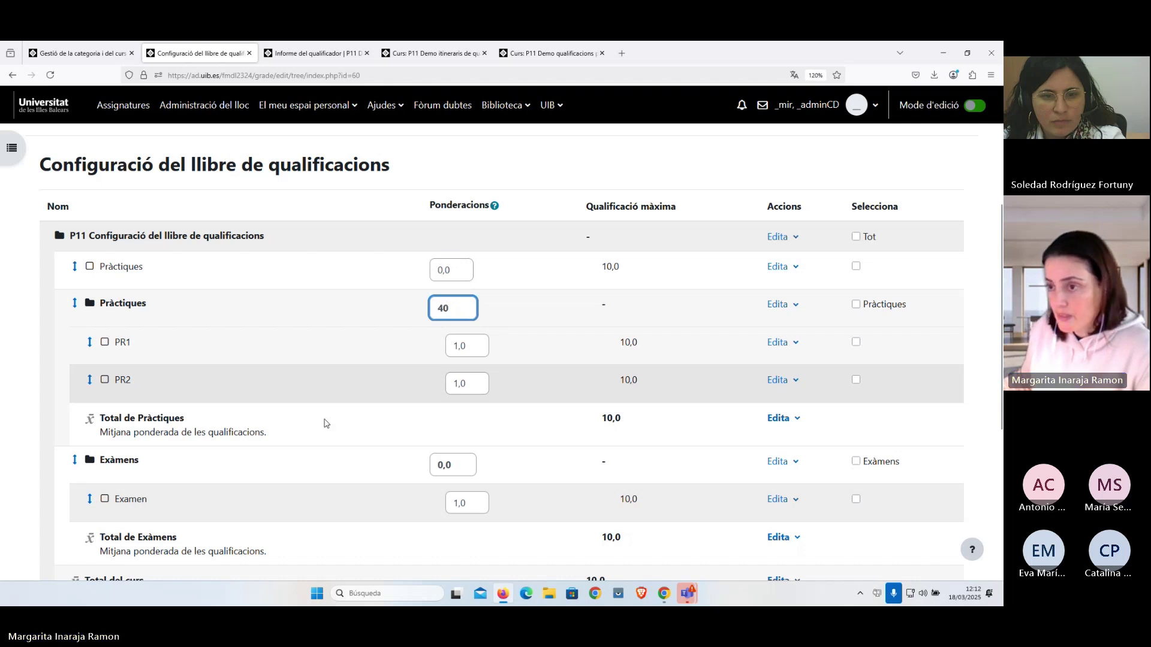
drag(466, 466, 438, 466)
text(60)
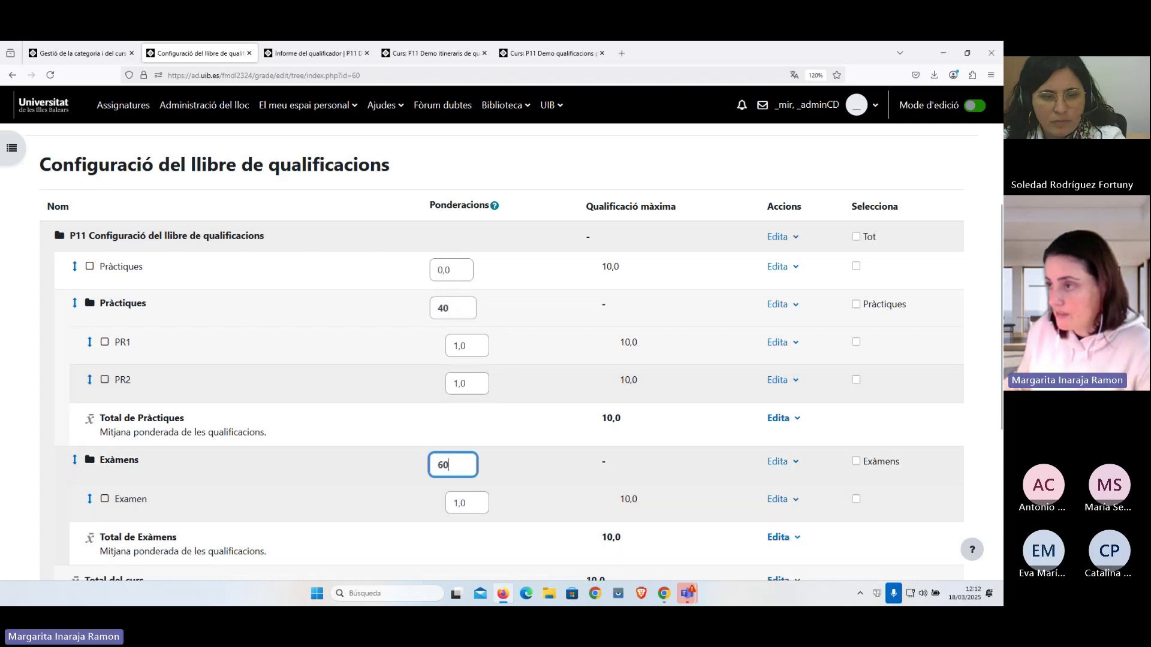
Set the weights inside the Pràctiques category to 30 for PR1 and 70 for PR2
drag(470, 347, 424, 383)
text(30)
text(70)
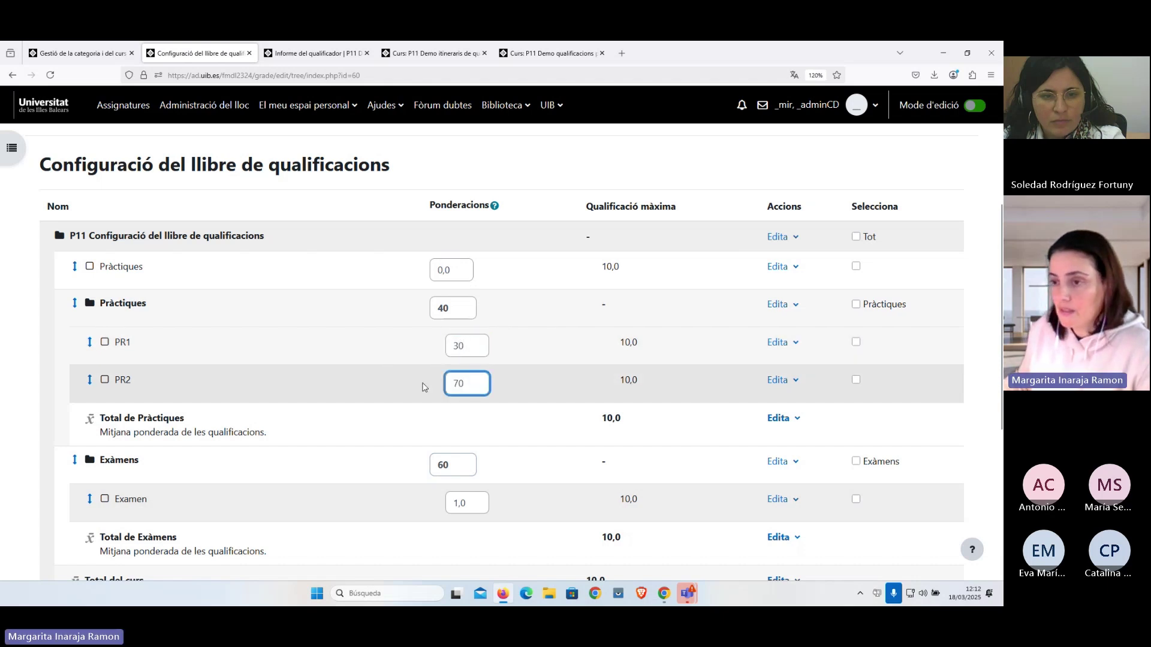
scroll(389, 384, down, 3)
scroll(390, 418, up, 3)
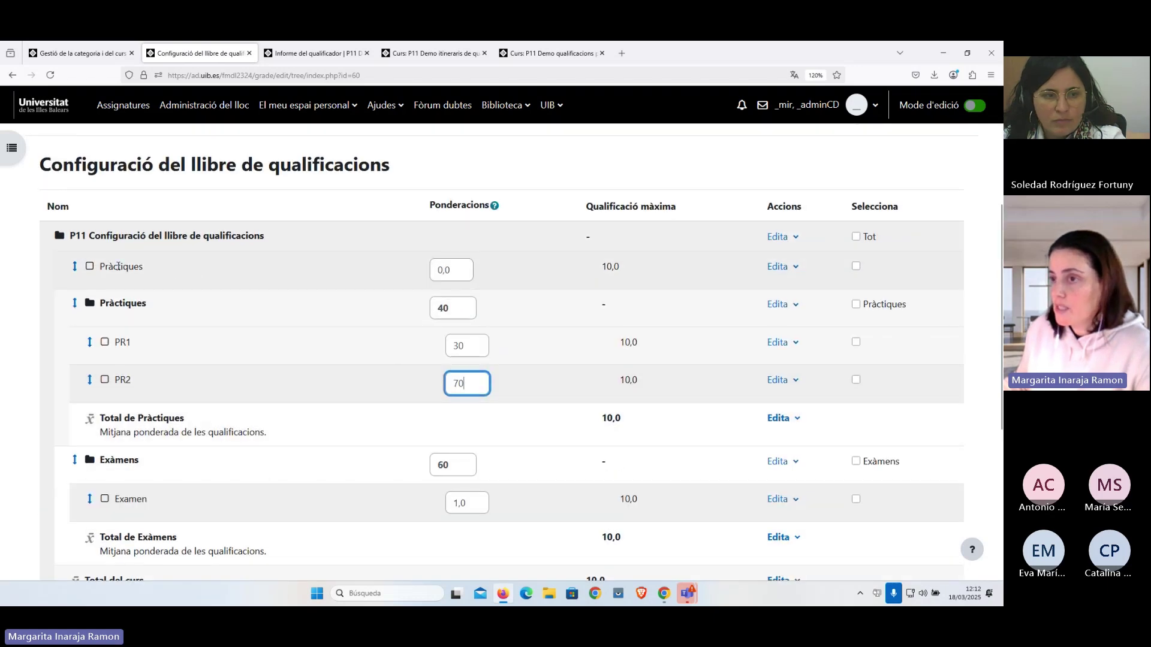
double_click(118, 266)
double_click(454, 270)
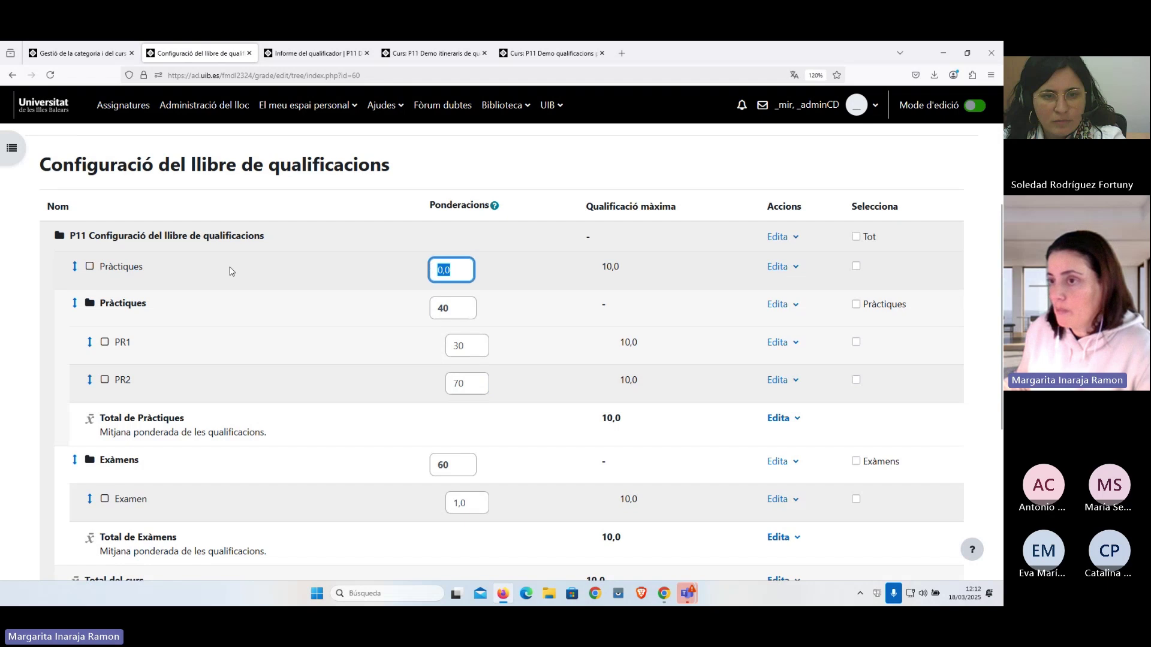
drag(147, 266, 123, 267)
click(327, 273)
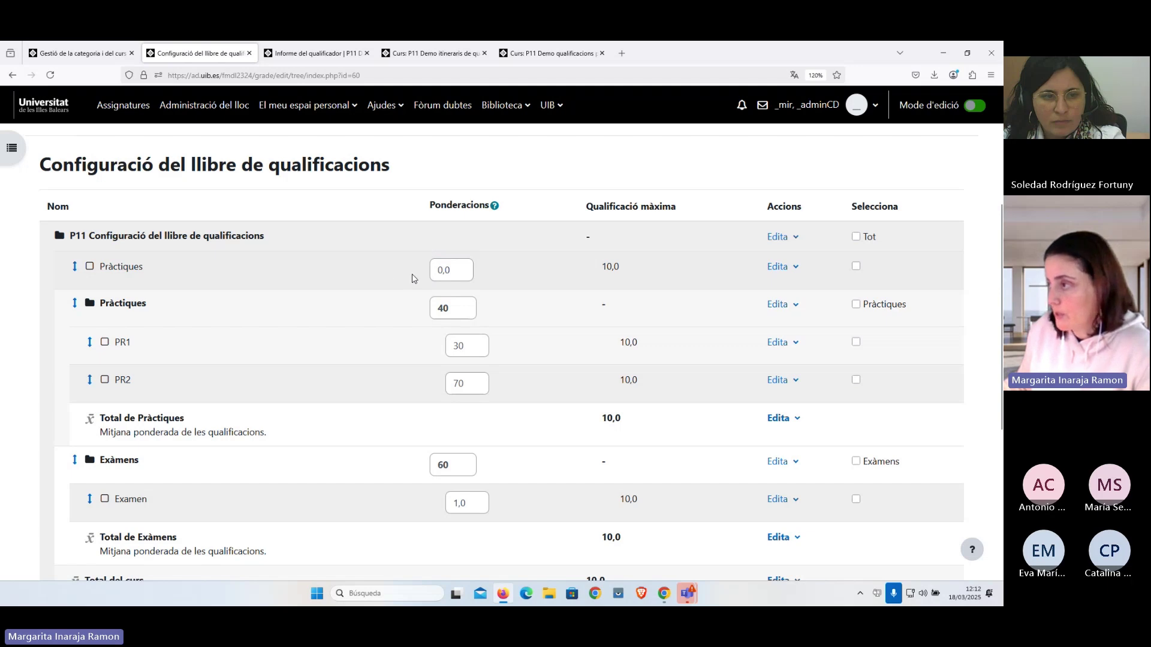
Save the changed weights in the gradebook setup and review the resulting category structure
scroll(419, 282, down, 5)
click(94, 410)
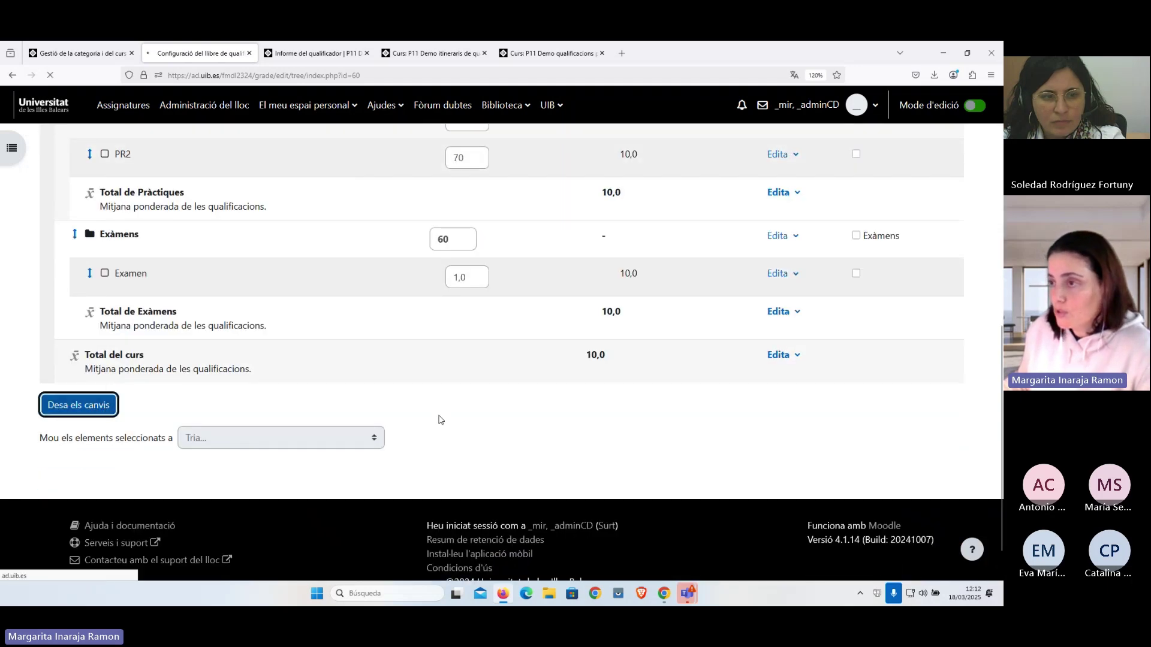
scroll(487, 422, down, 3)
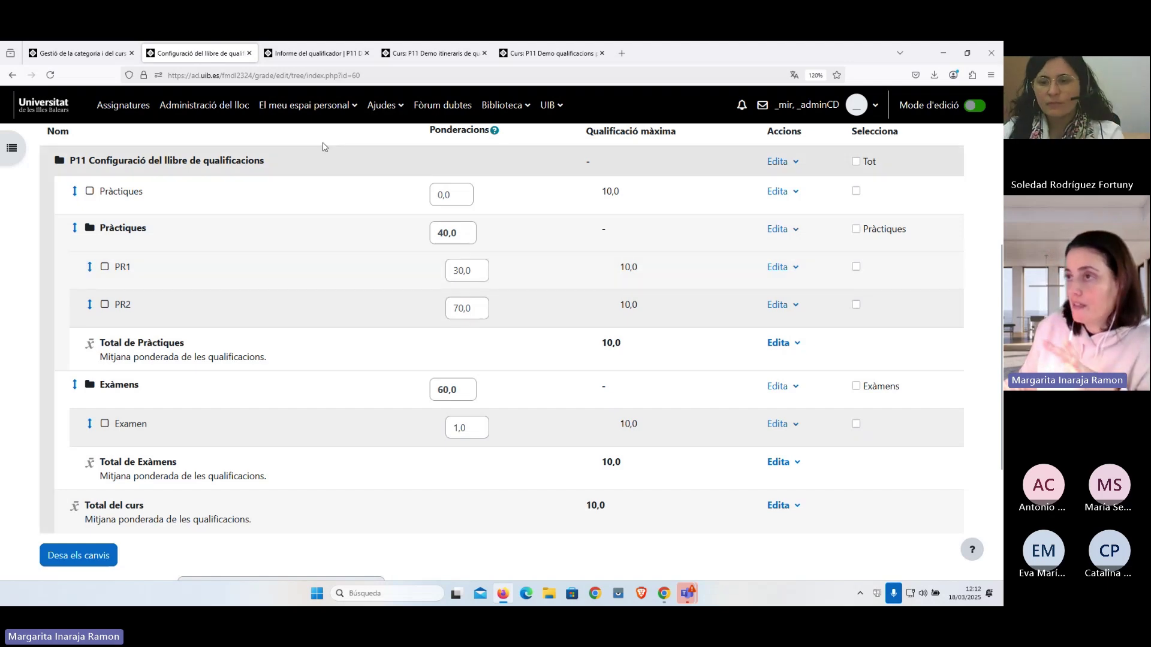
Switch to the P11 Dashboard qualificacions course and open its grade configuration assistant, Assistent per configurar qualificacions
mouse_move(305, 58)
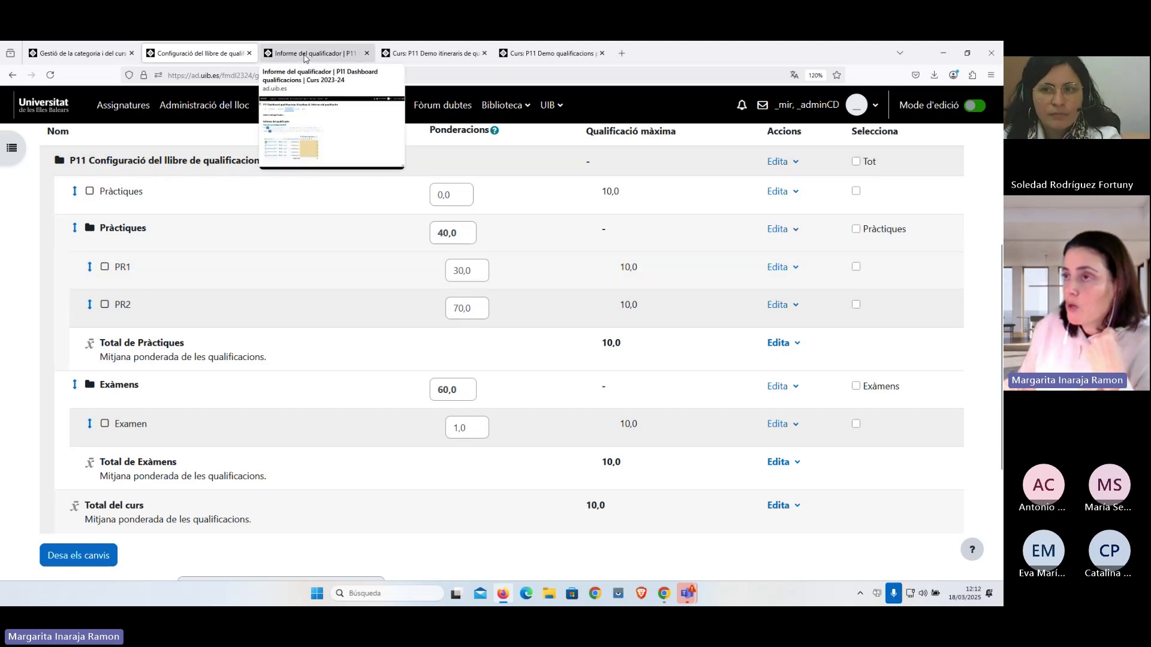
click(305, 54)
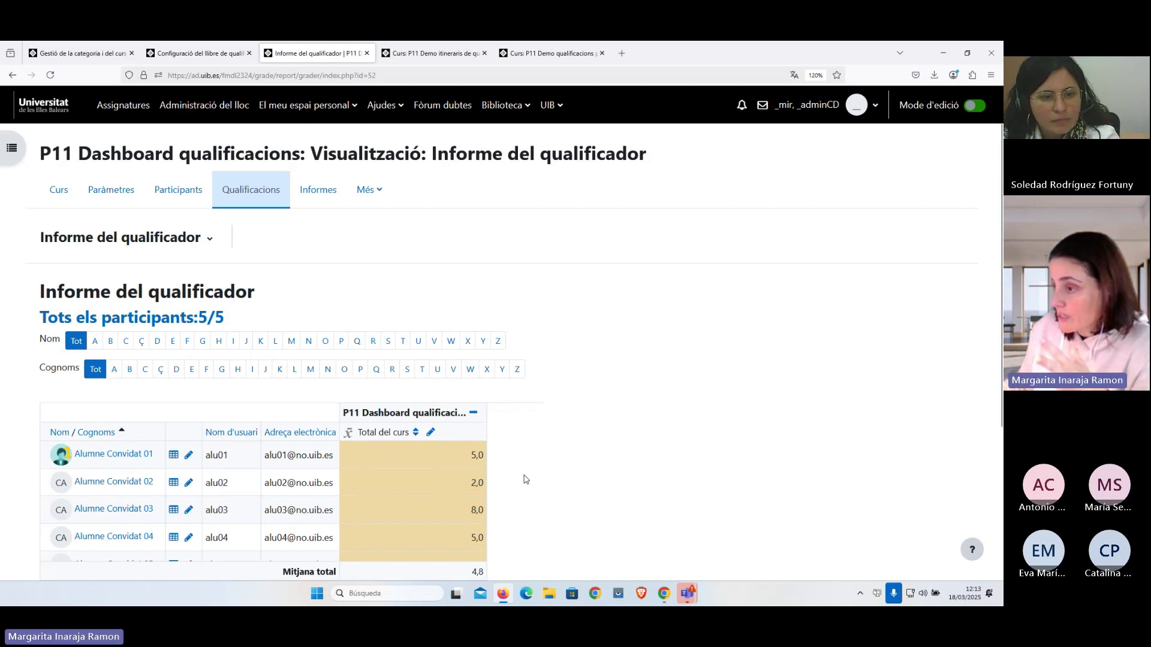
scroll(548, 479, down, 2)
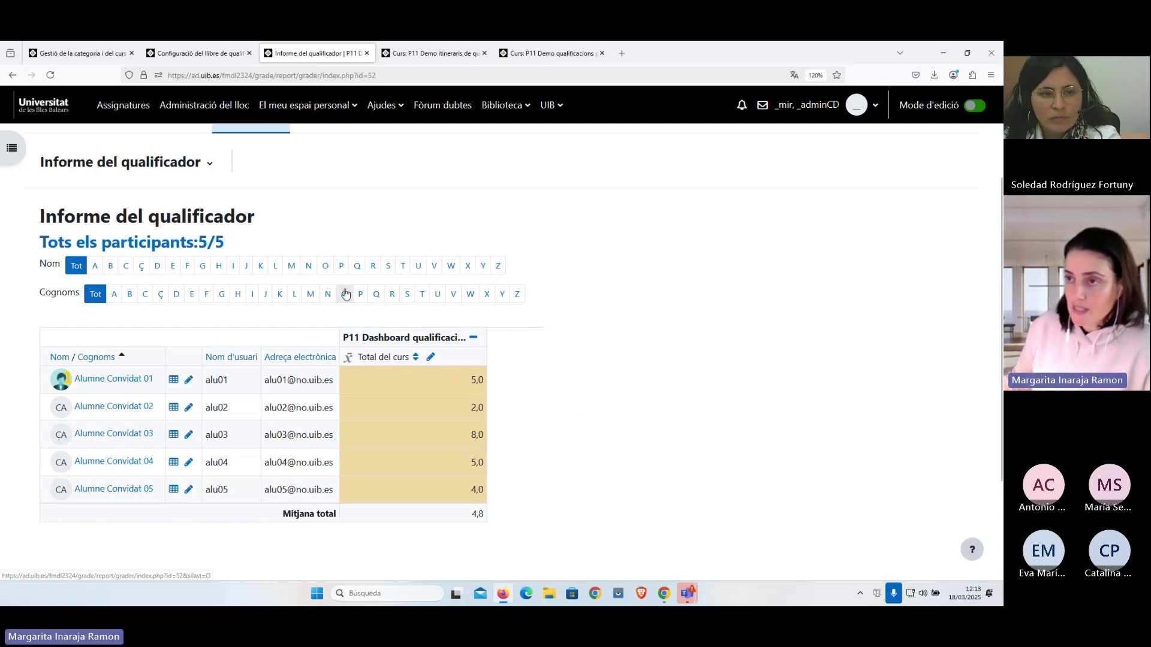
scroll(330, 241, up, 2)
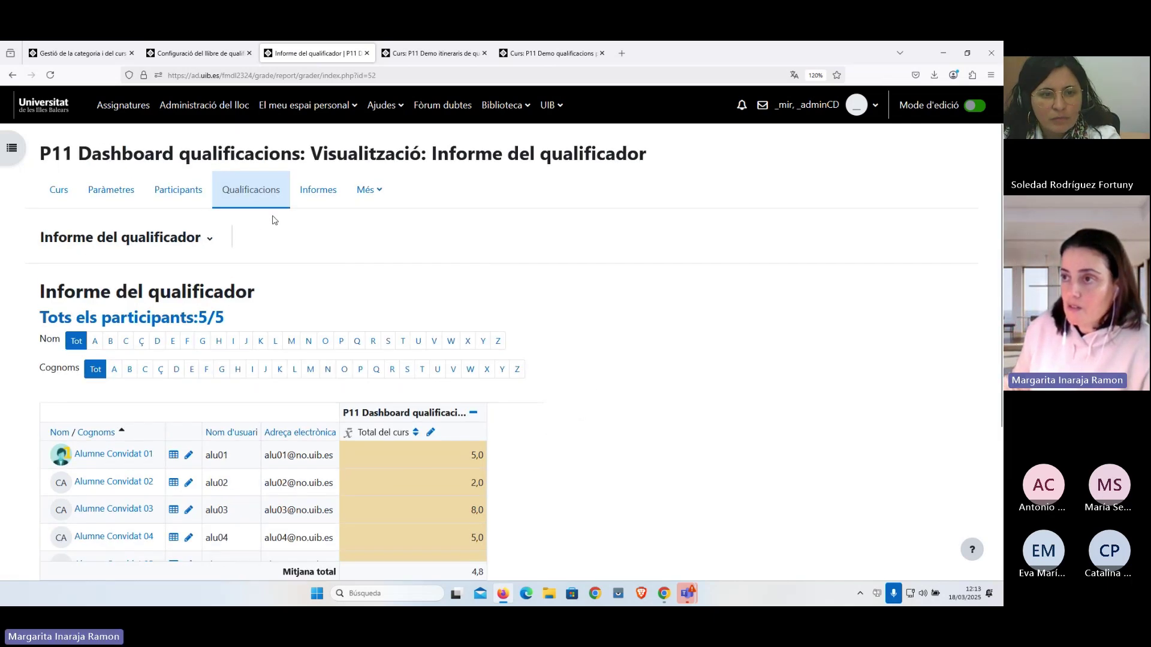
click(211, 241)
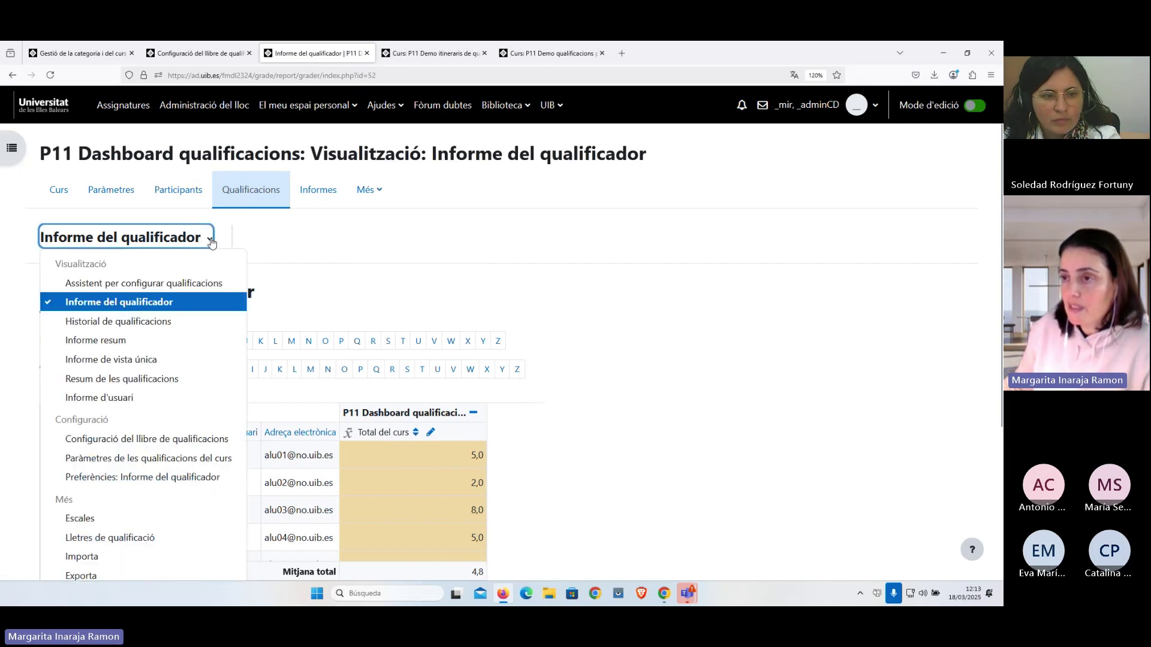
click(200, 287)
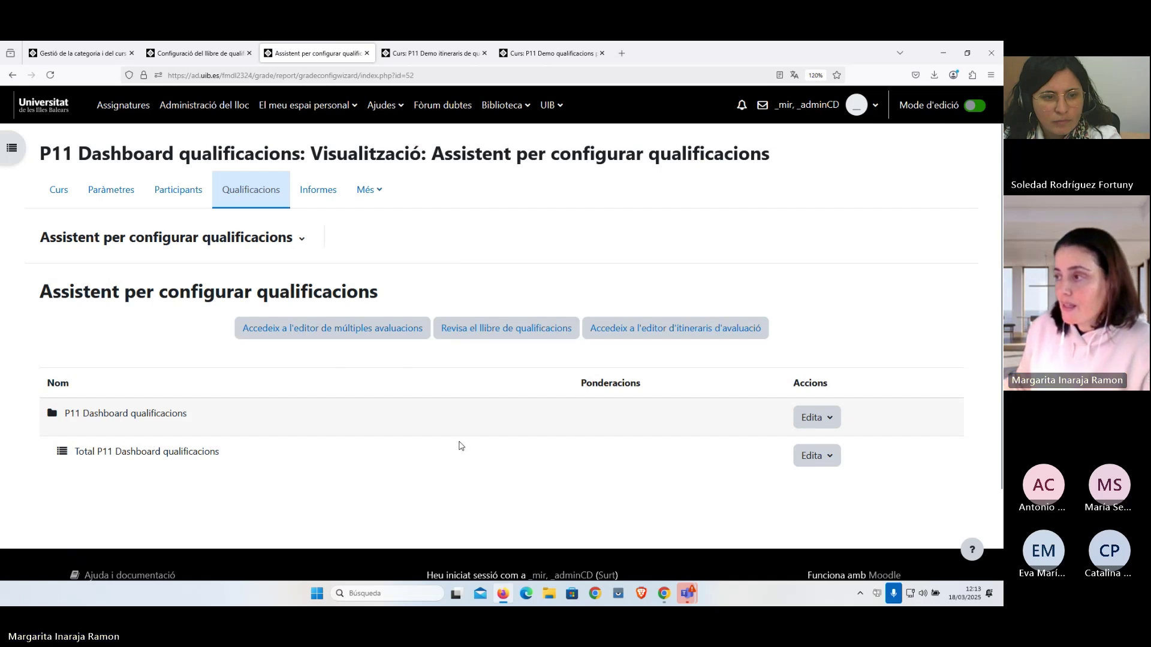
Add two categories named Pràctiques and Exàmens under P11 Dashboard qualificacions in the grade configuration assistant
scroll(459, 444, down, 2)
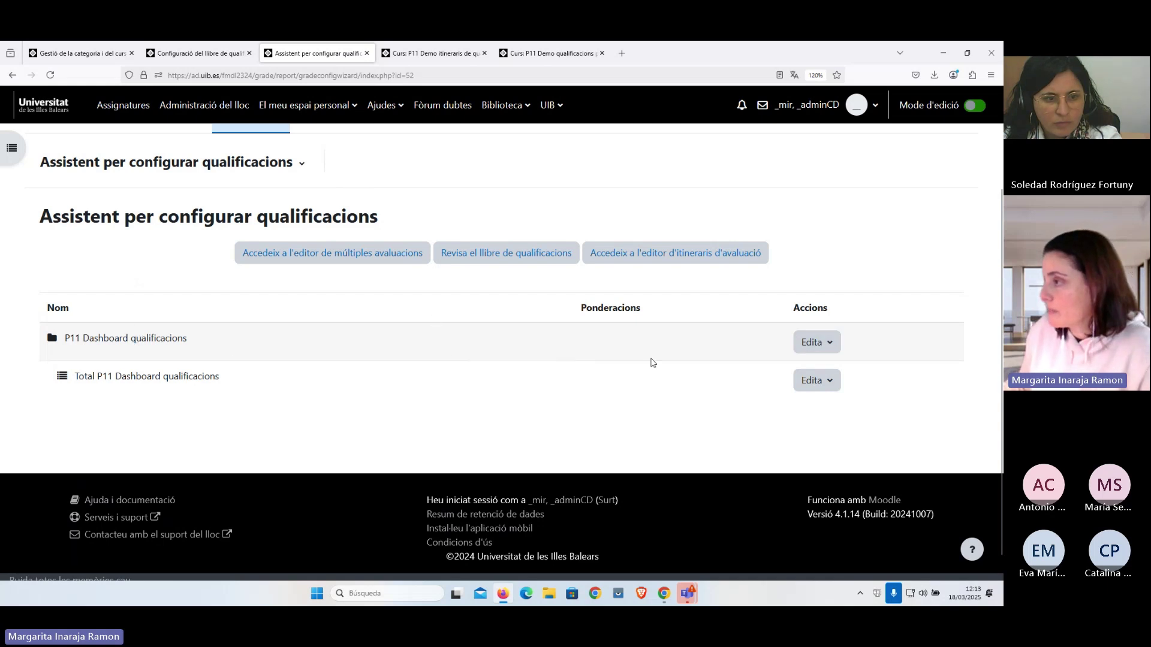
click(828, 345)
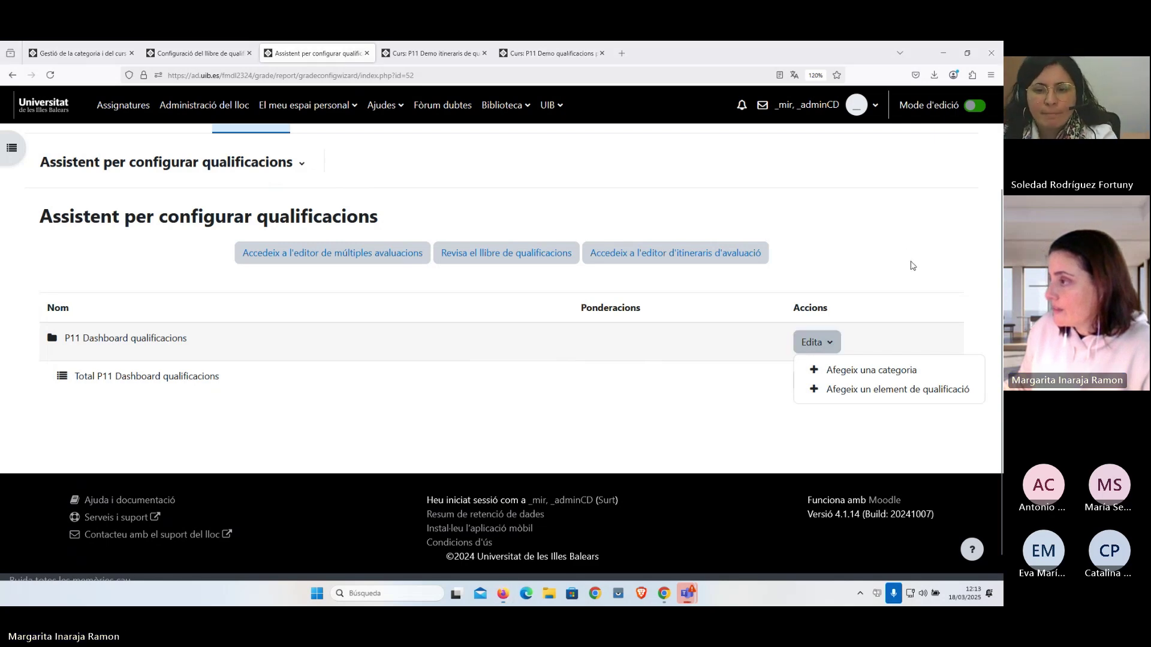
click(865, 371)
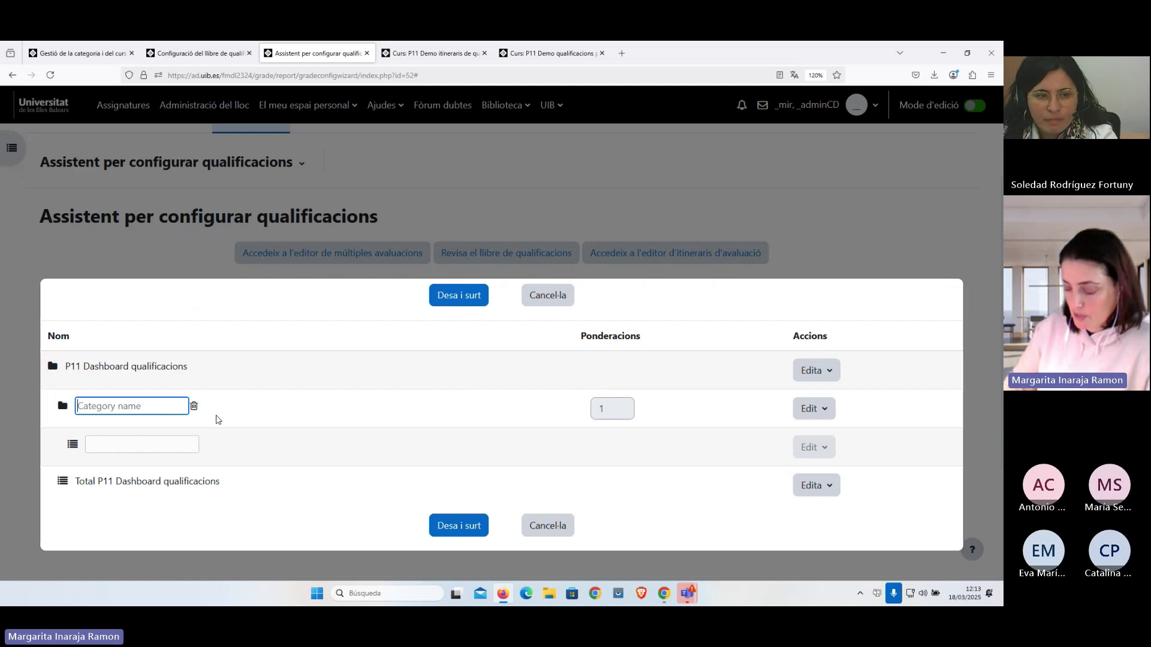
text(Pràctiques)
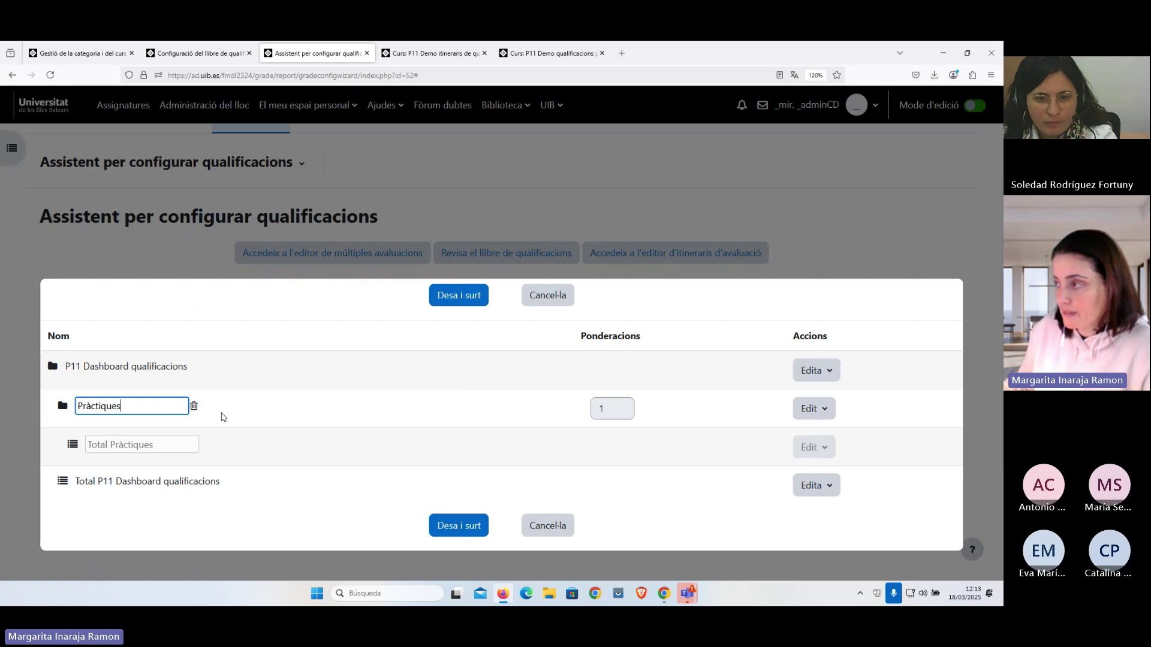
click(815, 370)
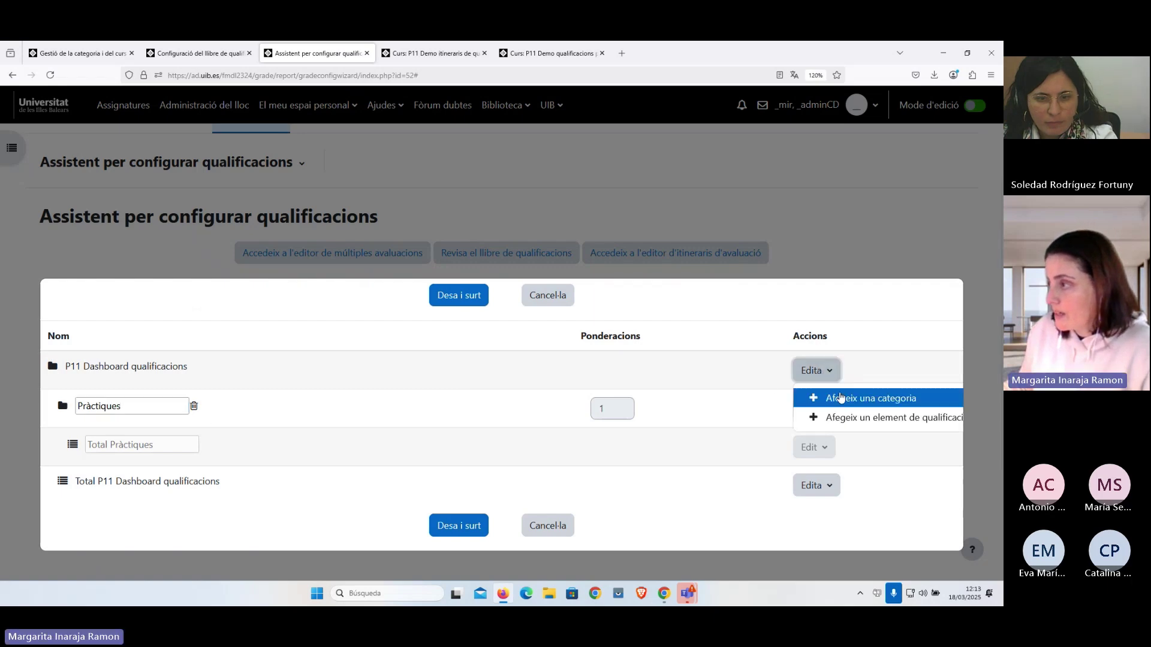
click(841, 398)
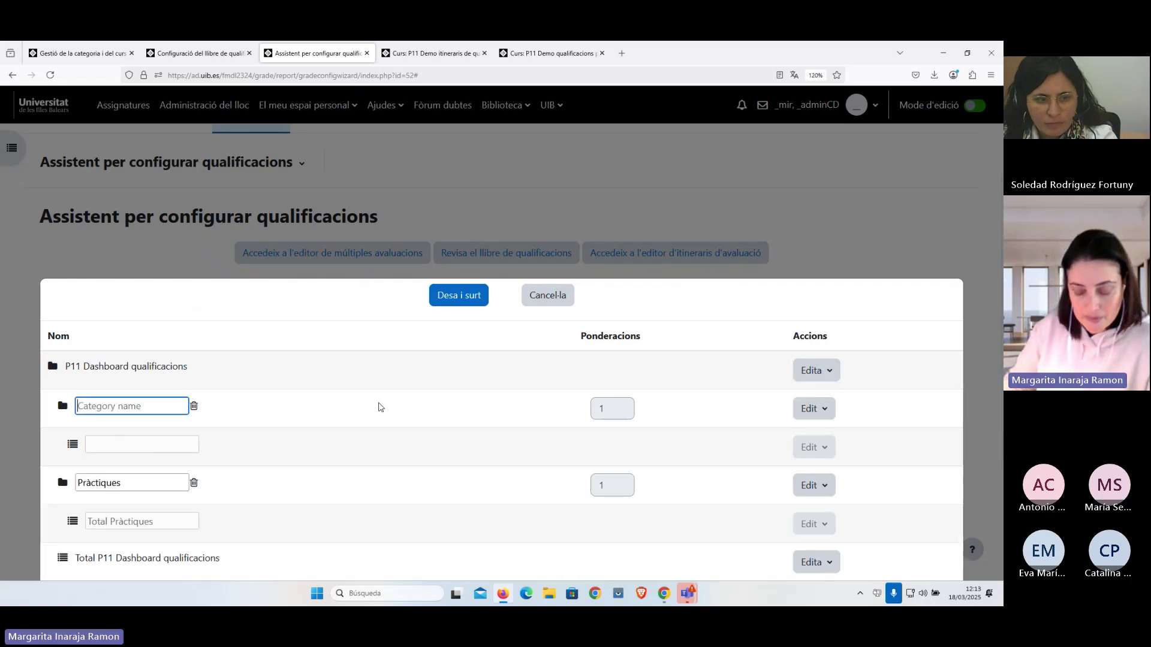
text(Exàmens)
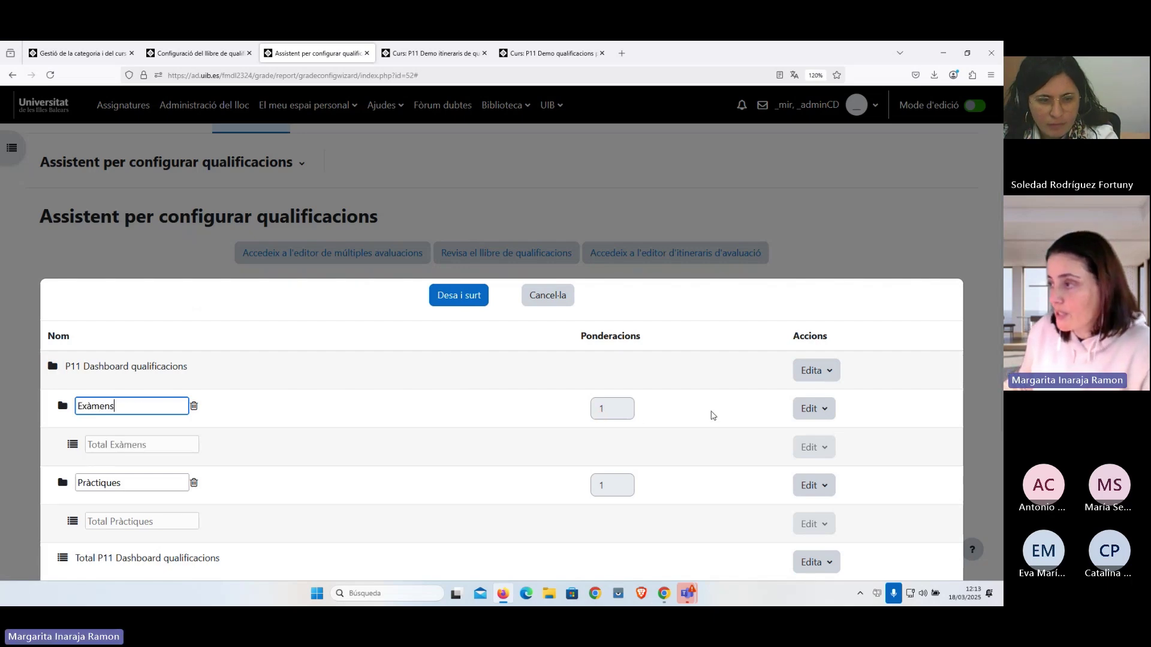
Add a grade item named Ex1 to the Exàmens category and one named PR 1 to the Pràctiques category
click(815, 413)
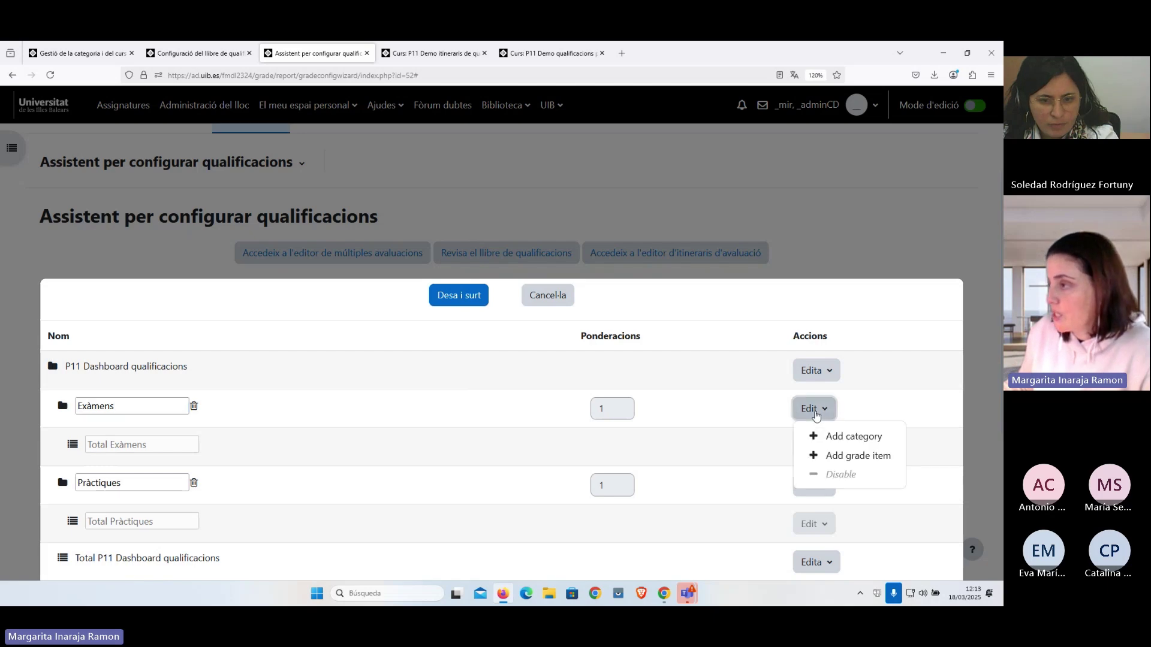
click(841, 457)
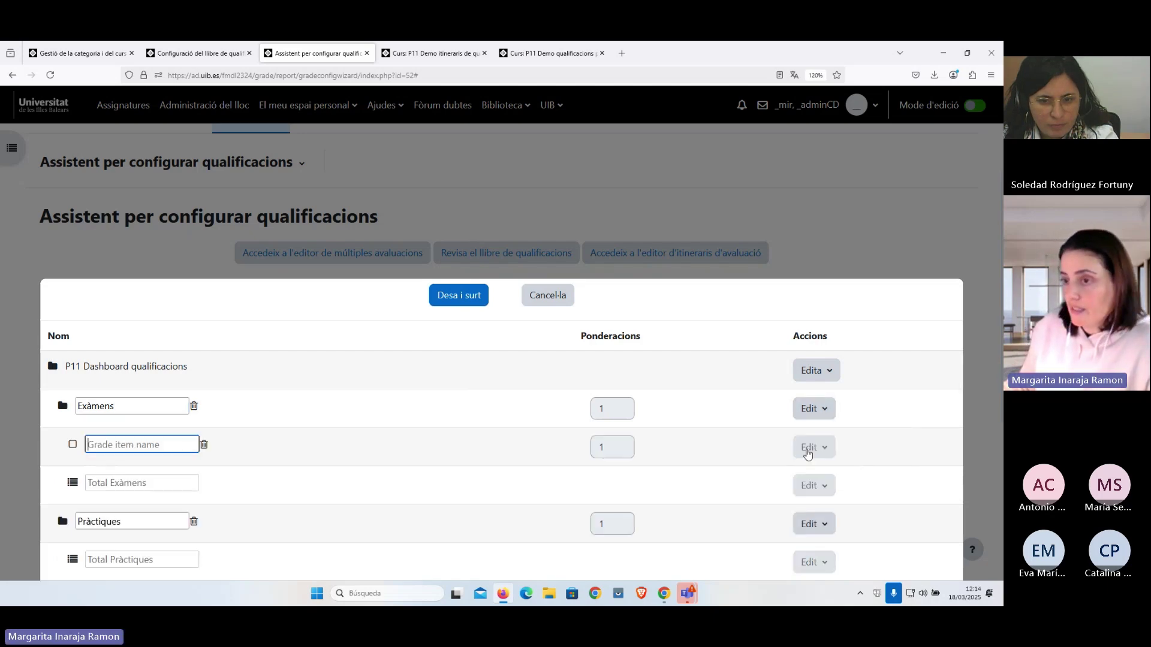
text(Ex1)
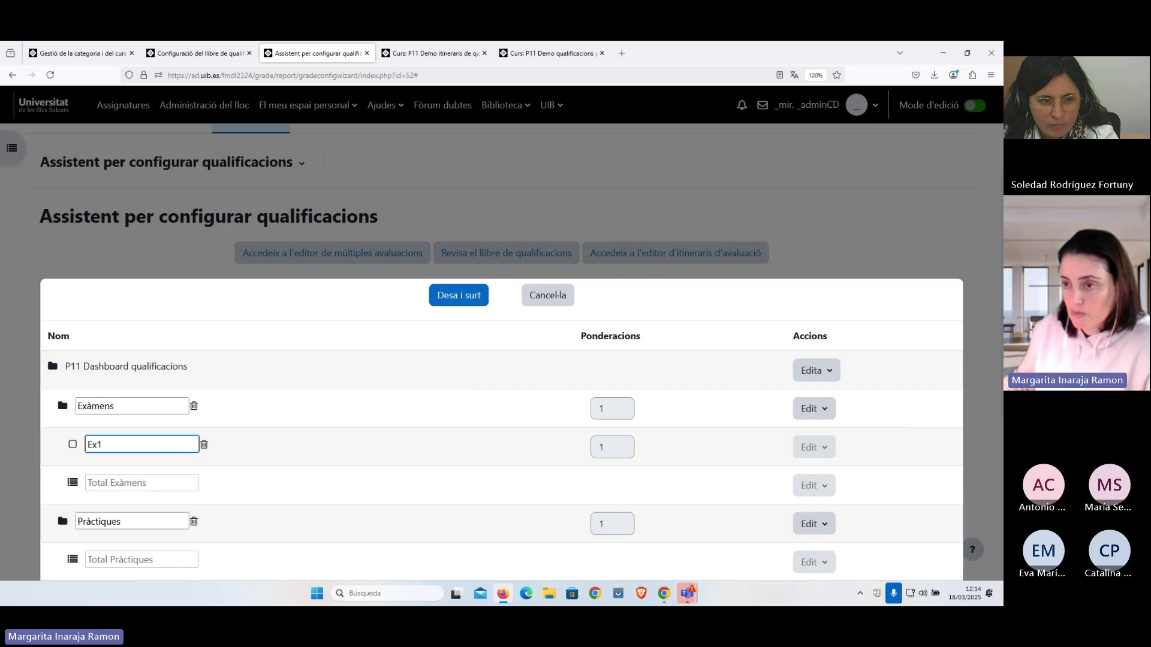
scroll(495, 427, down, 3)
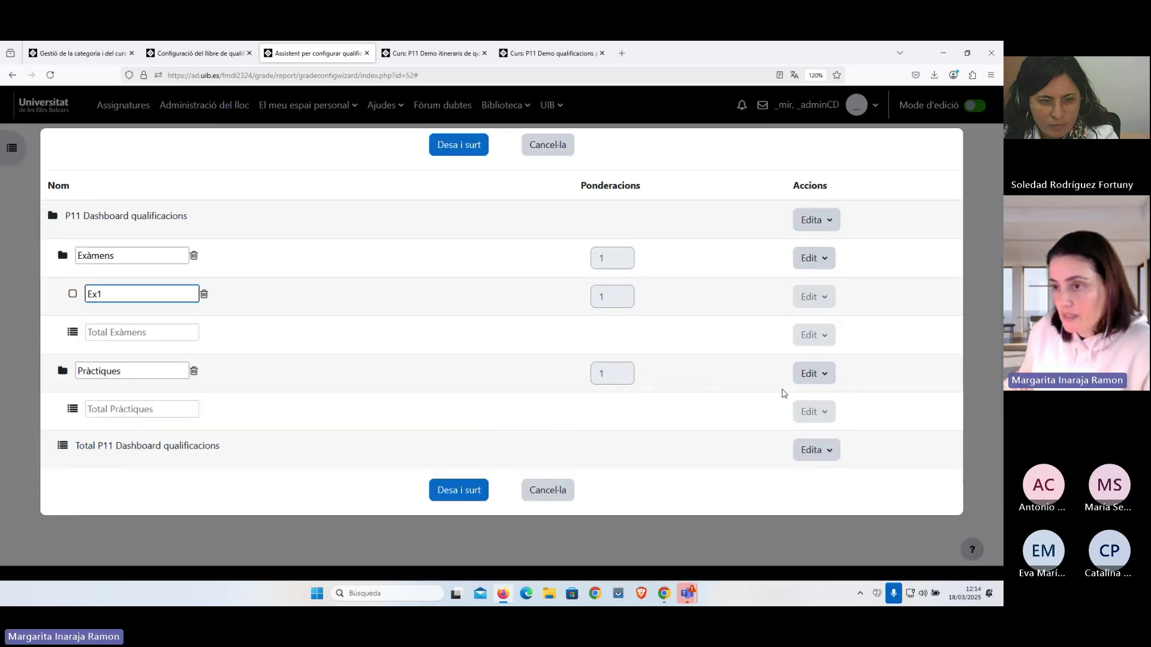
click(810, 375)
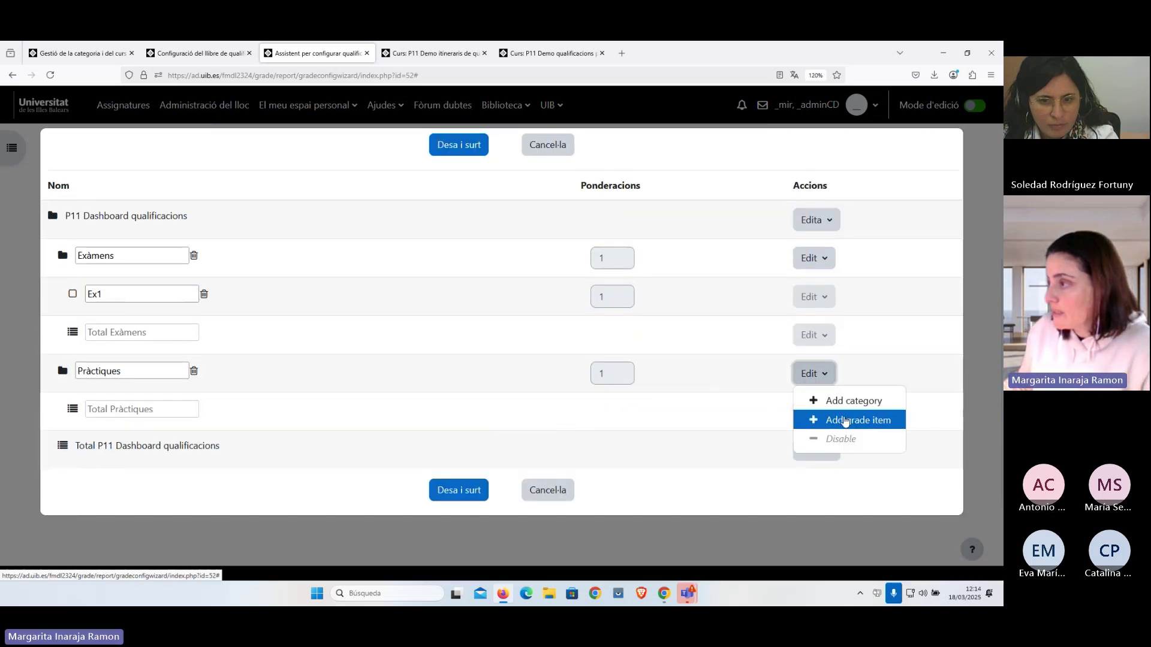
click(846, 420)
text(PR 1)
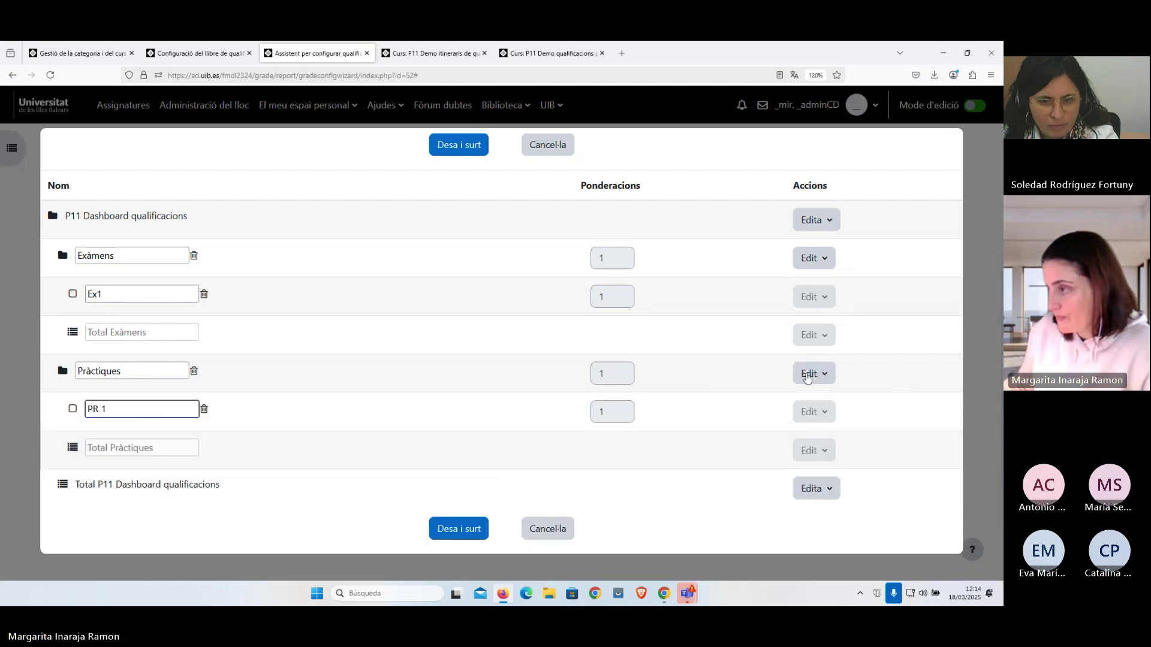
Add a second grade item named PR 2 to the Pràctiques category and save the structure created in the assistant
click(824, 378)
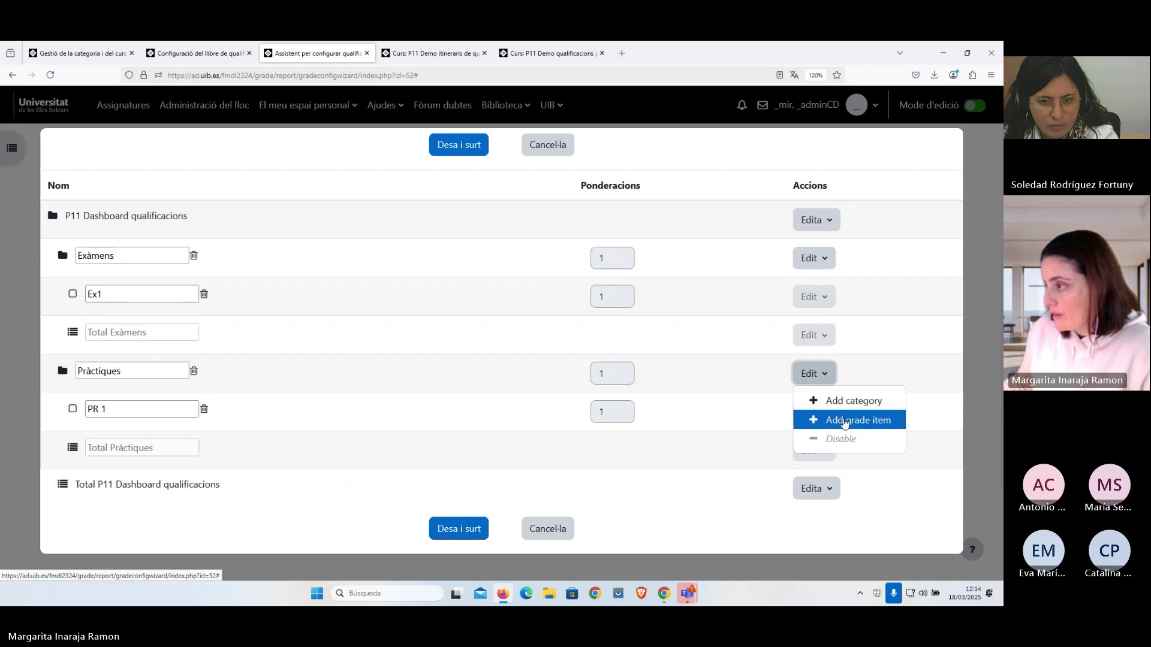
click(843, 420)
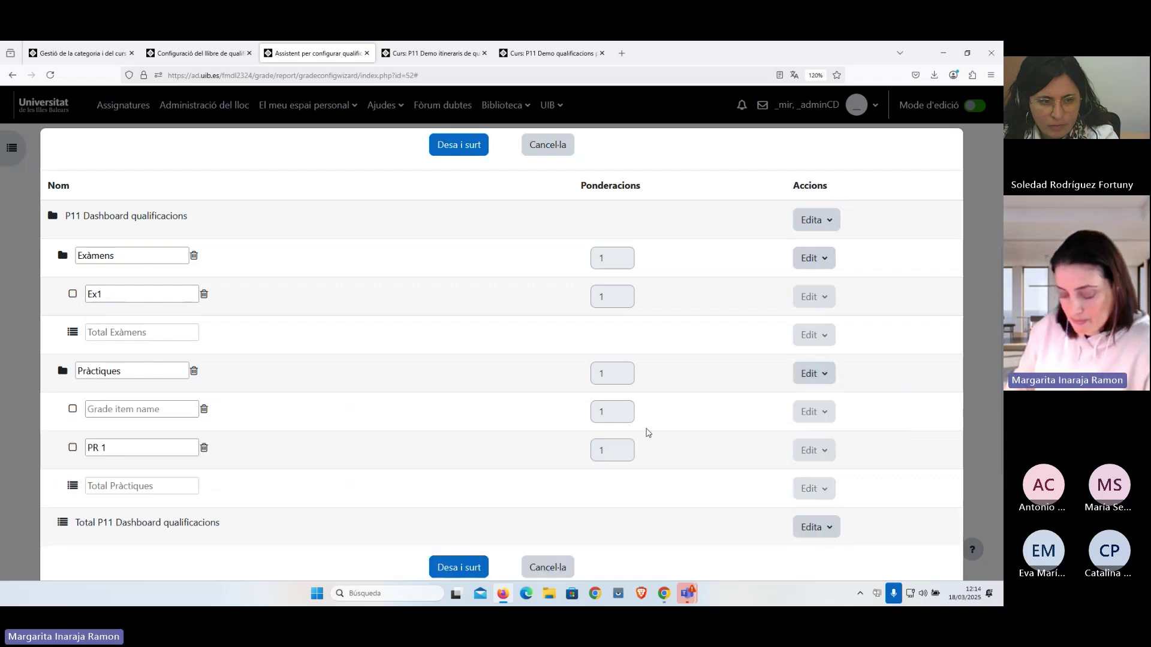
click(161, 403)
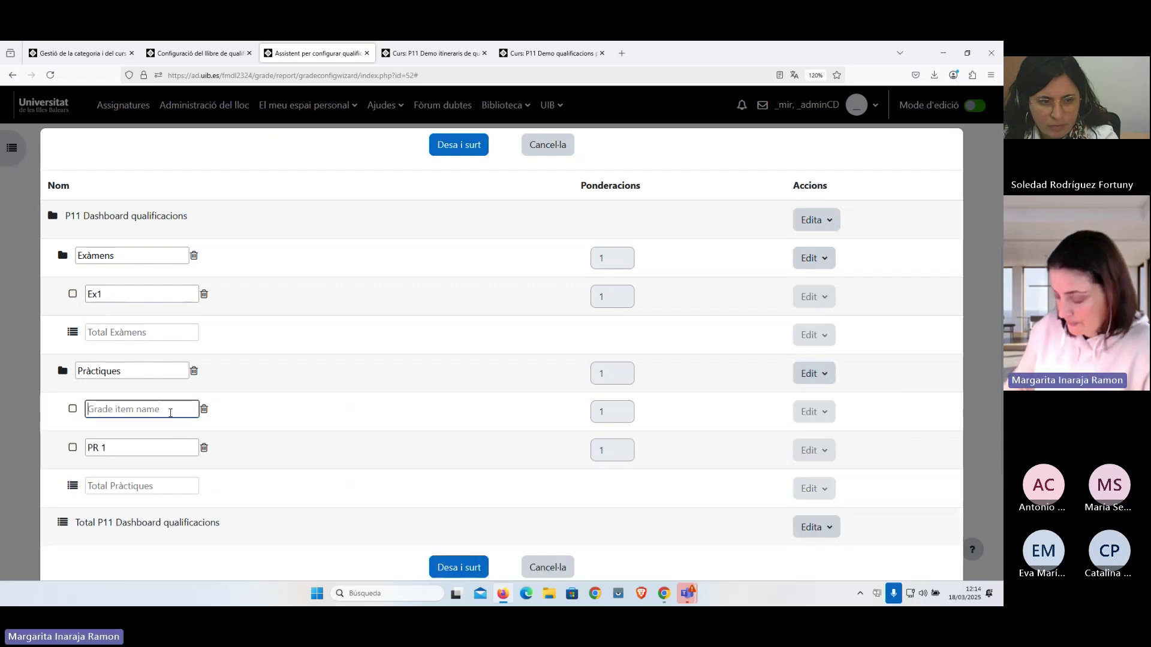
text(PR 2)
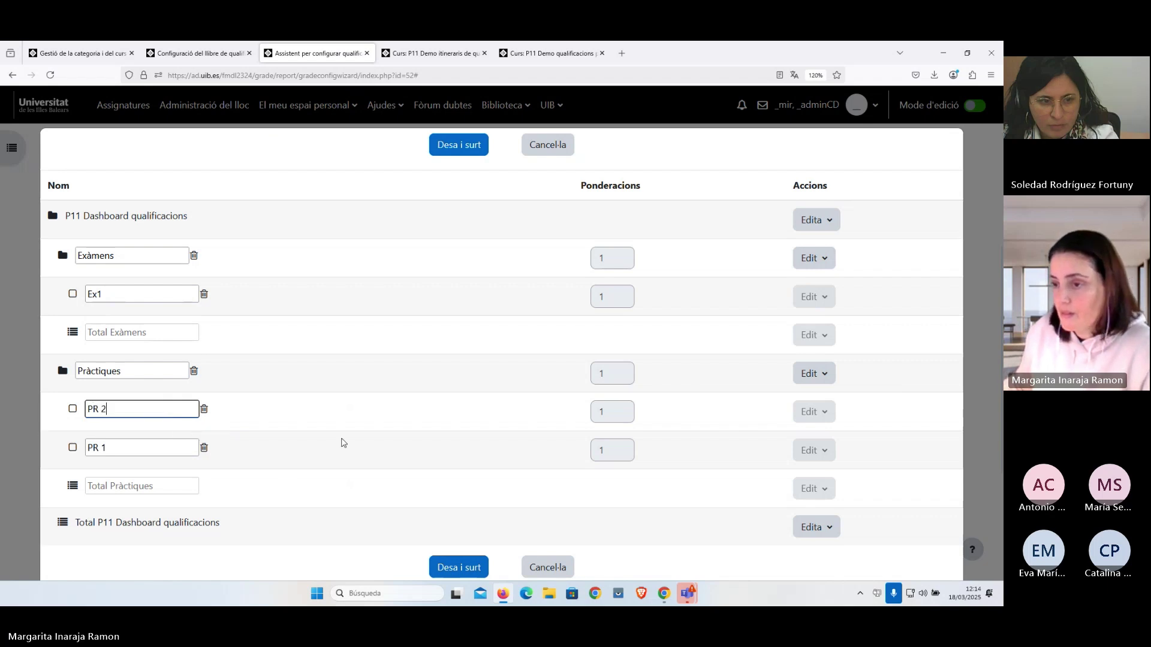
click(462, 573)
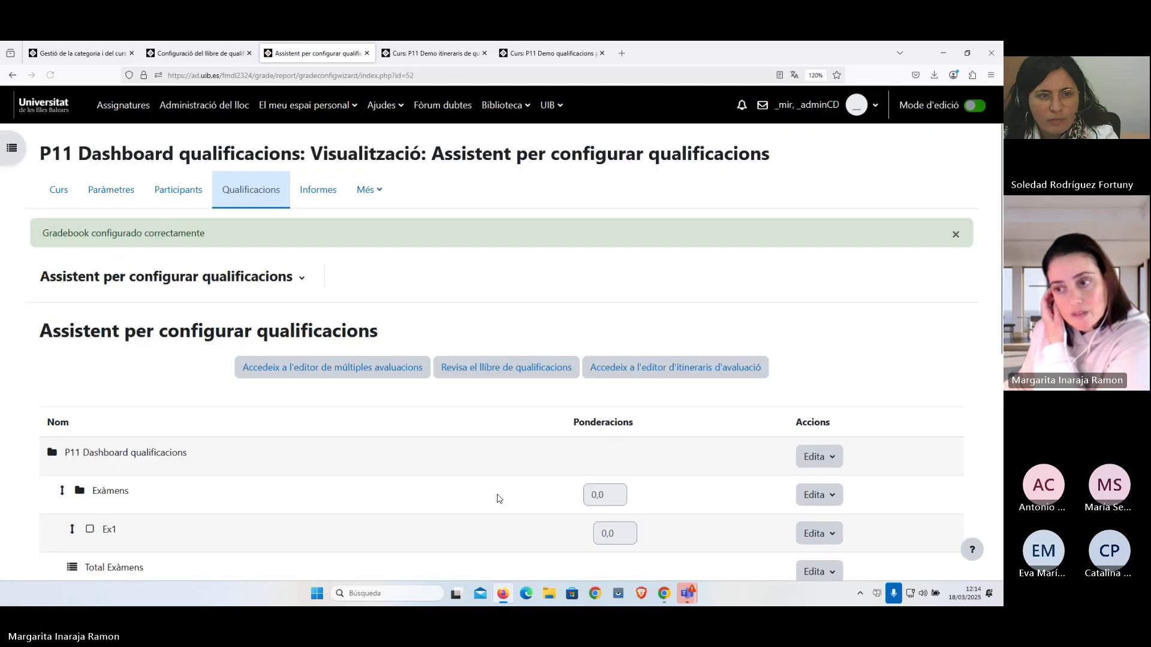
Move the Exàmens category, including its Ex1 item, below the Pràctiques category in the grade configuration assistant
scroll(488, 491, down, 5)
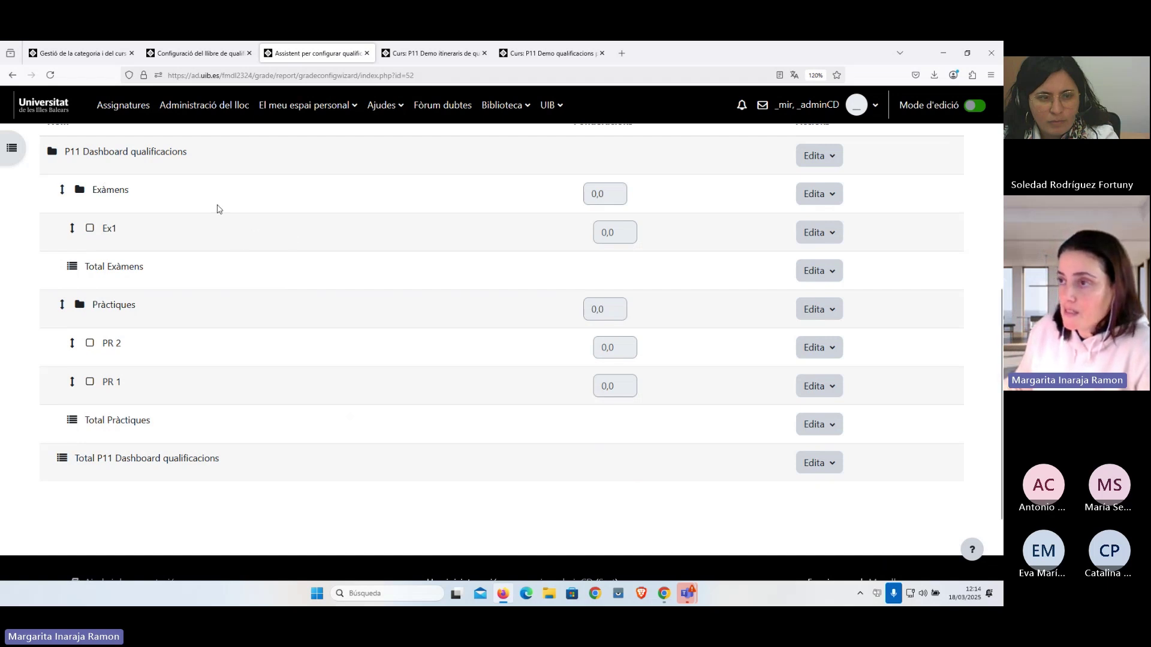
drag(63, 191, 66, 375)
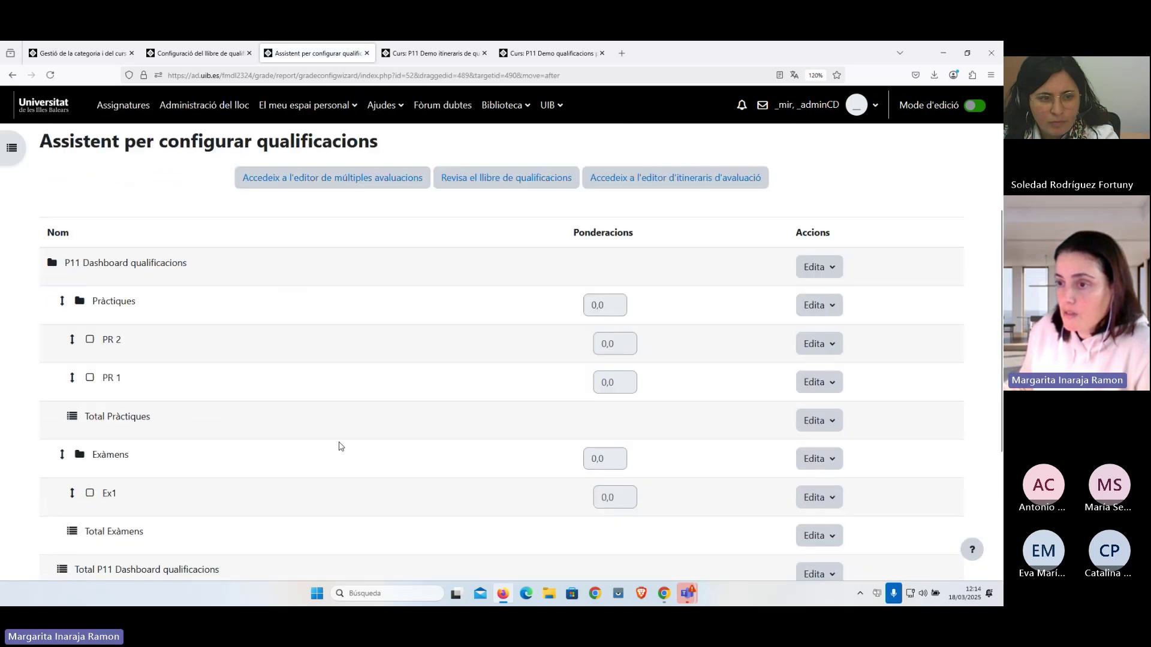
scroll(339, 445, down, 3)
scroll(329, 483, up, 1)
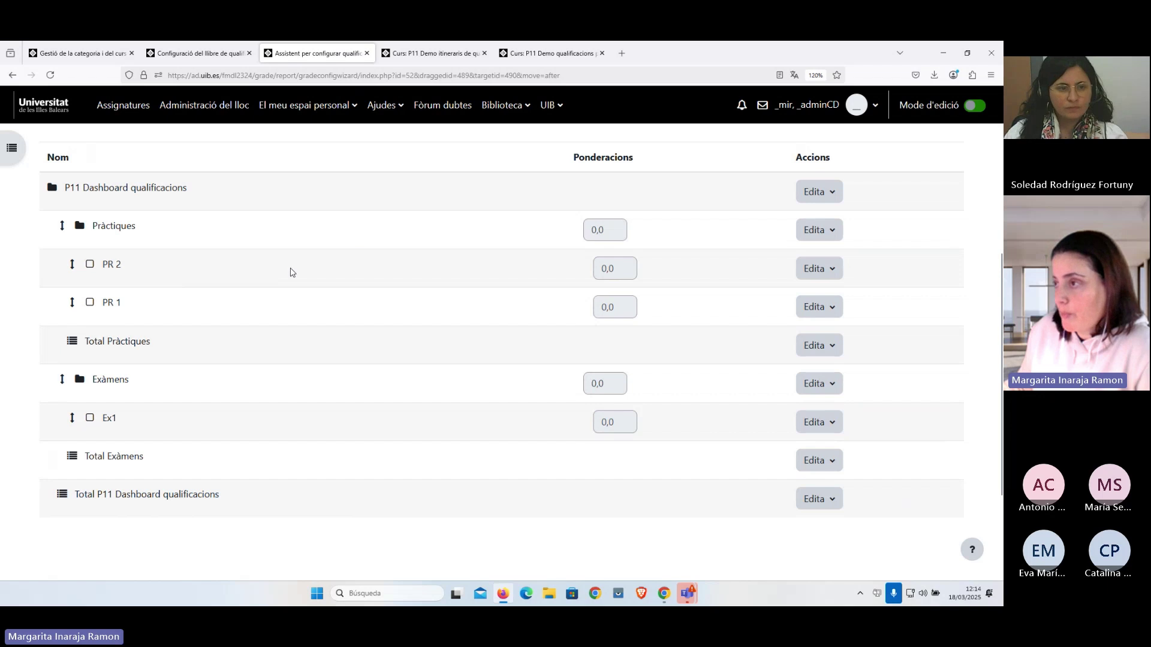
Disable the PR 2 grade item of the Pràctiques category and check where it is placed in the structure
click(821, 274)
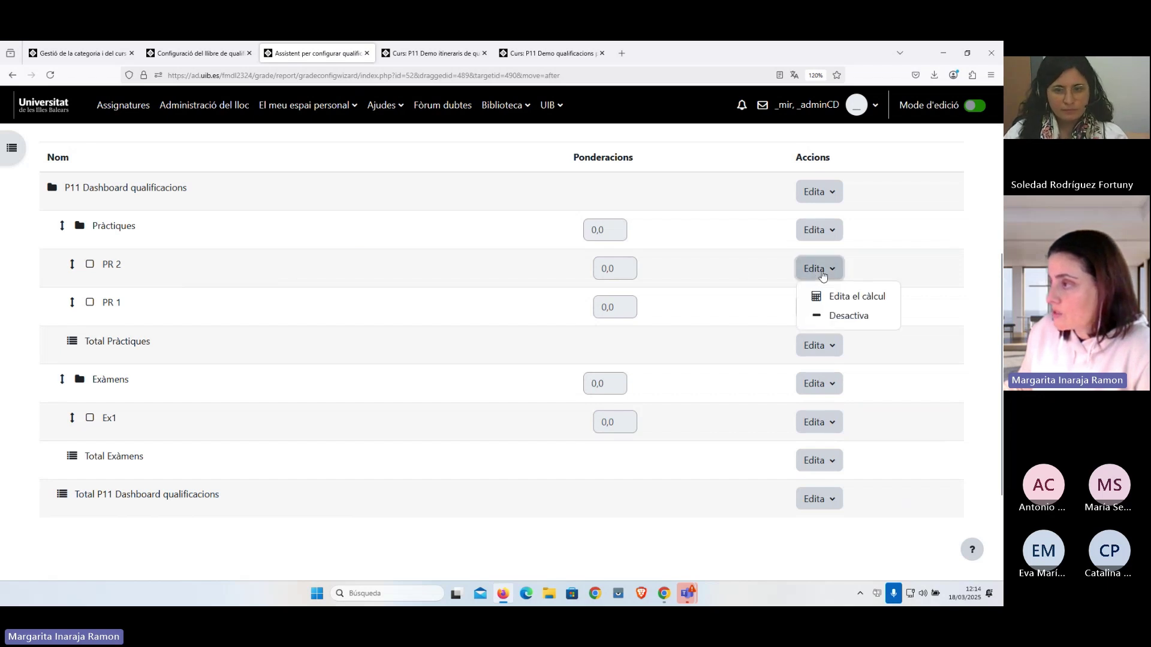
click(840, 316)
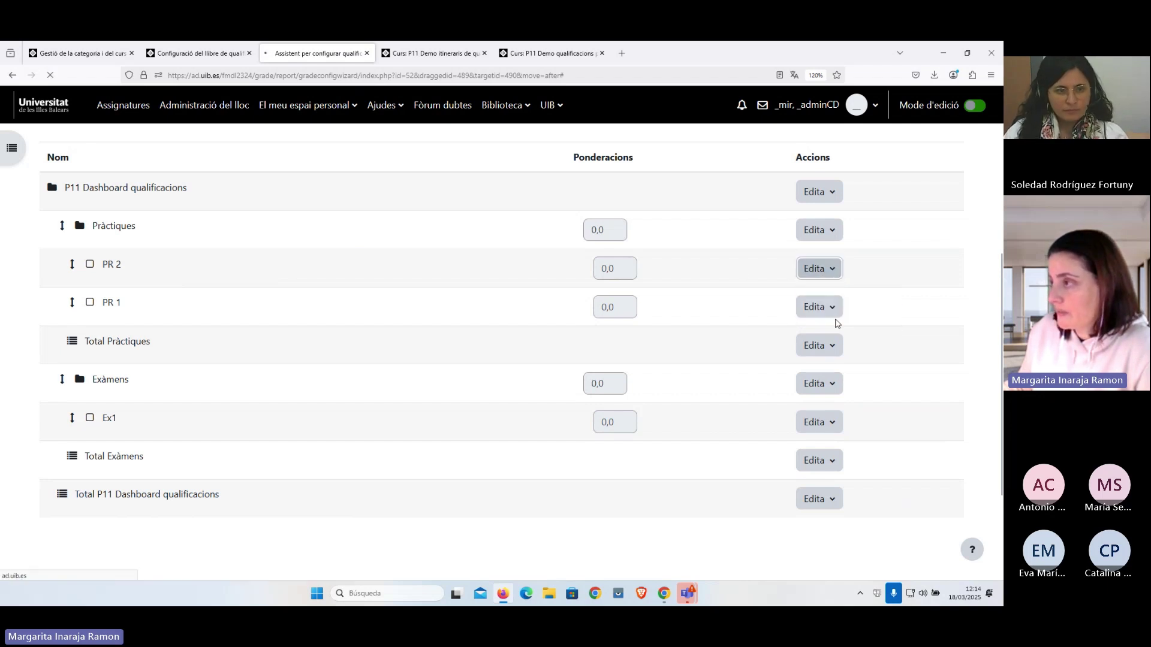
scroll(722, 321, down, 4)
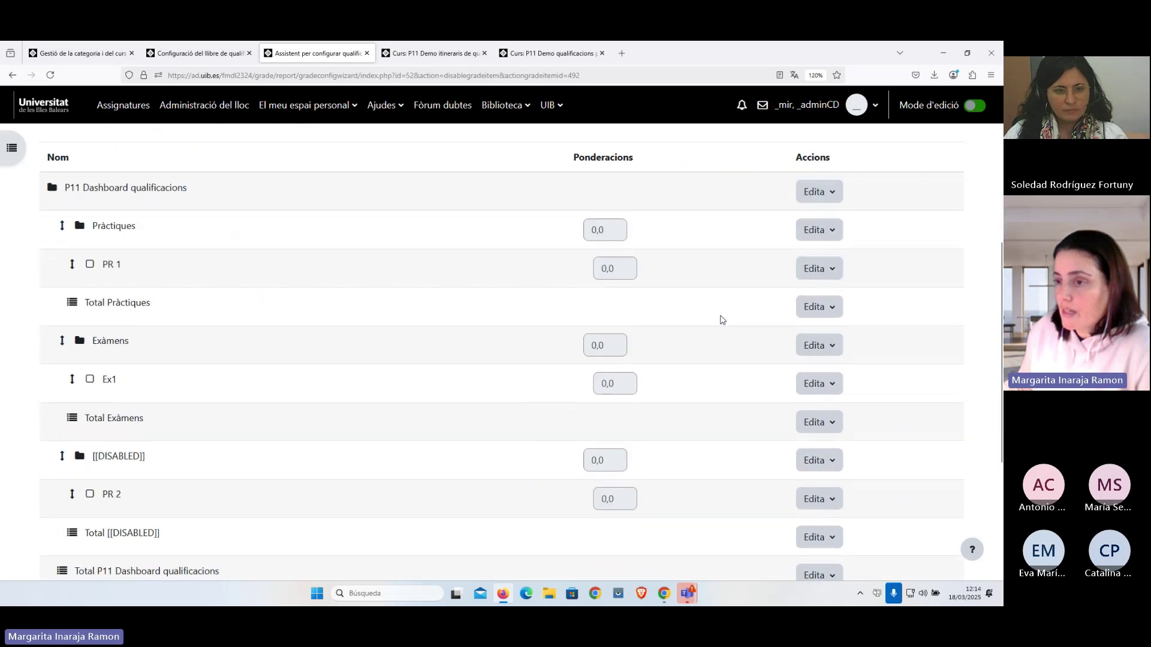
scroll(722, 320, down, 2)
drag(154, 390, 100, 382)
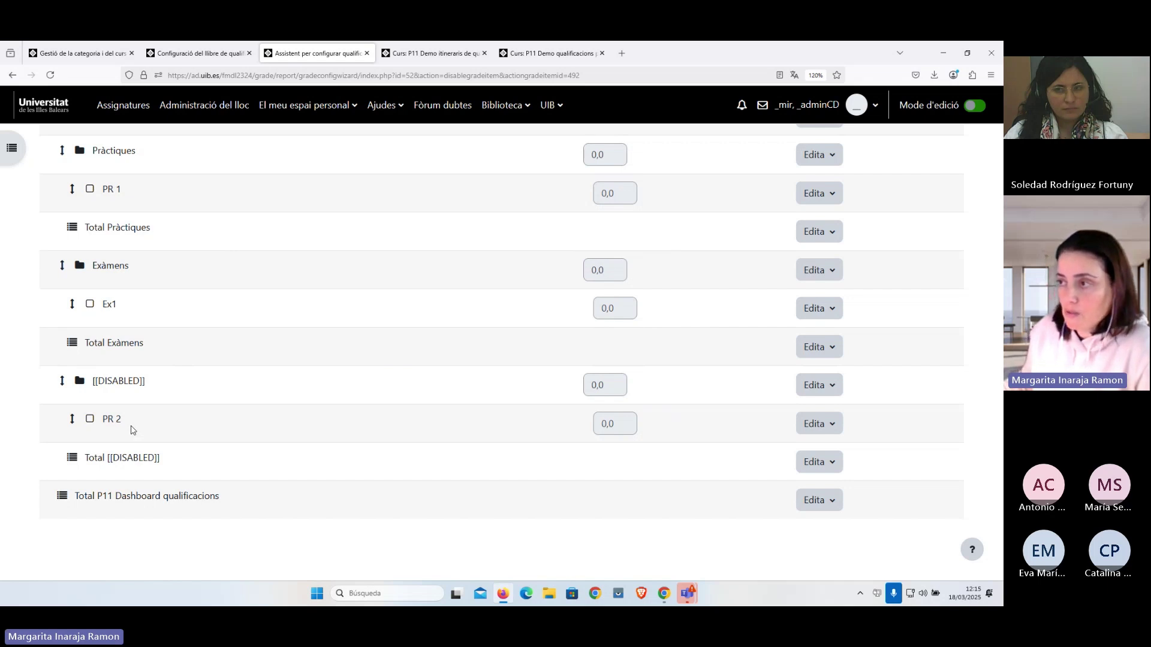
Go from the assistant to the course's gradebook setup, Configuració del llibre de qualificacions
scroll(429, 419, up, 2)
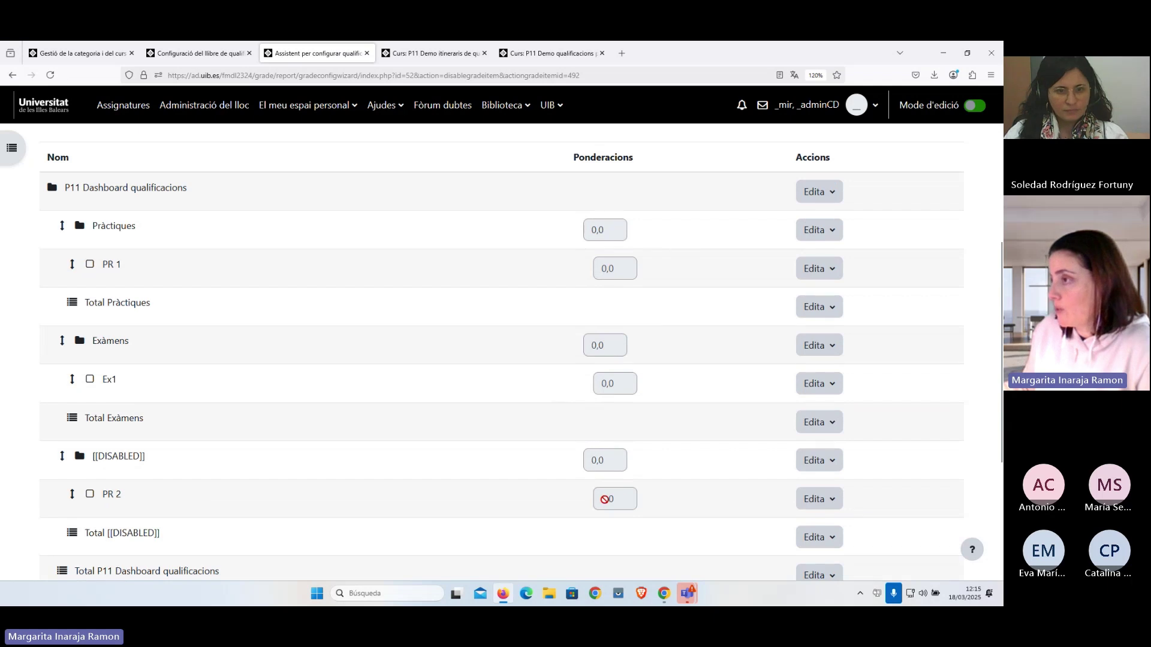
scroll(455, 408, up, 4)
scroll(455, 411, up, 3)
scroll(452, 406, down, 3)
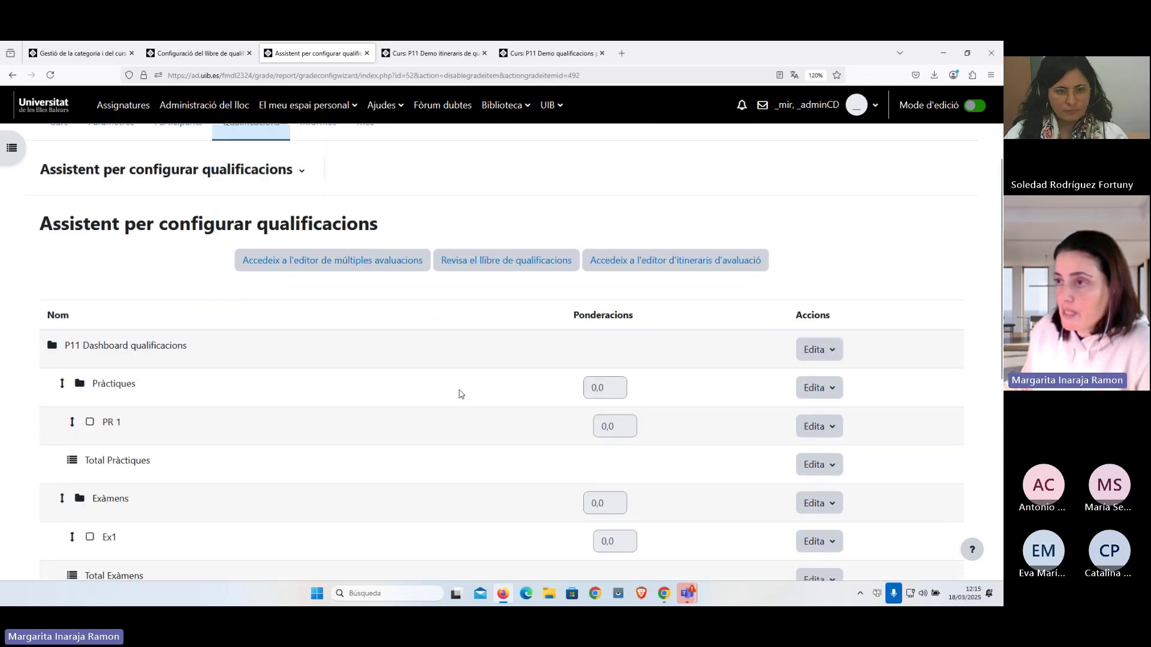
click(300, 166)
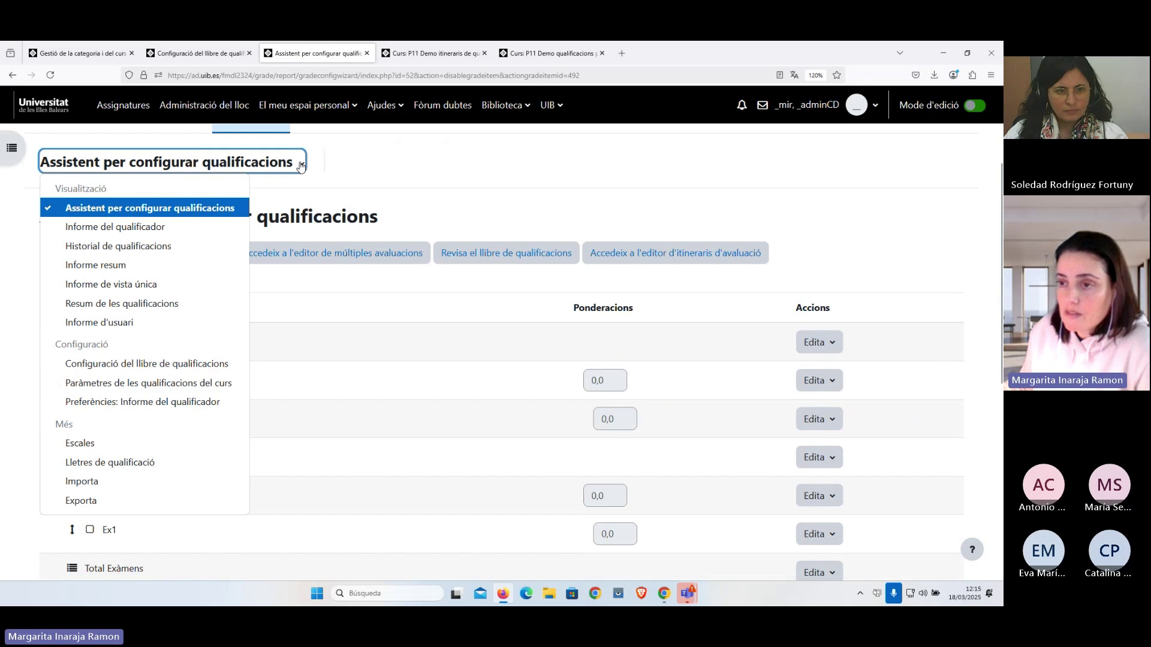
click(178, 366)
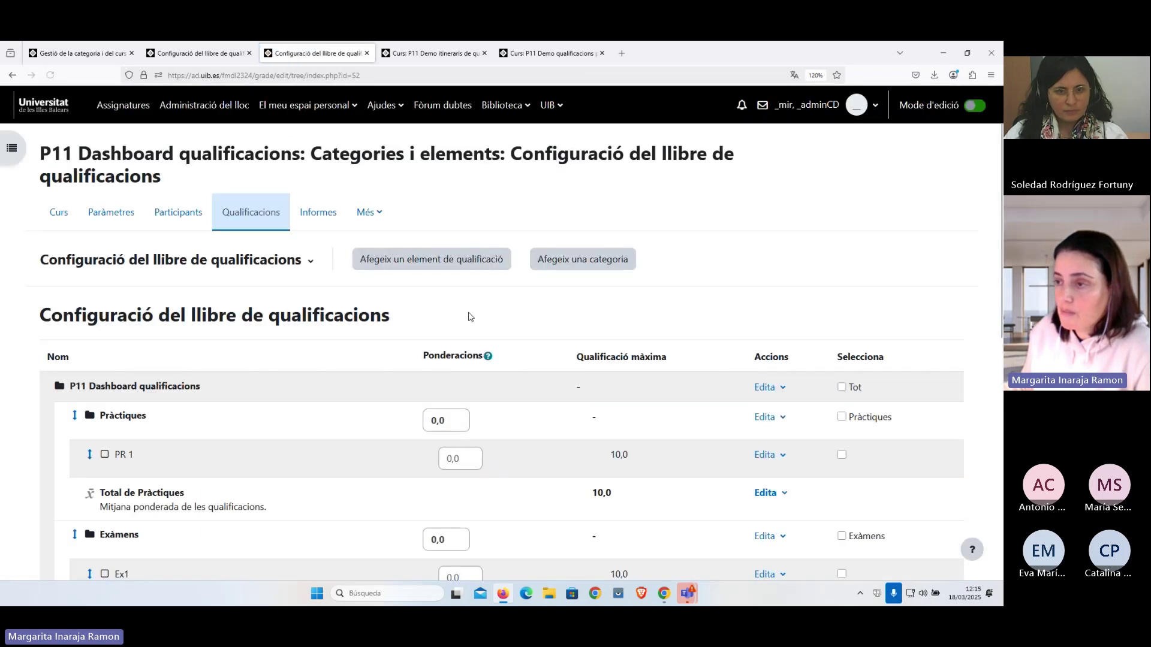
Set the weight of the Pràctiques category to 60 and that of the Exàmens category to 40
scroll(471, 317, down, 3)
click(444, 270)
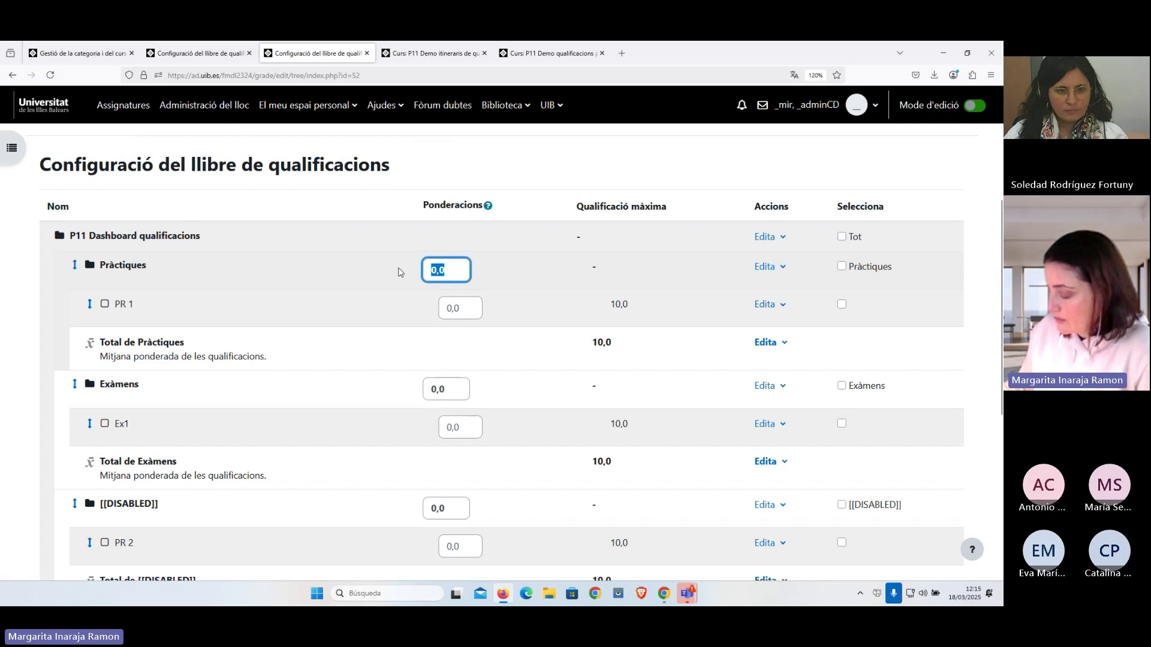
text(60)
click(451, 388)
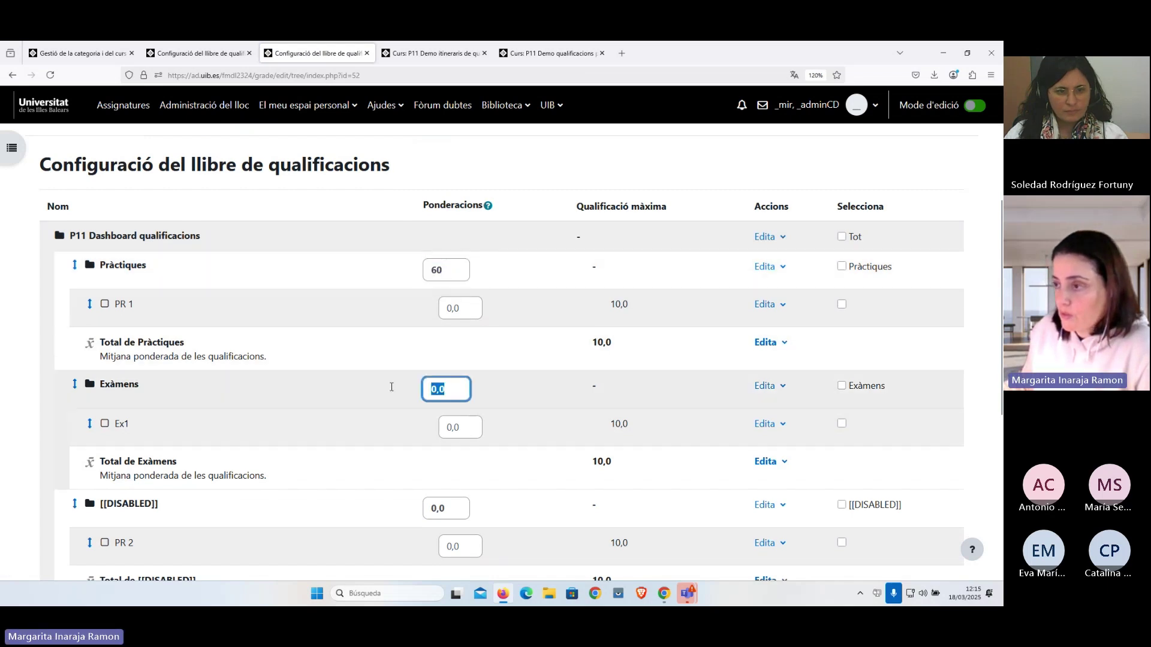
text(40)
Set the weights of the PR 1 and Ex1 grade items to 1 each, save the changes and review the structure
click(455, 308)
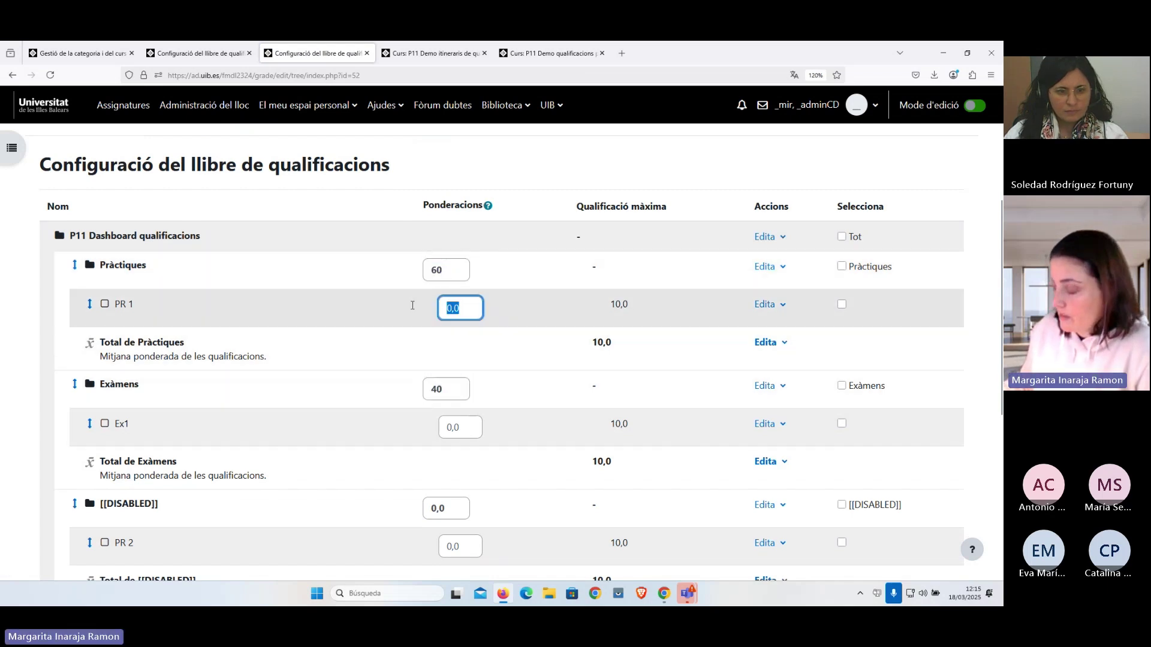
text(1)
scroll(420, 303, down, 3)
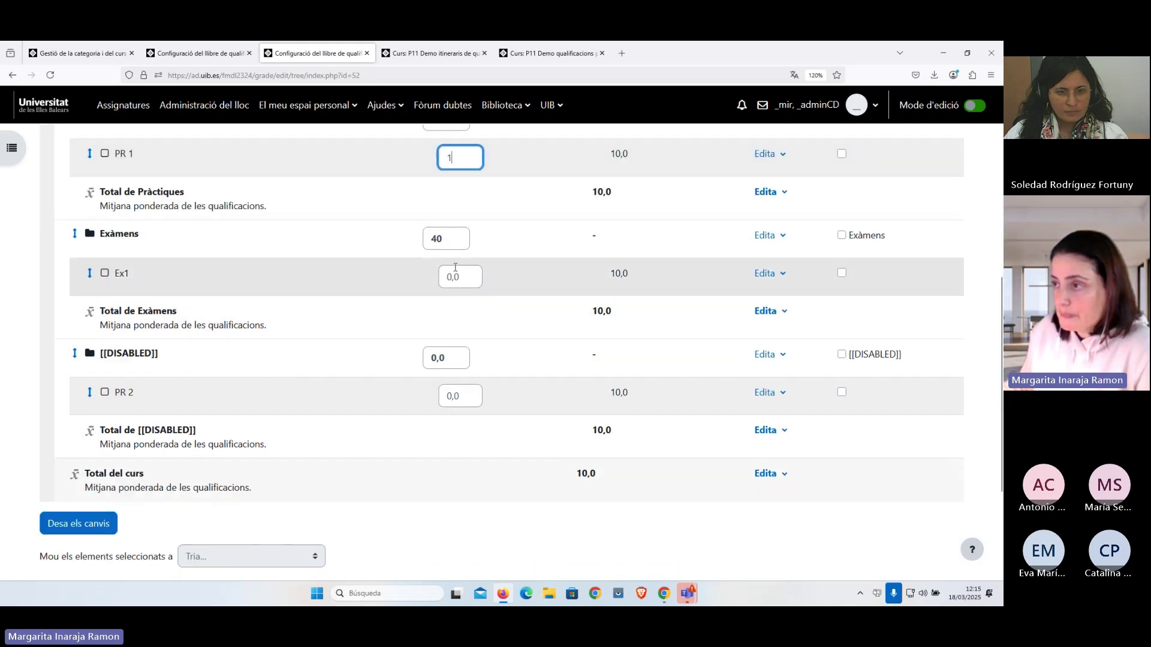
click(461, 277)
text(1)
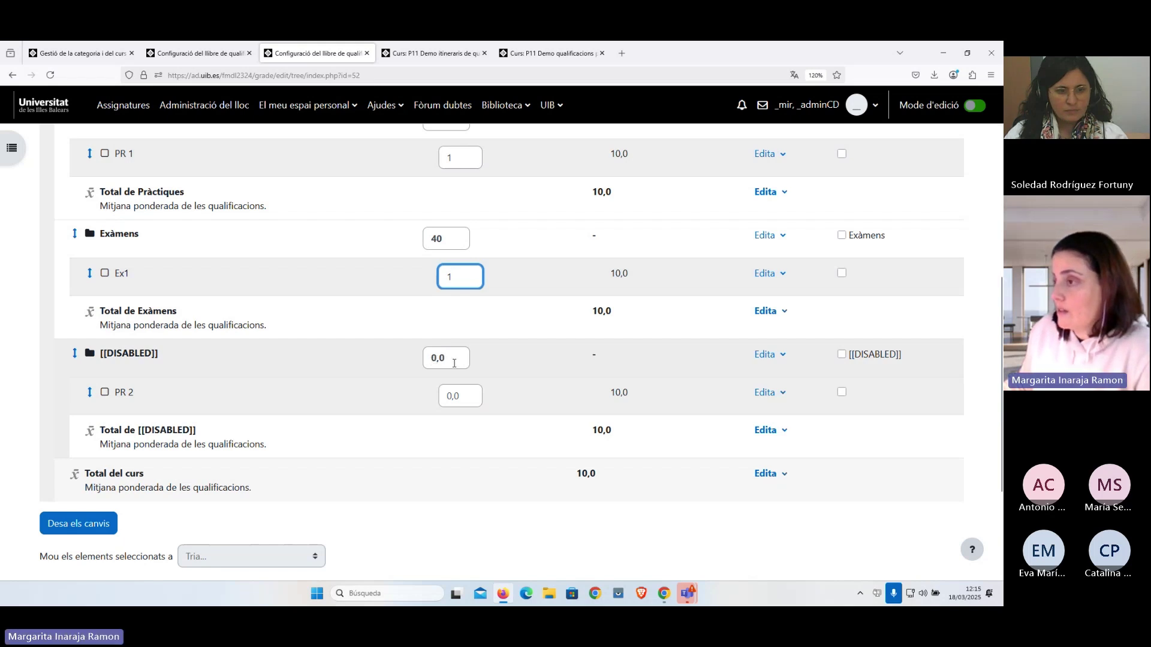
click(78, 523)
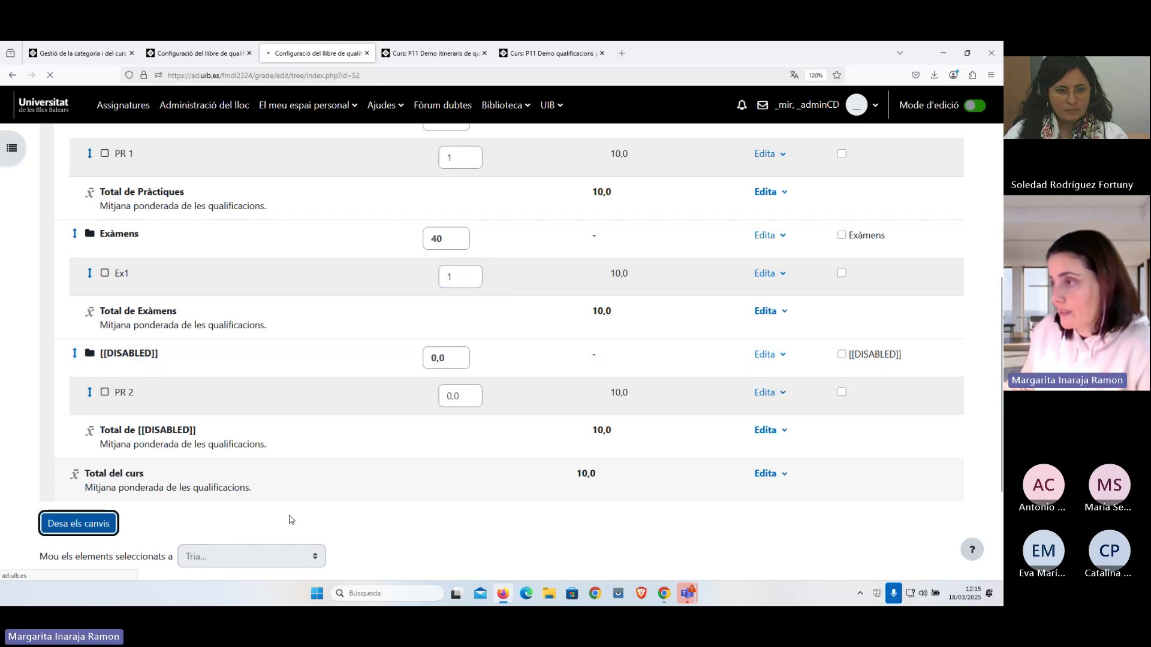
scroll(330, 505, down, 4)
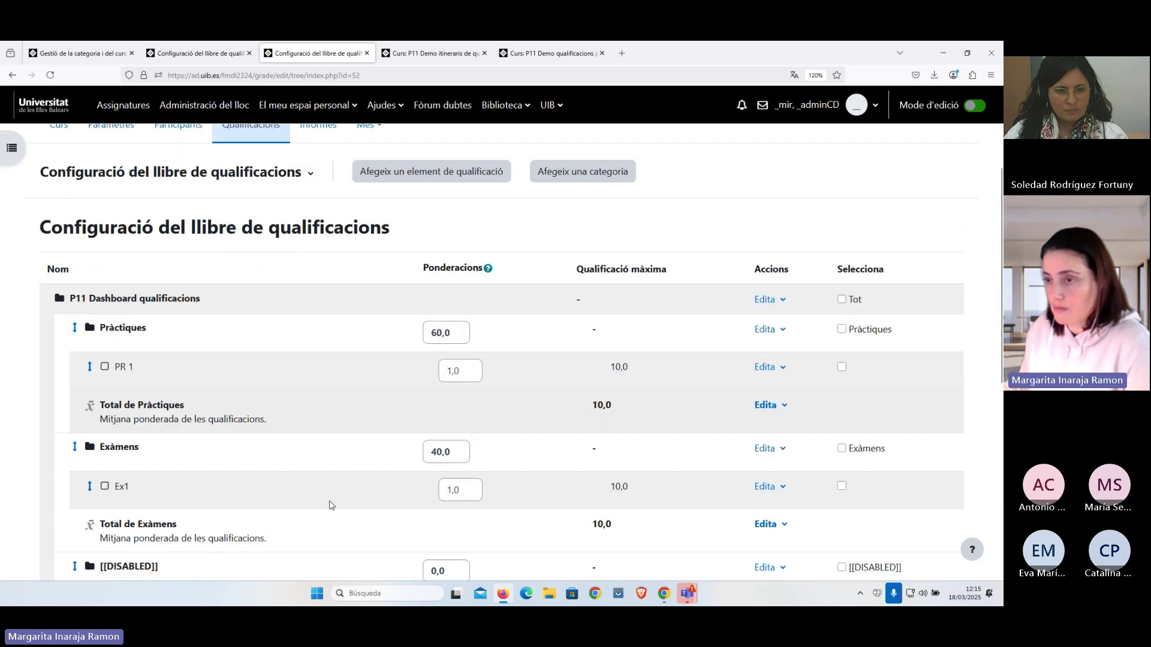
scroll(330, 505, down, 1)
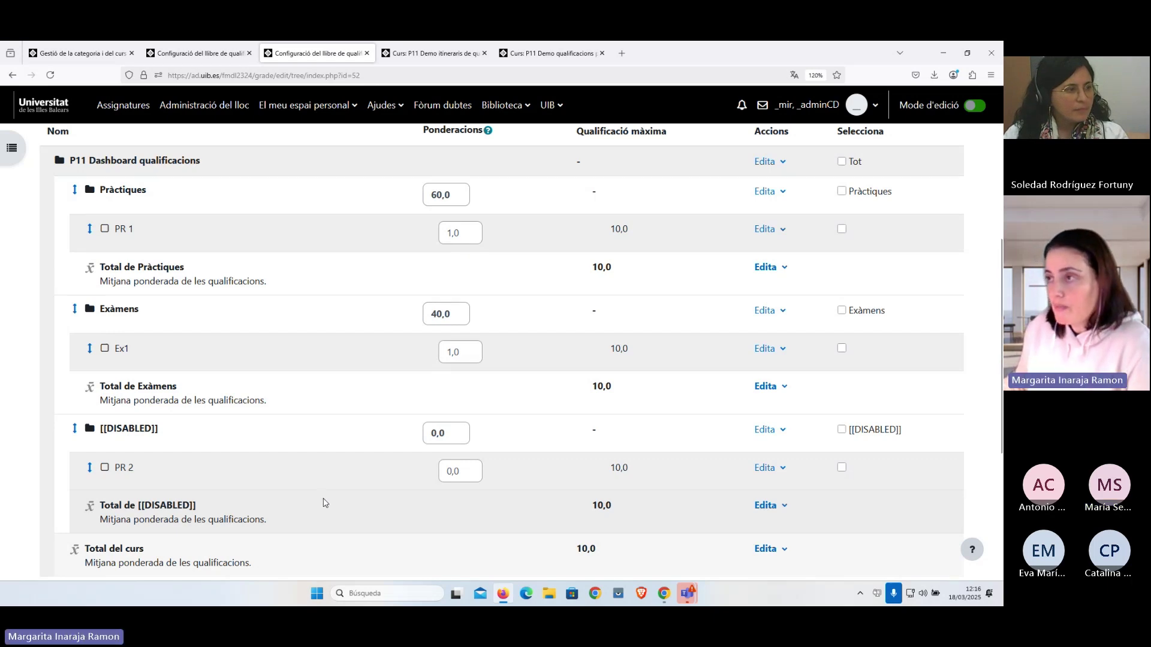
Open the grade export page, Exporta, for the P11 Dashboard qualificacions course
scroll(326, 504, up, 3)
scroll(323, 503, up, 1)
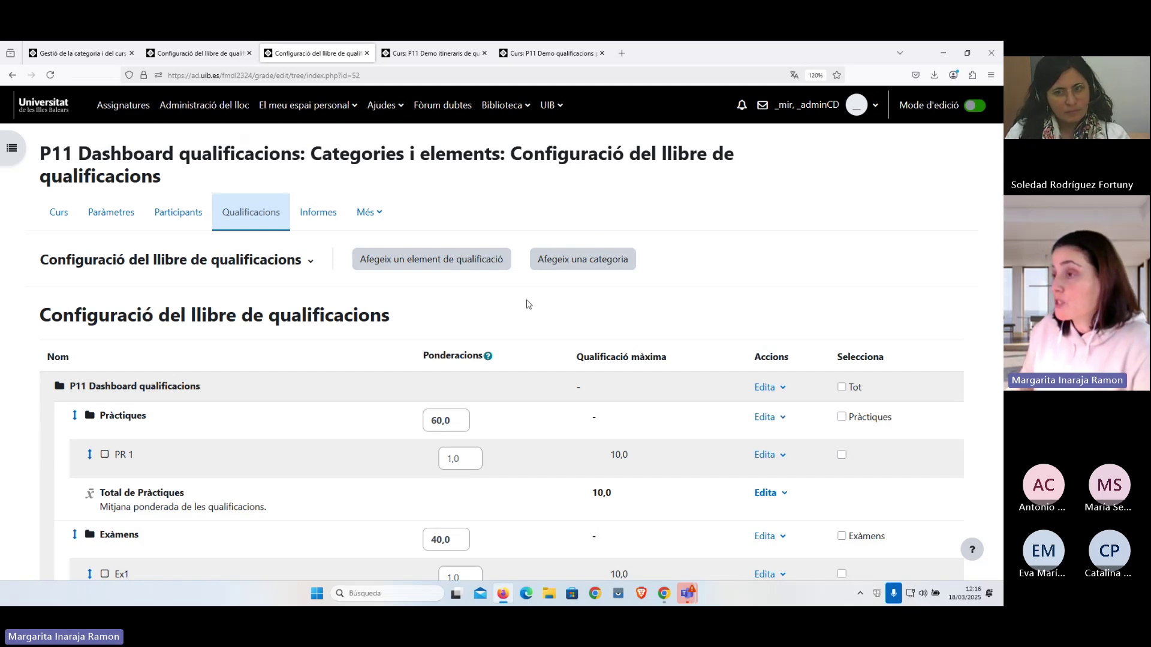
click(307, 266)
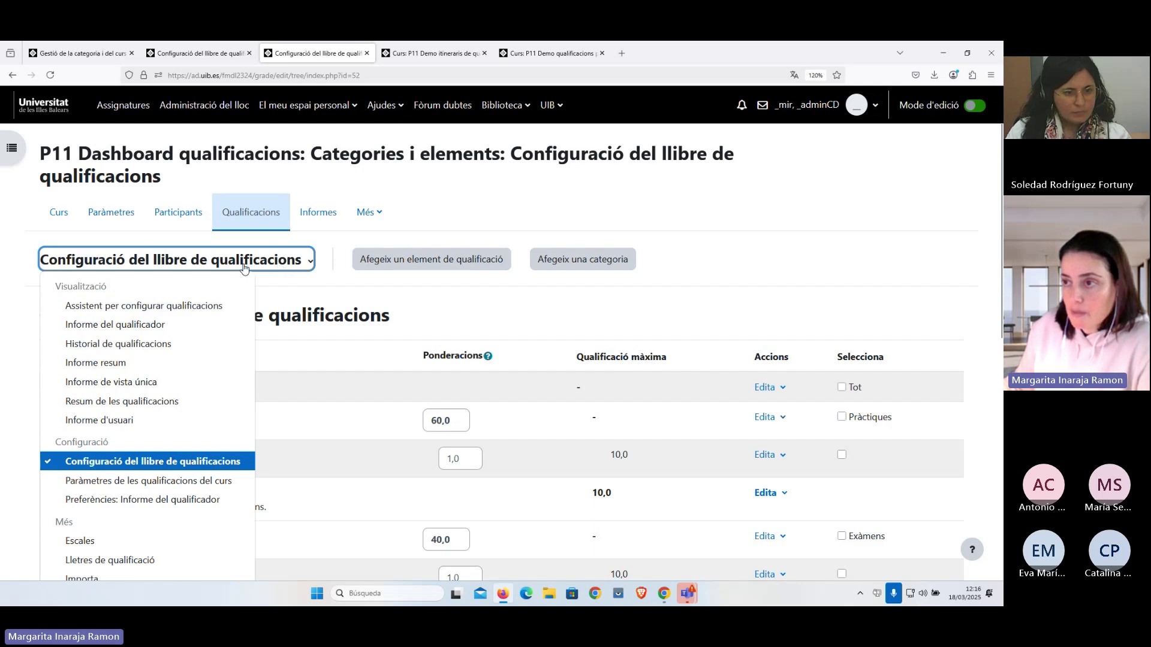
scroll(128, 300, down, 5)
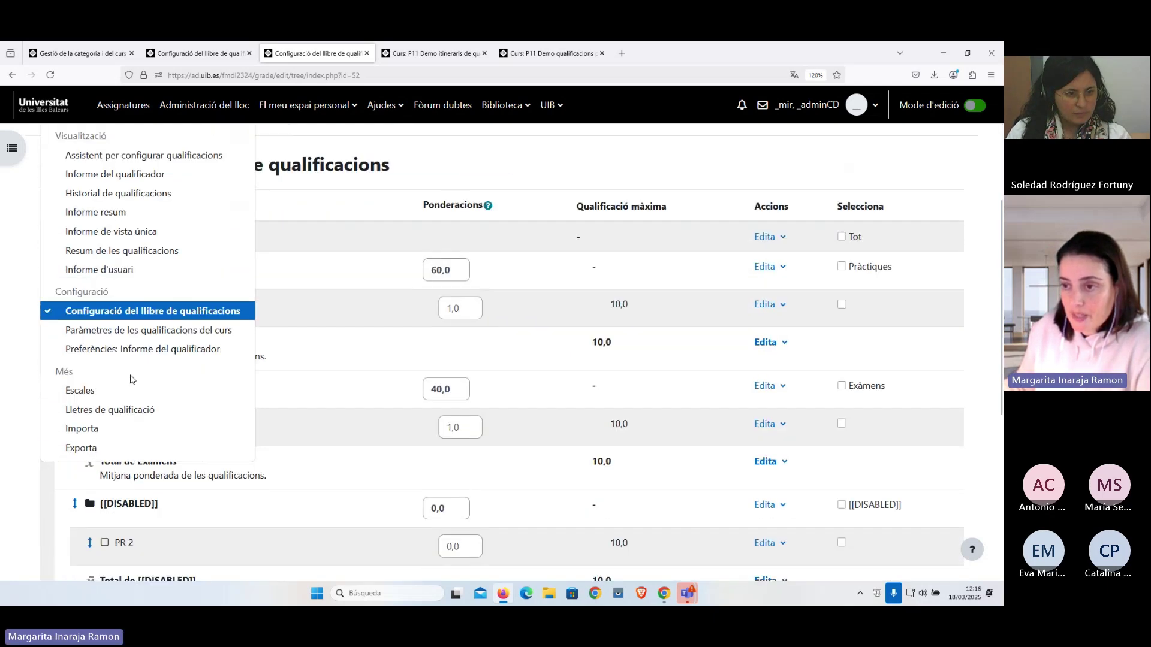
click(128, 448)
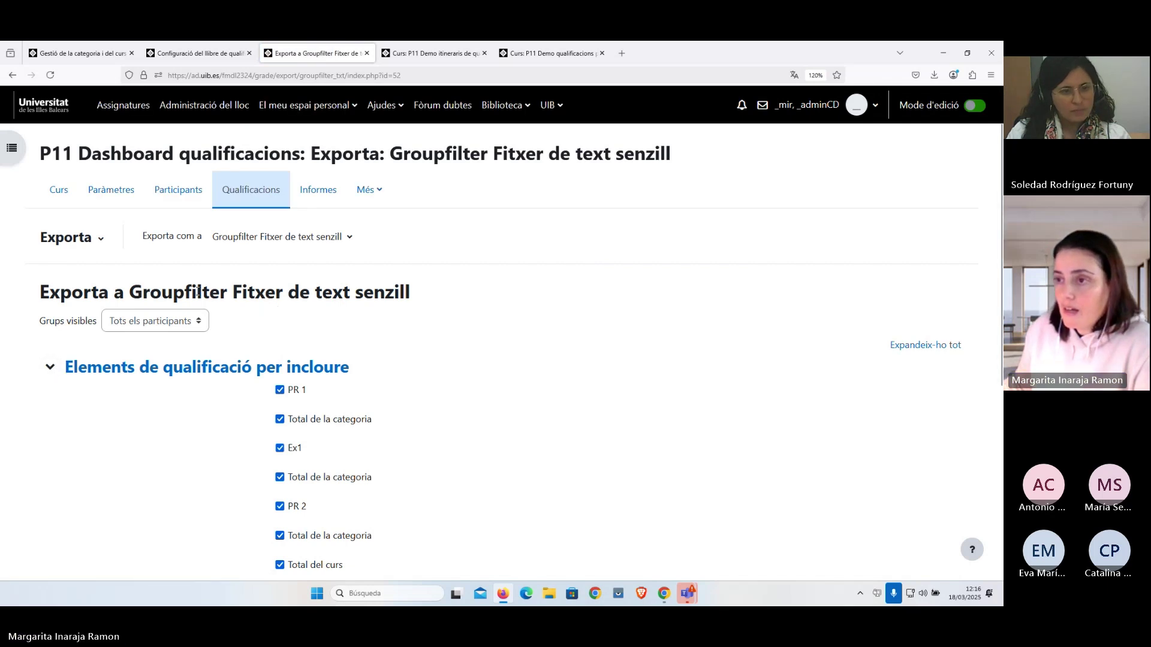
Look through the available grade export formats and leave the selected format as it is
click(350, 239)
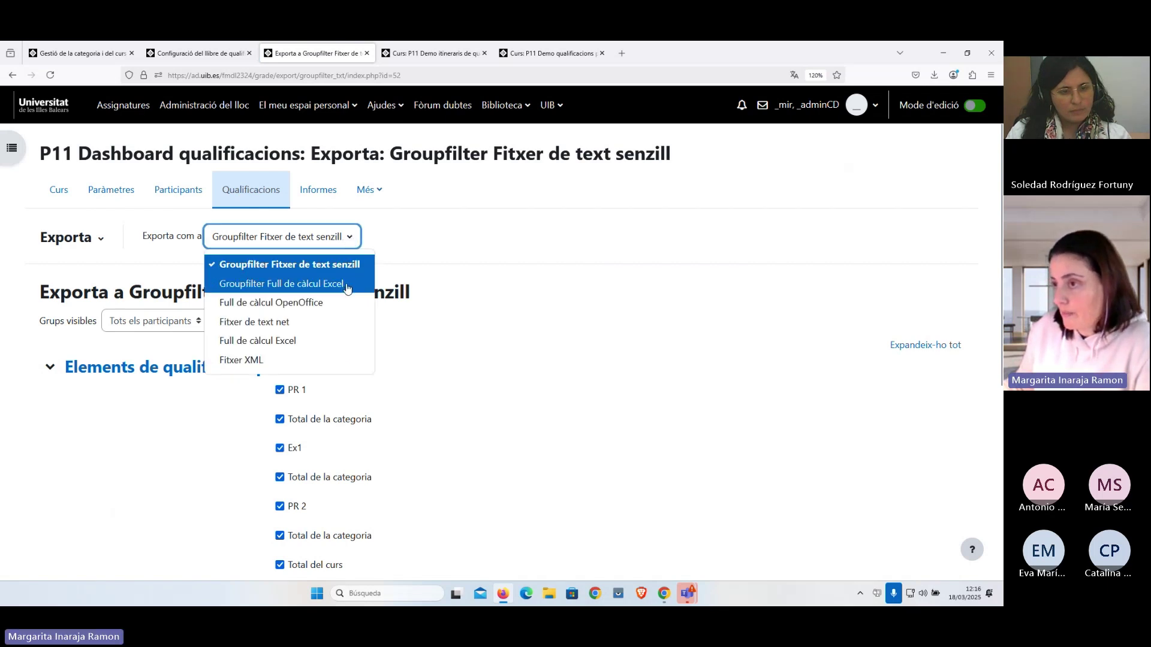
click(433, 241)
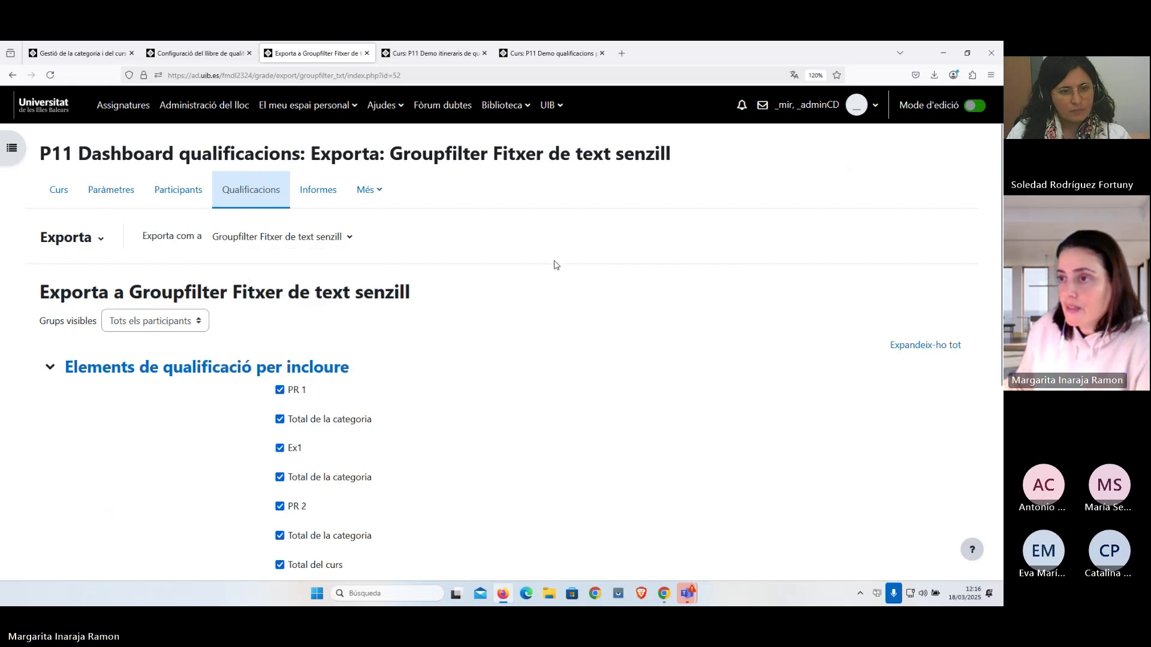
click(283, 242)
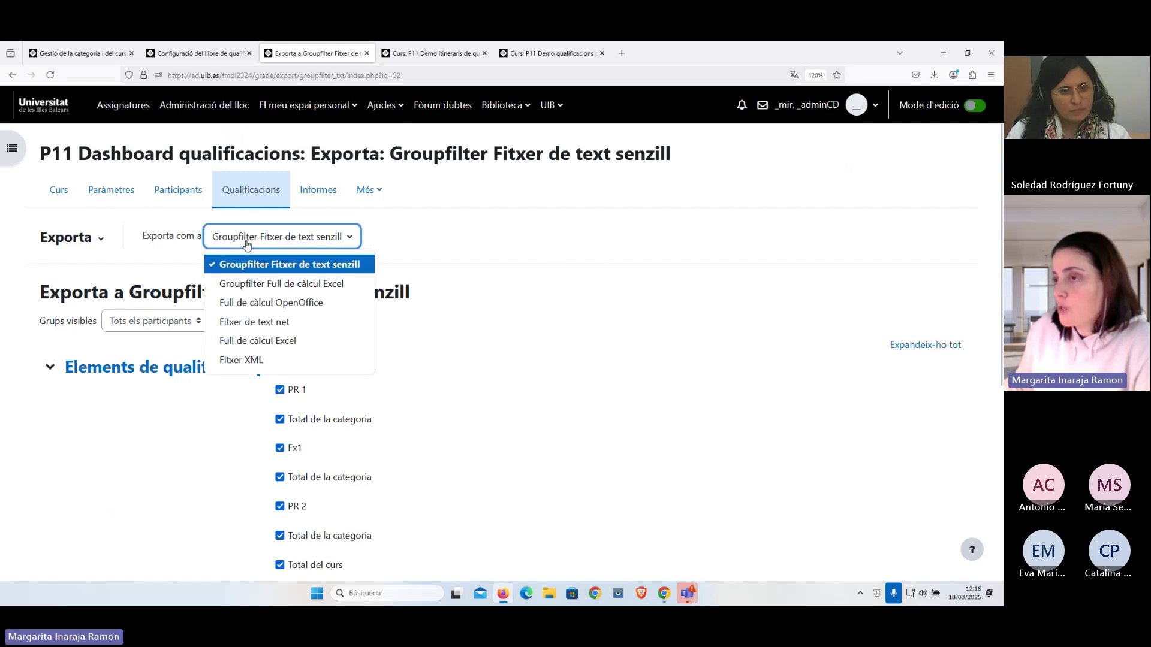
click(443, 251)
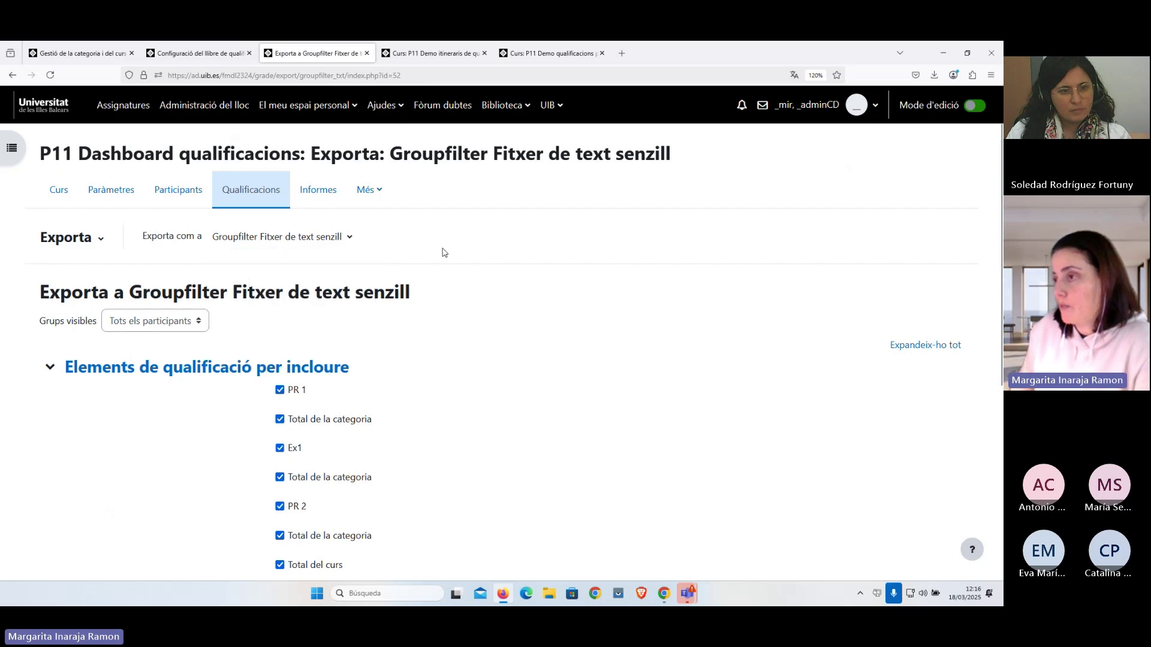
Deselect all grade items for the export and include only the course total, Total del curs
scroll(455, 258, down, 4)
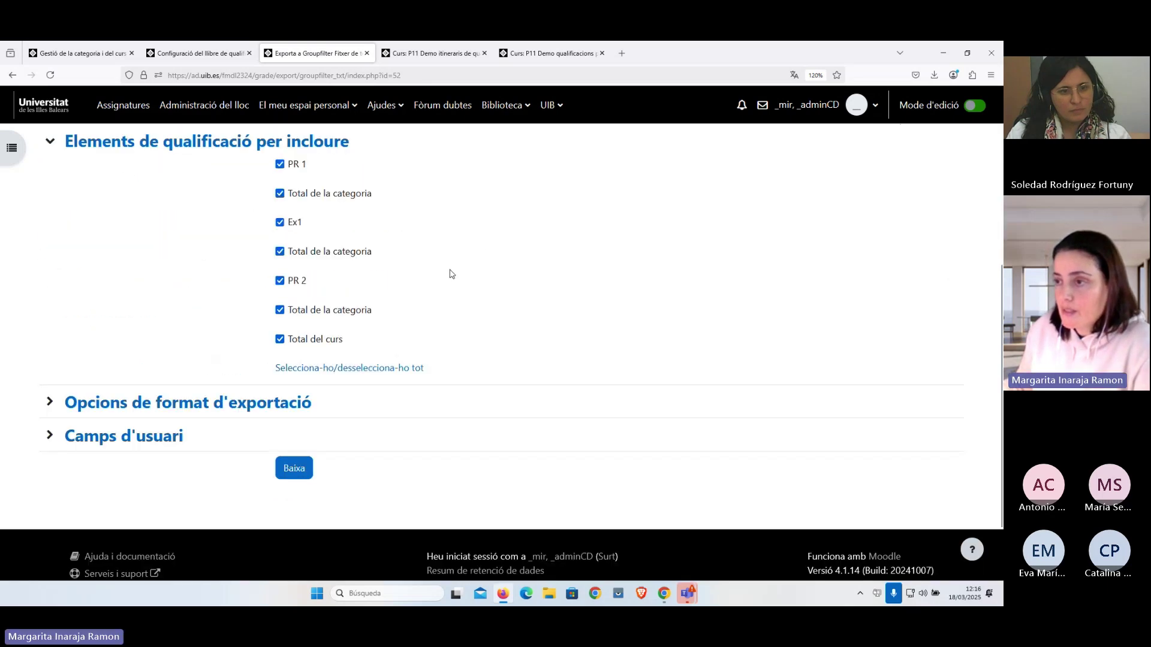
click(300, 367)
click(280, 340)
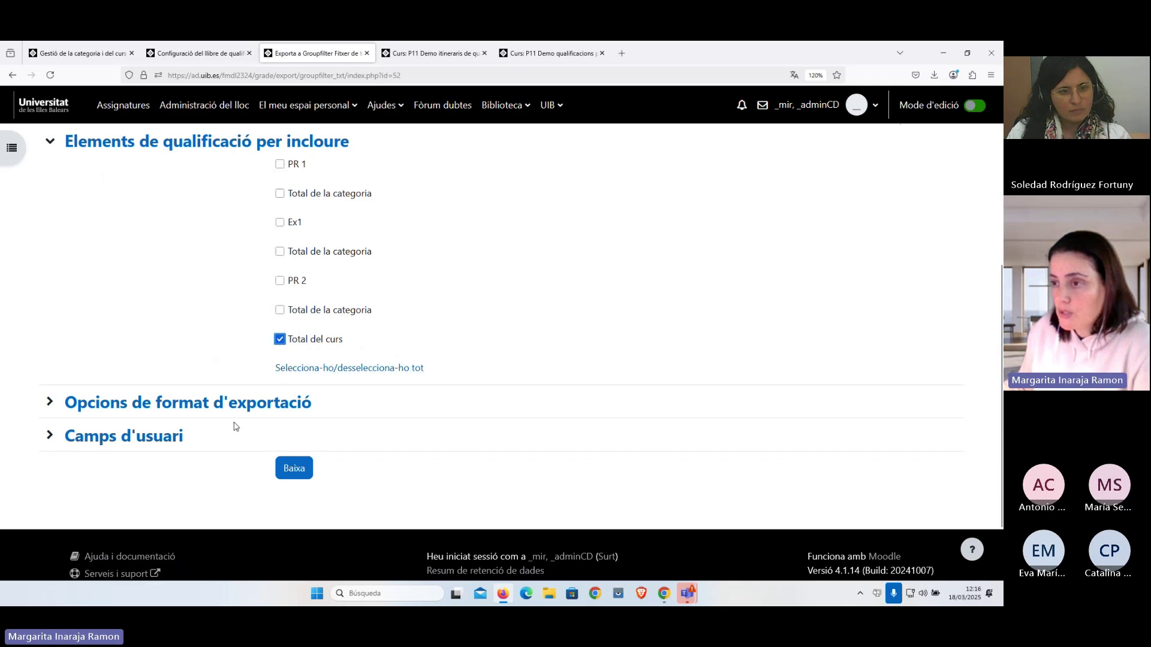
Expand the Camps d'usuari section of the export form and examine which user fields can be included
scroll(236, 426, down, 2)
click(51, 362)
scroll(416, 360, down, 3)
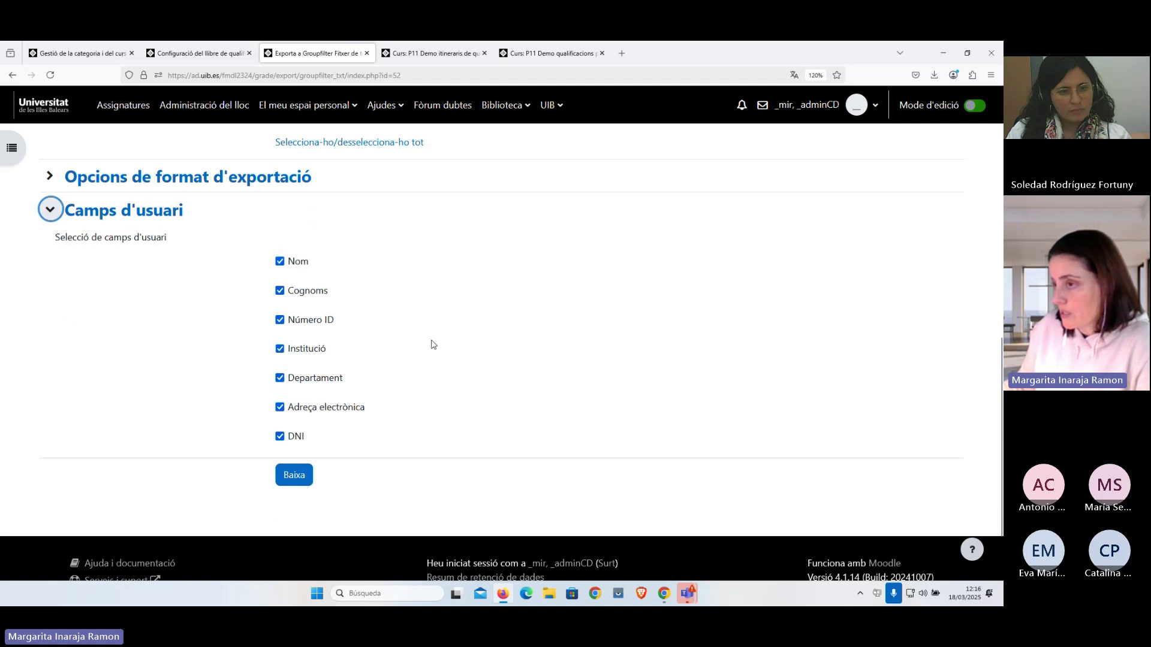
Download the grade export with all user fields included and open the comma-separated CSV file in LibreOffice Calc
click(287, 484)
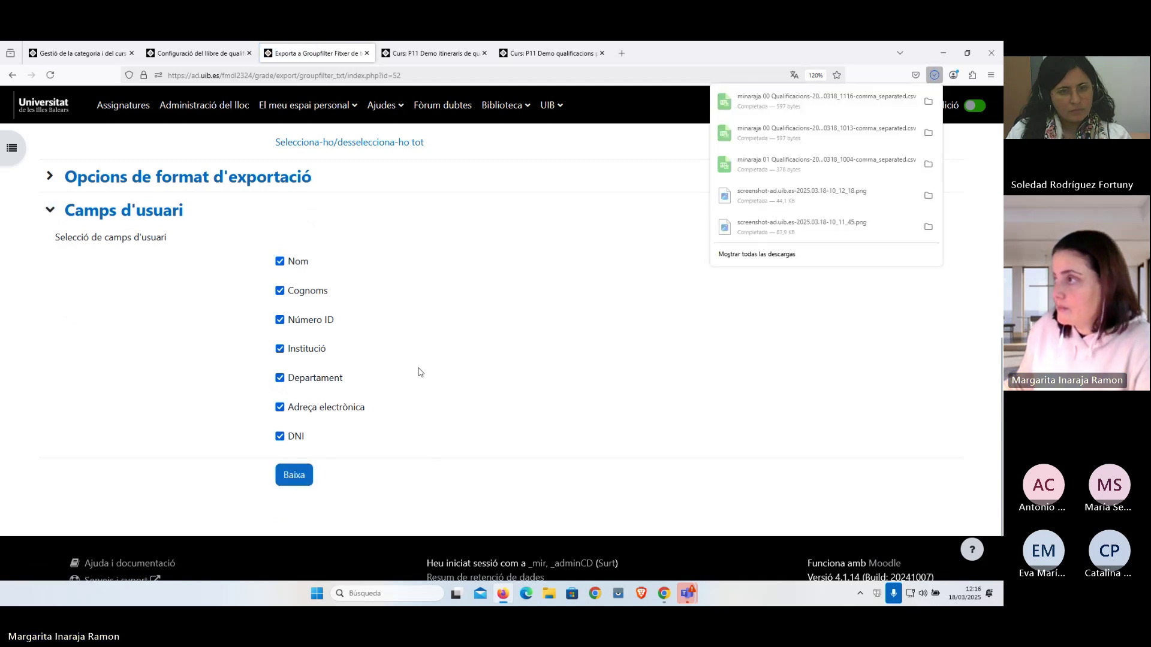
click(779, 107)
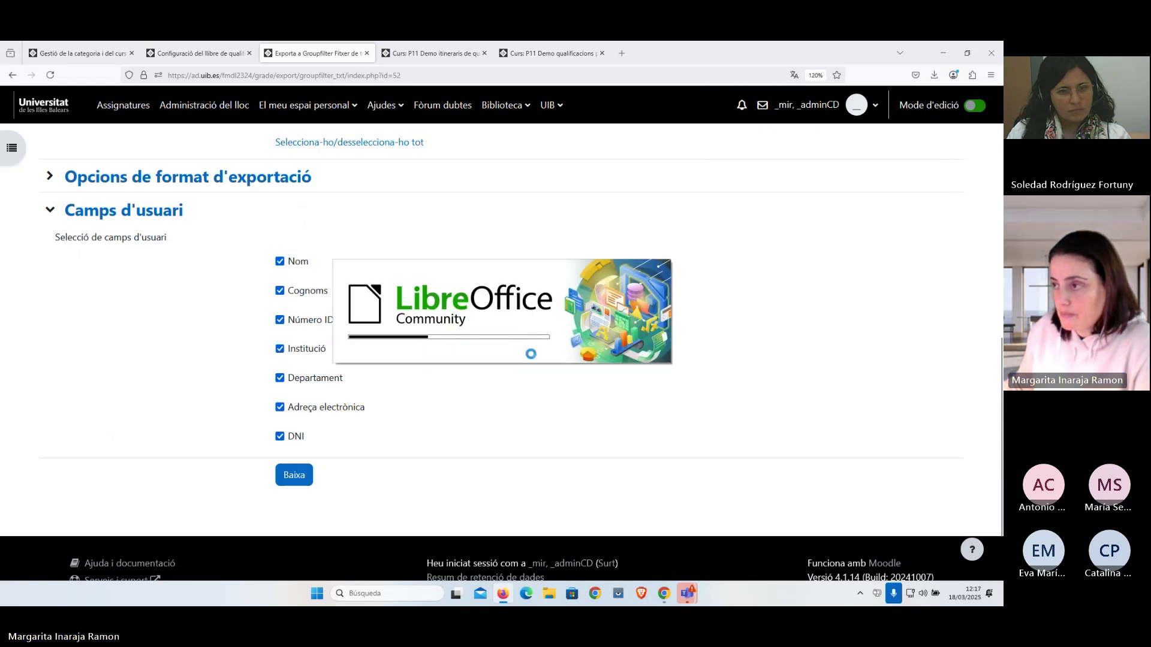
click(573, 453)
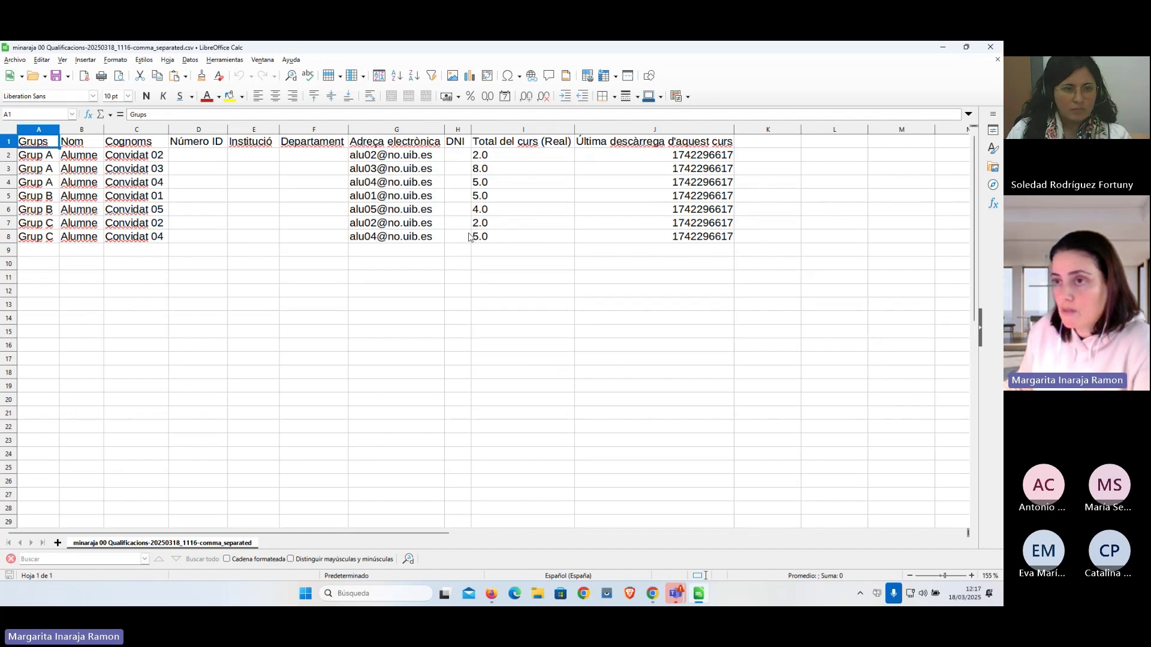
Examine how the exported student rows are organised by group in the Grups column, and close the spreadsheet
click(39, 130)
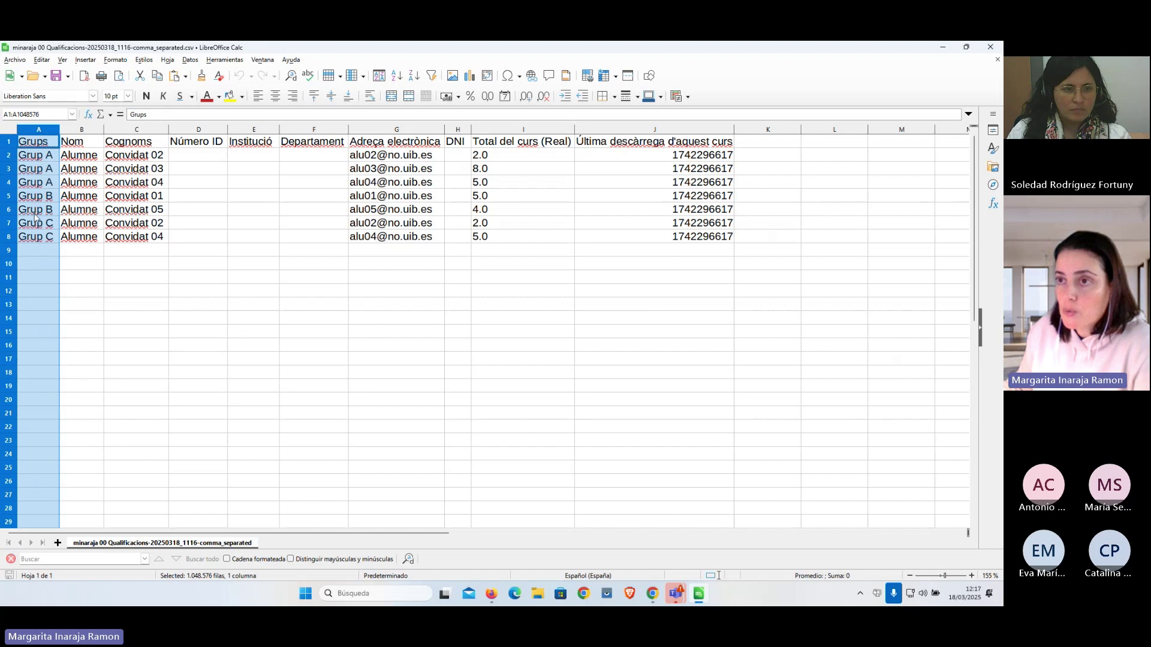
click(36, 236)
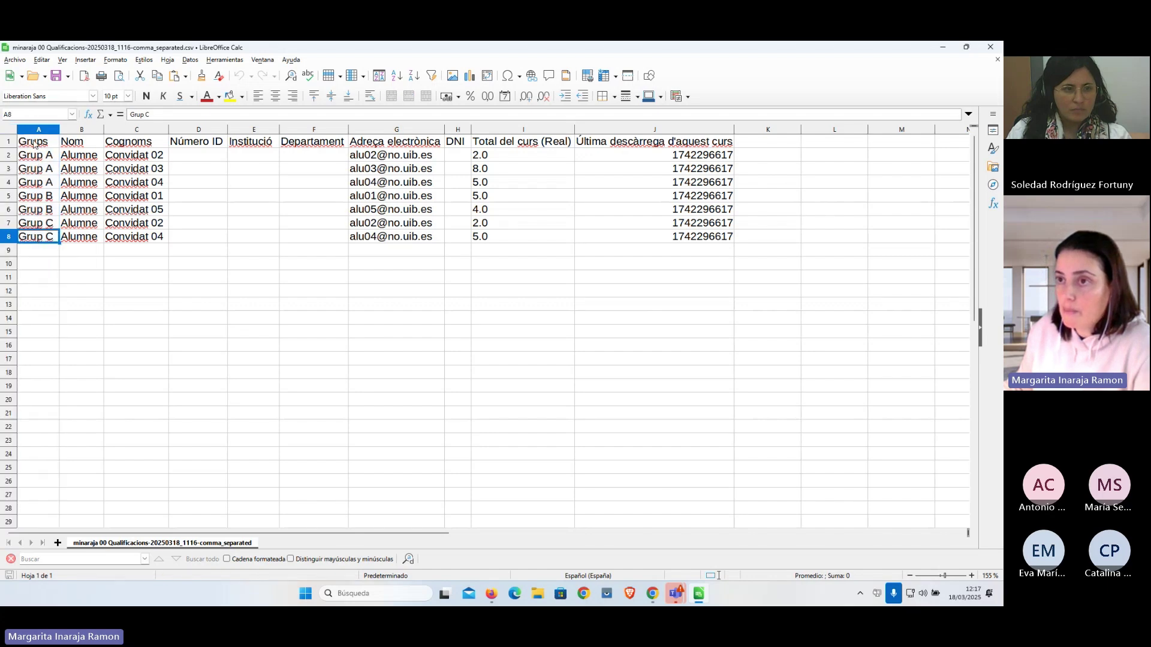
click(36, 144)
click(34, 156)
click(36, 170)
click(36, 157)
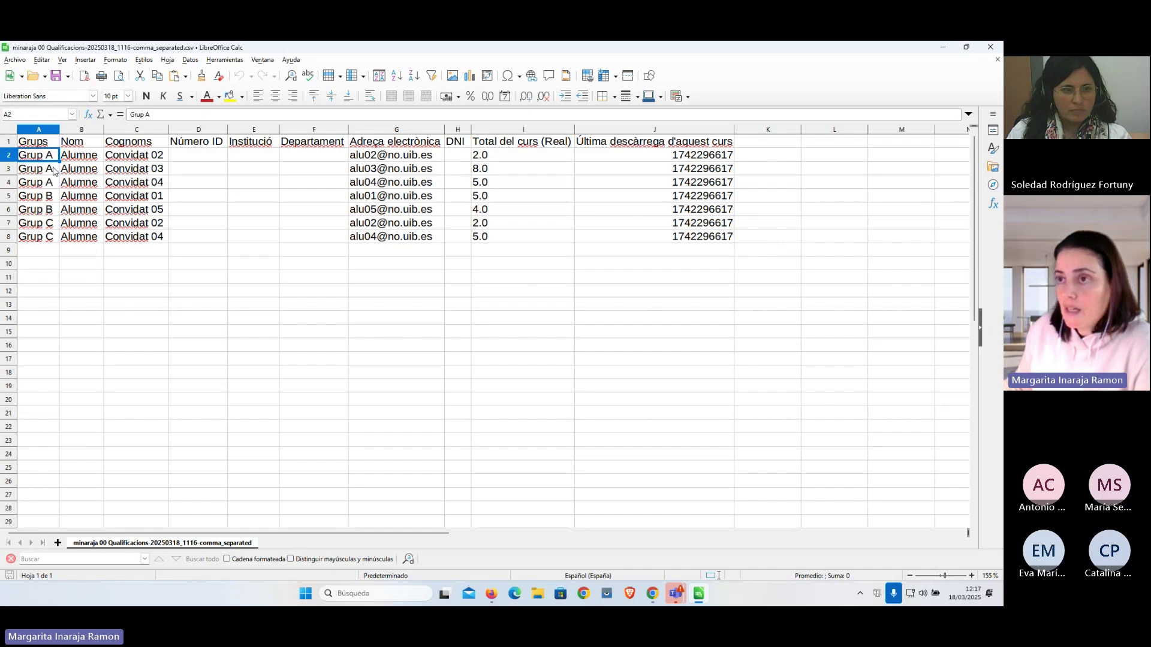
click(119, 157)
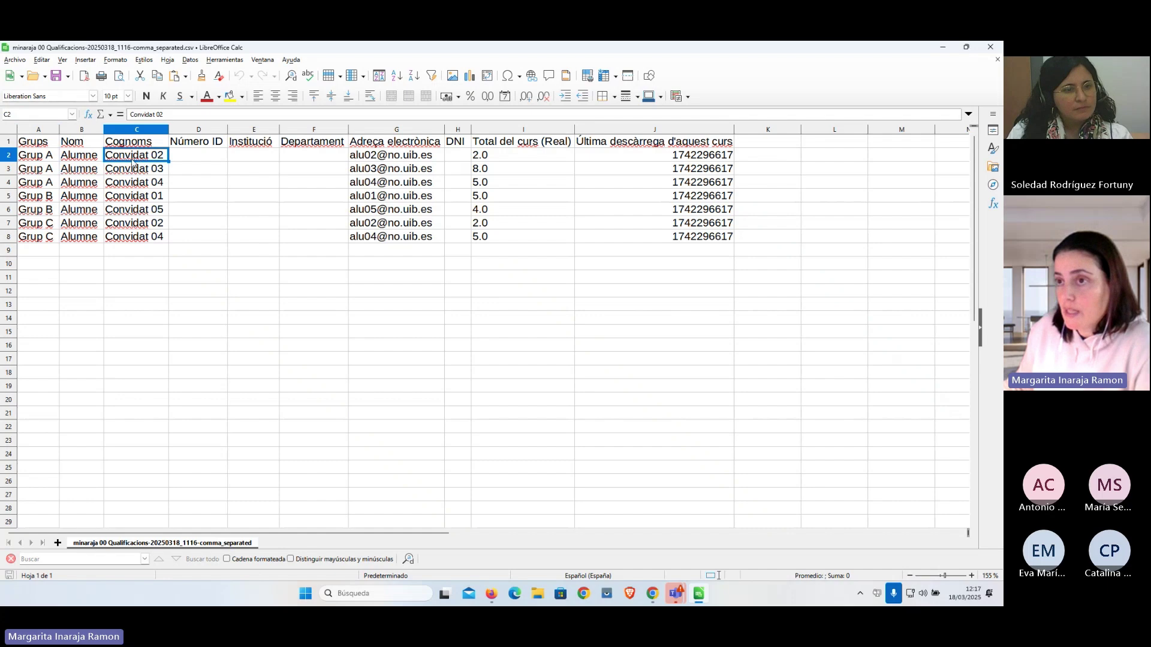
click(36, 171)
click(35, 196)
click(34, 237)
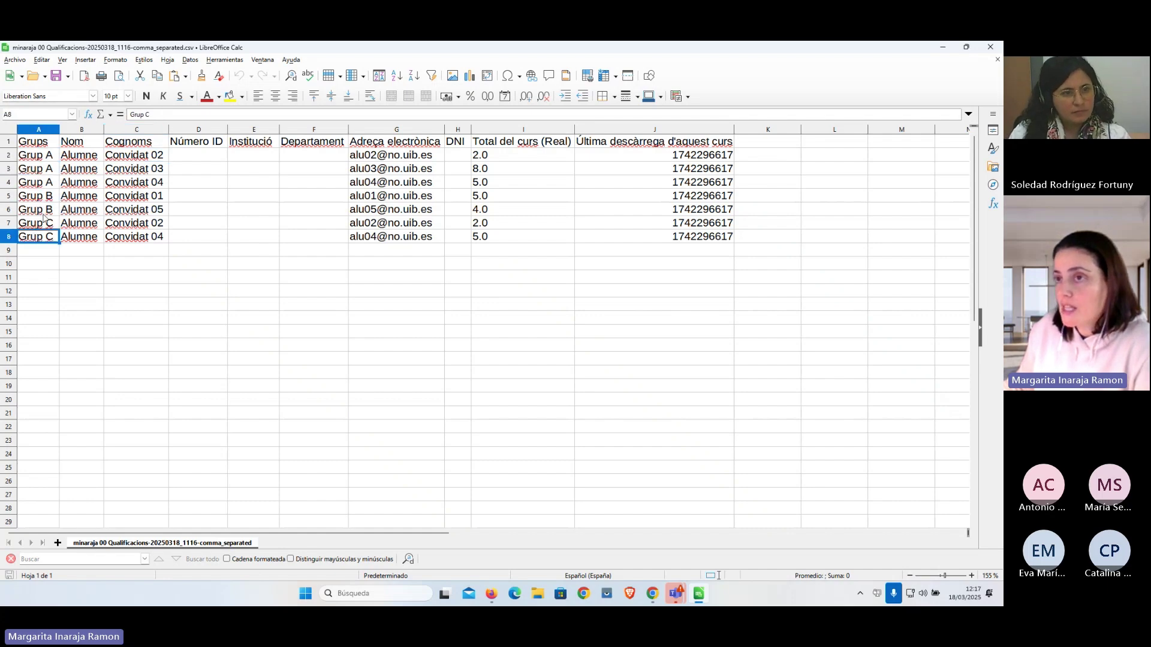
click(36, 156)
click(39, 130)
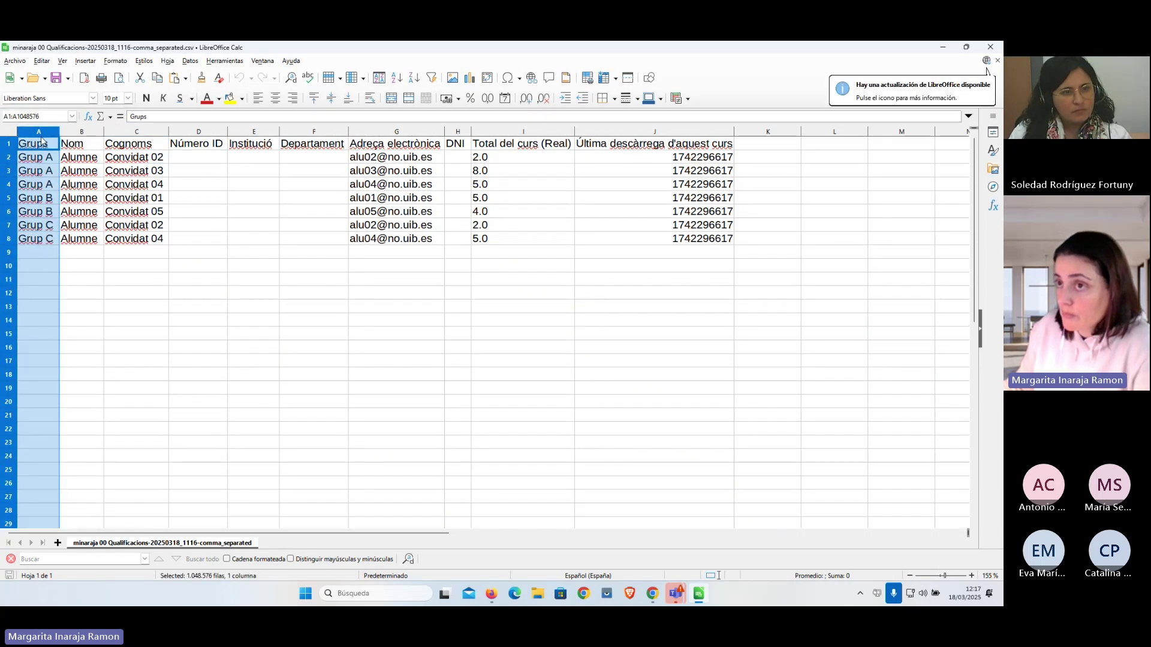
click(42, 149)
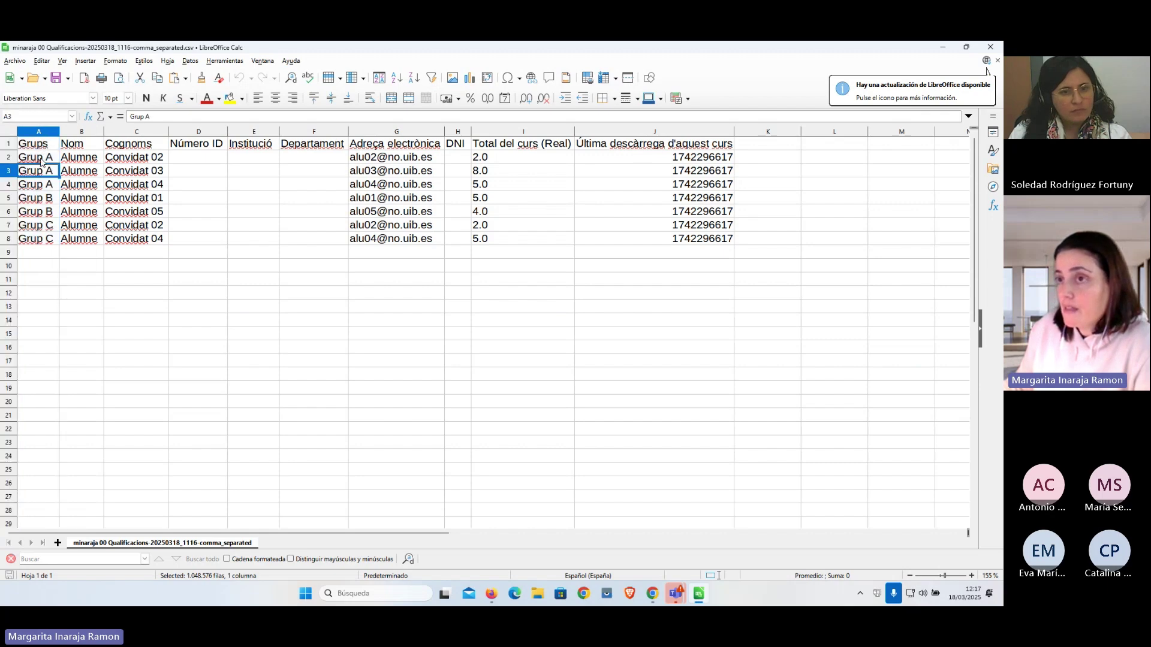
click(43, 134)
click(44, 155)
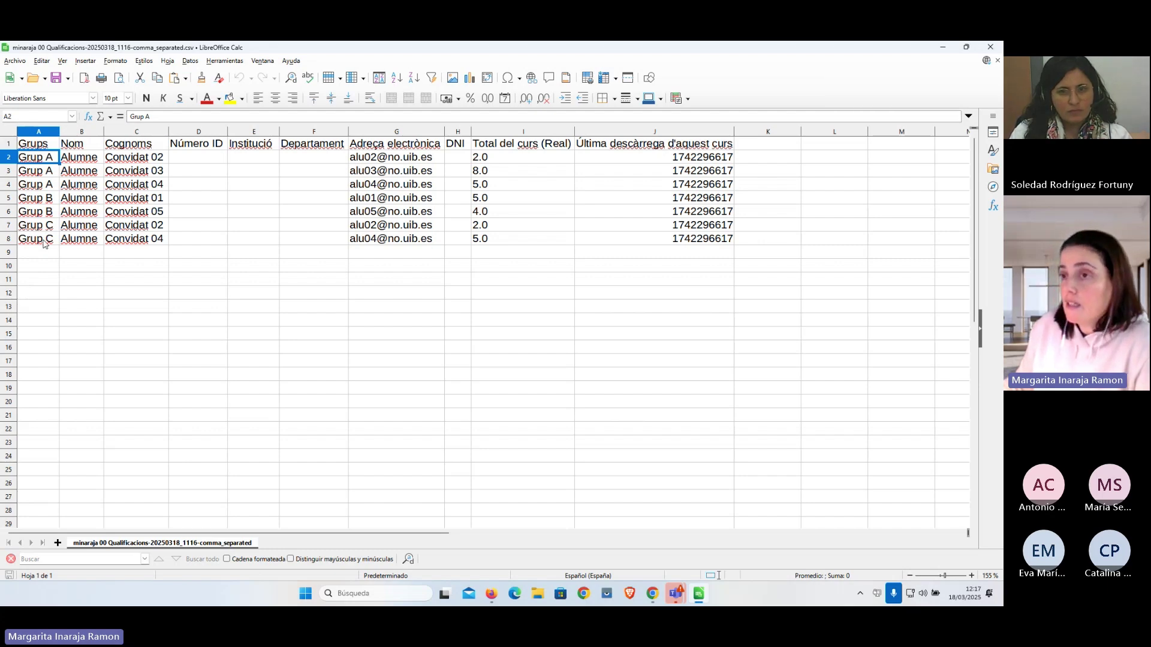
click(43, 243)
click(40, 146)
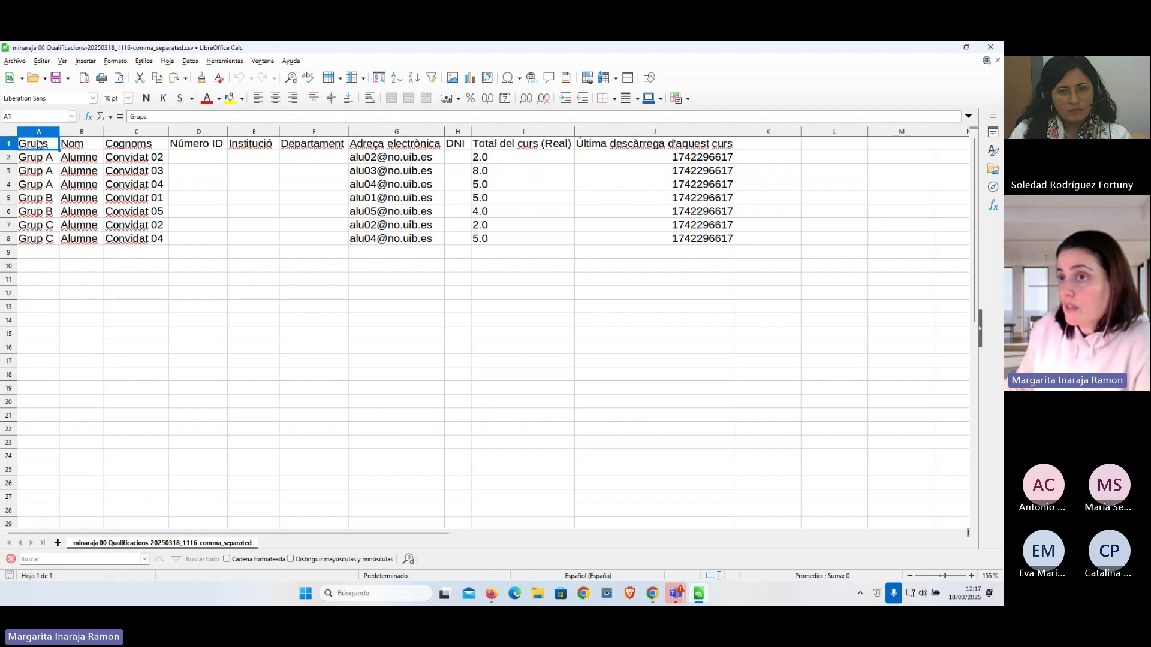
click(40, 134)
key(ctrl+Down)
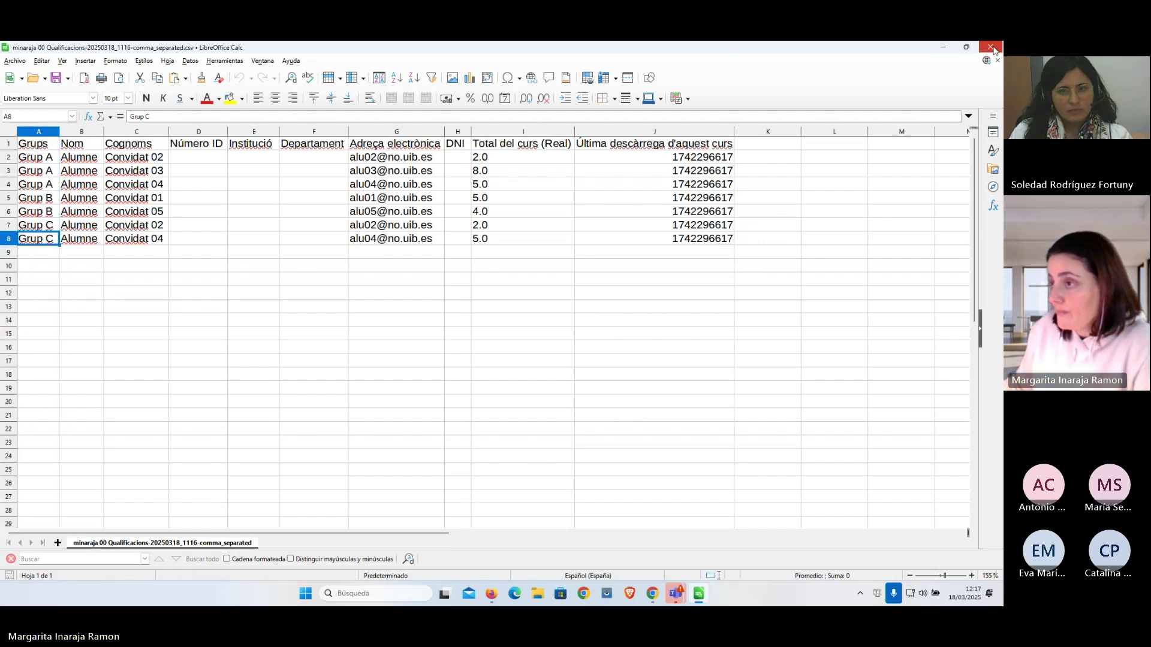
click(992, 48)
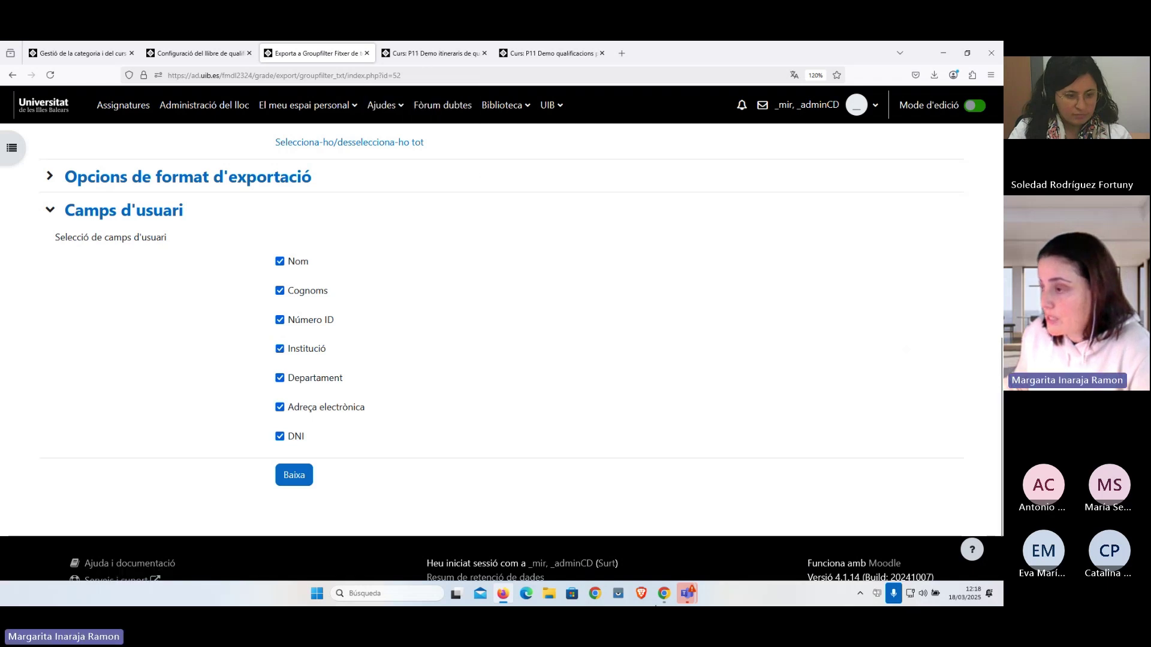
Switch to Chrome to examine the evaluation scheme diagram, and review the activity sections of the P11 Demo itineraris de qualificació course
mouse_move(671, 598)
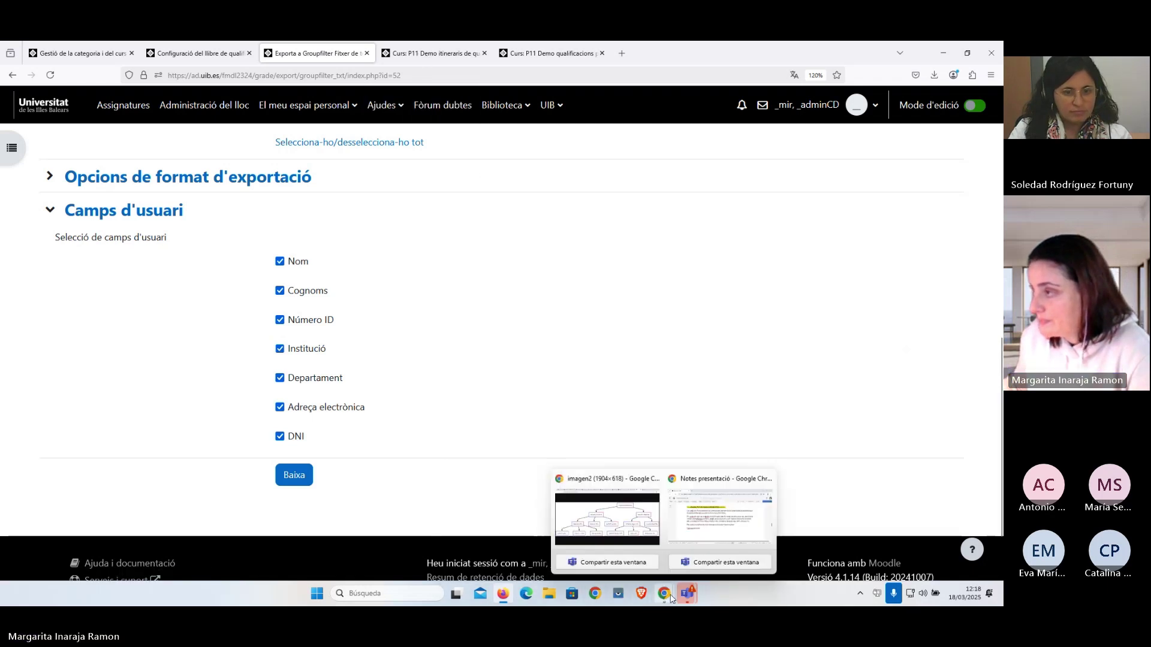
click(621, 528)
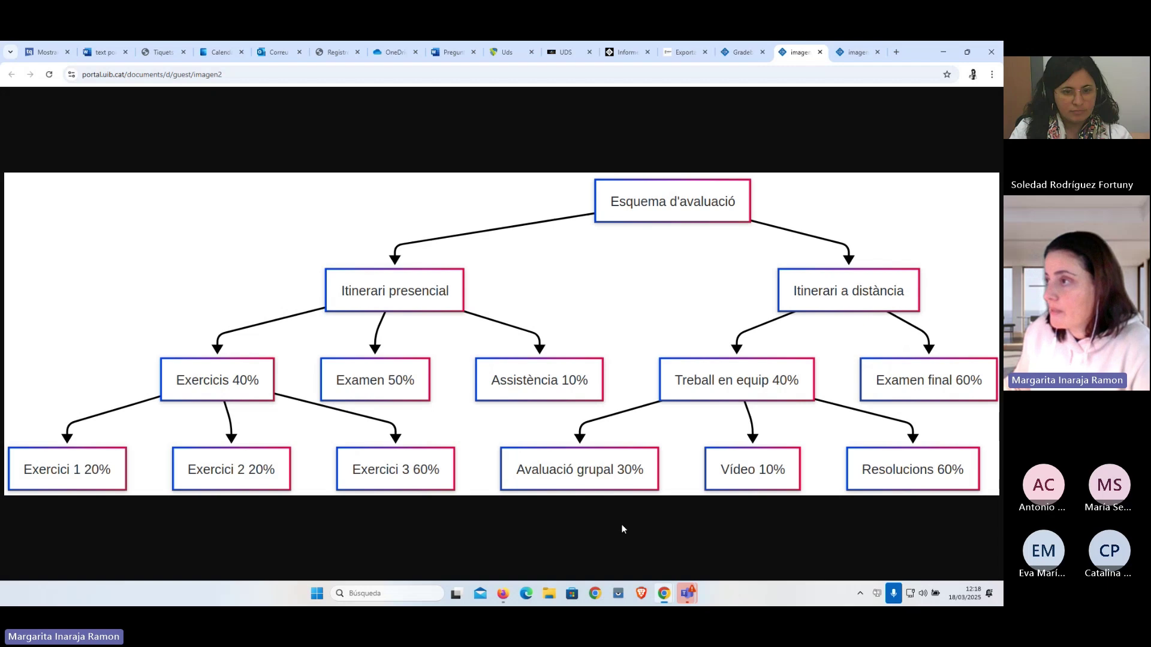
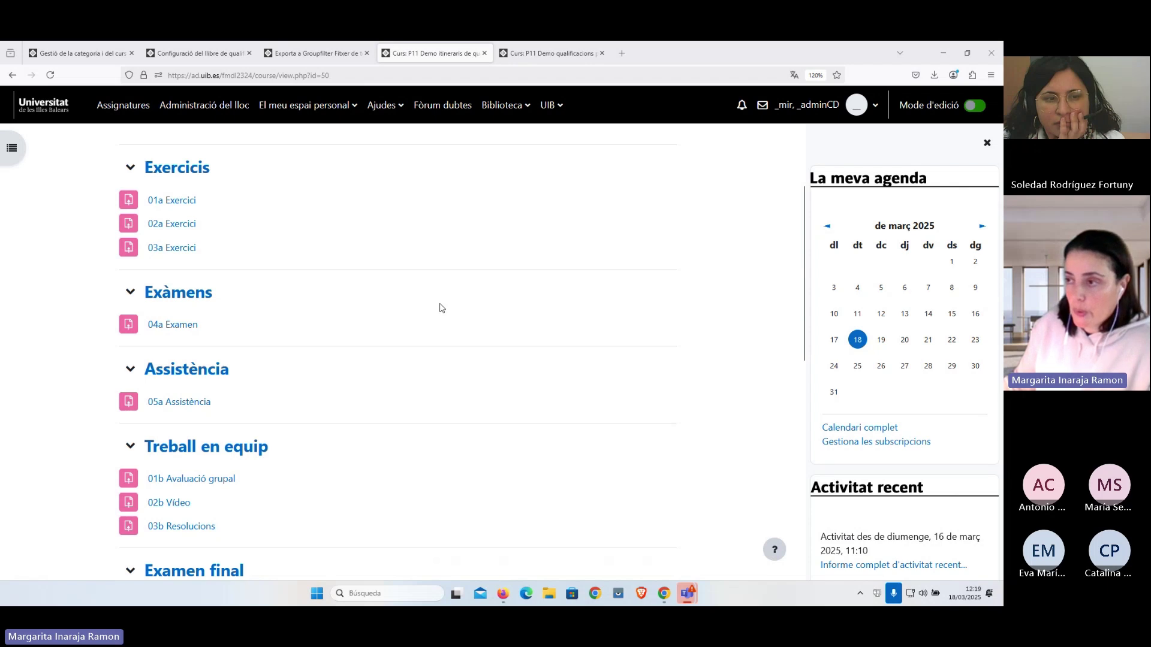
scroll(397, 402, down, 2)
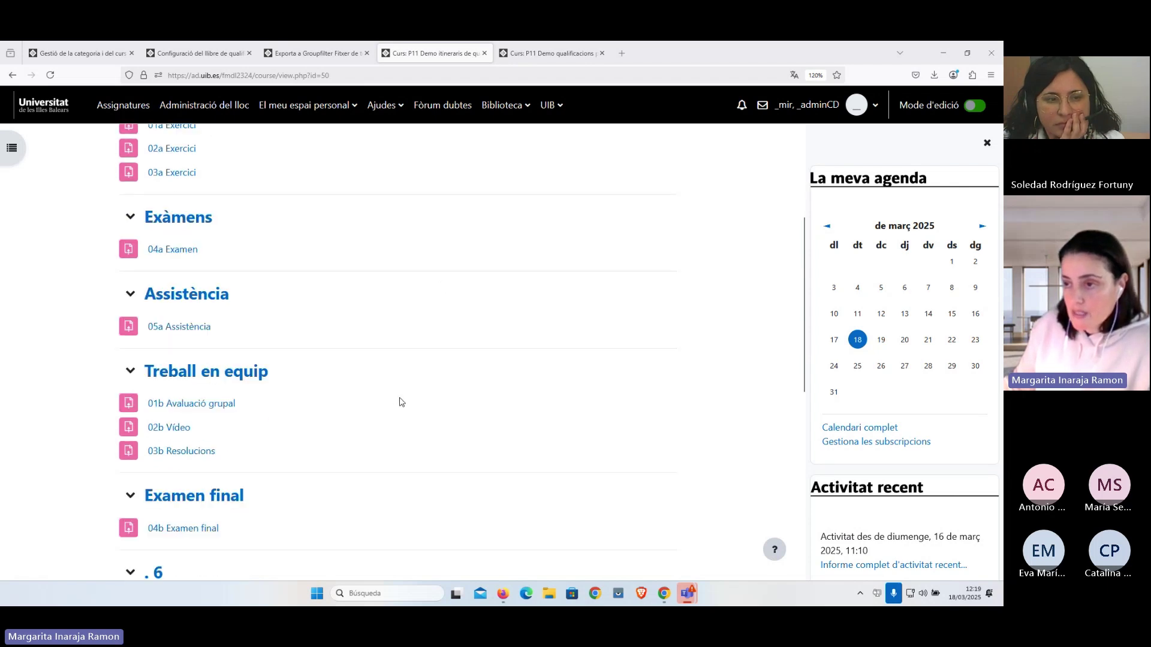
scroll(401, 402, down, 2)
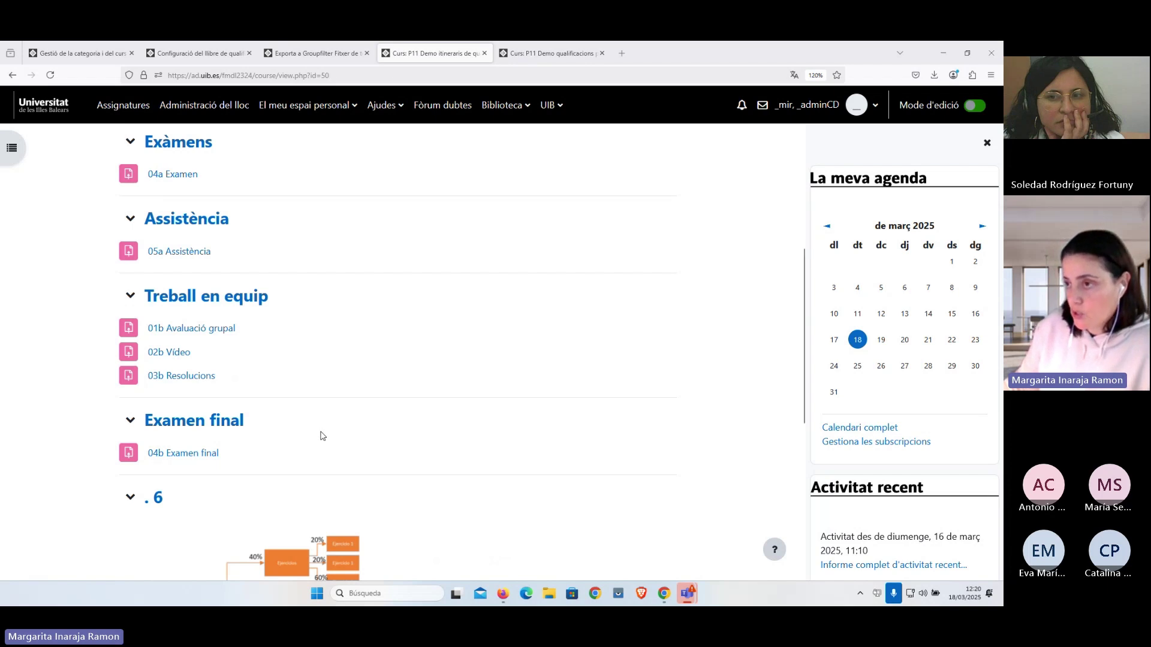
scroll(323, 436, up, 1)
scroll(323, 436, up, 1)
scroll(322, 436, up, 6)
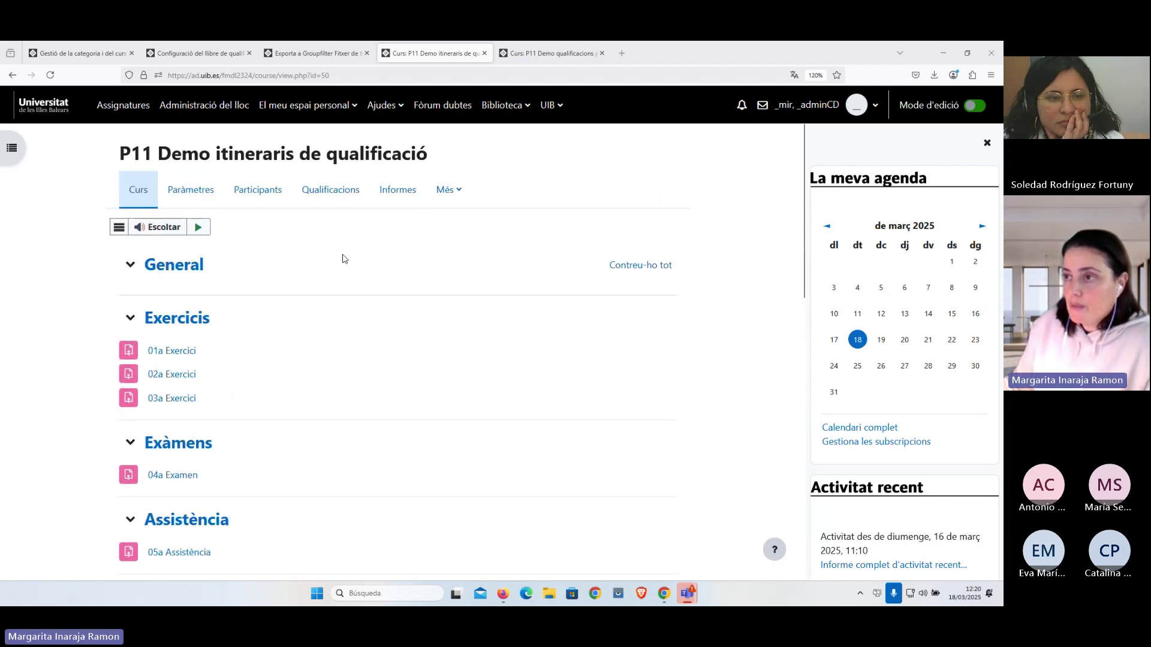
Open the evaluation itineraries editor from the grade configuration assistant of the P11 Demo itineraris de qualificació course
click(336, 193)
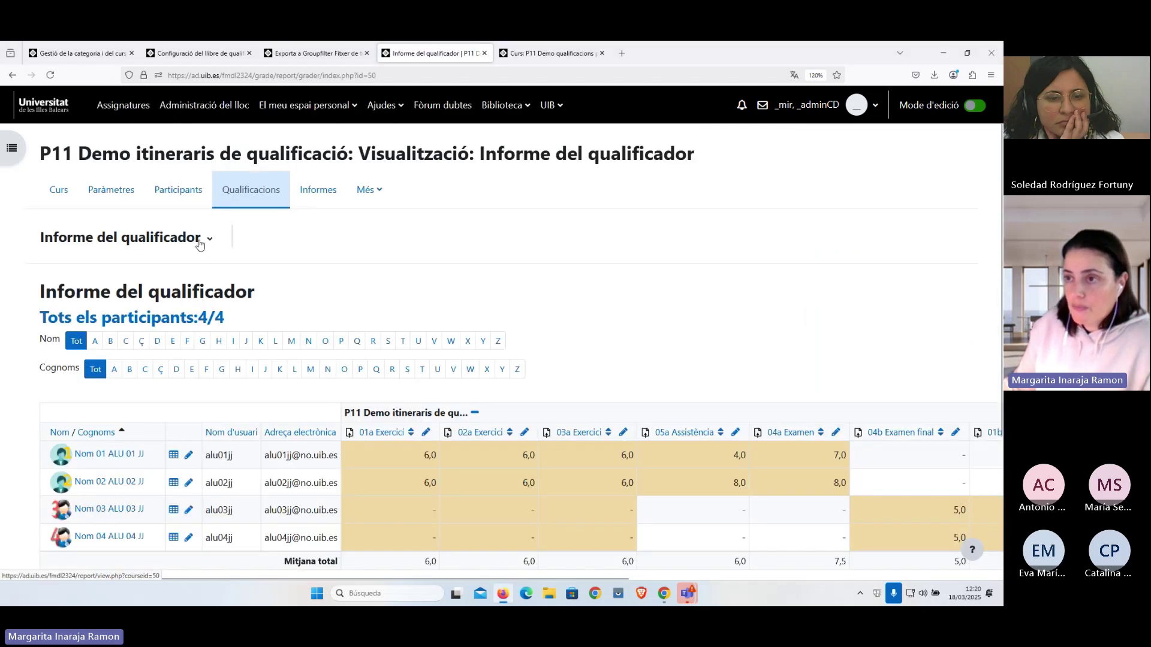
click(209, 243)
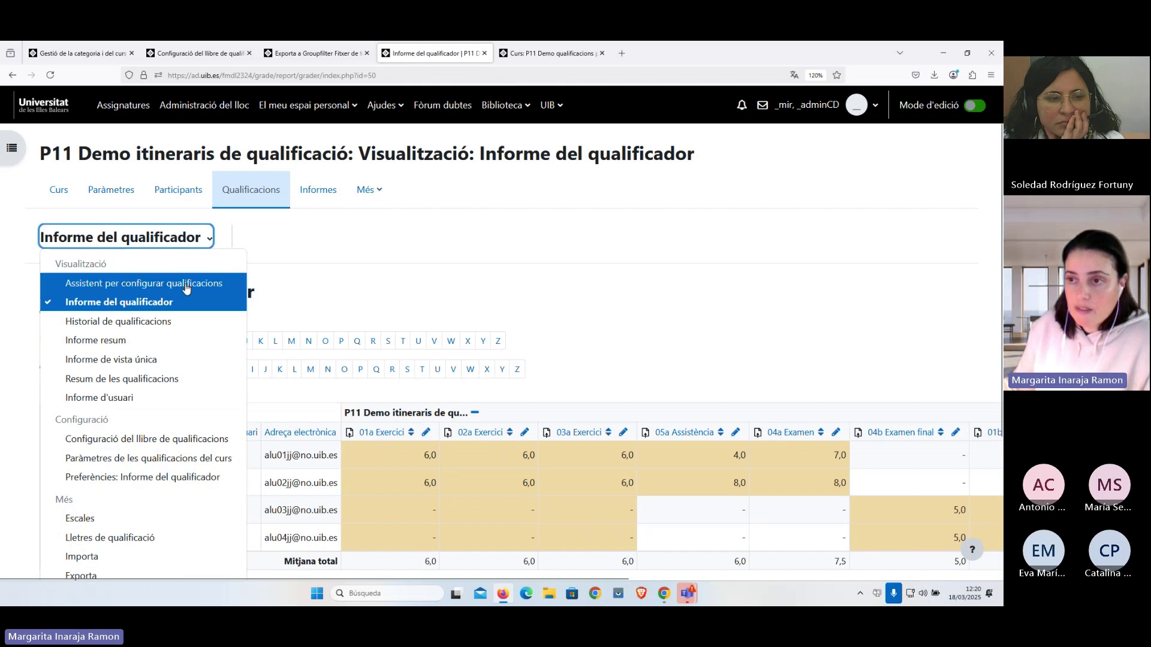
click(187, 284)
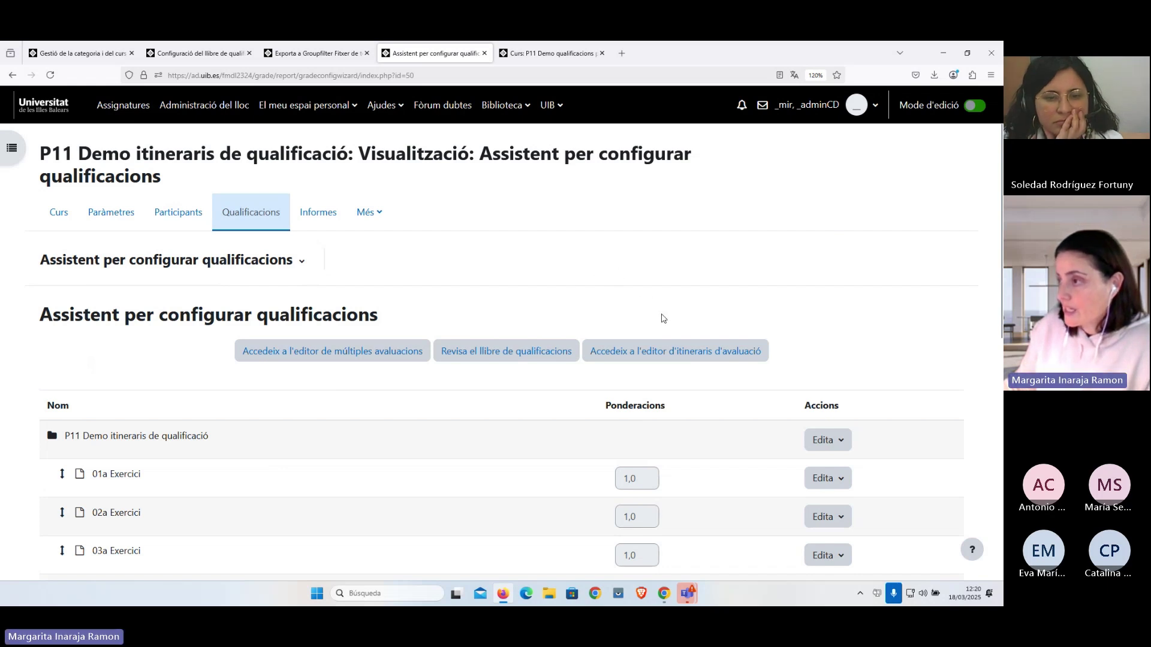
click(642, 358)
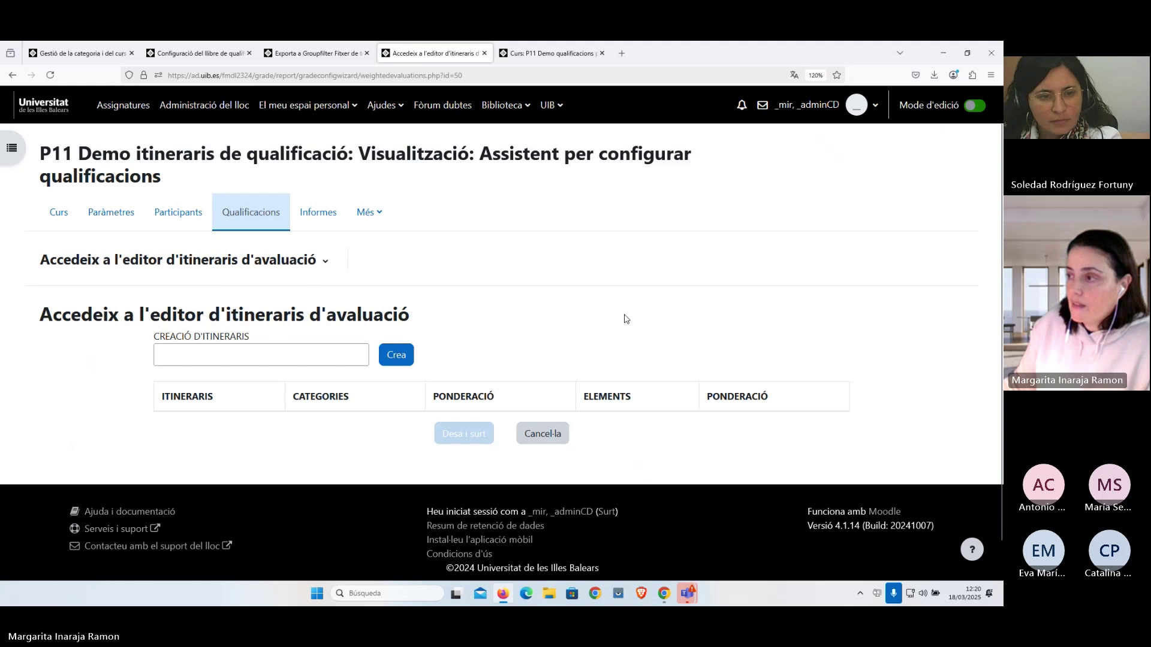
Create two evaluation itineraries named Presencial and A distància
click(277, 354)
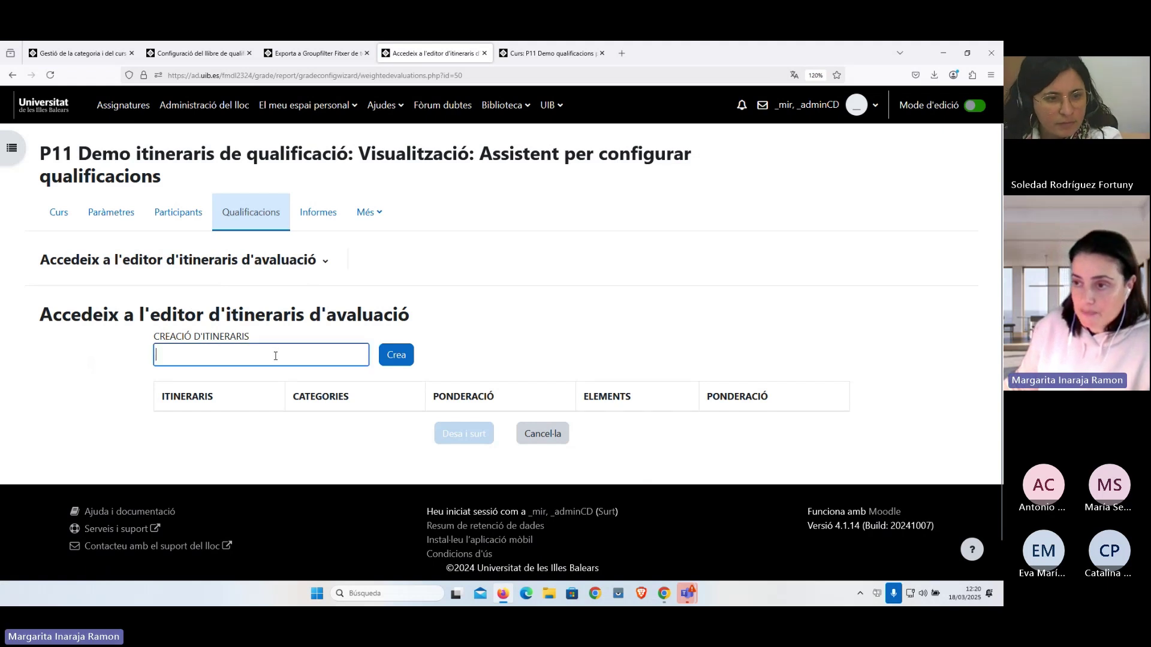
text(Pre)
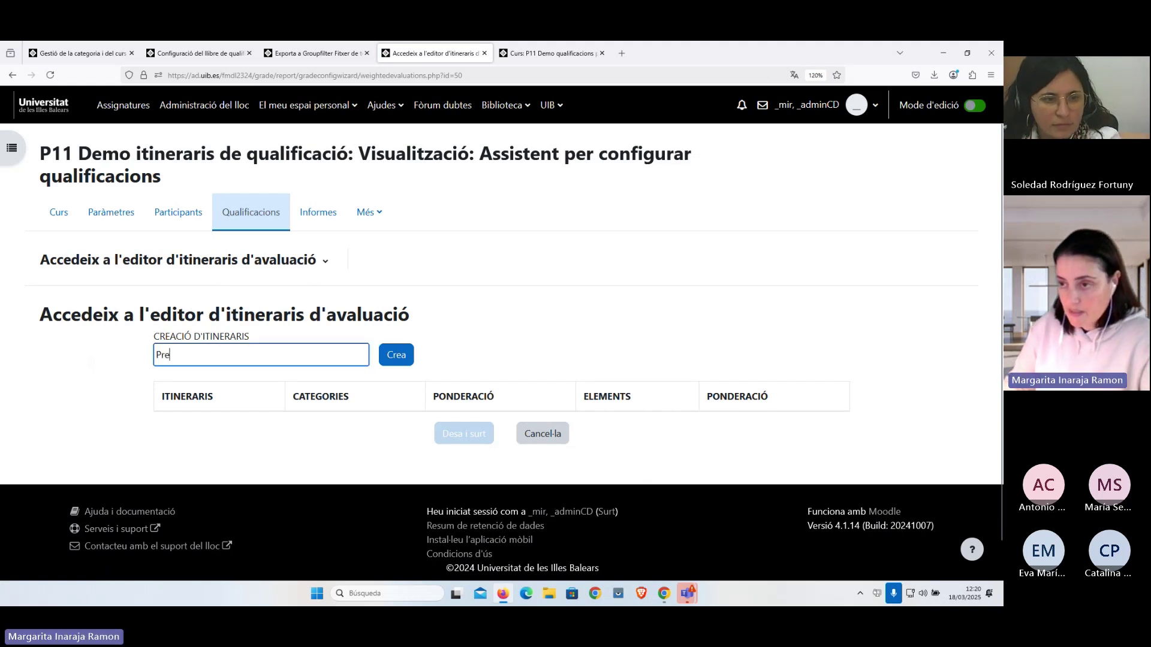
text(sencial)
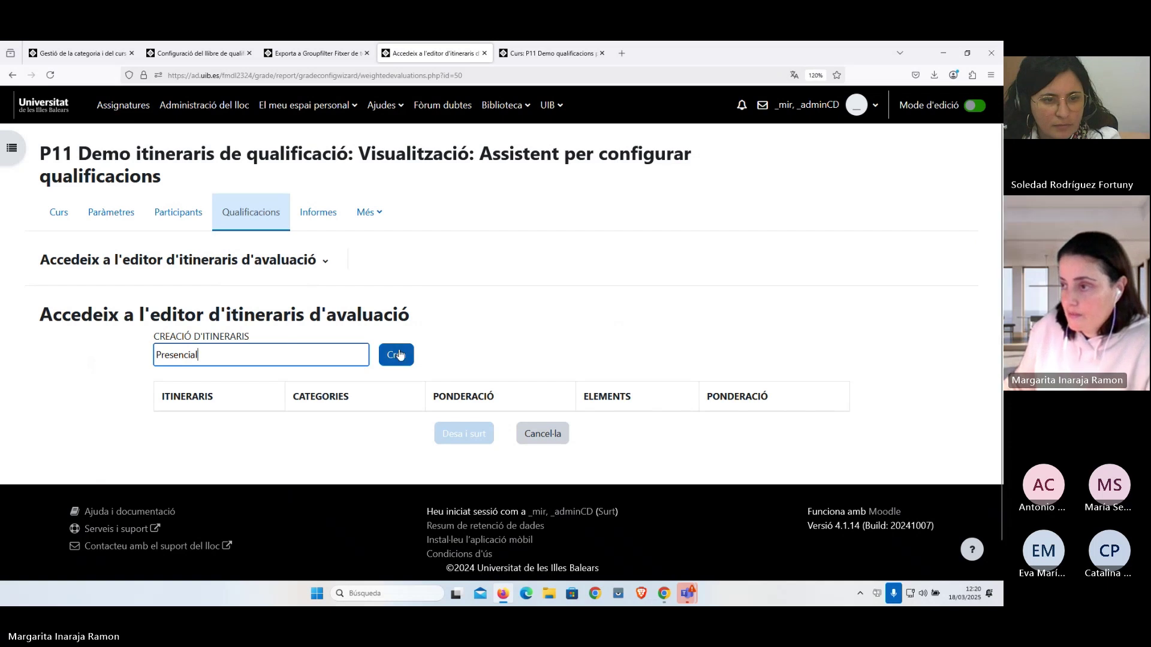
click(400, 354)
click(258, 355)
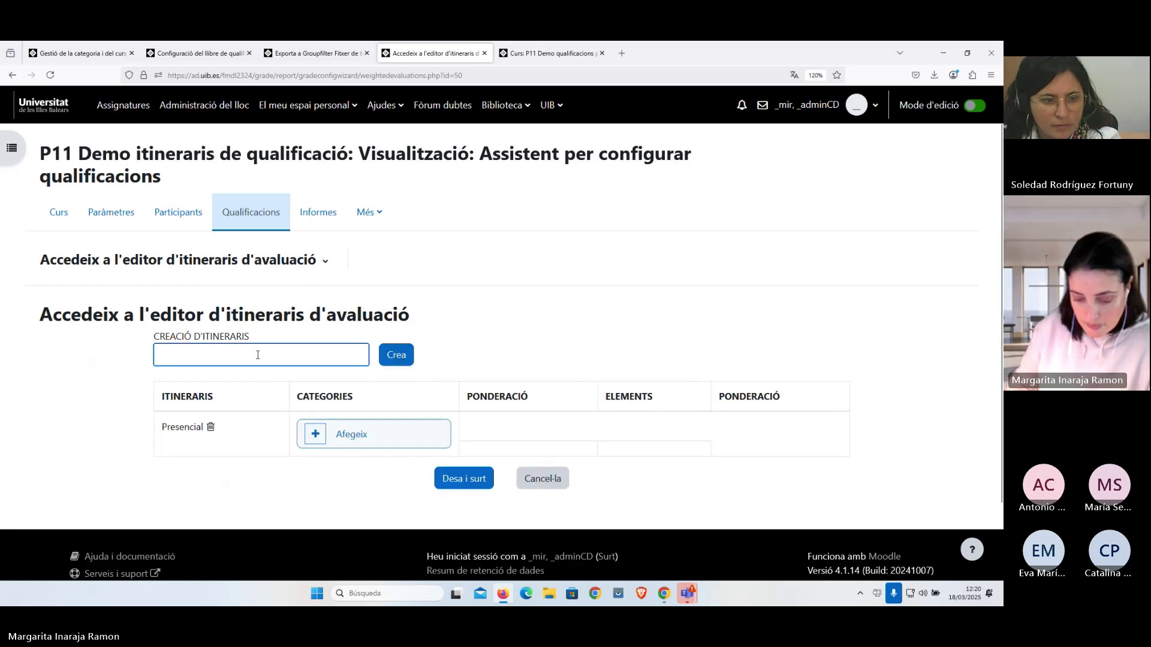
text(A distància)
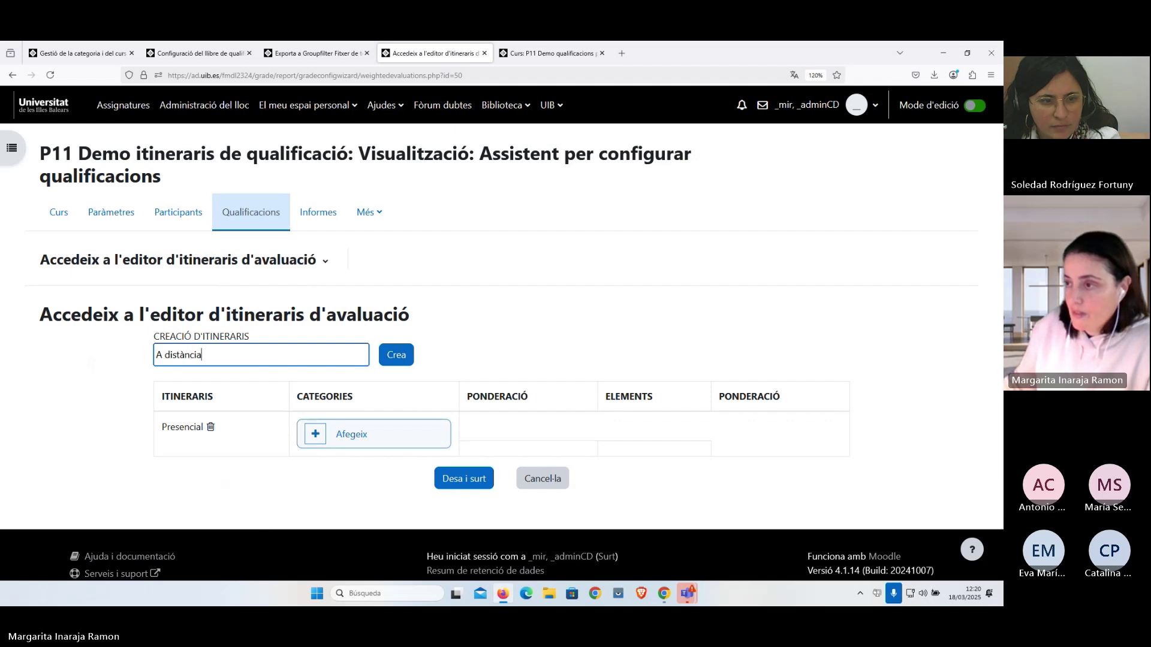
click(395, 356)
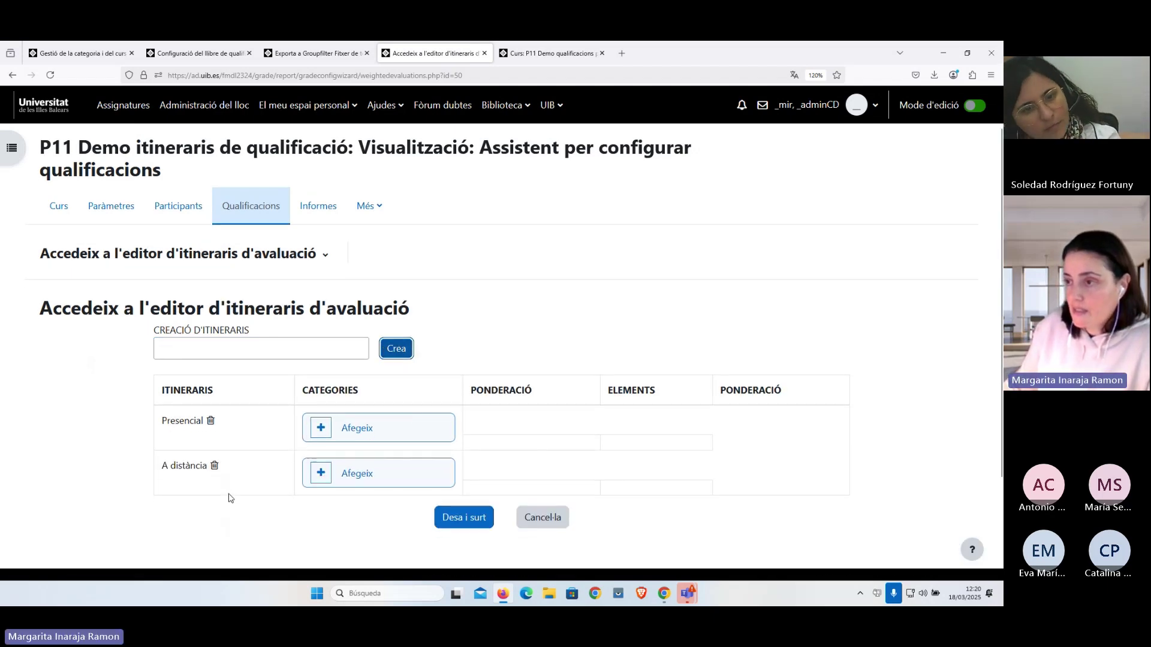
Add a category named Exercicis to the Presencial itinerary
scroll(272, 447, down, 2)
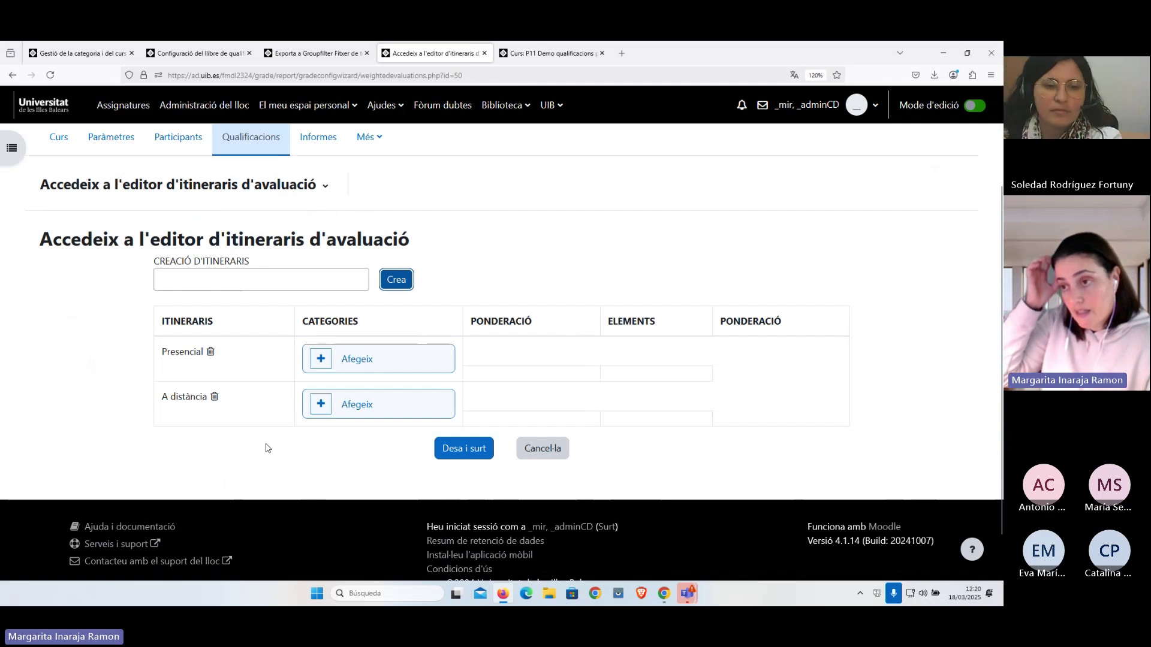
click(364, 361)
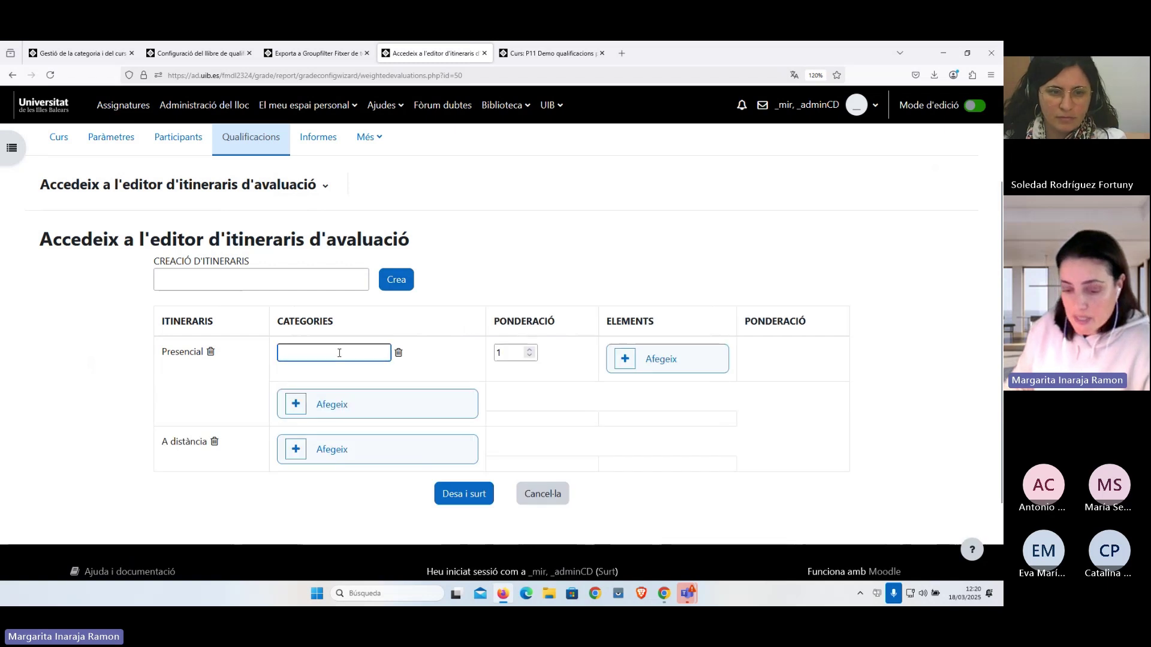
text(E)
text(xer)
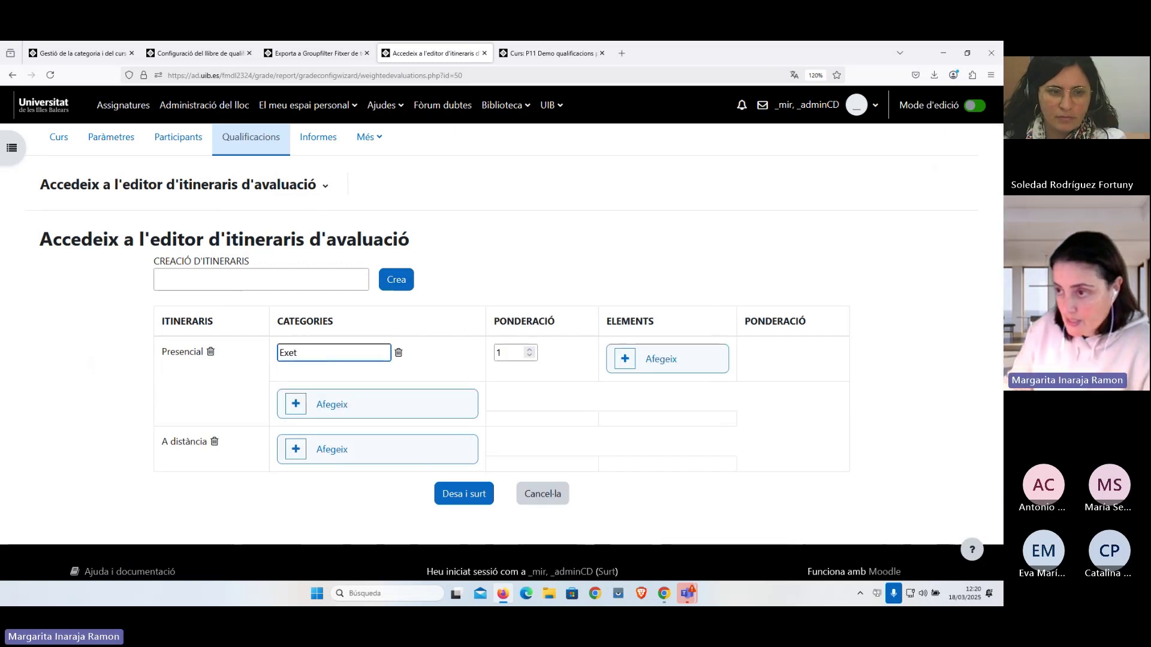
text(cis)
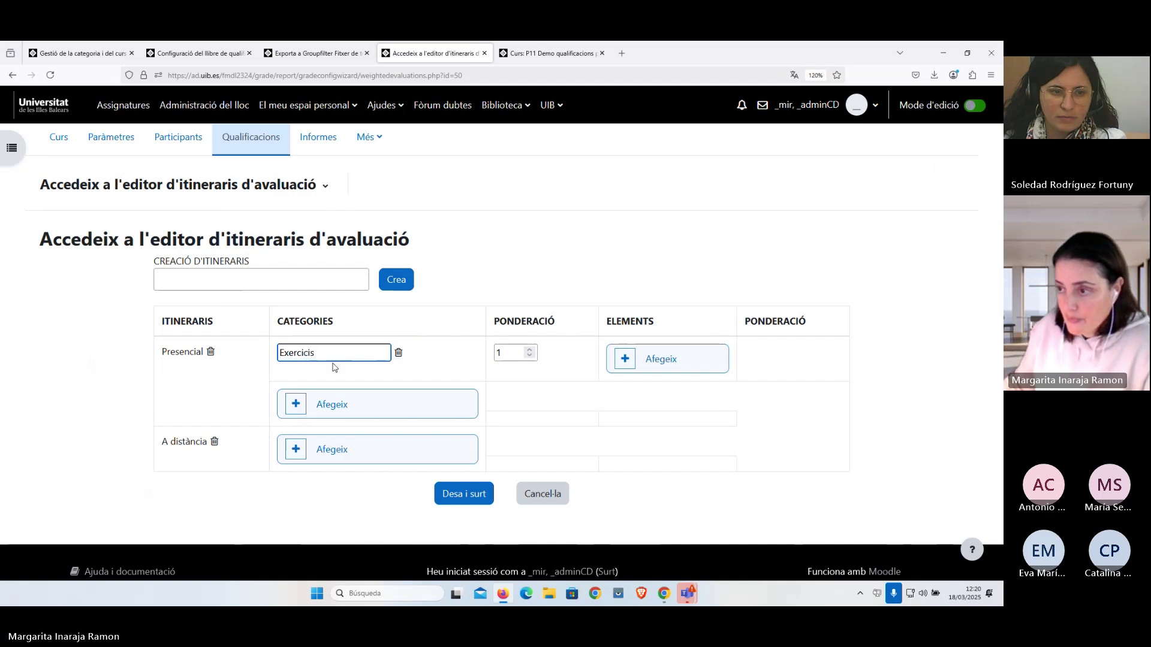
Add two more categories named Exàmens and Assistència to the Presencial itinerary
click(328, 405)
click(328, 406)
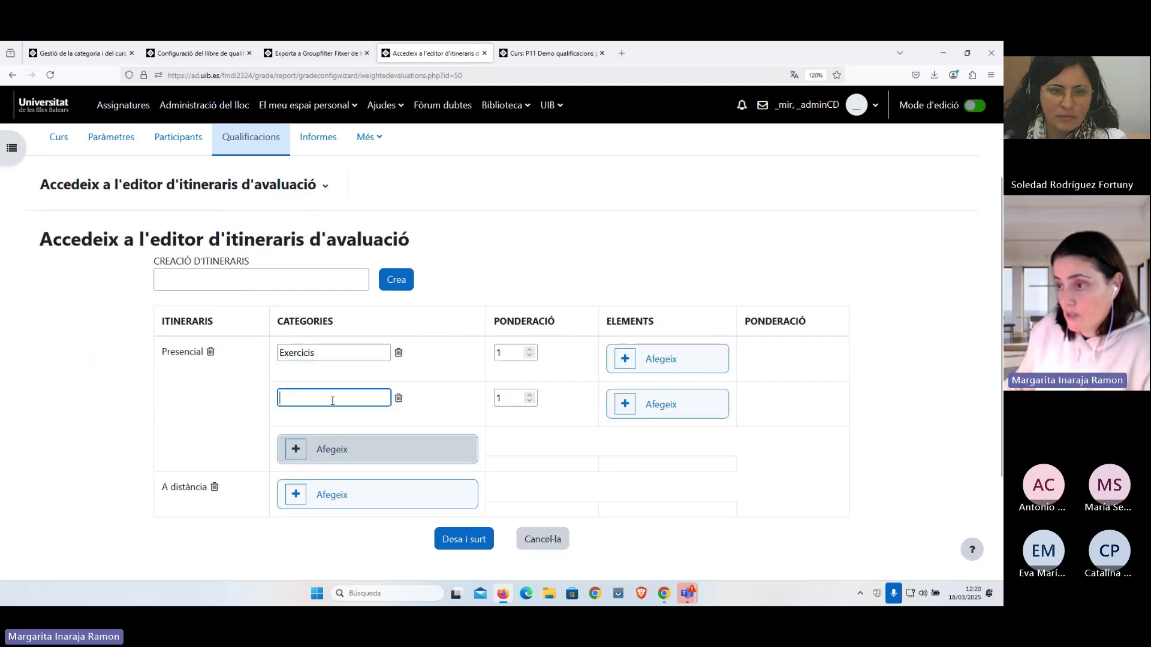
text(Exàmens)
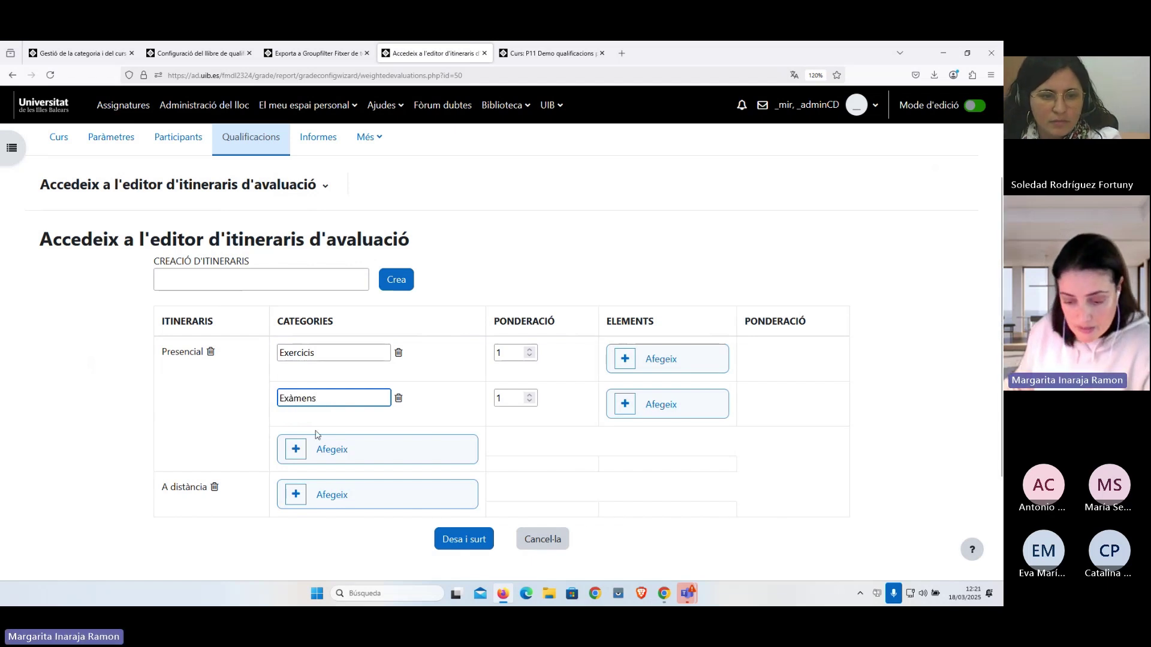
click(294, 457)
click(321, 445)
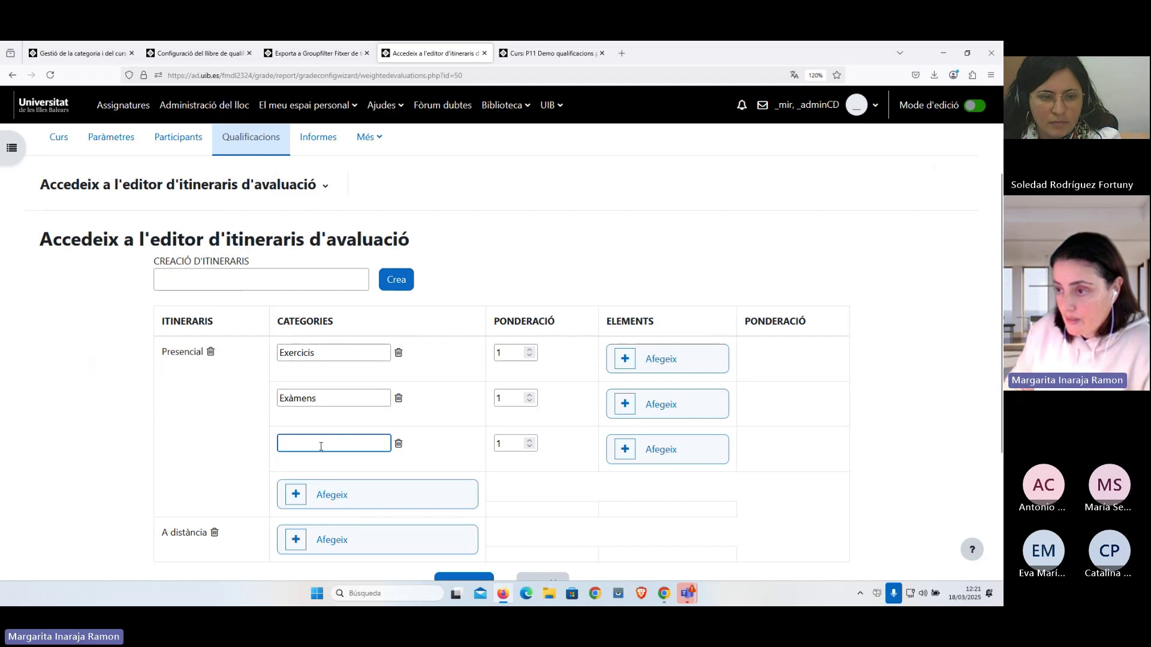
text(Assistència)
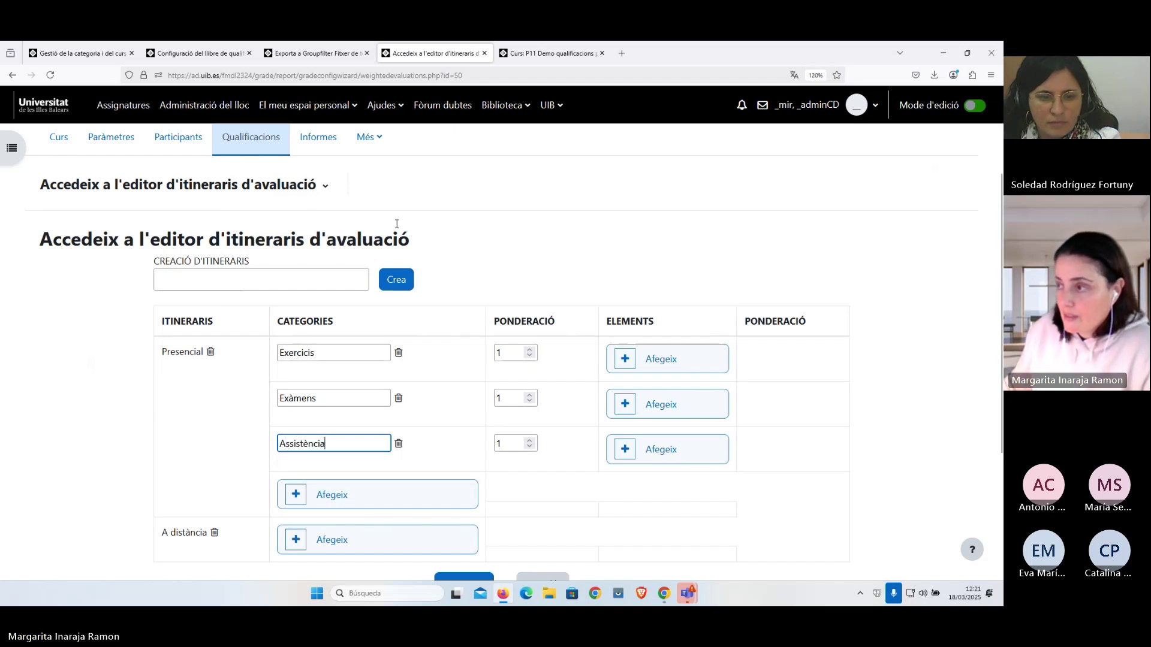
Set the Presencial category weights to 40 for Exercicis, 50 for Exàmens and 10 for Assistència
drag(510, 355, 485, 355)
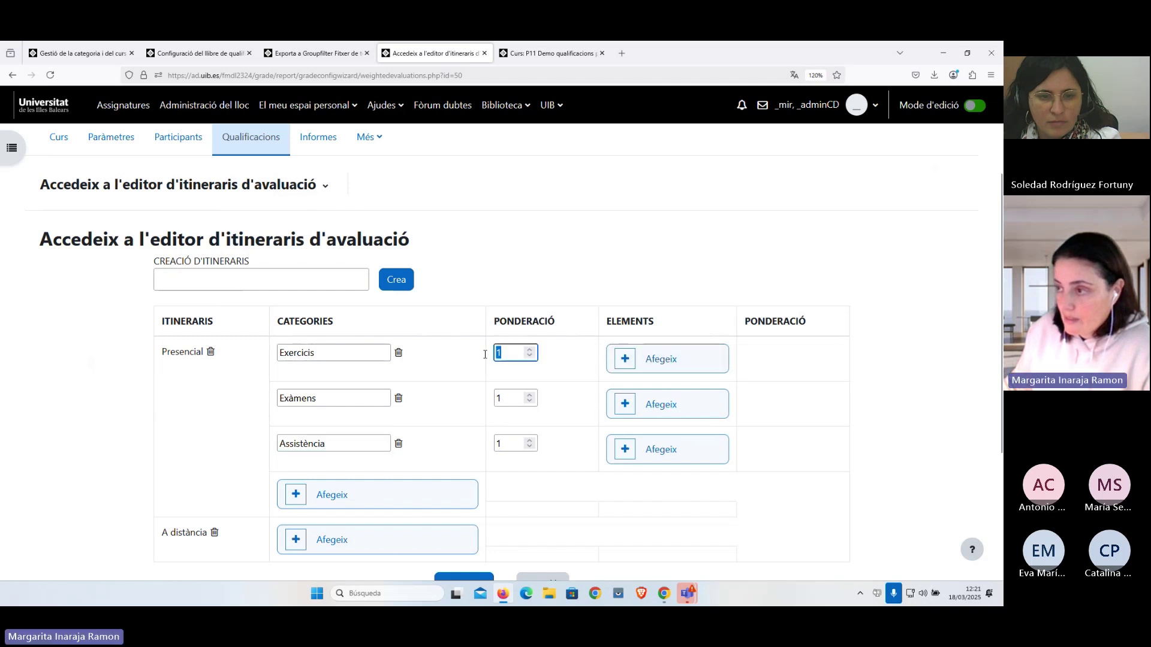
text(4)
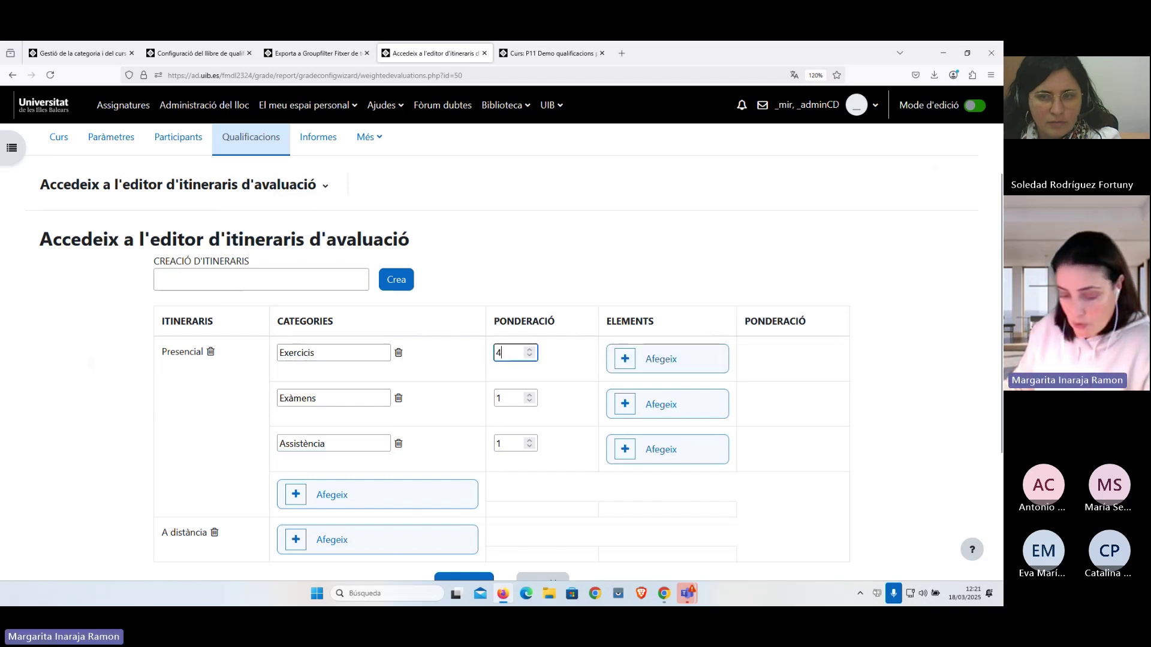
text(0)
drag(510, 398, 493, 398)
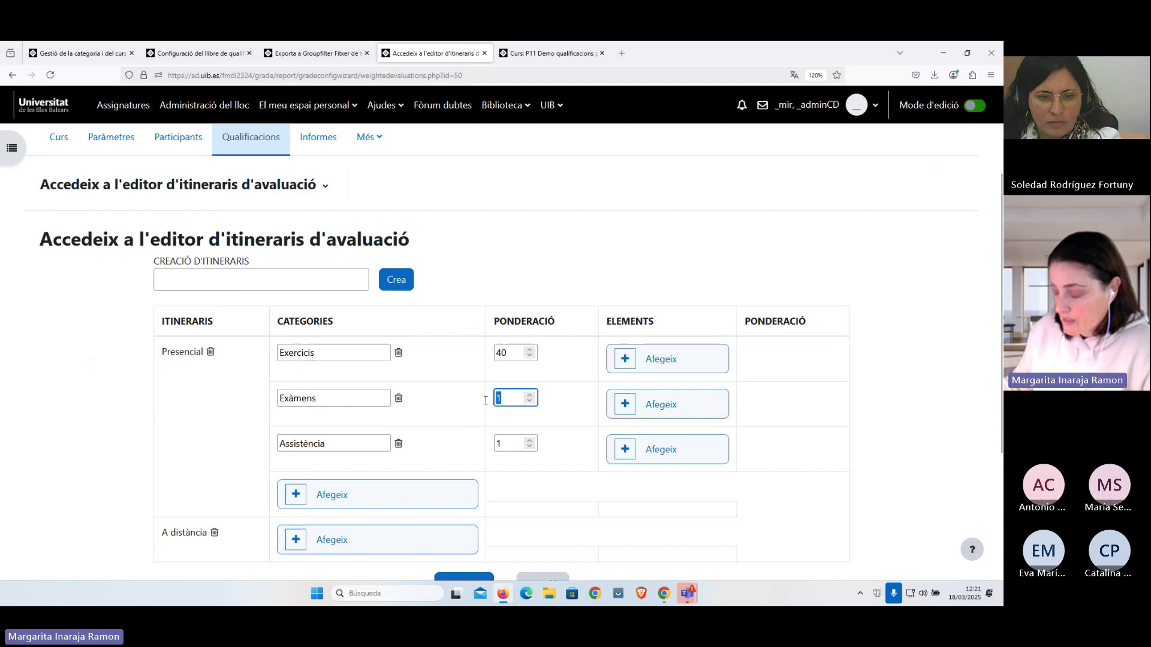
text(50)
click(506, 444)
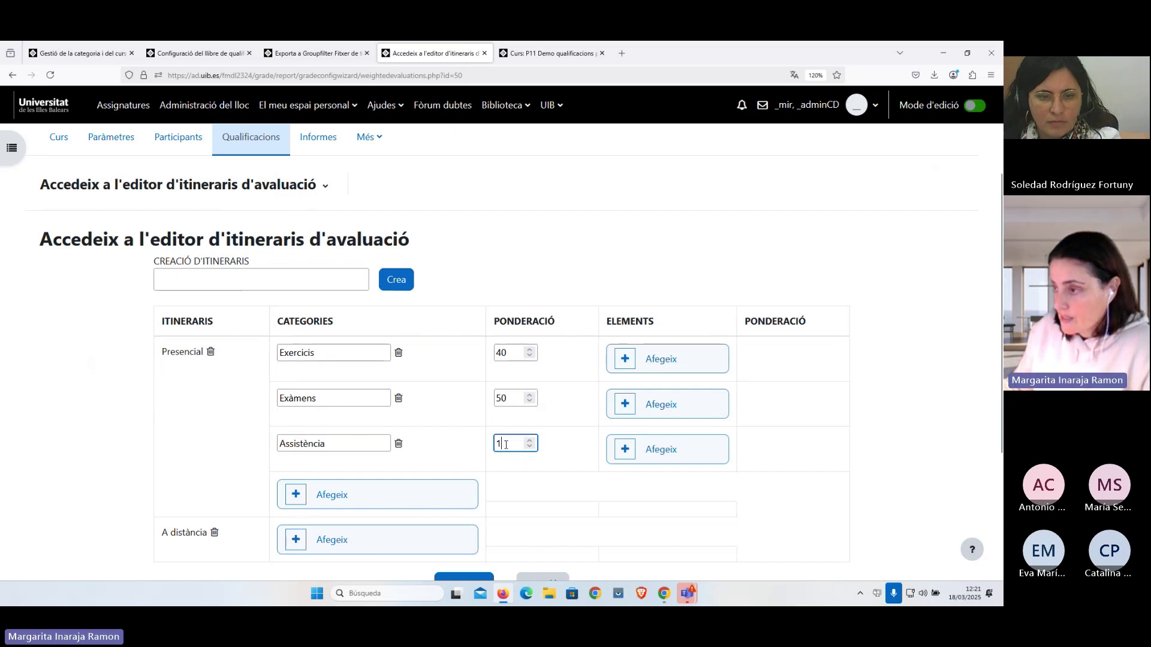
text(0)
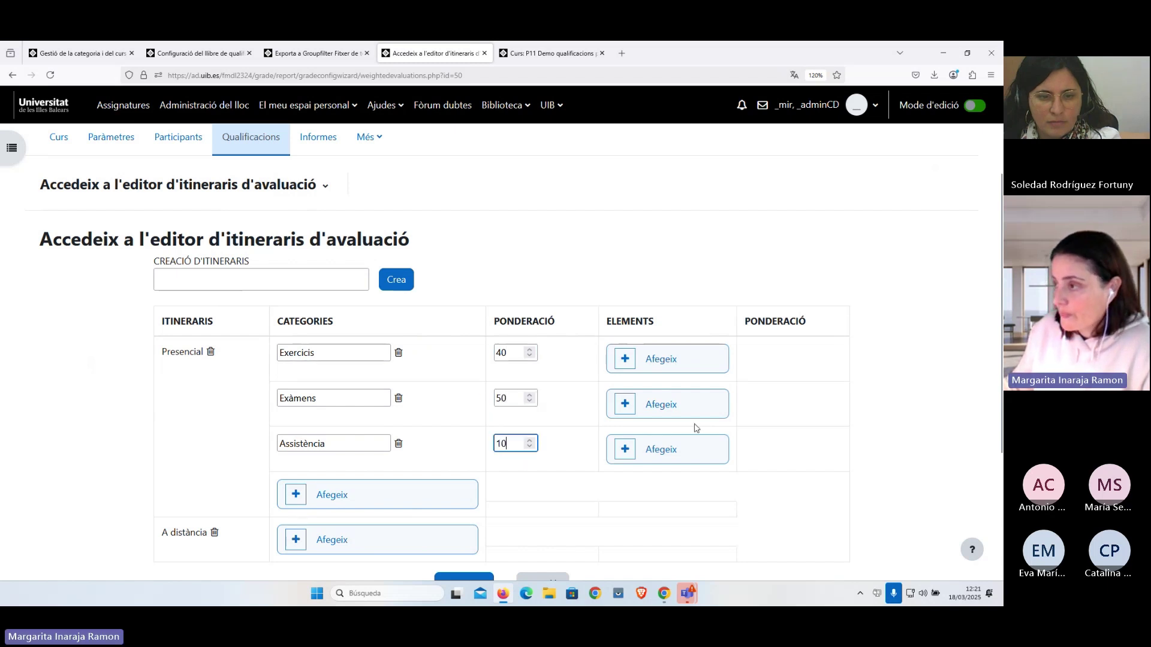
Add the elements 01a Exercici, 02a Exercici and 03a Exercici to the Exercicis category of the Presencial itinerary
click(667, 361)
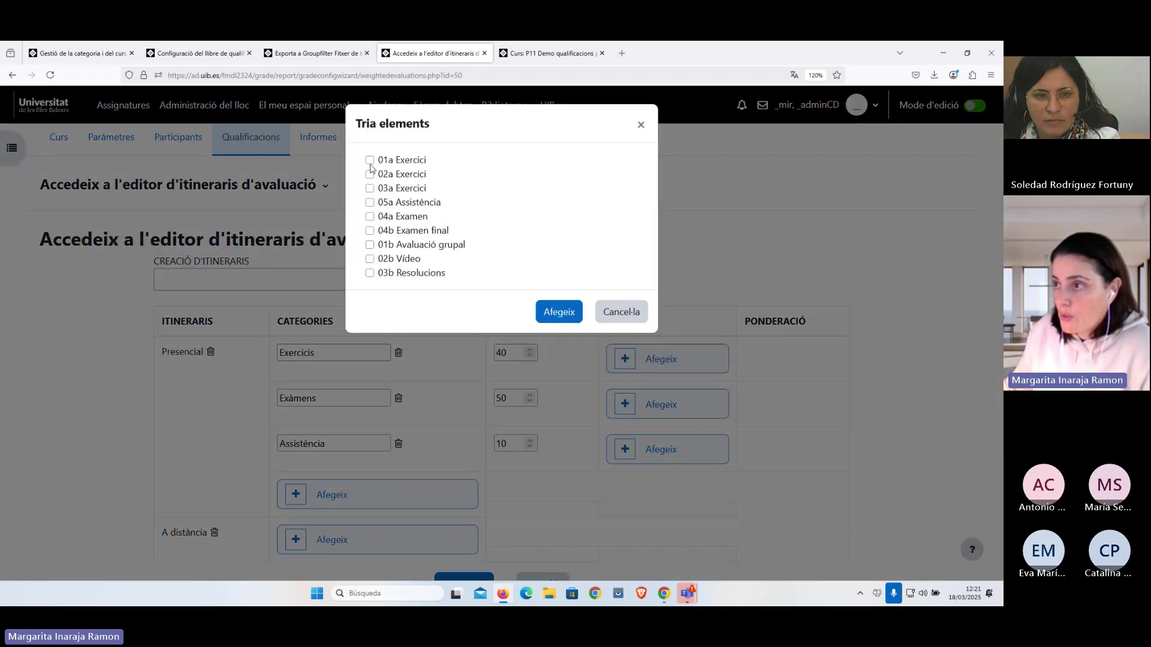
click(370, 161)
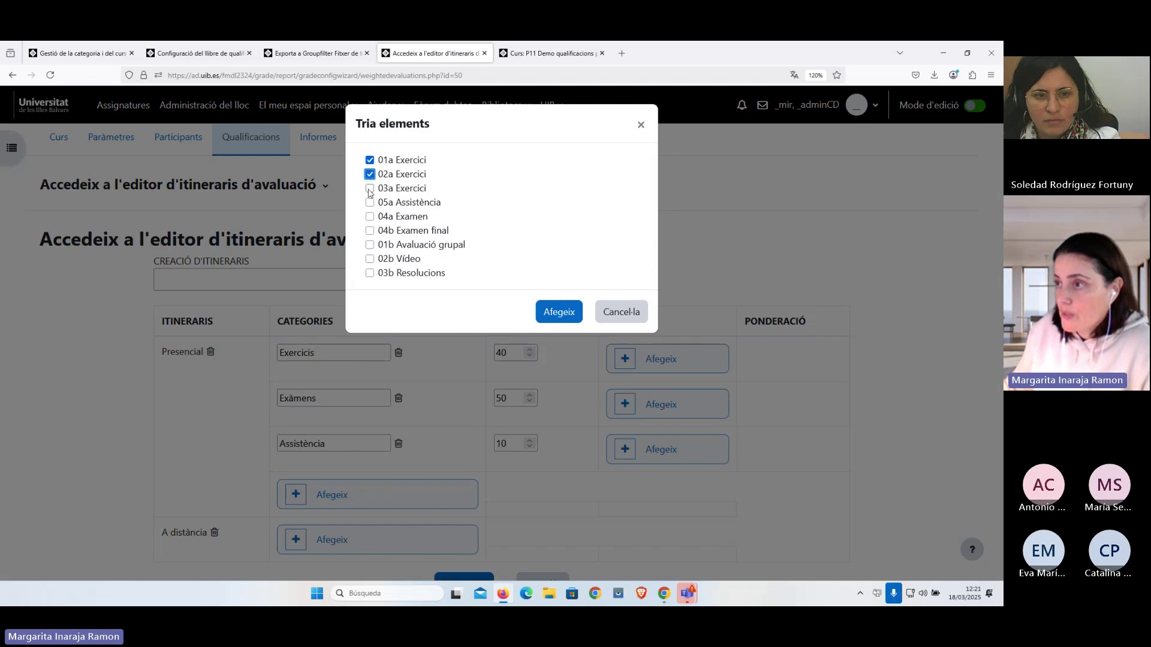
click(370, 189)
click(551, 313)
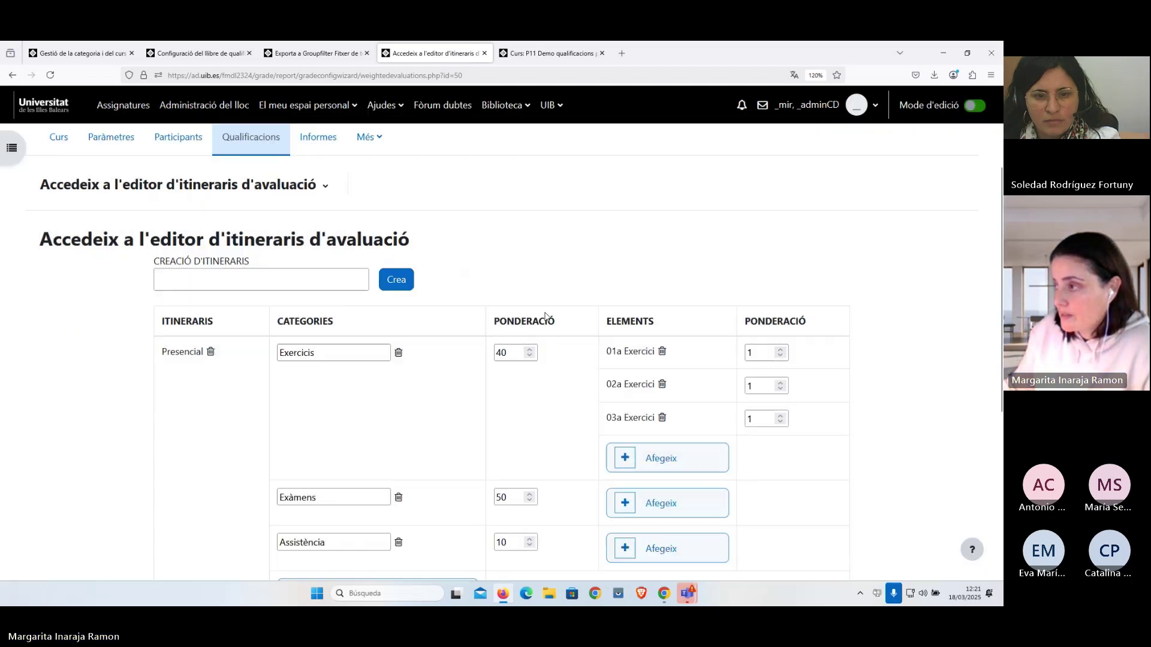
Set the element weights in Exercicis to 20 for 01a Exercici, 20 for 02a Exercici and 60 for 03a Exercici
click(750, 353)
double_click(749, 353)
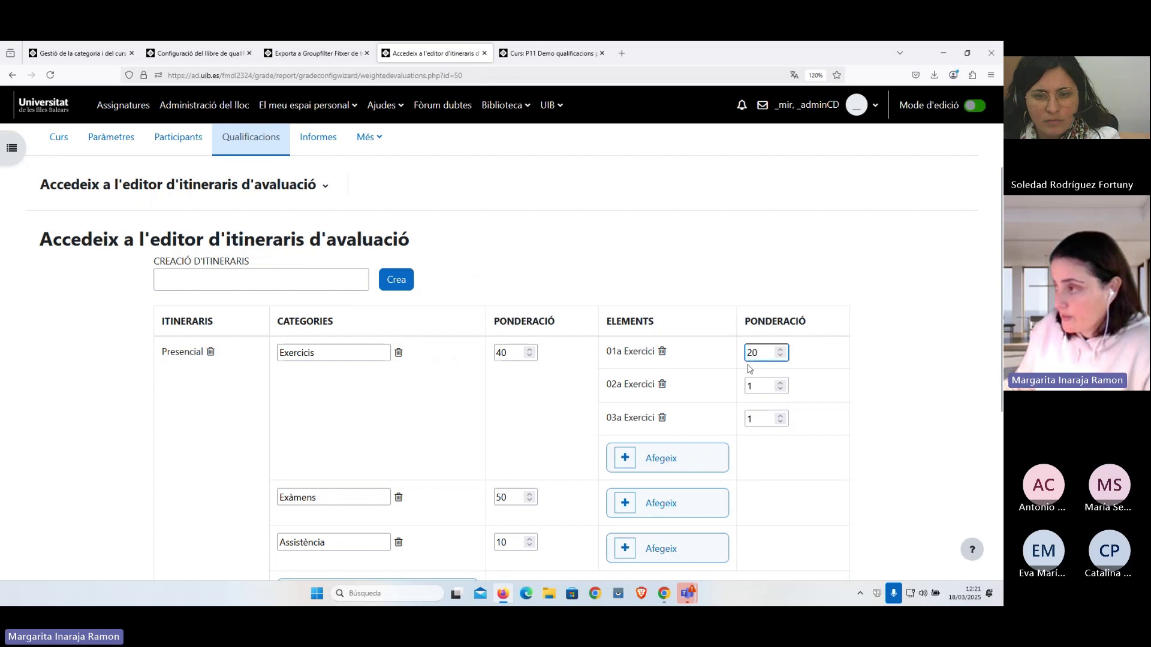
double_click(750, 386)
text(20)
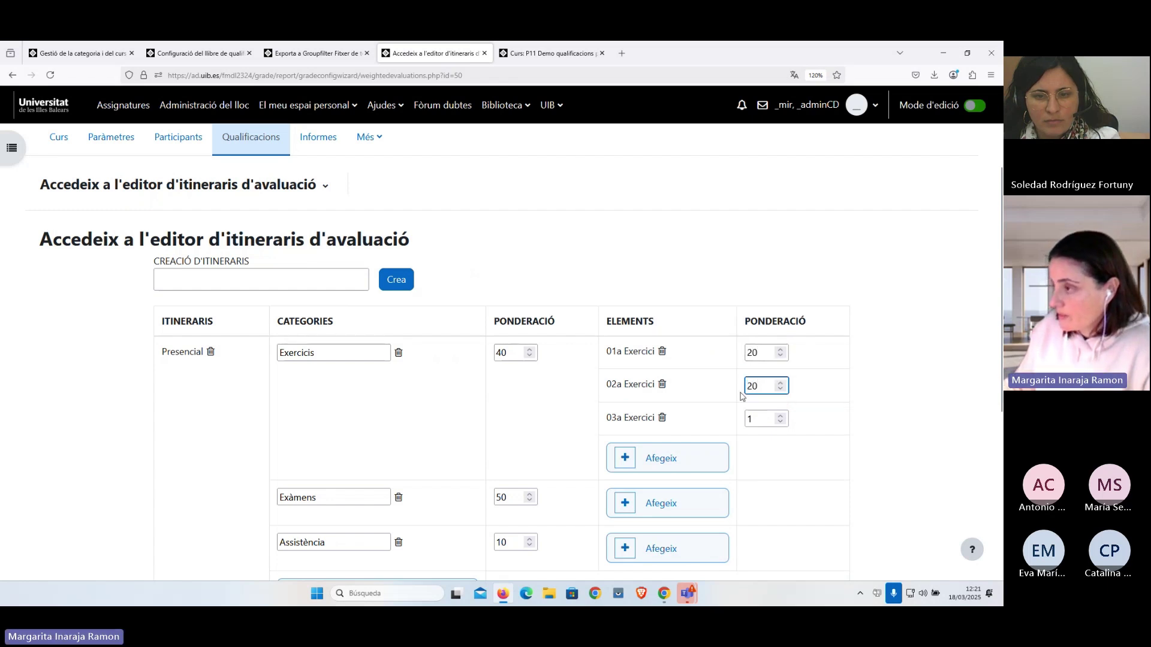
double_click(754, 419)
text(60)
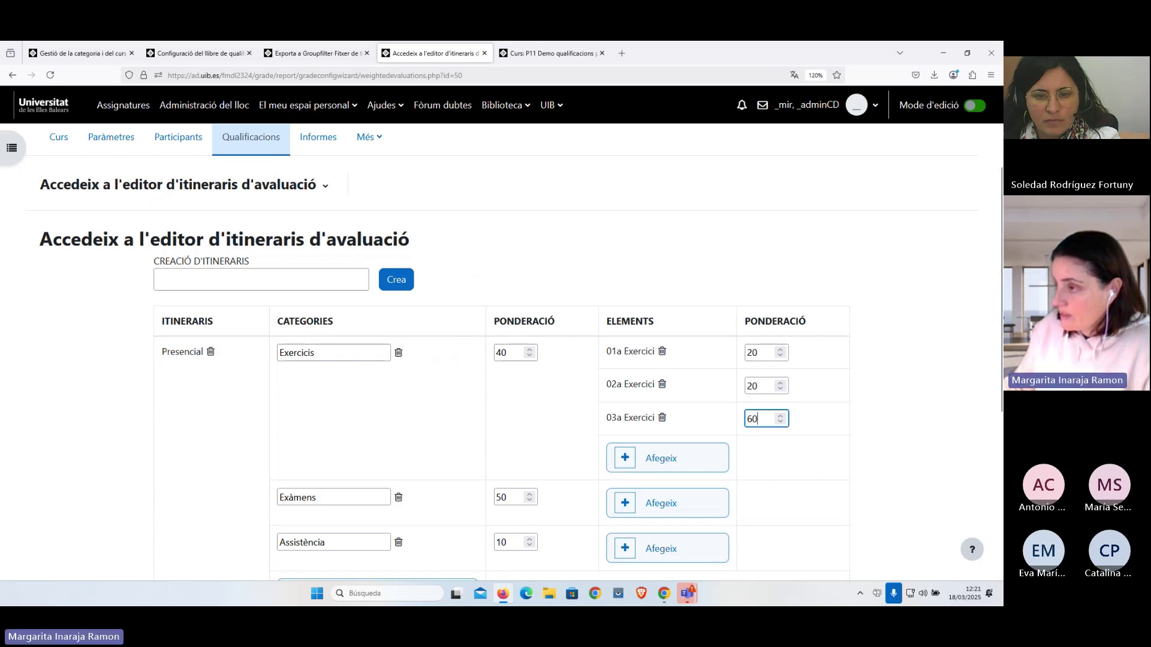
Add the element 04a Examen to the Exàmens category and 05a Assistència to the Assistència category
scroll(589, 451, down, 3)
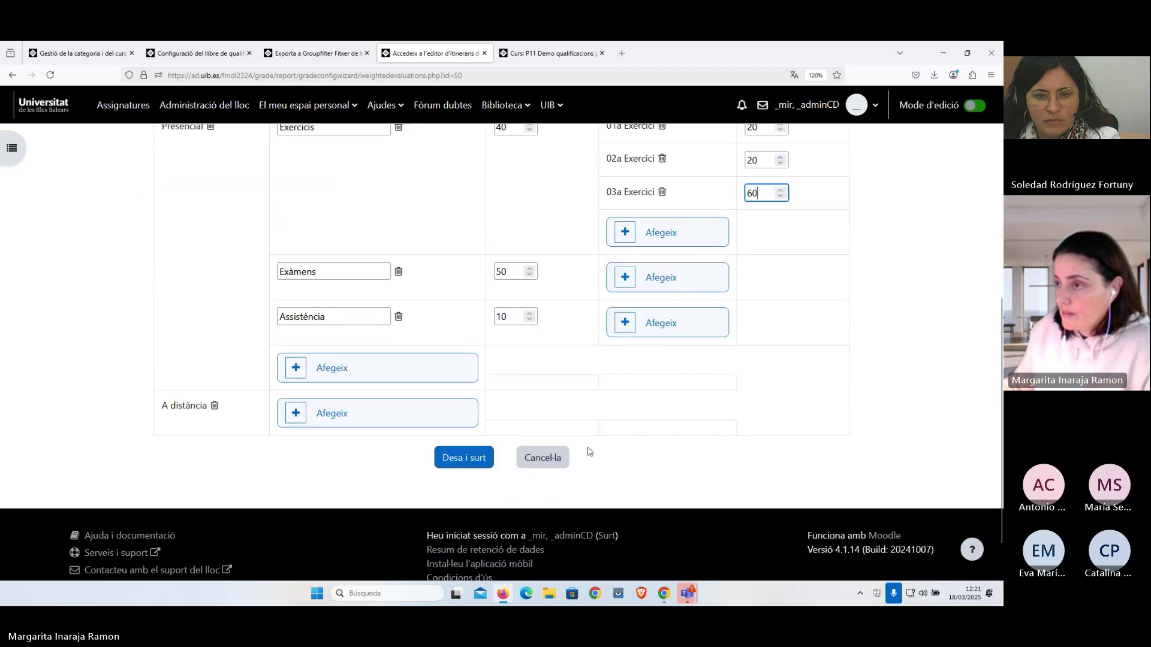
click(656, 355)
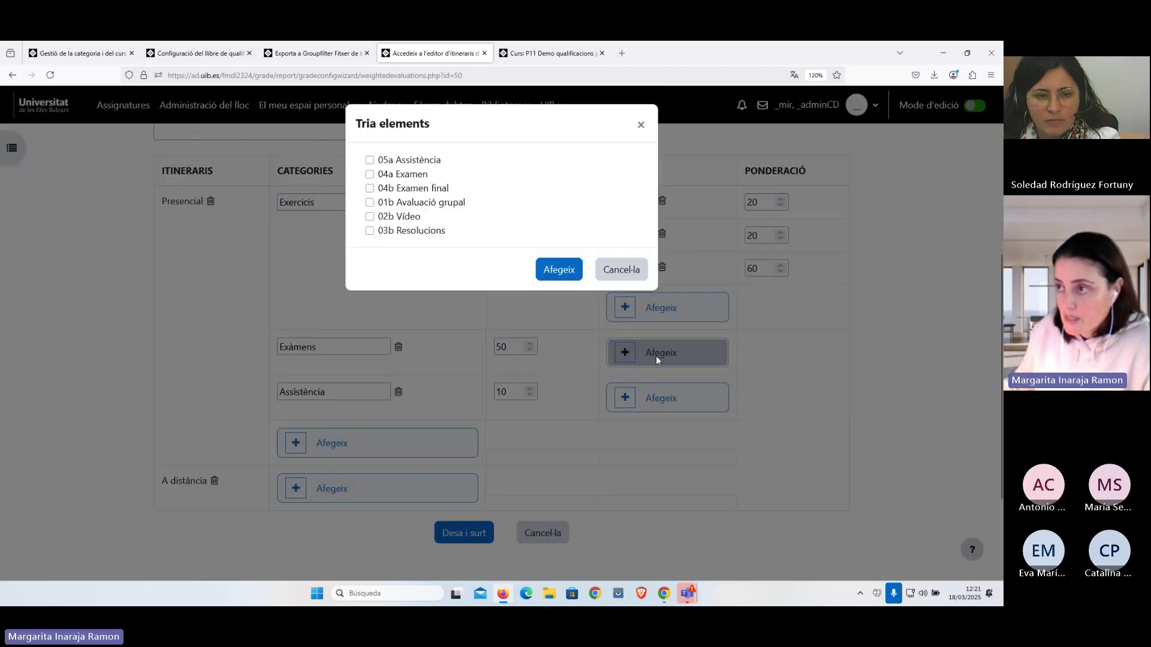
click(369, 175)
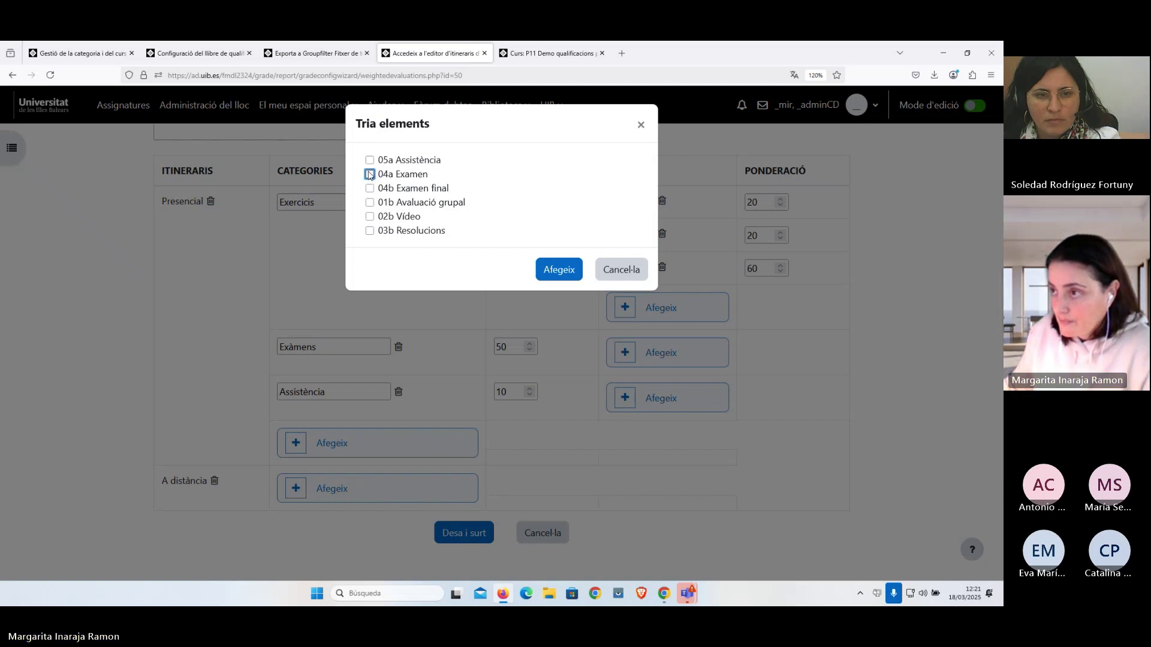
click(370, 188)
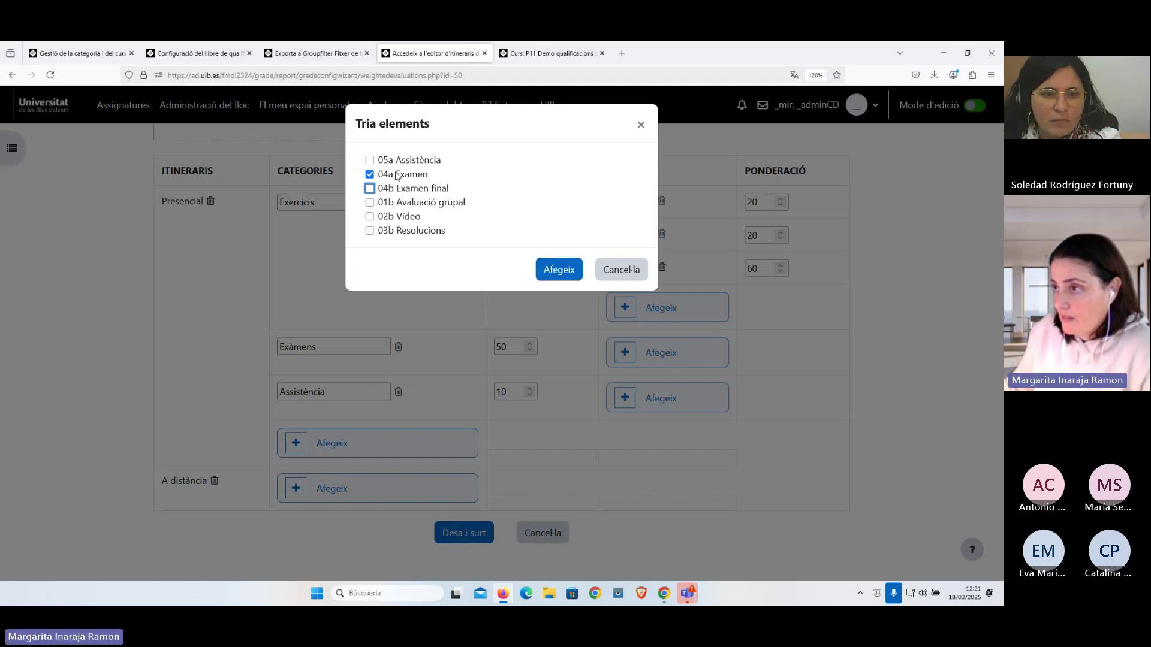
click(561, 271)
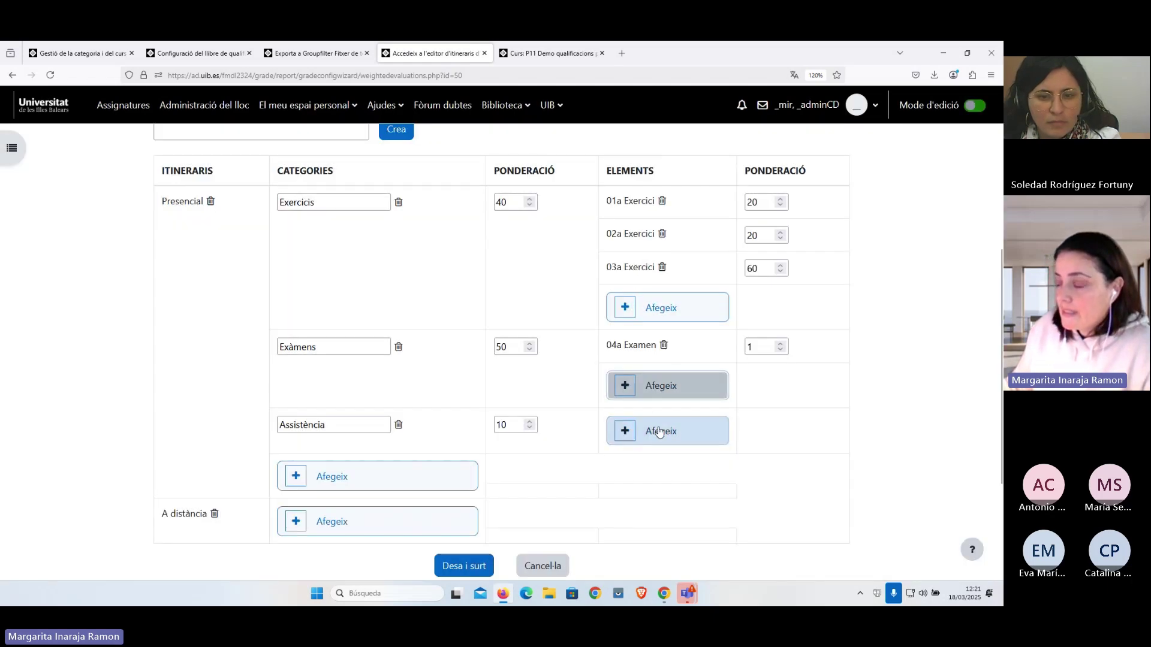
click(657, 431)
click(369, 163)
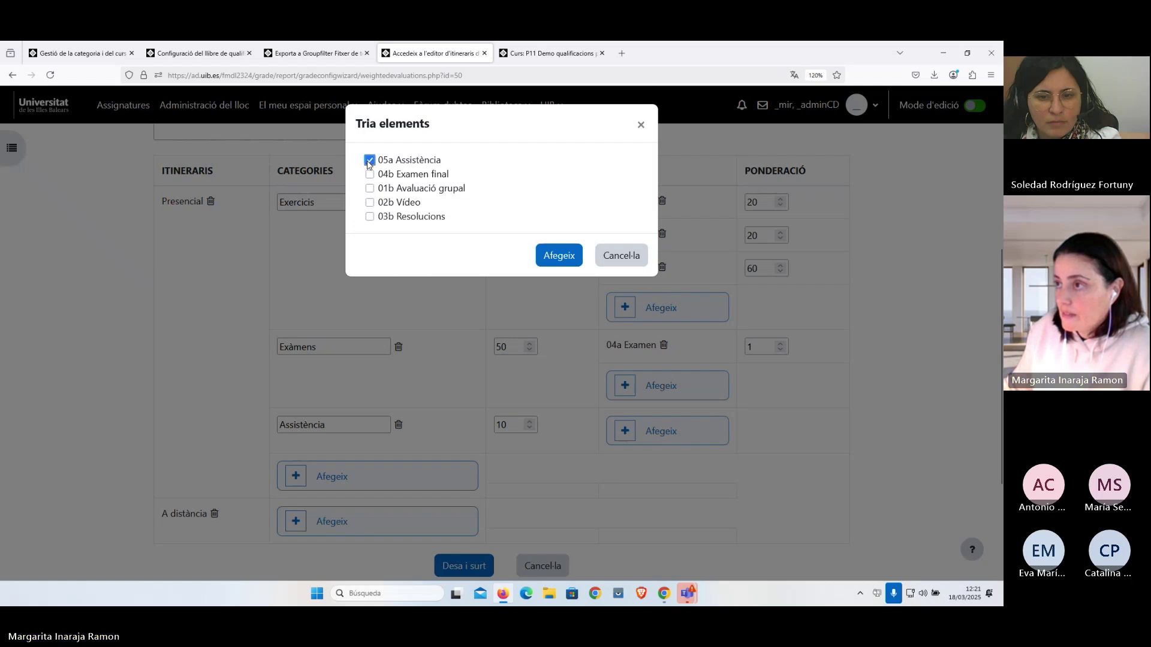
click(560, 255)
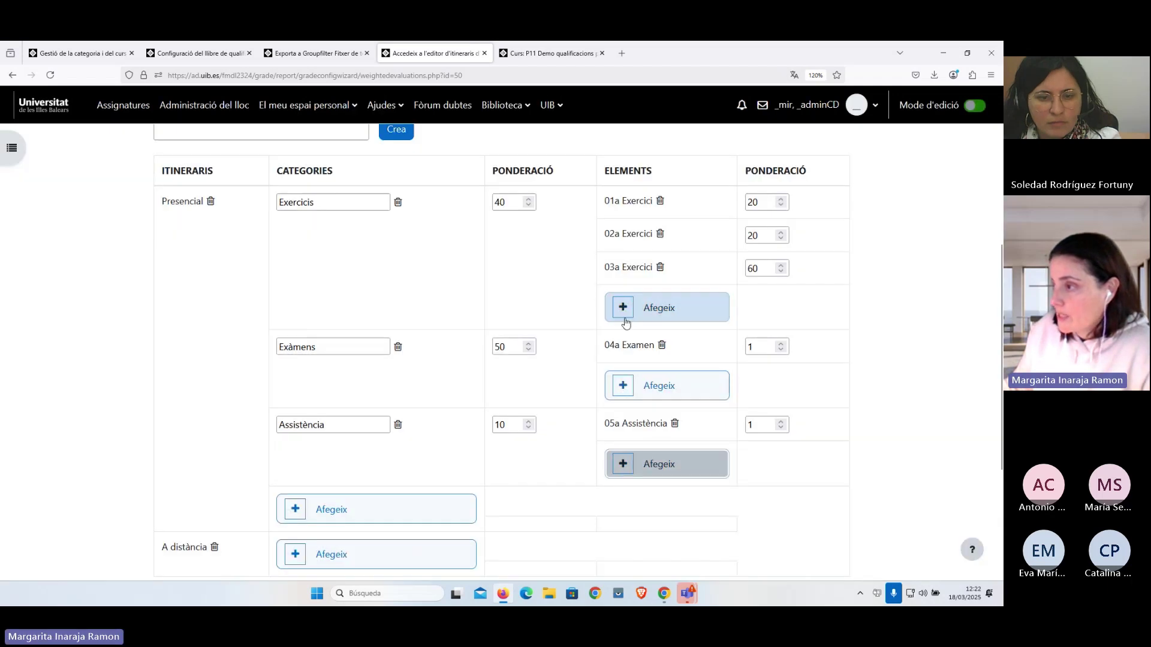
Add two categories named Treball and Examen final to the A distància itinerary
scroll(626, 321, down, 2)
scroll(629, 327, up, 4)
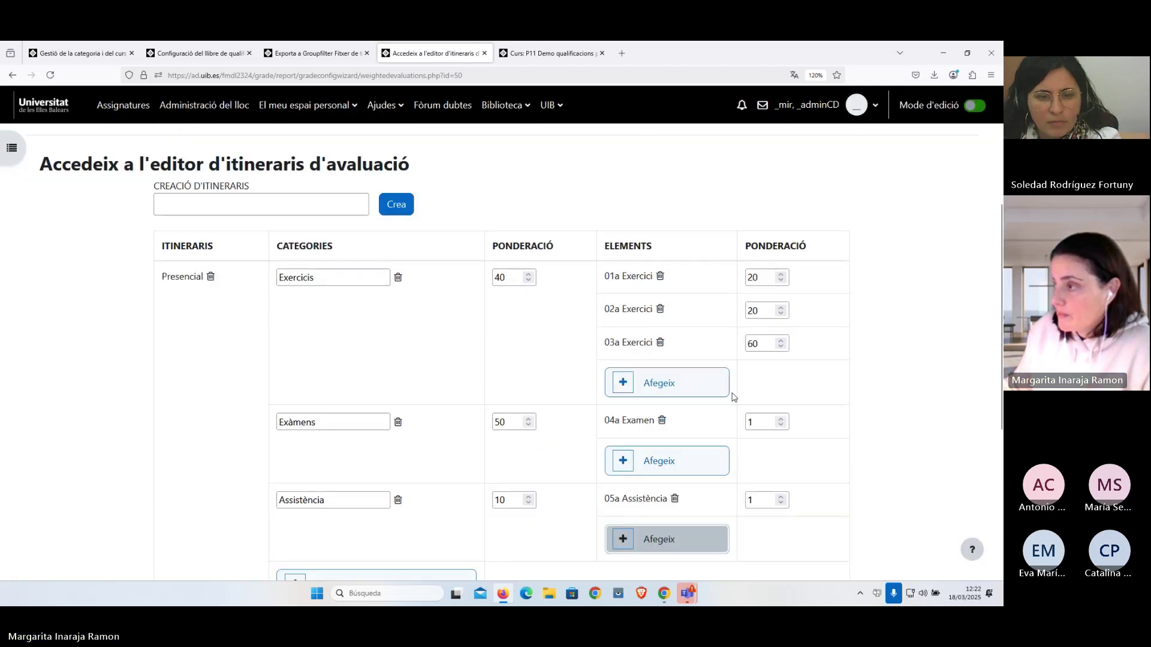
scroll(624, 328, down, 5)
scroll(622, 345, up, 2)
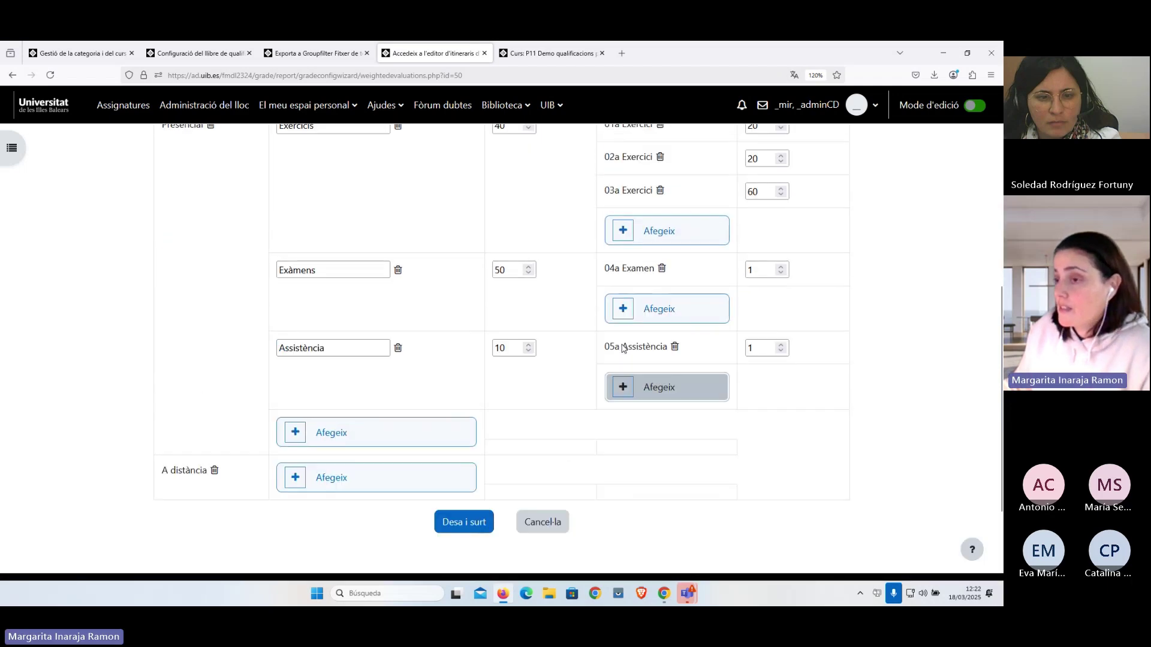
scroll(576, 357, down, 2)
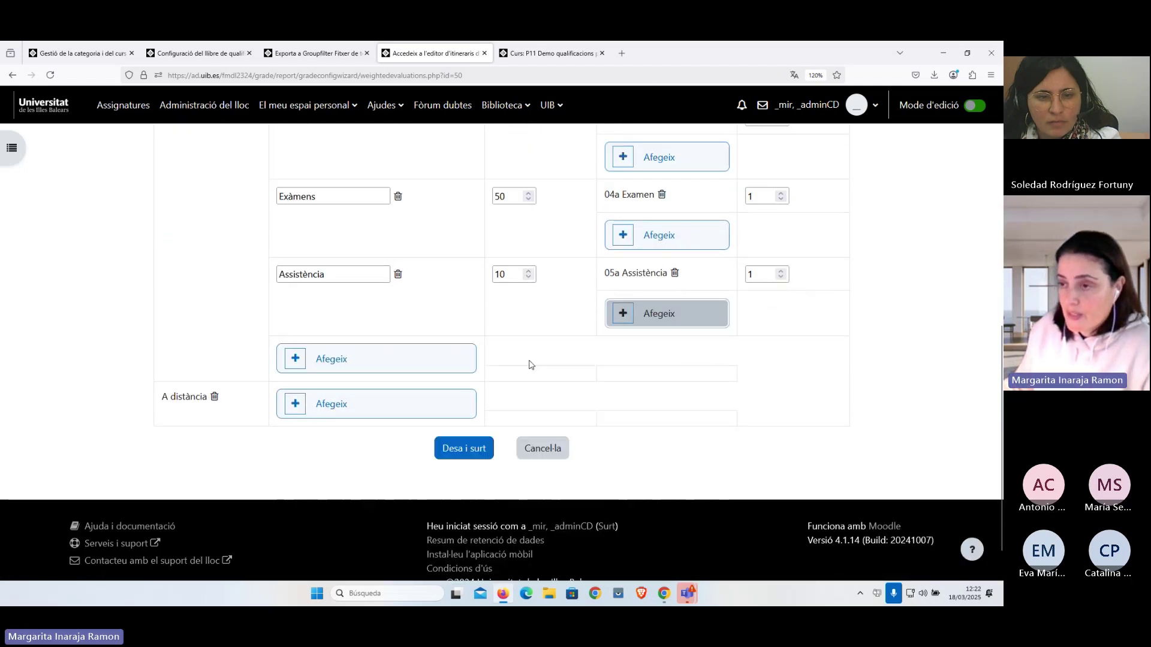
click(341, 401)
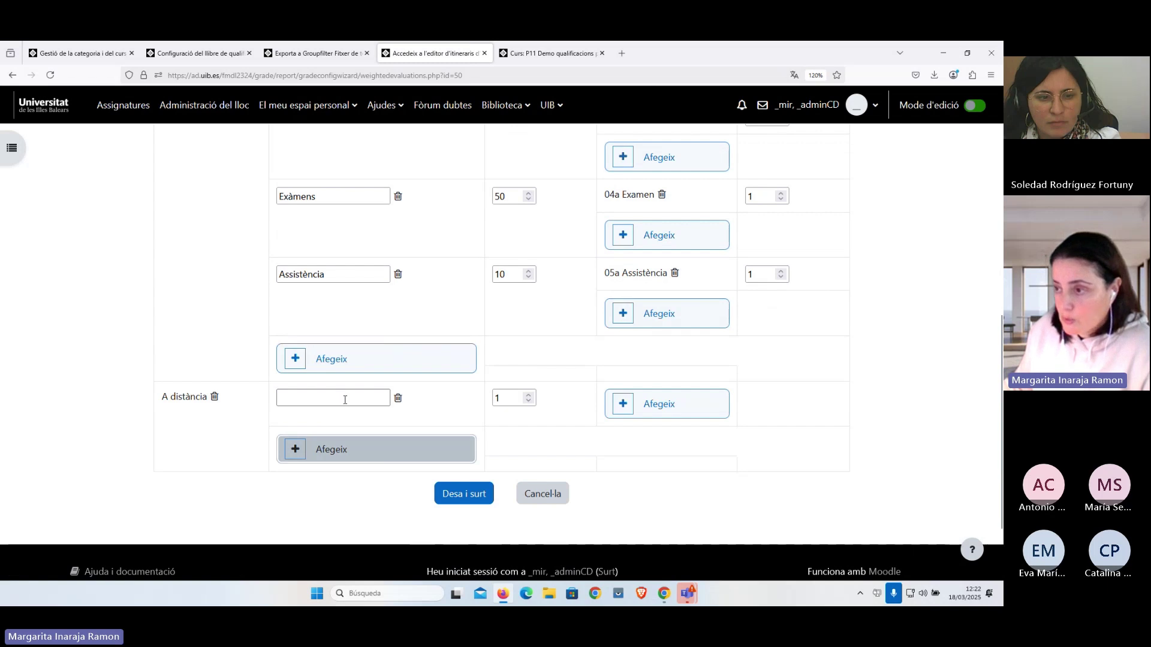
click(345, 399)
text(Trel)
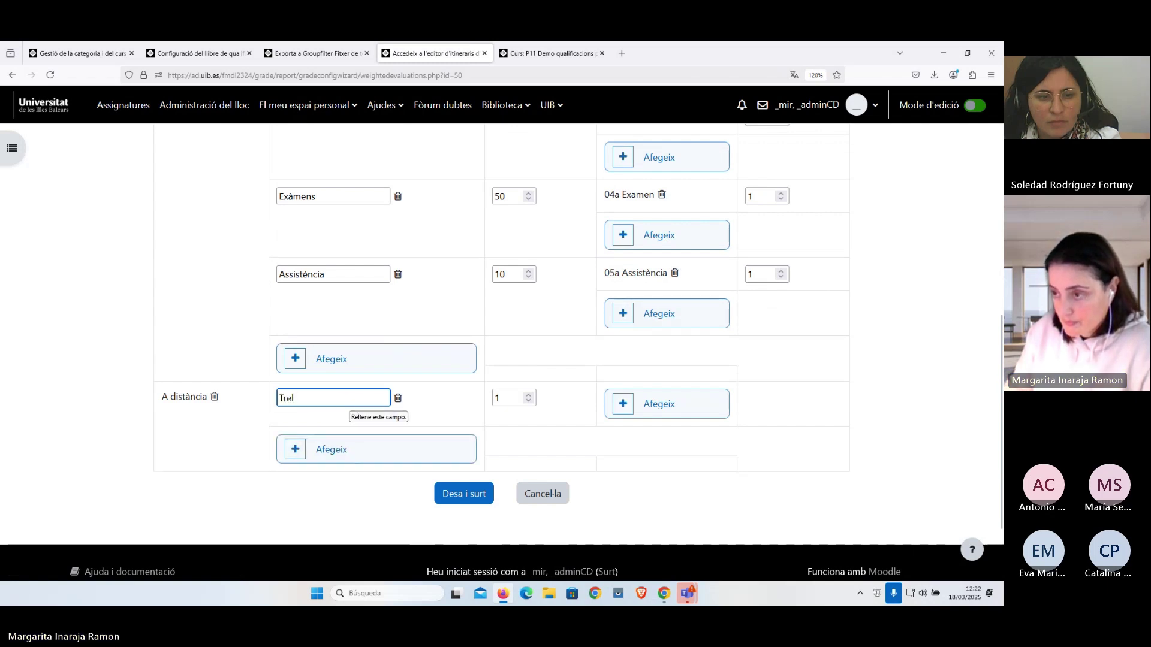
key(BackSpace)
text(ball)
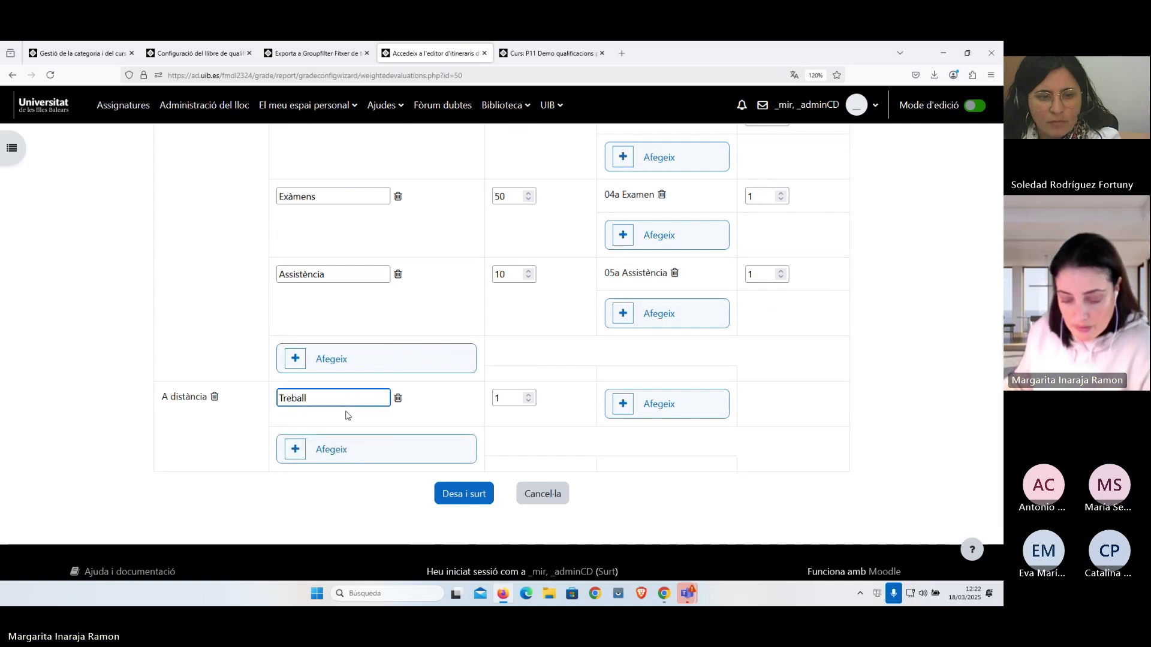
click(316, 445)
click(316, 445)
text(E)
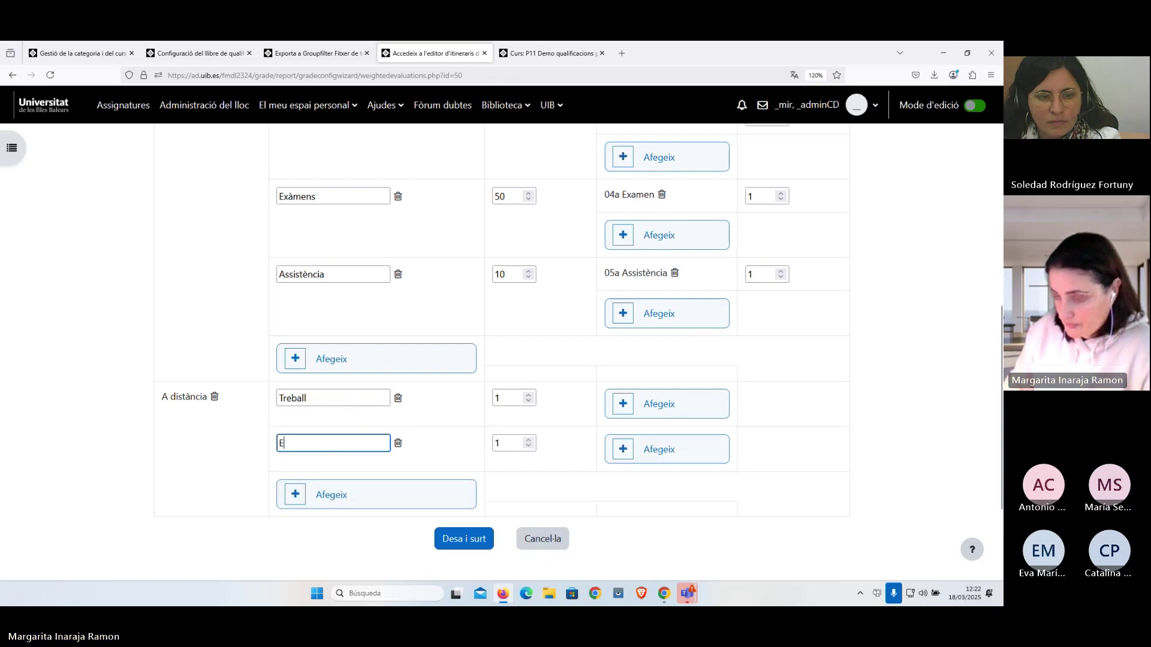
text(xamen final)
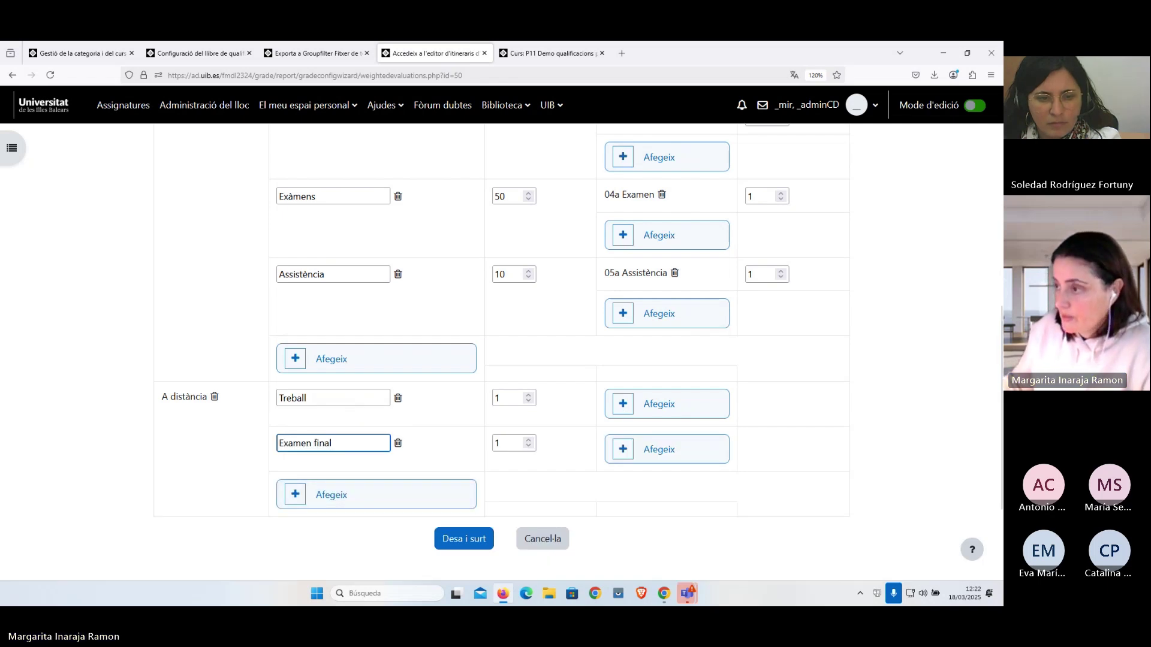
Add the elements 01b Avaluació grupal, 02b Vídeo and 03b Resolucions to the Treball category of A distància
click(667, 404)
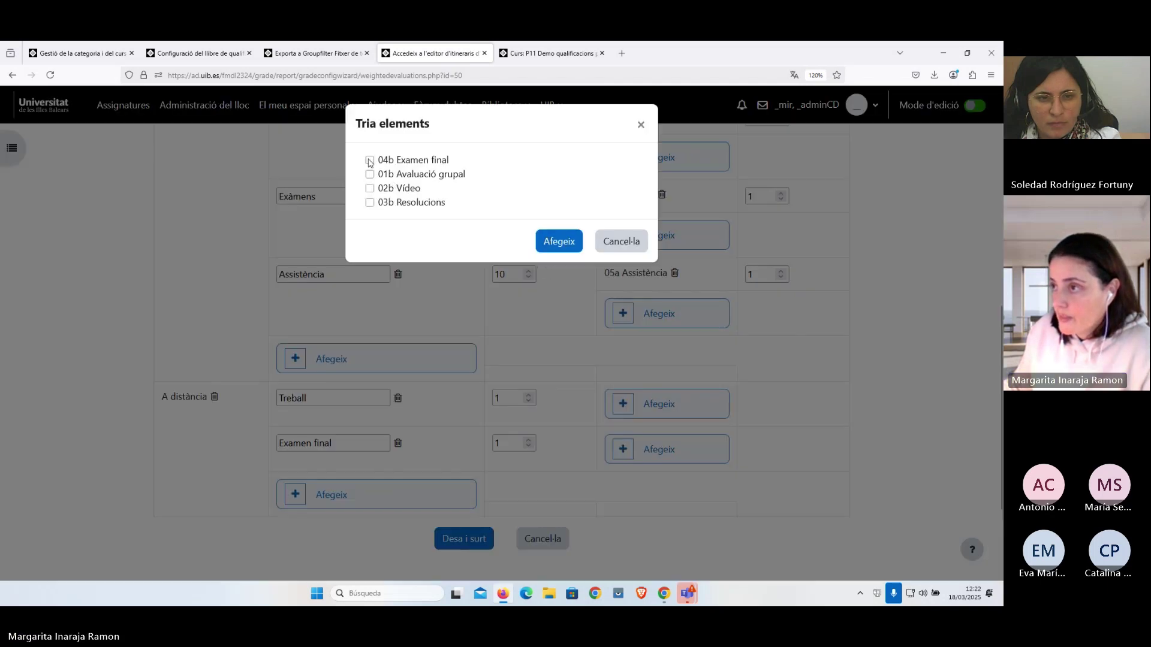
click(370, 160)
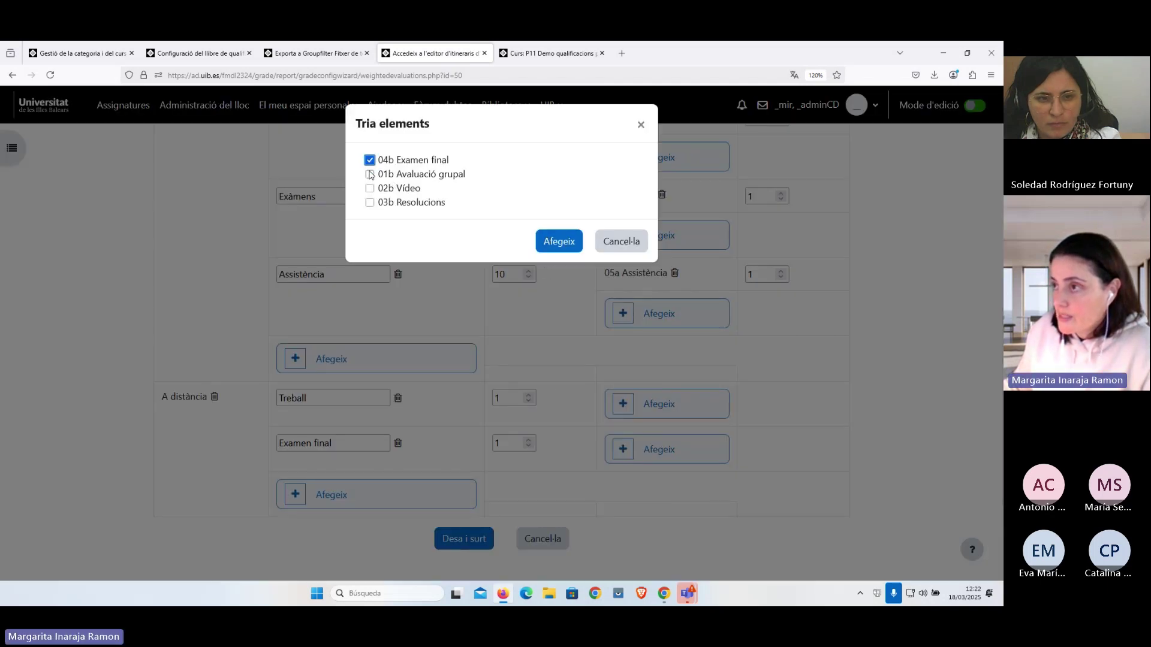
click(370, 160)
click(370, 174)
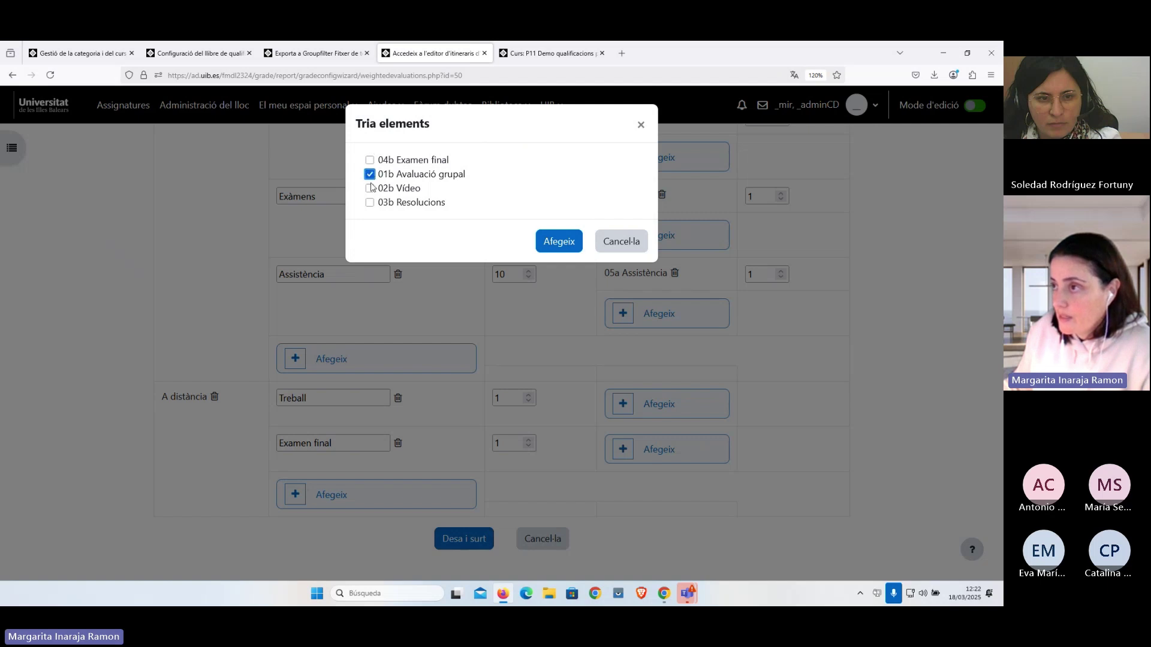
click(370, 188)
click(370, 203)
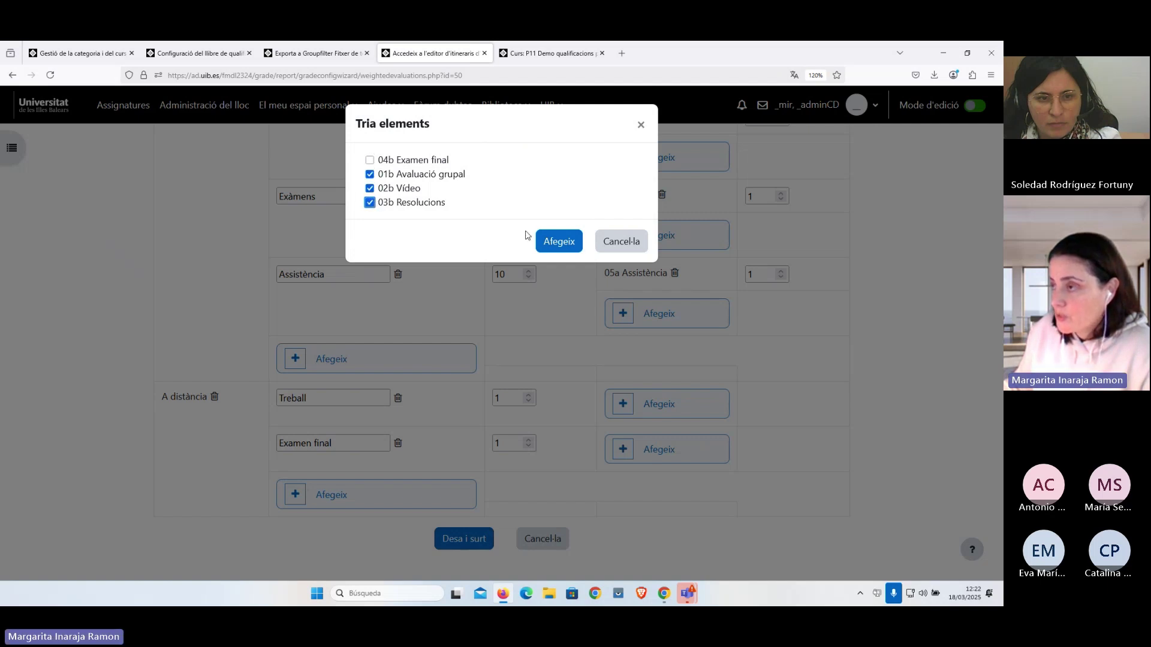
click(559, 241)
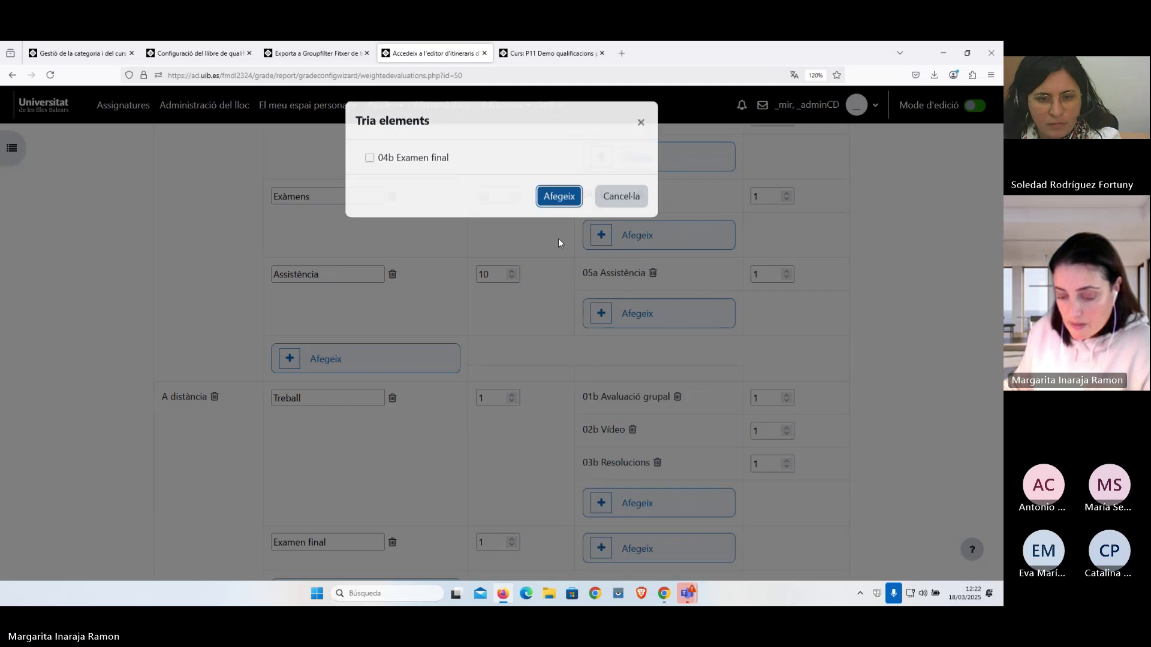
Set the category weights in the A distància itinerary to 40 for Treball and 60 for Examen final
double_click(754, 399)
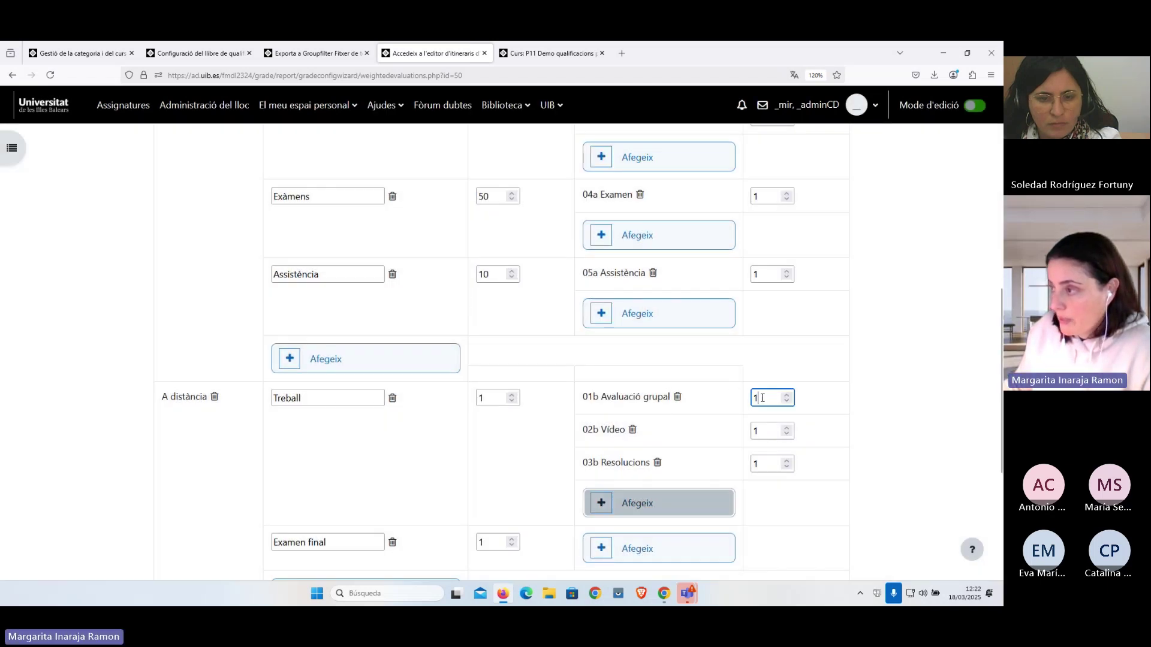
double_click(482, 397)
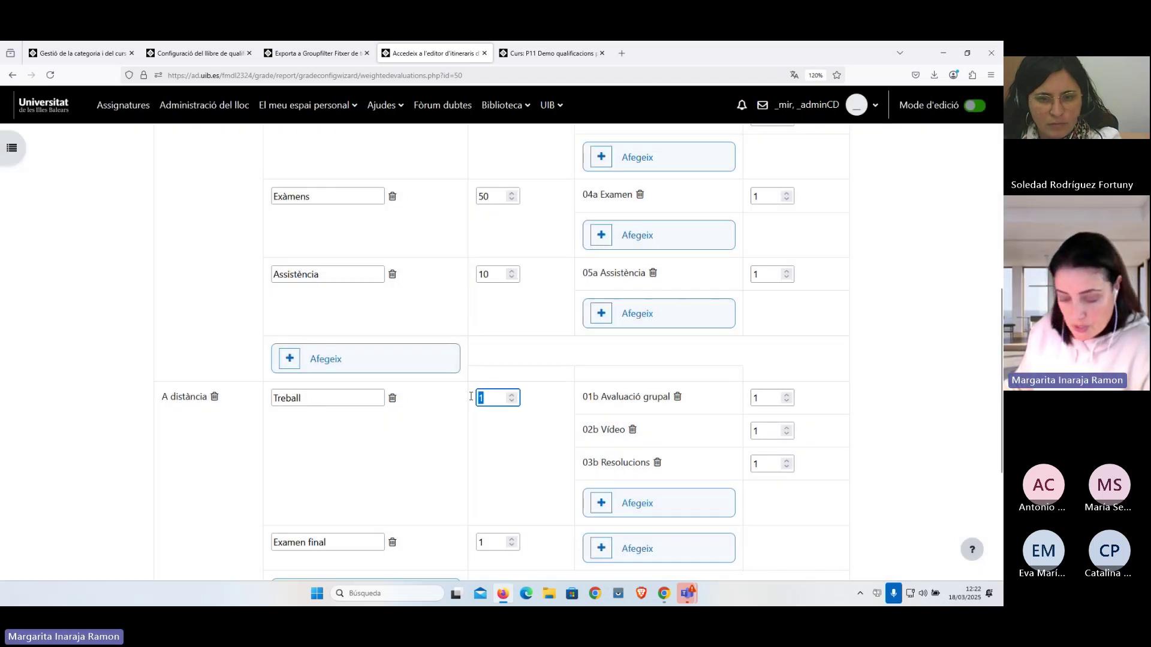
text(40)
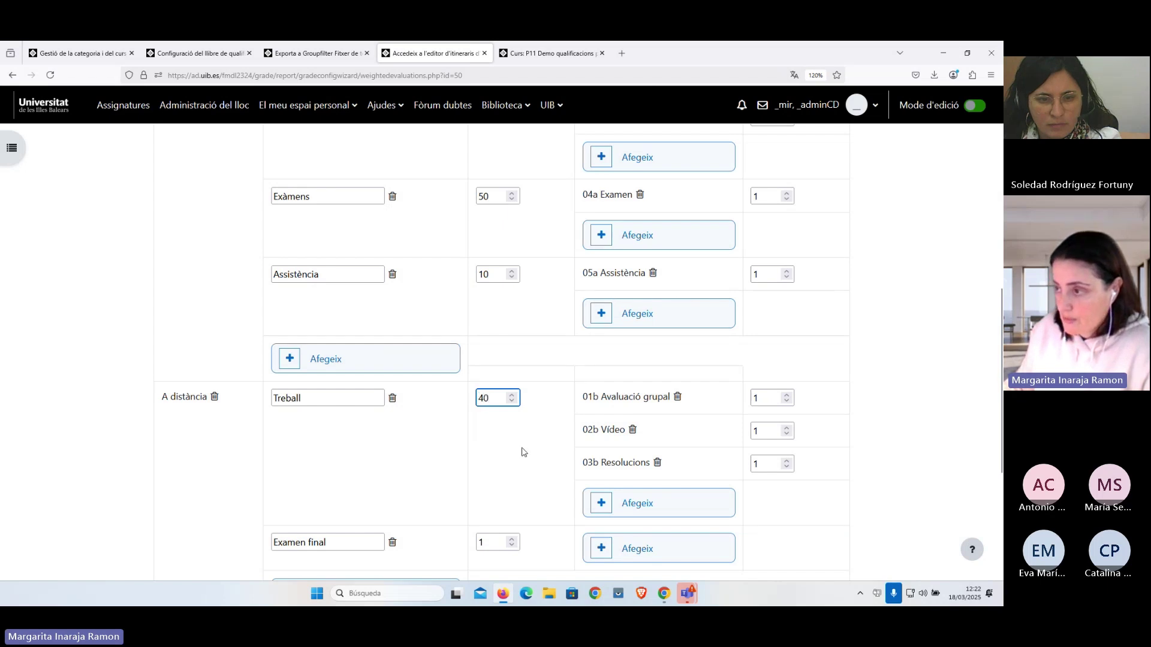
scroll(509, 528, down, 1)
click(477, 468)
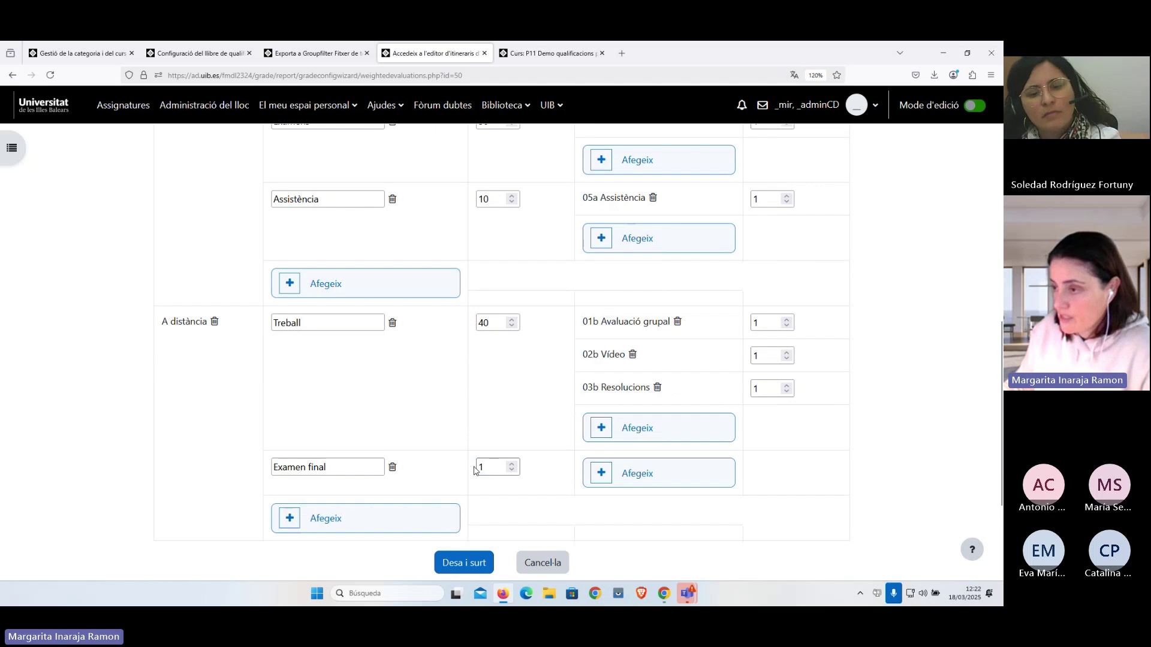
double_click(474, 469)
text(60)
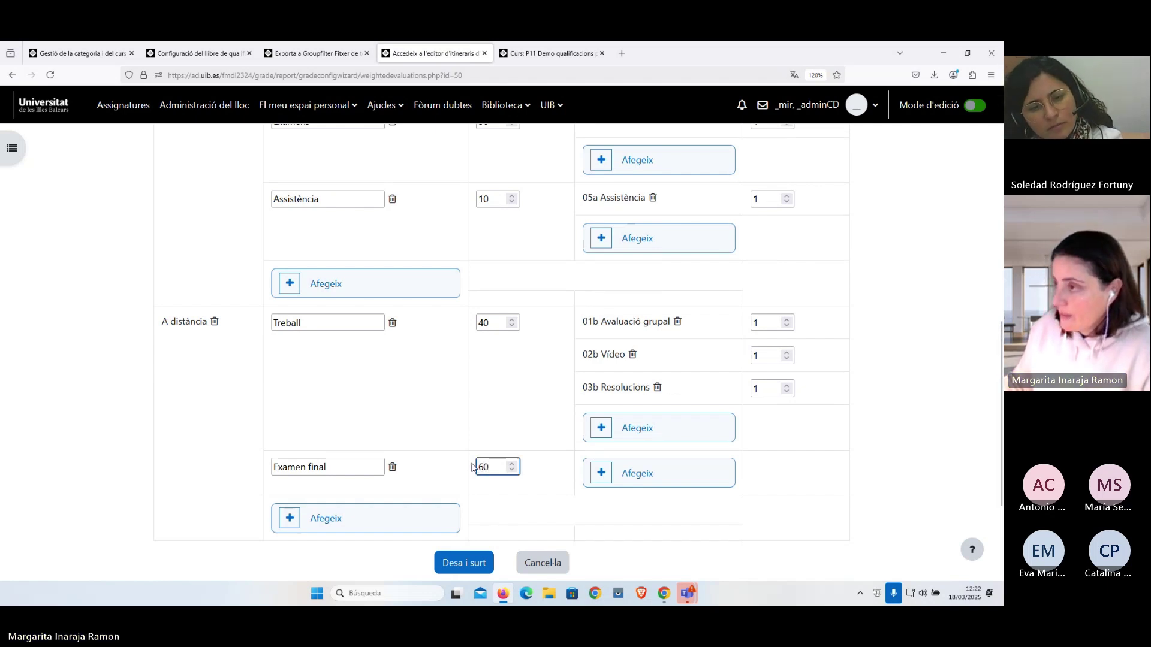
Set the element weights in Treball to 30 for 01b Avaluació grupal, 10 for 02b Vídeo and 60 for 03b Resolucions
click(753, 322)
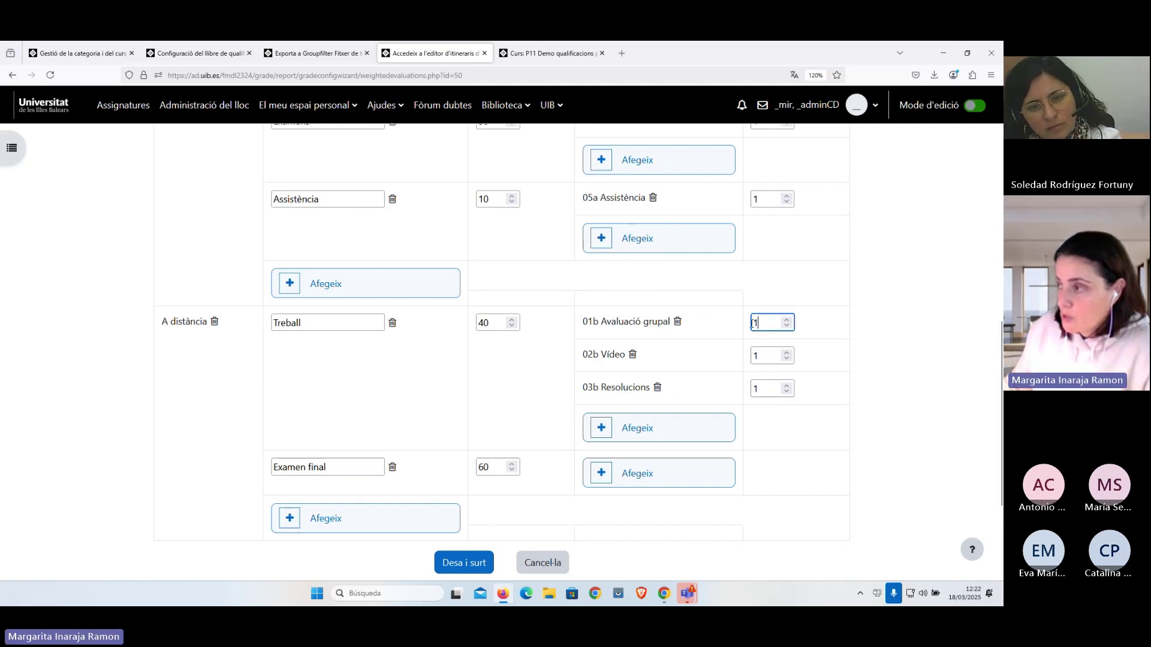
text(30)
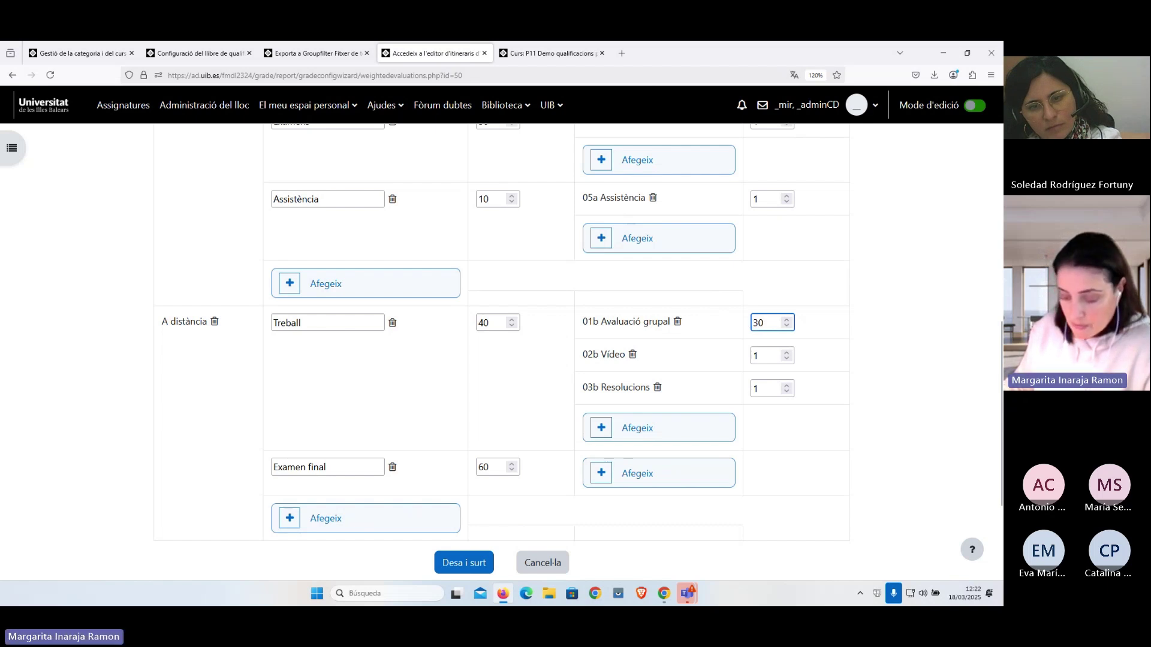
click(767, 355)
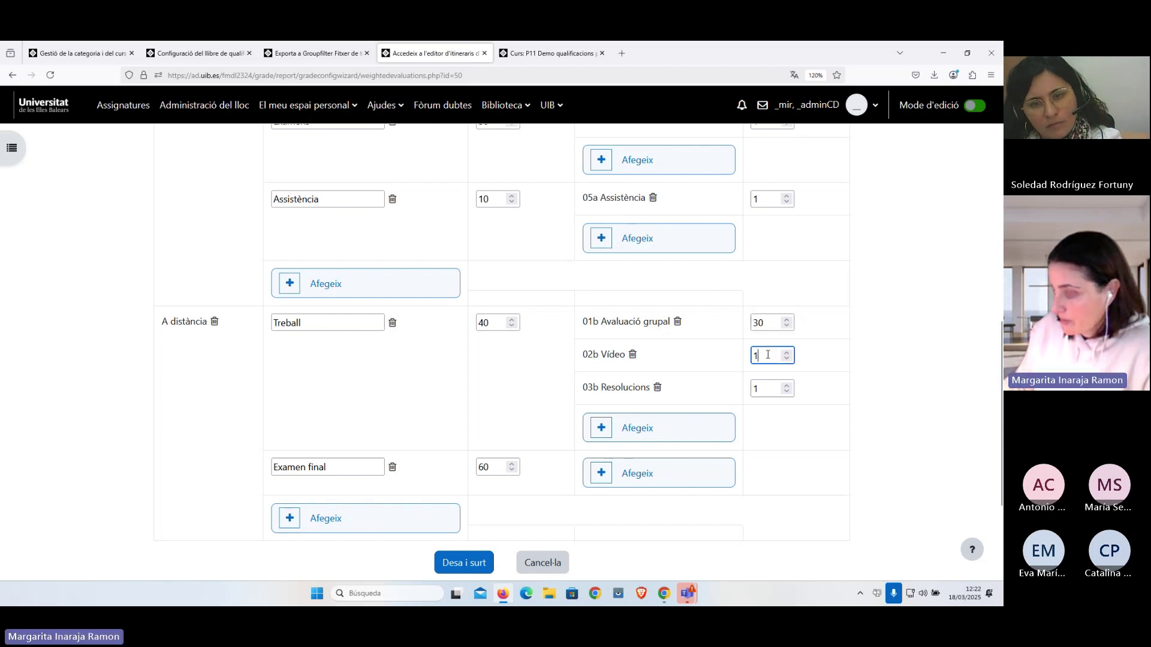
text(0)
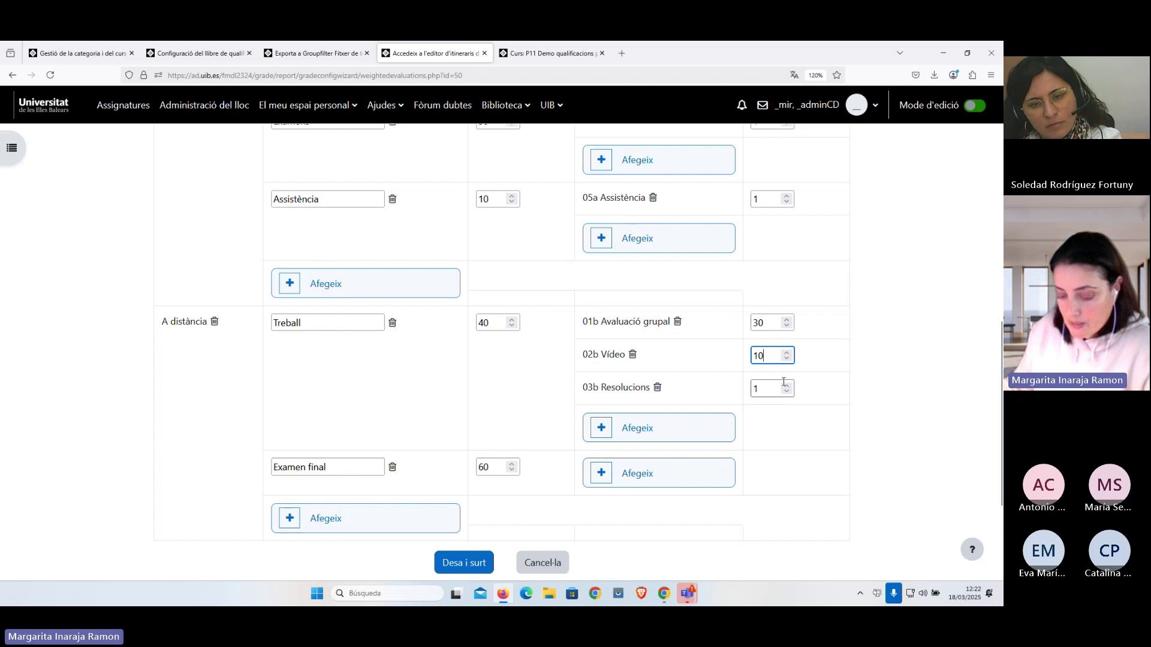
key(Tab)
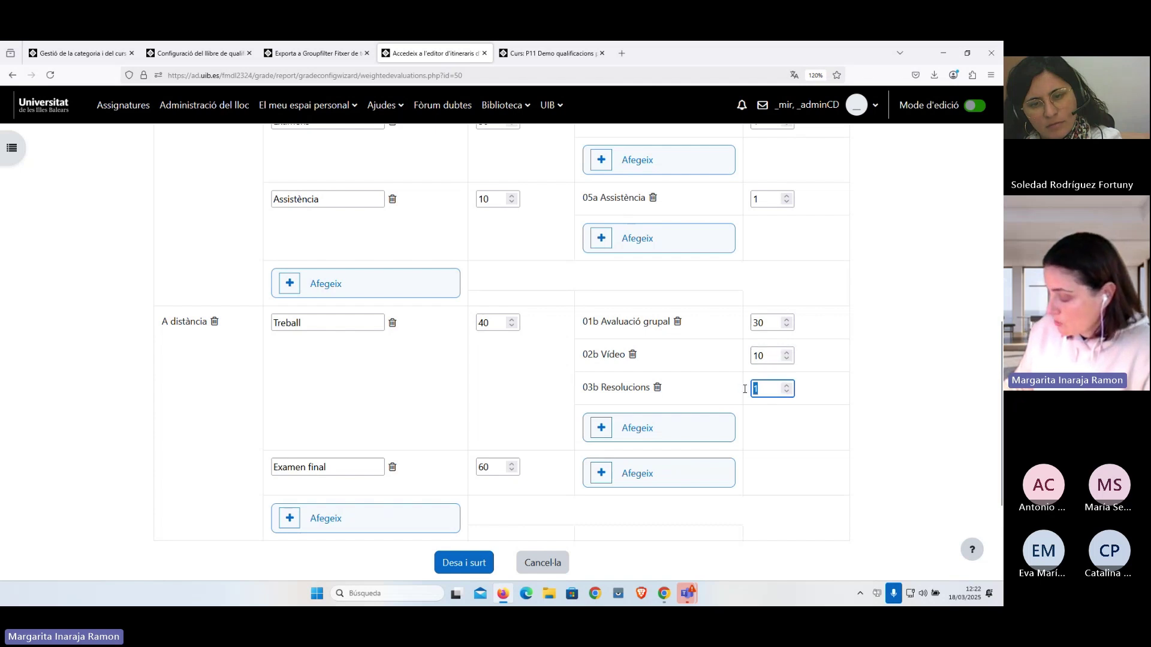
text(60)
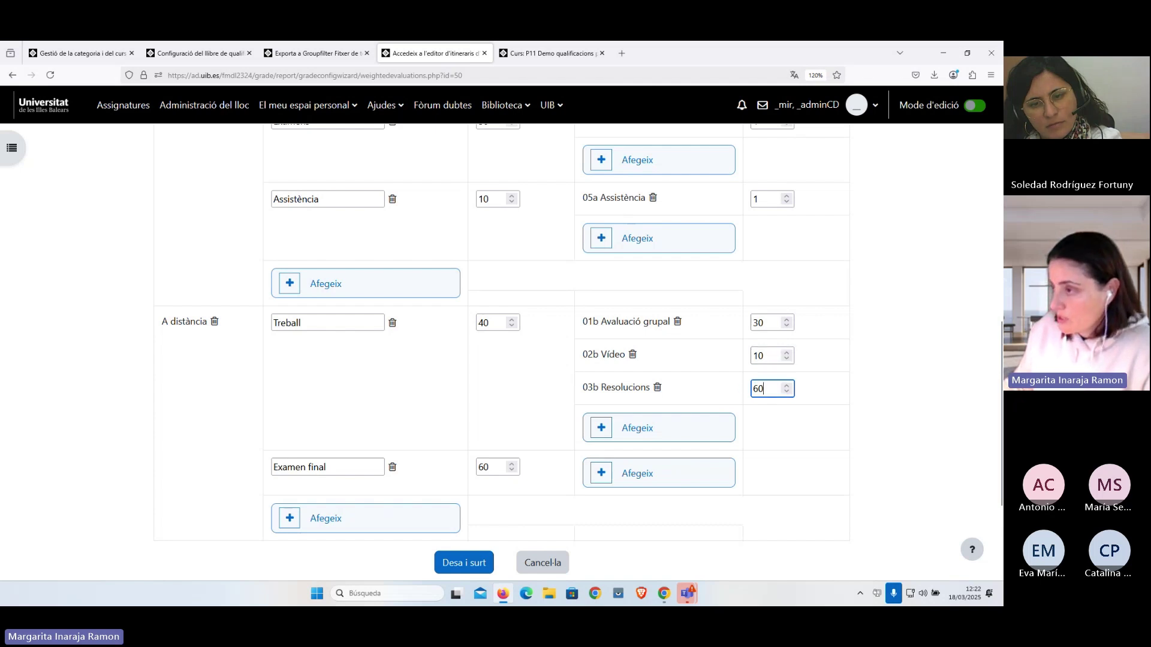
Add the element 04b Examen final to the Examen final category of the A distància itinerary
click(644, 479)
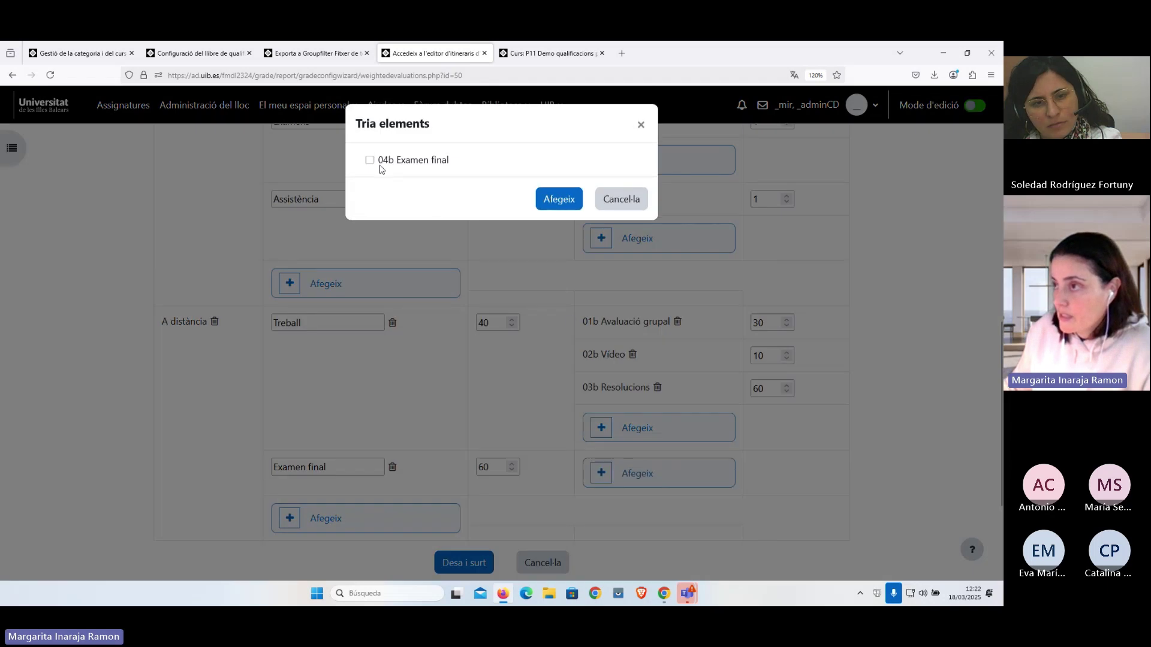
click(369, 160)
click(550, 199)
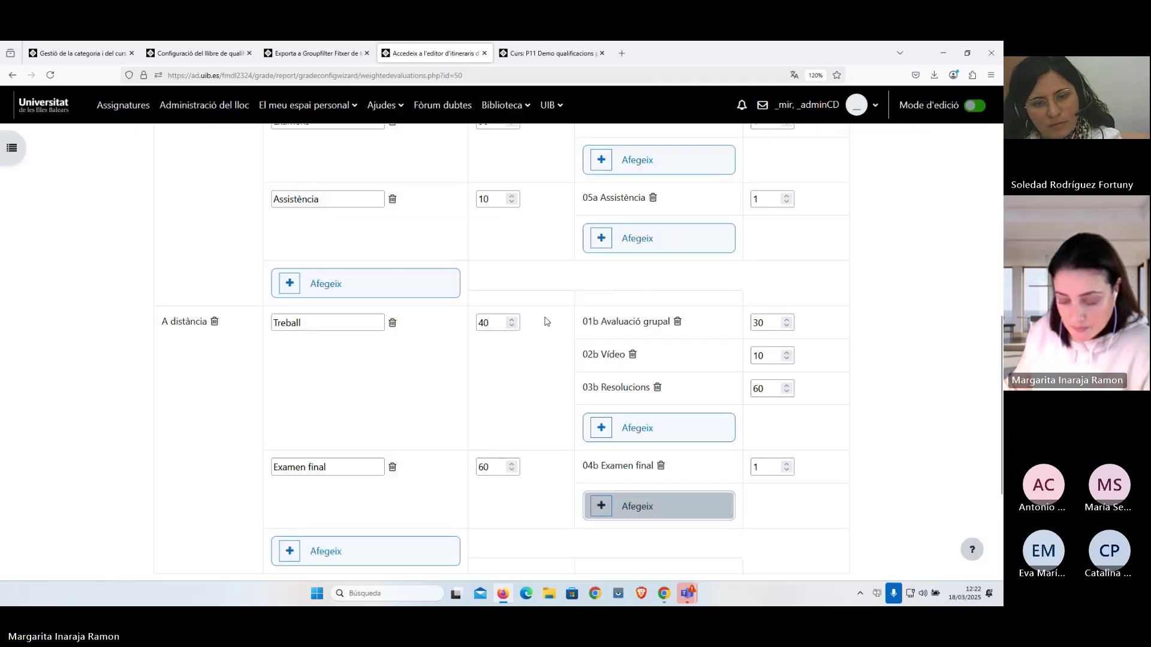
Check the categories, elements and weights of both itineraries, and save the configuration to leave the itinerary editor
scroll(515, 417, down, 3)
scroll(560, 419, up, 3)
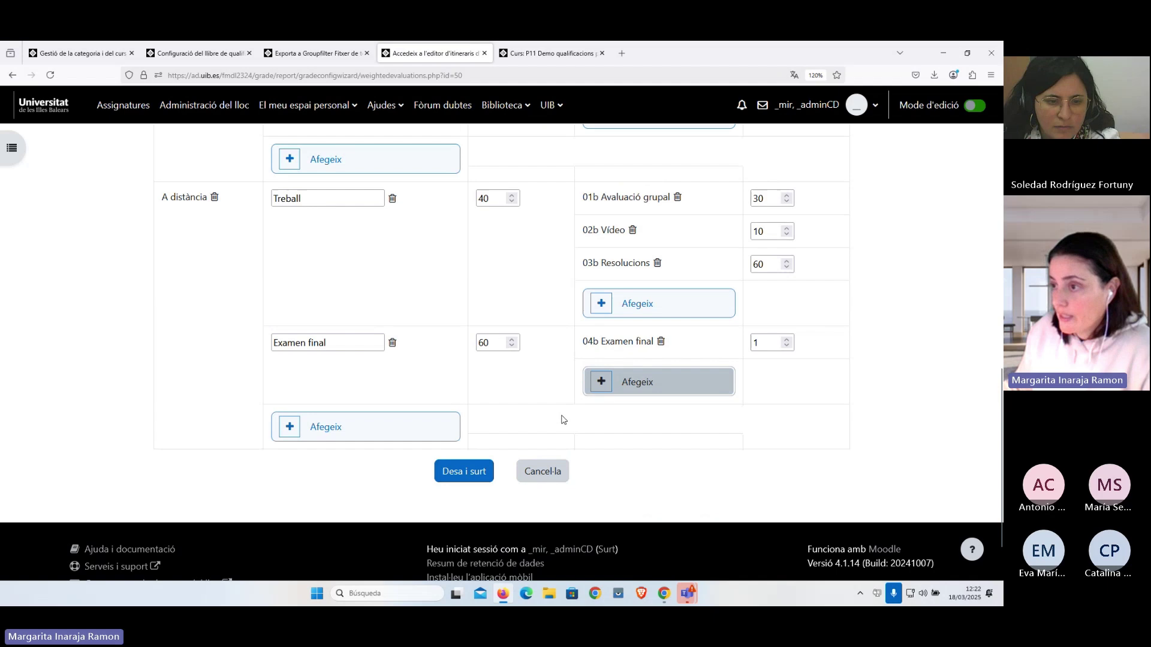
scroll(561, 420, up, 3)
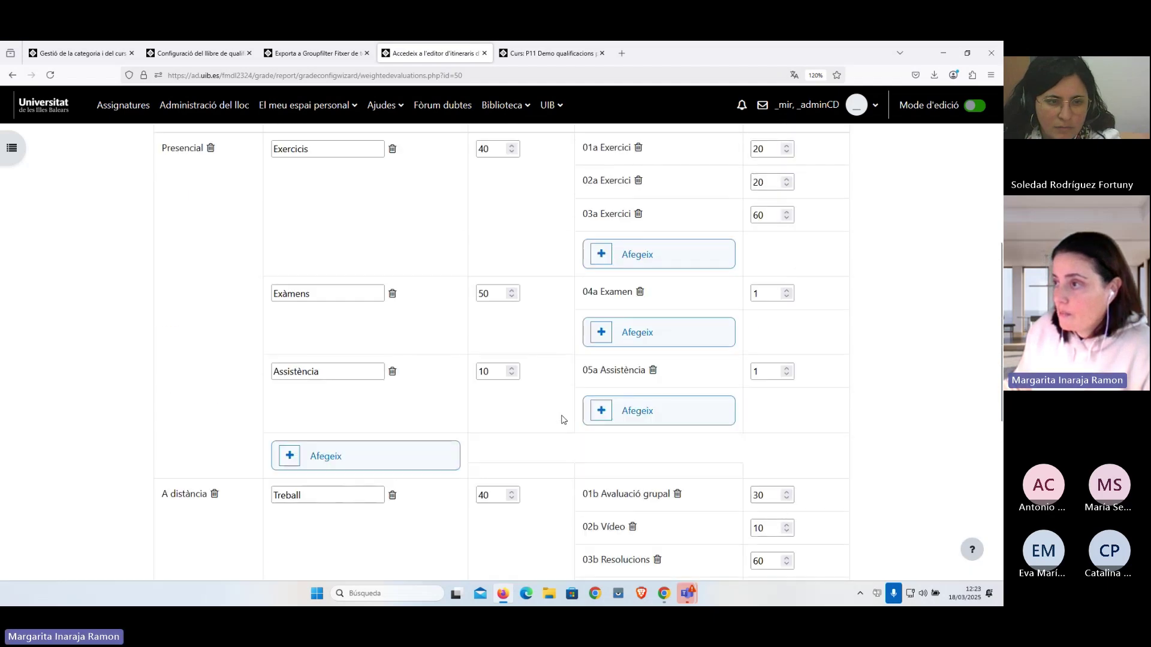
scroll(562, 420, up, 2)
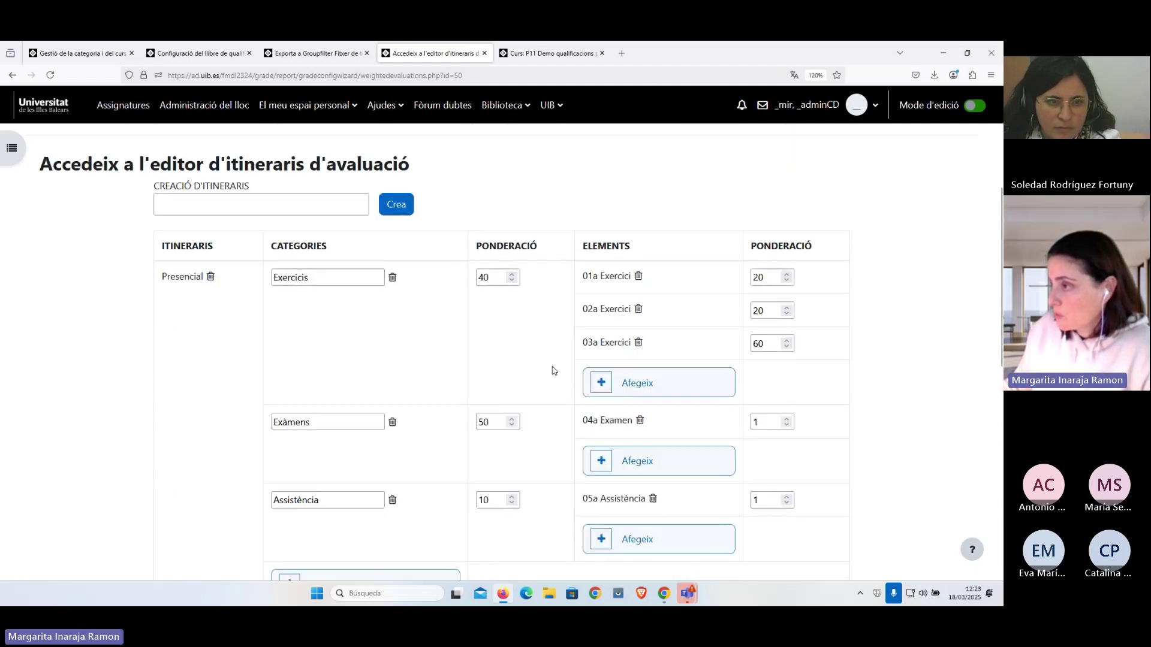
scroll(552, 371, down, 6)
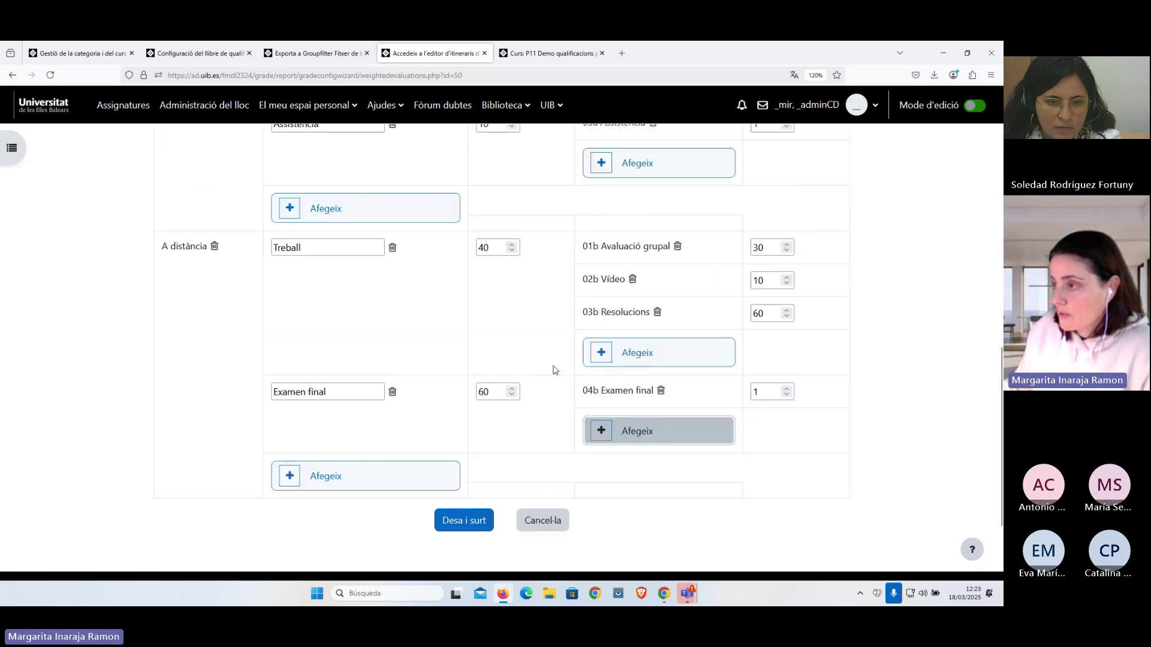
scroll(554, 370, down, 1)
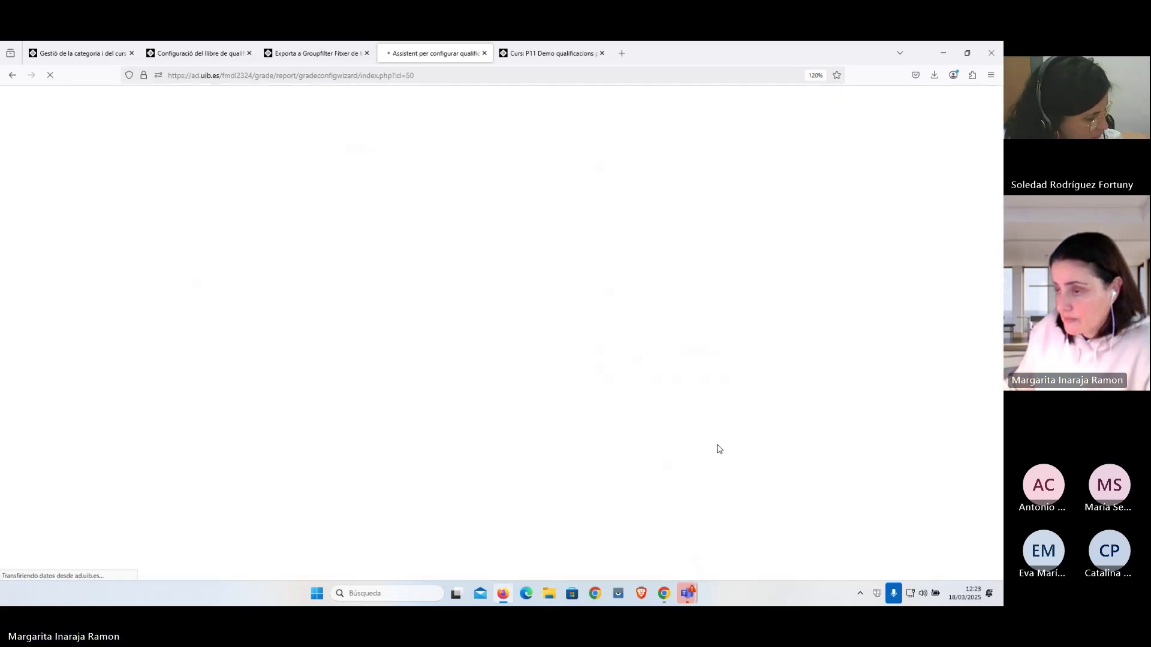
Examine the saved category tree with the Presencial and A distància itineraries, their elements, weights and totals
scroll(670, 357, down, 2)
scroll(669, 358, down, 5)
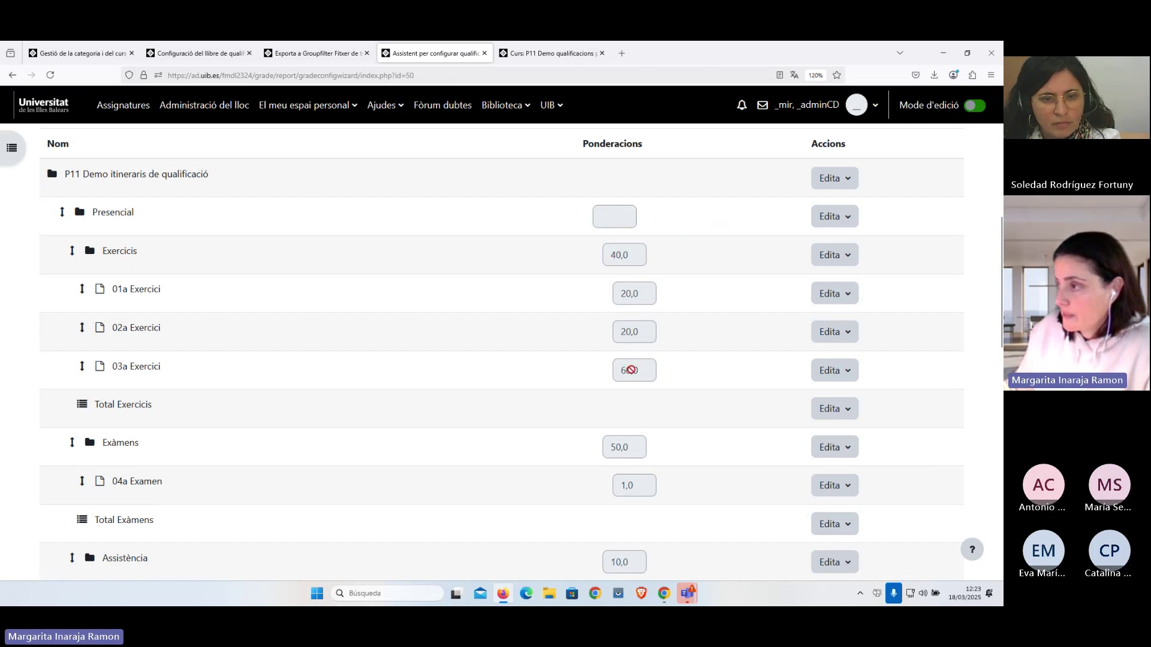
scroll(635, 364, down, 2)
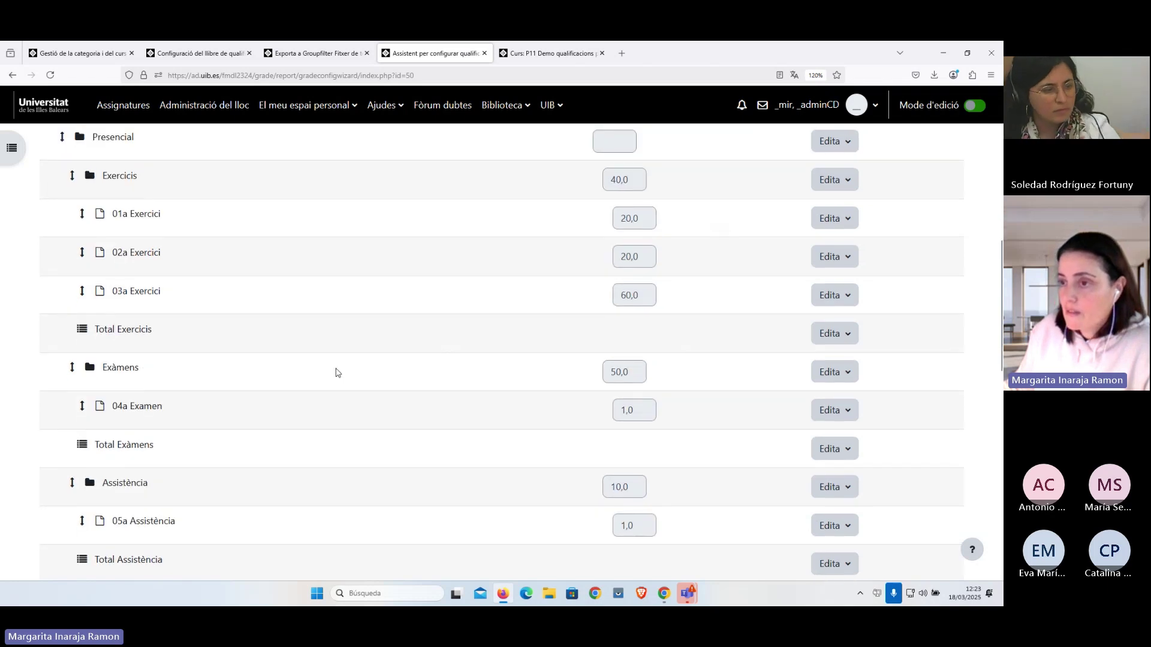
scroll(313, 249, up, 2)
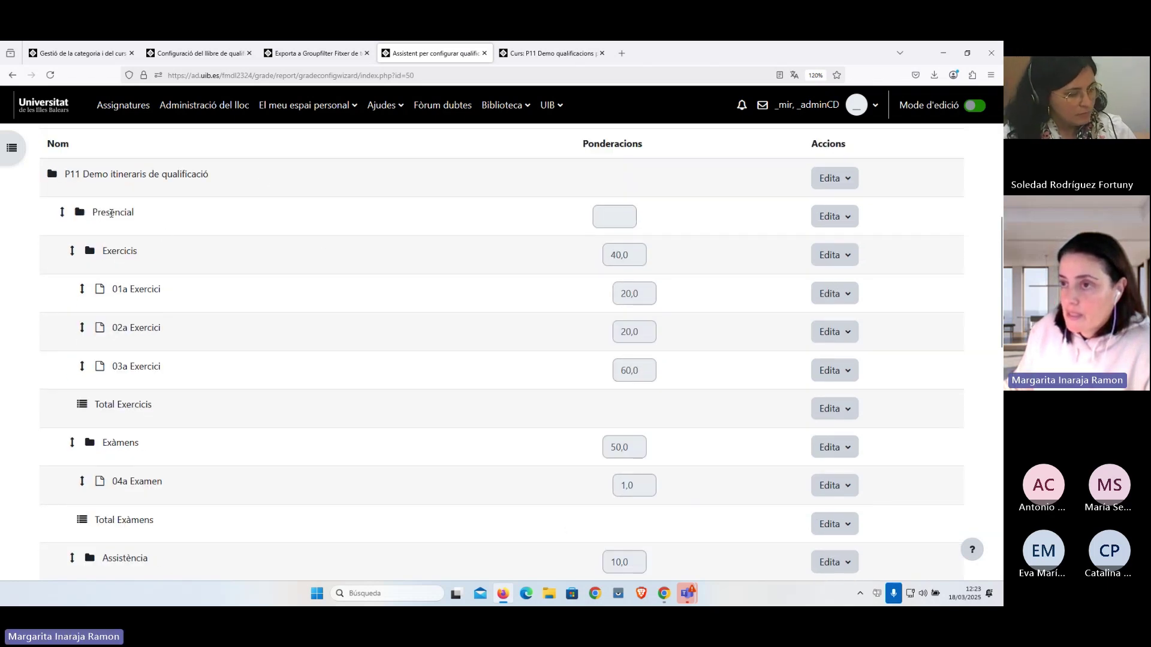
scroll(128, 259, down, 5)
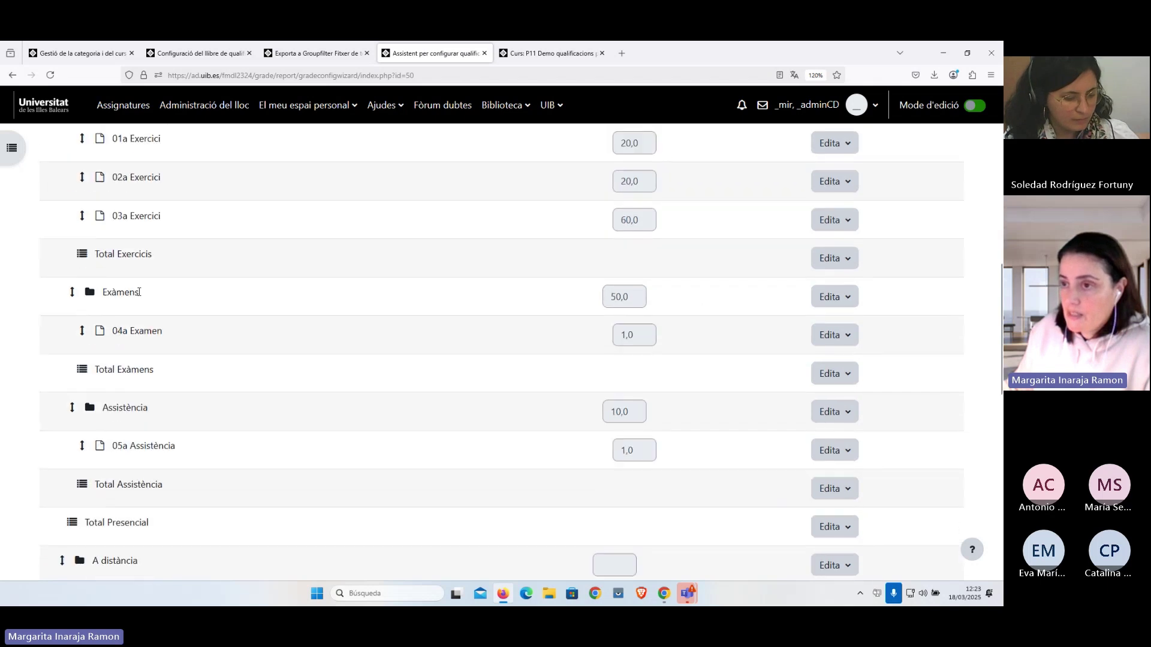
scroll(139, 293, down, 1)
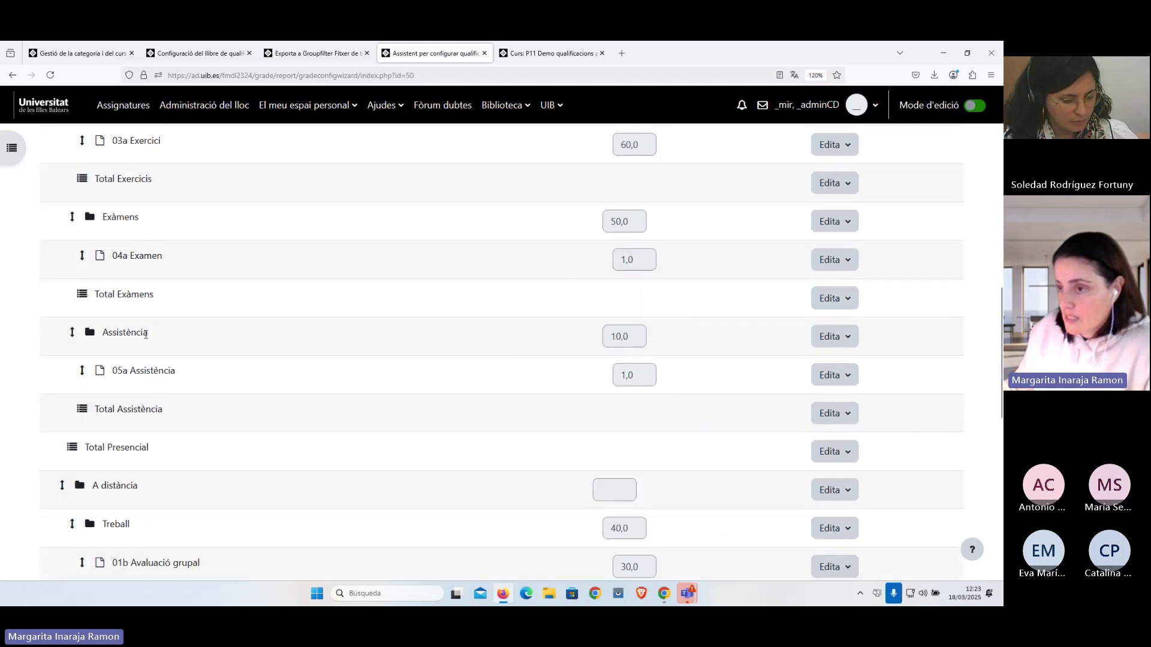
scroll(146, 334, down, 4)
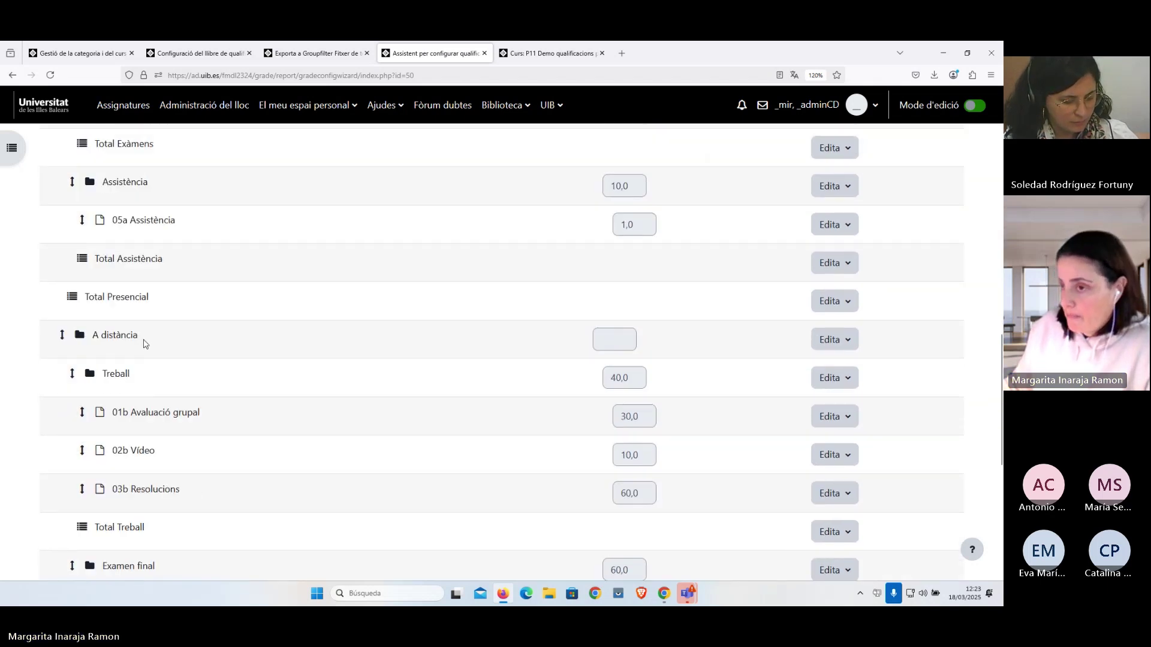
scroll(149, 326, down, 2)
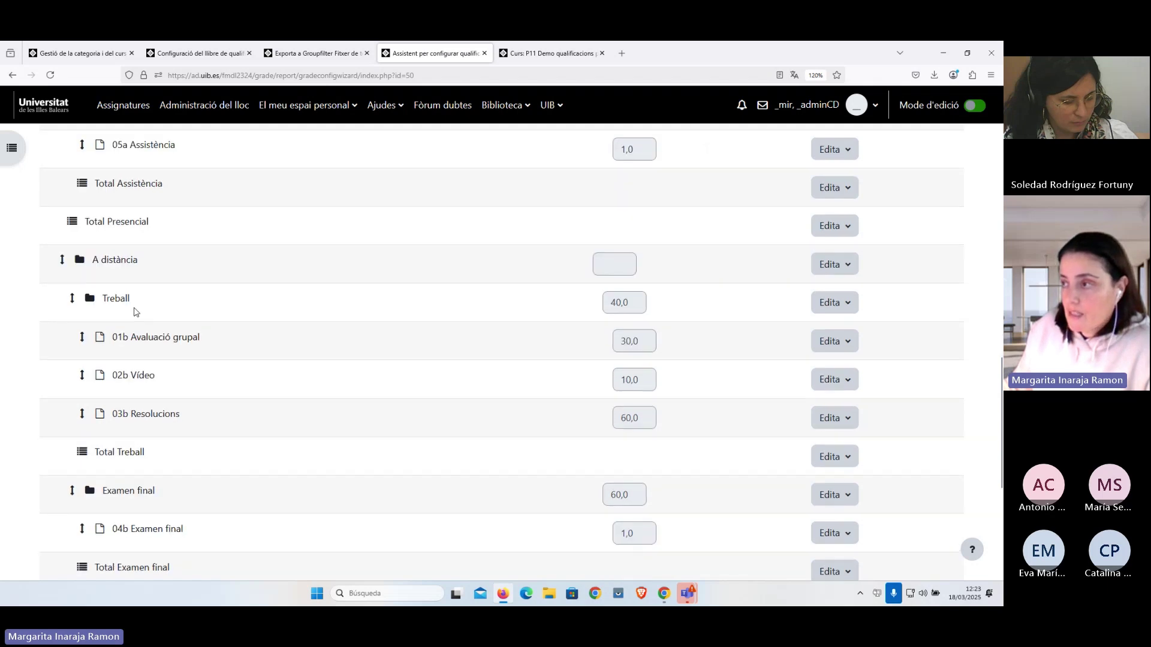
scroll(157, 359, down, 2)
scroll(174, 435, down, 1)
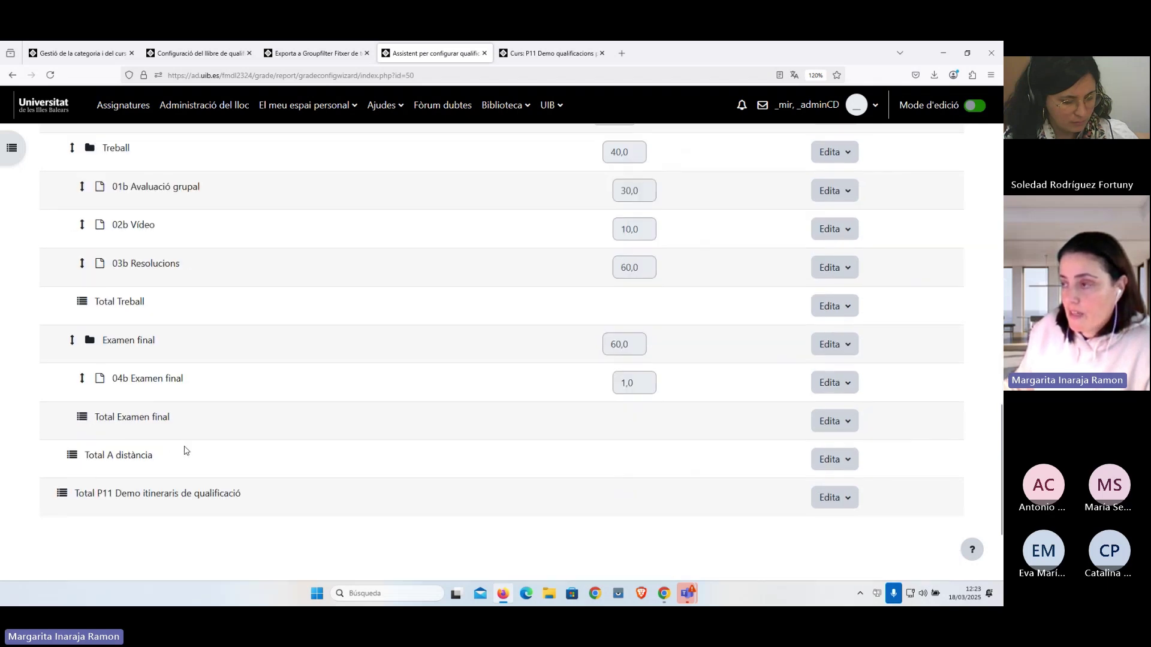
scroll(265, 518, up, 1)
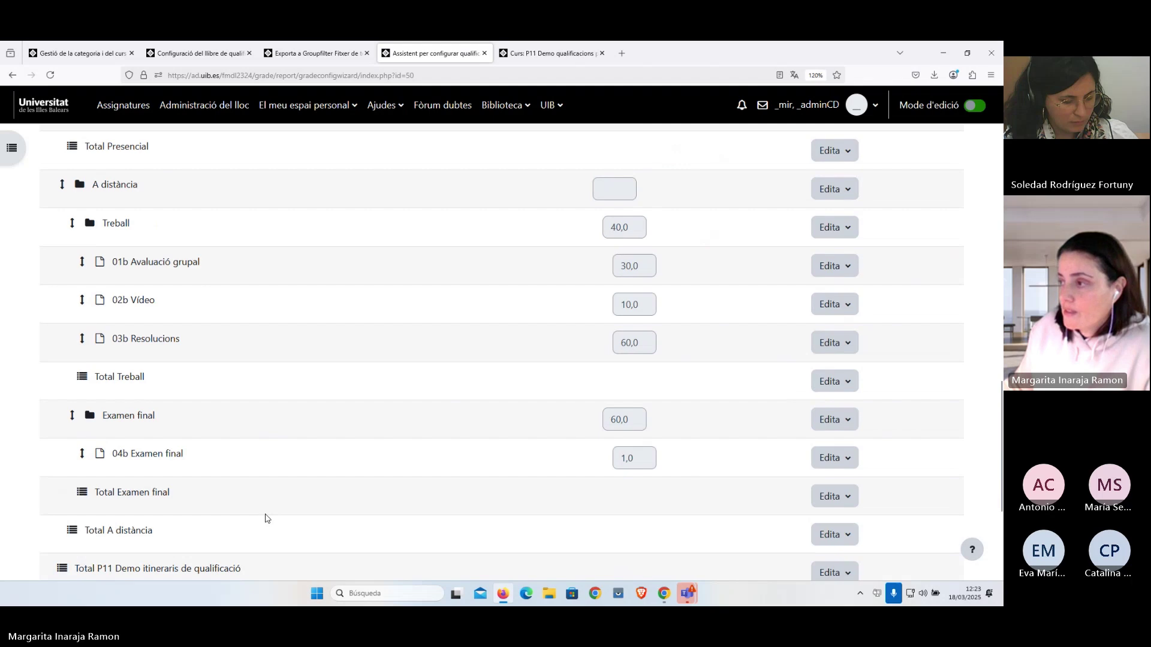
scroll(267, 518, up, 10)
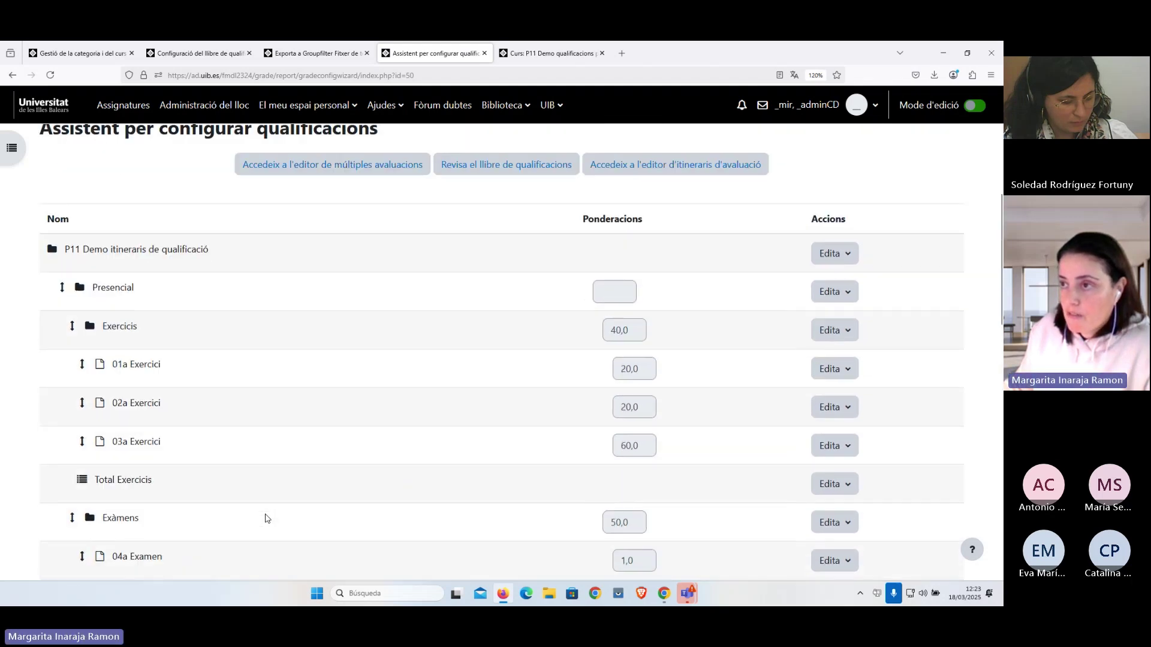
Open Configuració del llibre de qualificacions and examine both itineraries' weights and aggregation methods, including that of the course total
scroll(267, 518, up, 3)
click(304, 226)
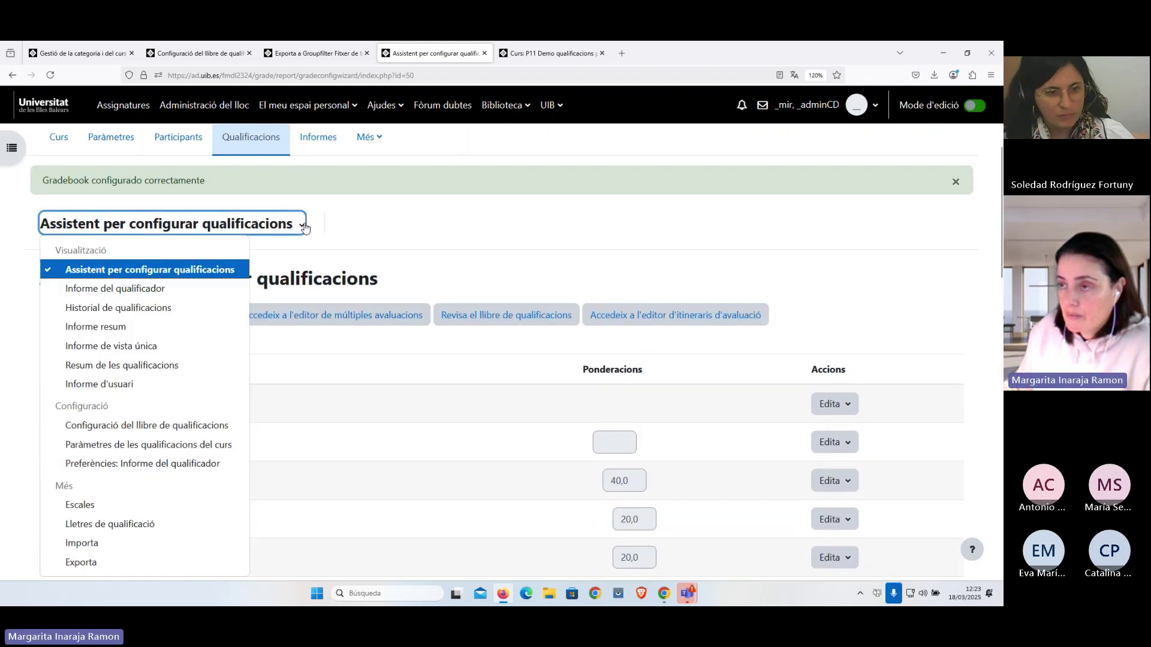
click(167, 427)
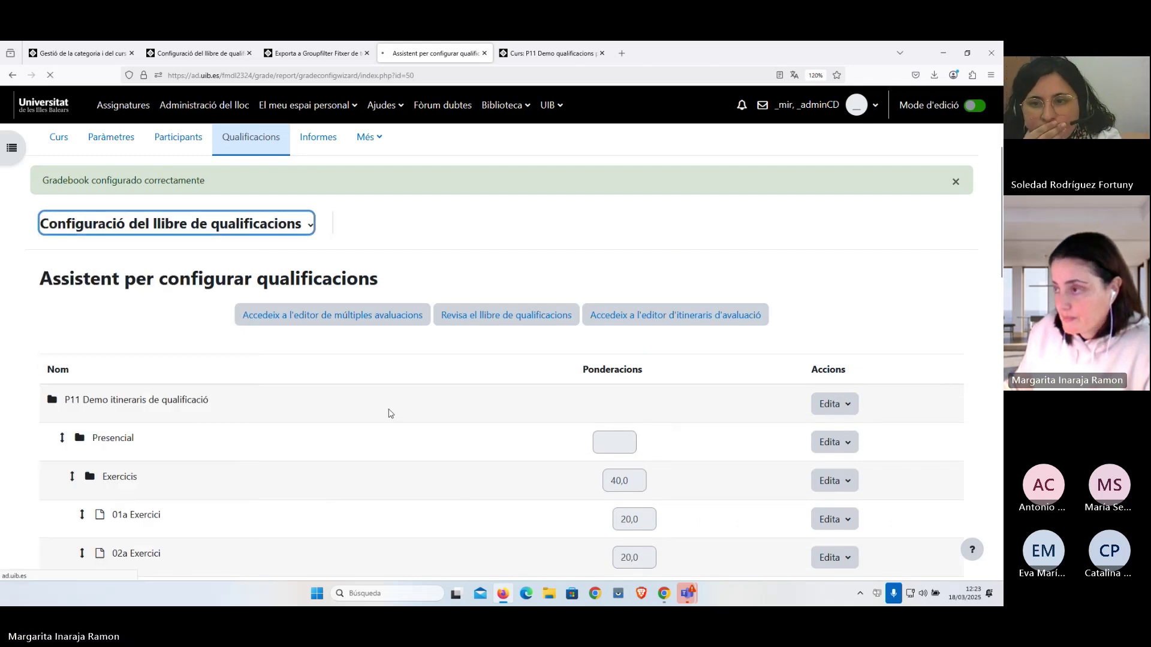
scroll(602, 363, down, 2)
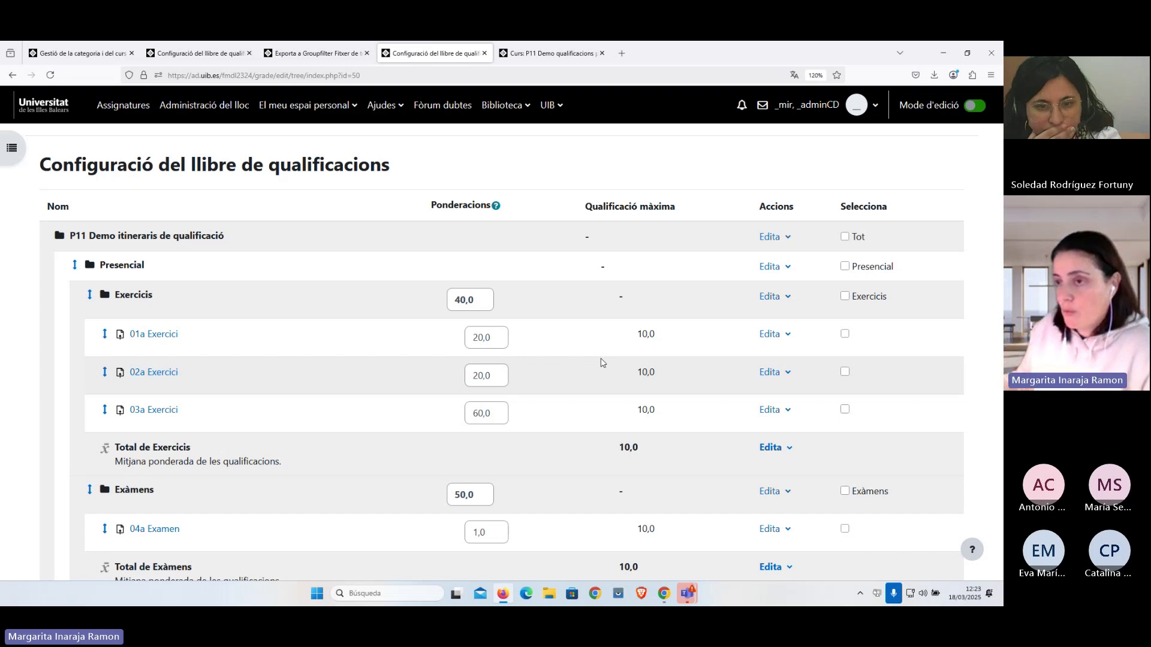
scroll(573, 294, down, 1)
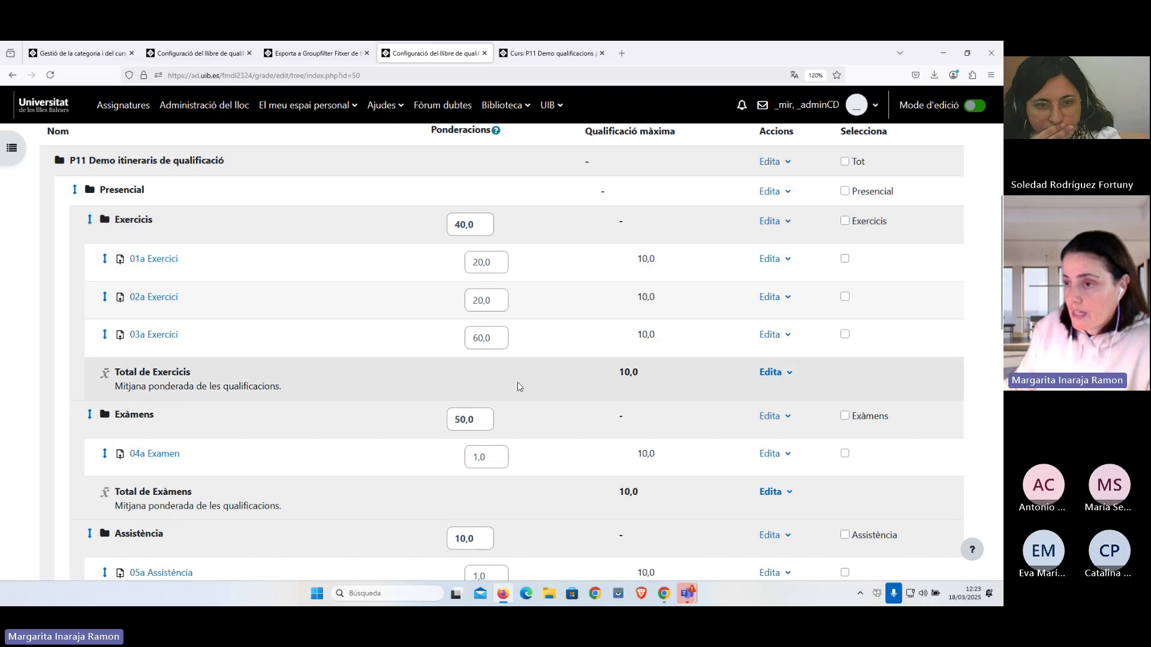
scroll(527, 388, down, 4)
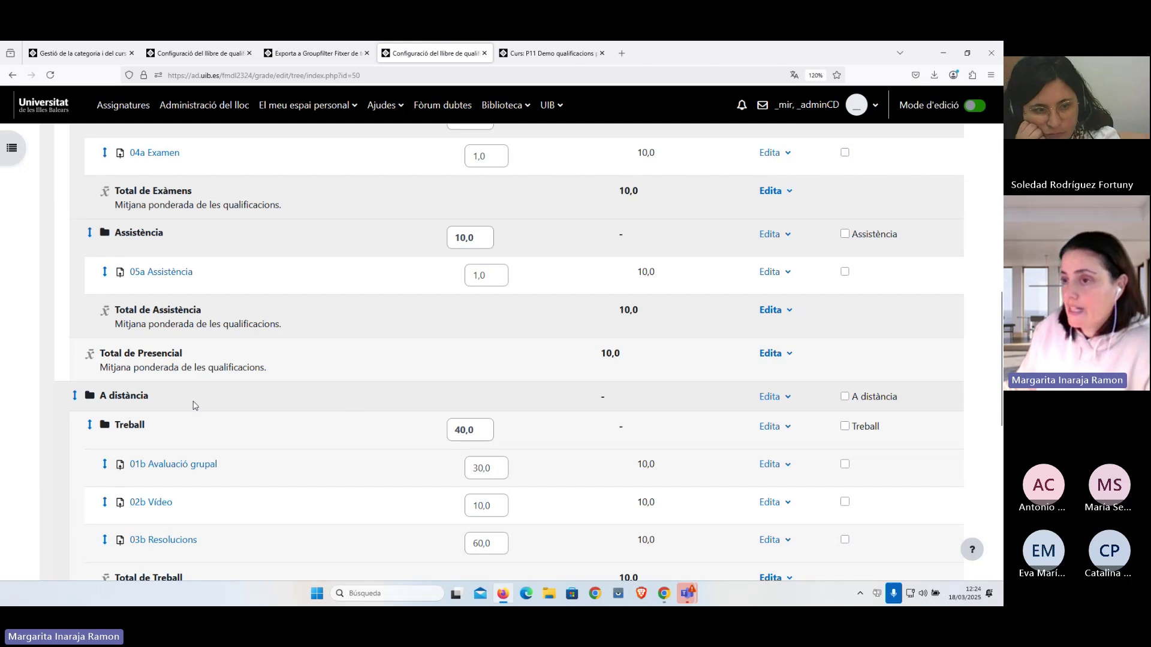
scroll(258, 441, down, 5)
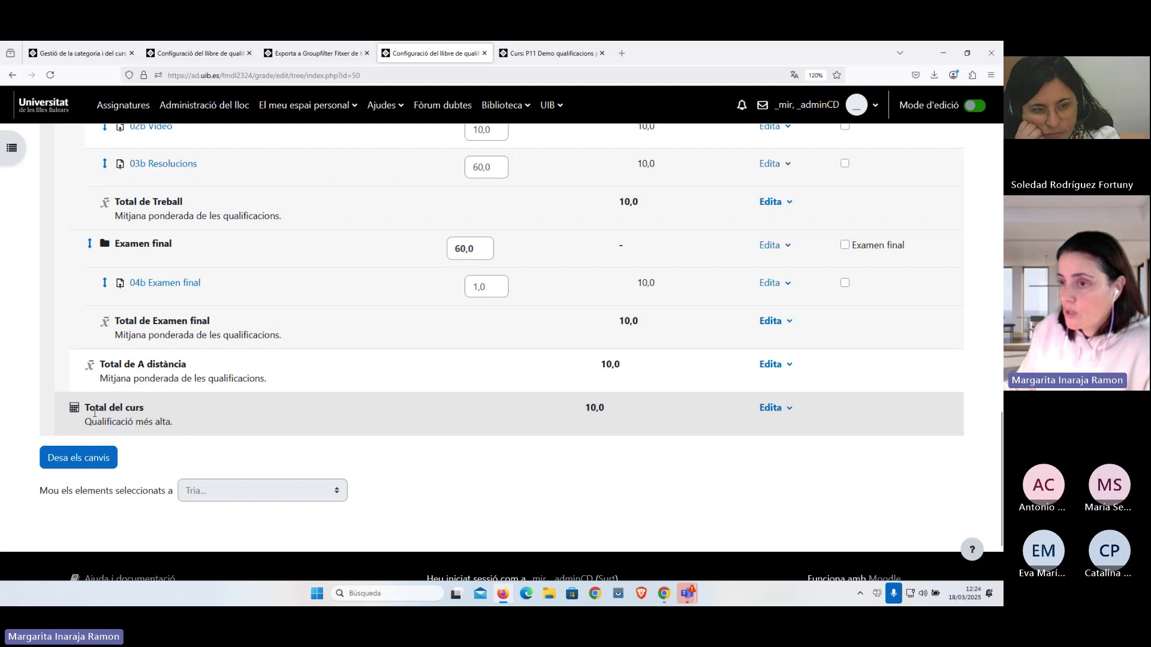
drag(87, 422, 173, 423)
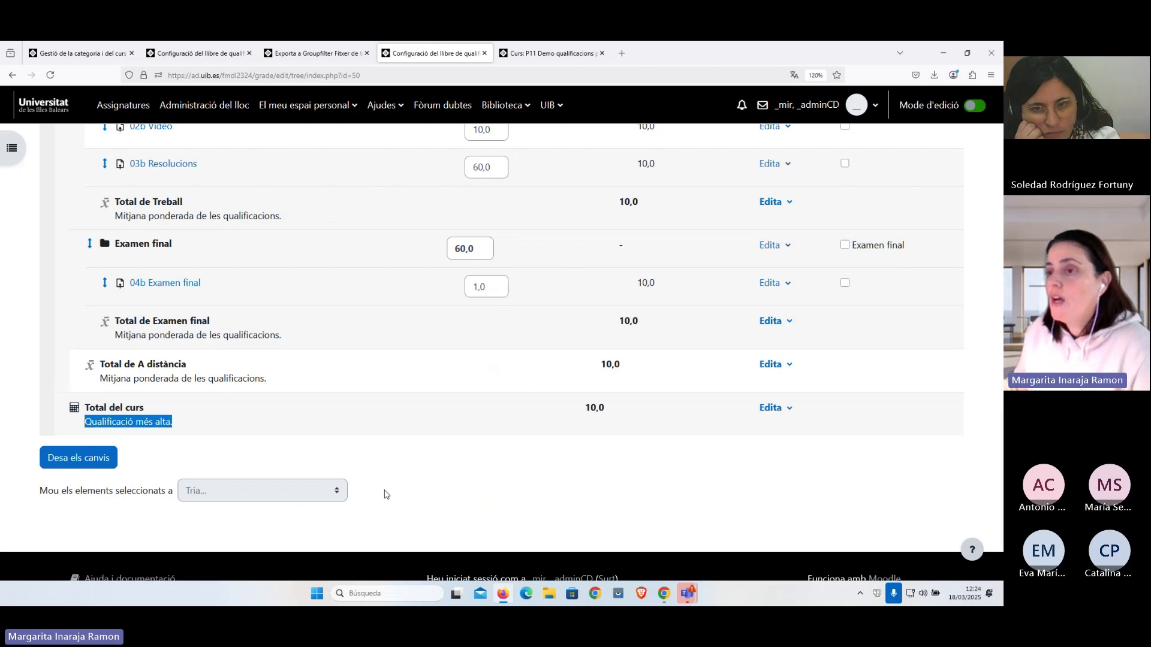
Review the A distància and Presencial itineraries' categories and weights in the gradebook configuration
scroll(384, 491, up, 6)
scroll(377, 486, up, 1)
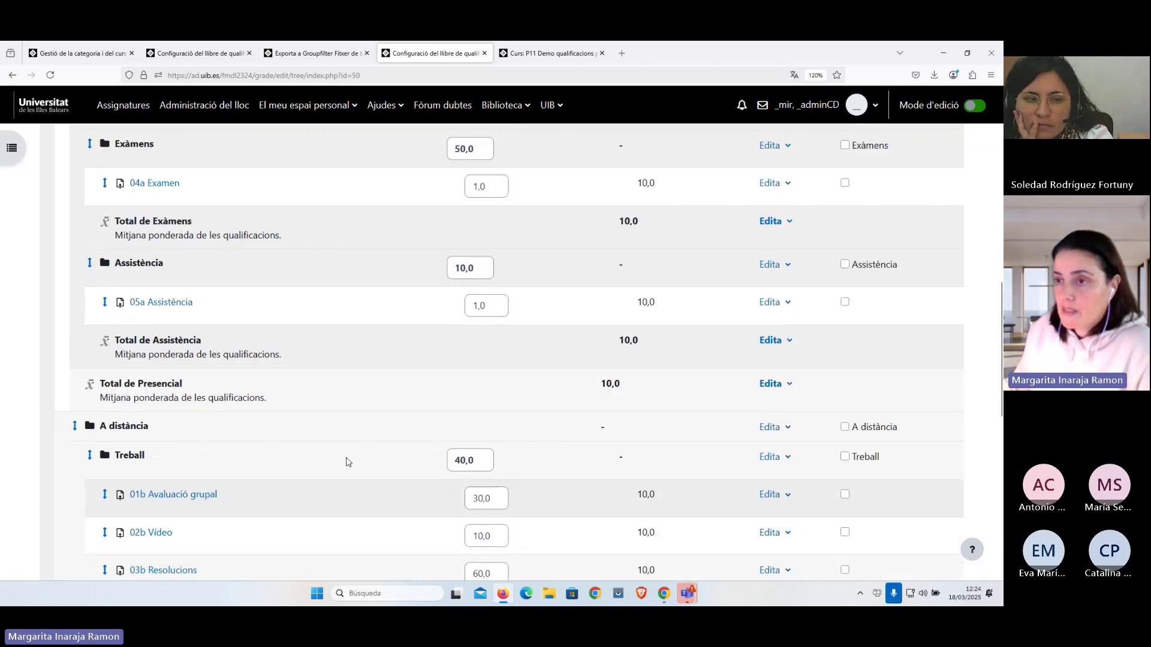
drag(168, 475, 104, 474)
scroll(157, 448, up, 2)
scroll(157, 447, up, 2)
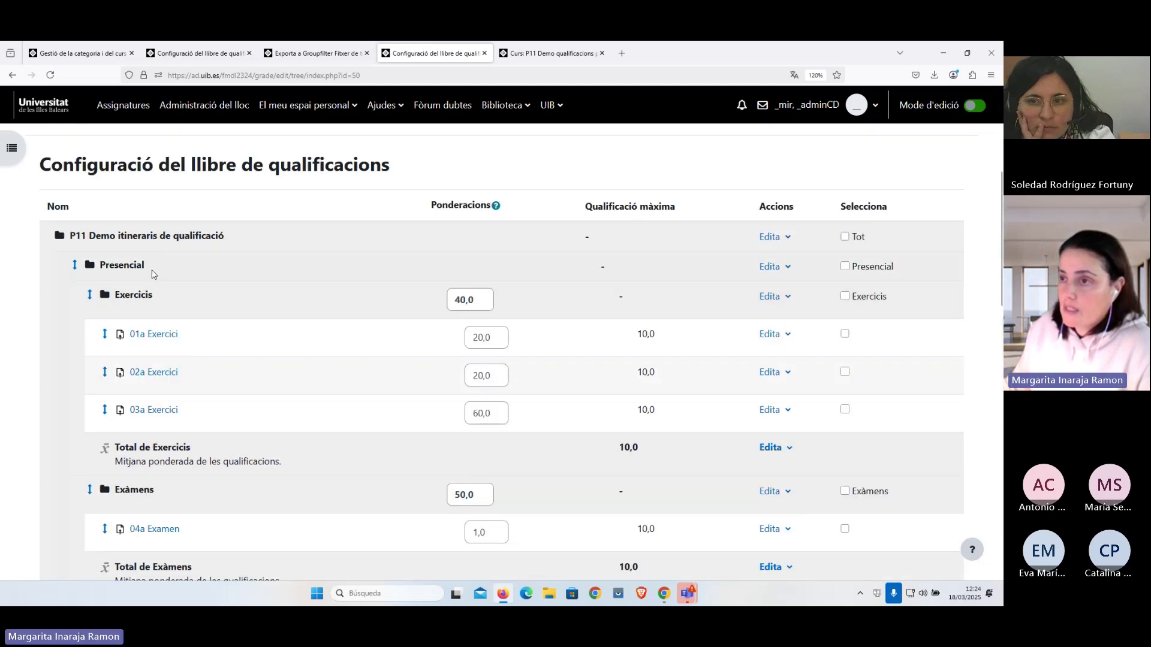
drag(143, 265, 102, 268)
click(220, 273)
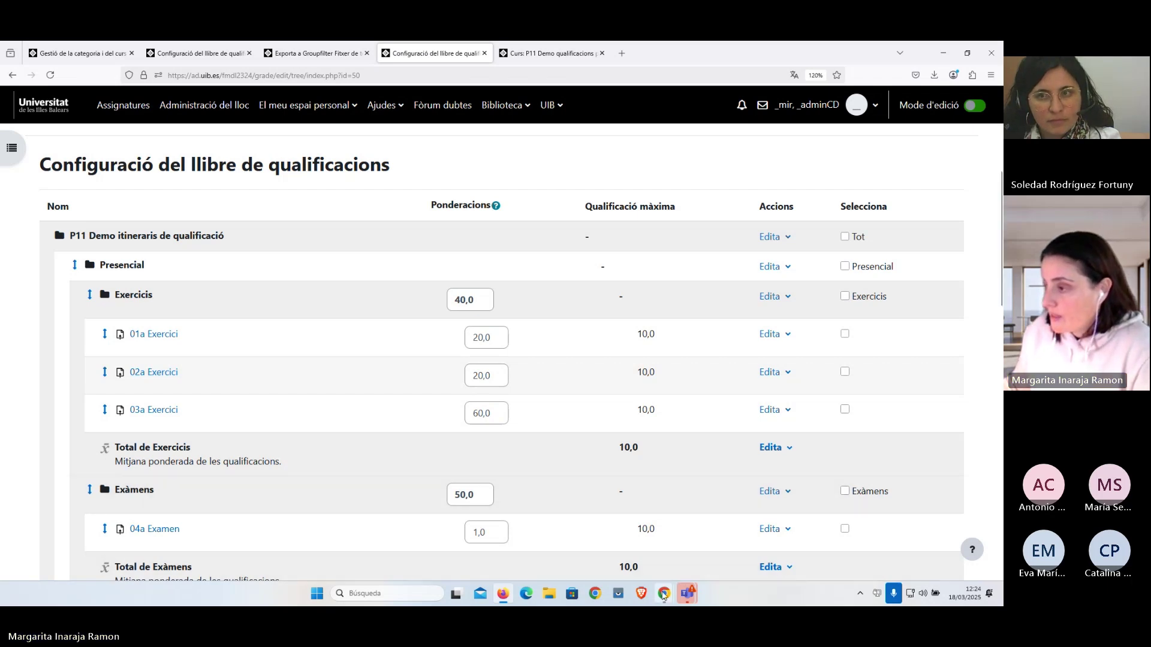
Switch to Chrome and view the imagen1 diagram of the Avaluació de l'assignatura scheme with its Pràctiques and Exàmens branches
mouse_move(664, 595)
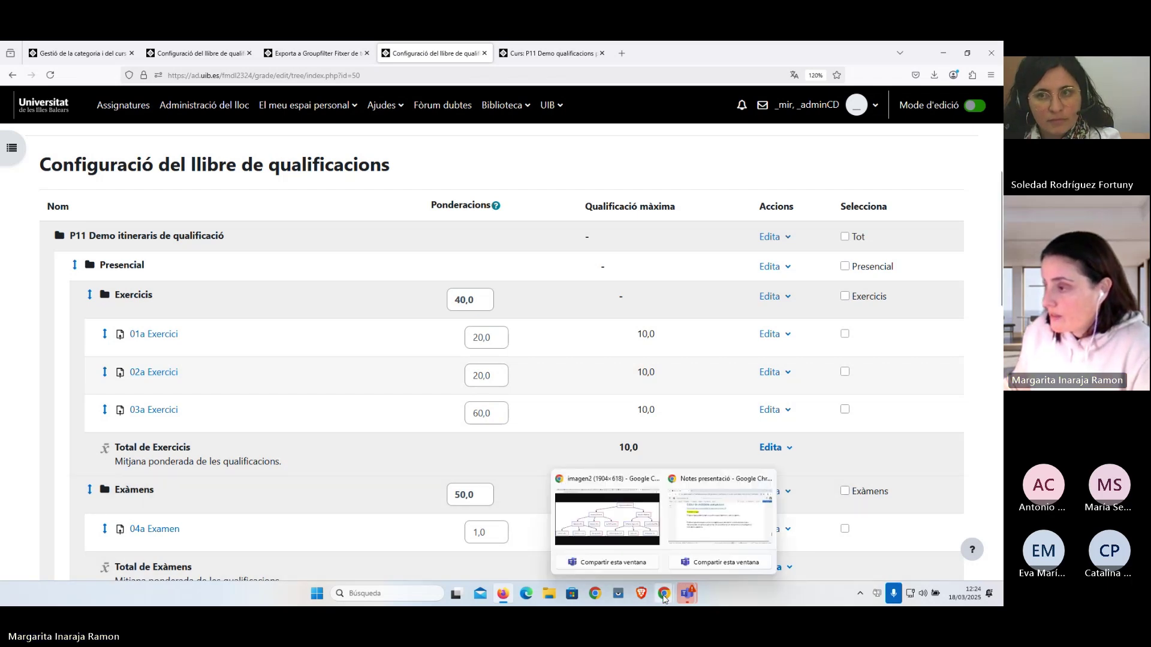
click(582, 535)
click(848, 53)
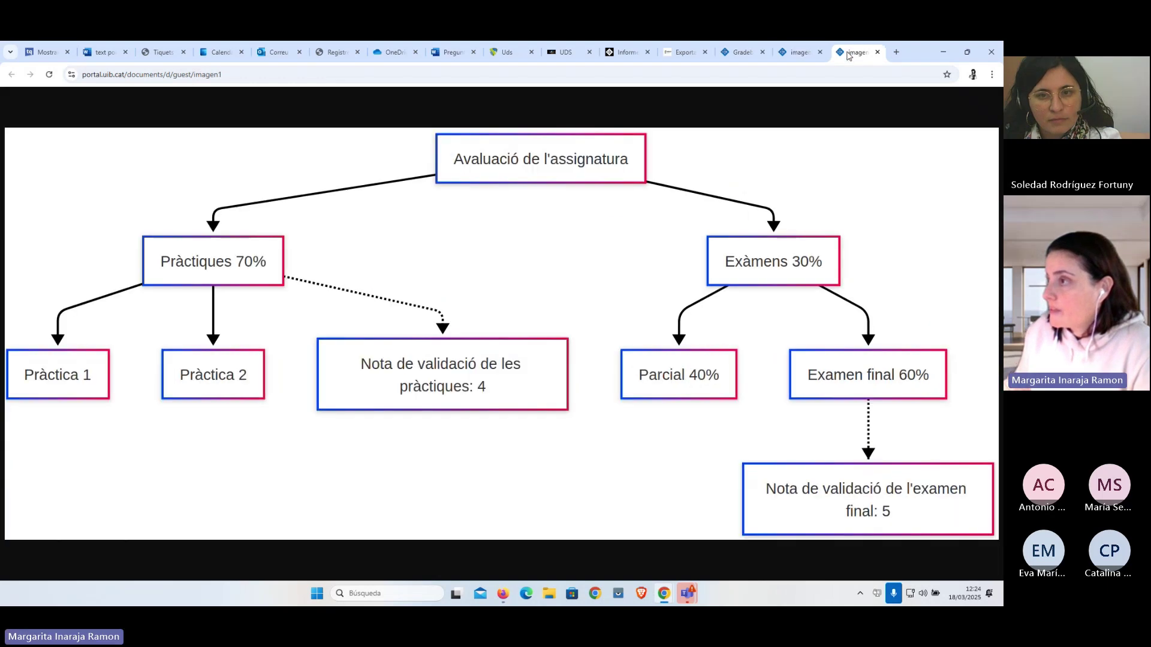
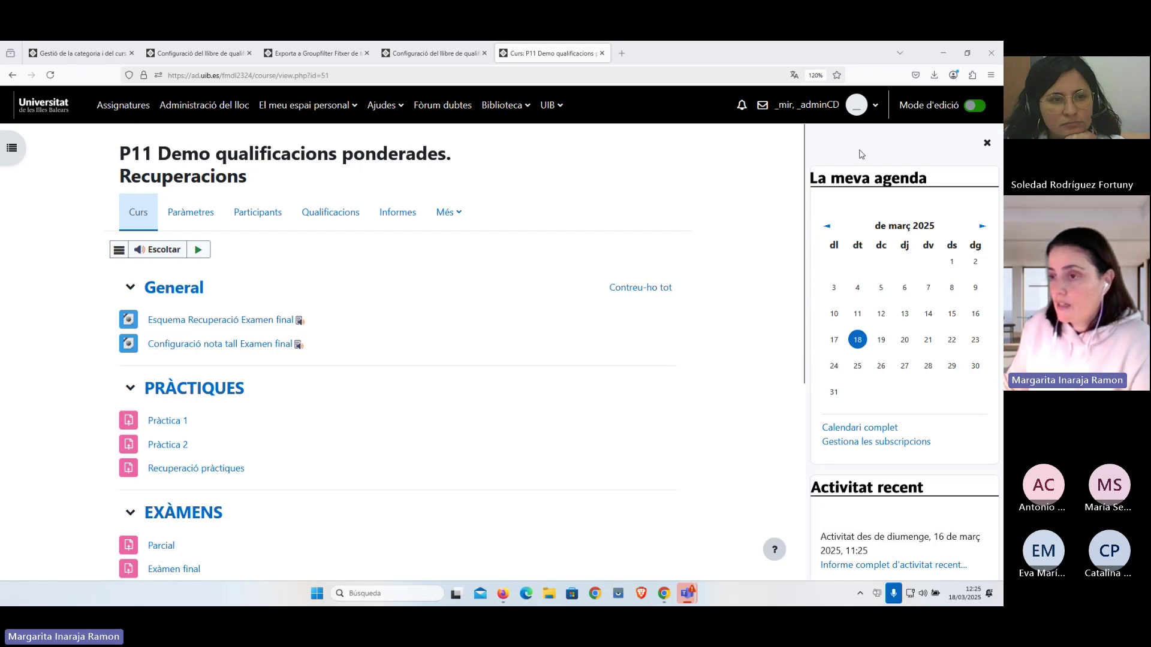
Review the activities of P11 Demo qualificacions ponderades. Recuperacions, and open the multiple-evaluation editor in its grade configuration assistant
scroll(433, 340, down, 5)
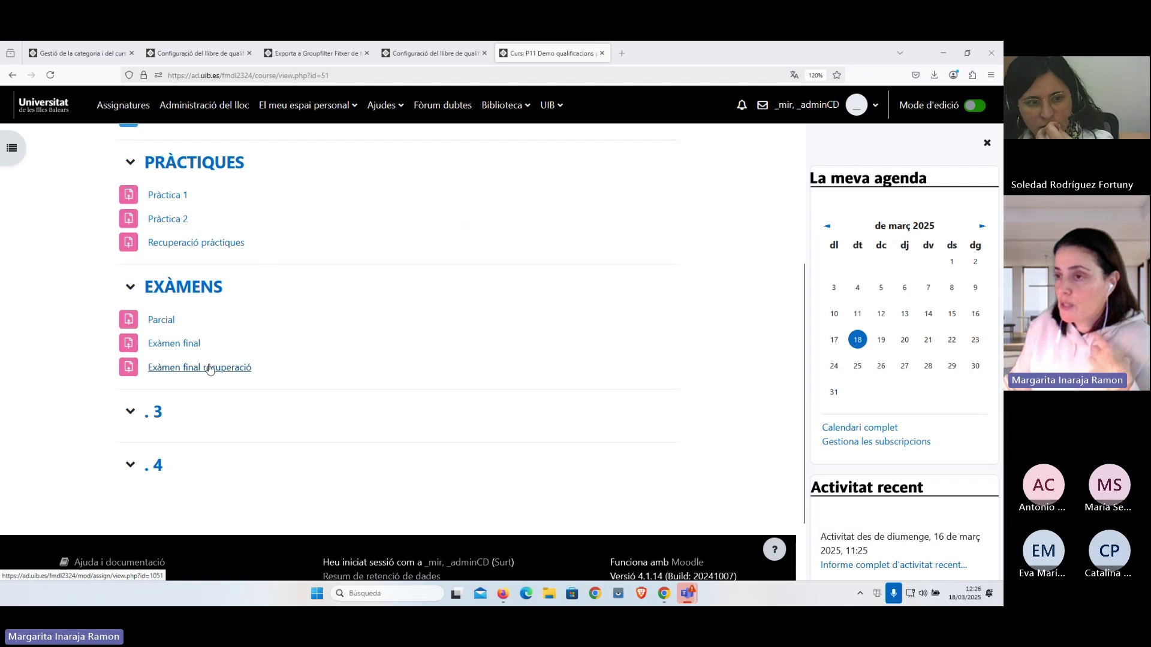
scroll(311, 387, up, 5)
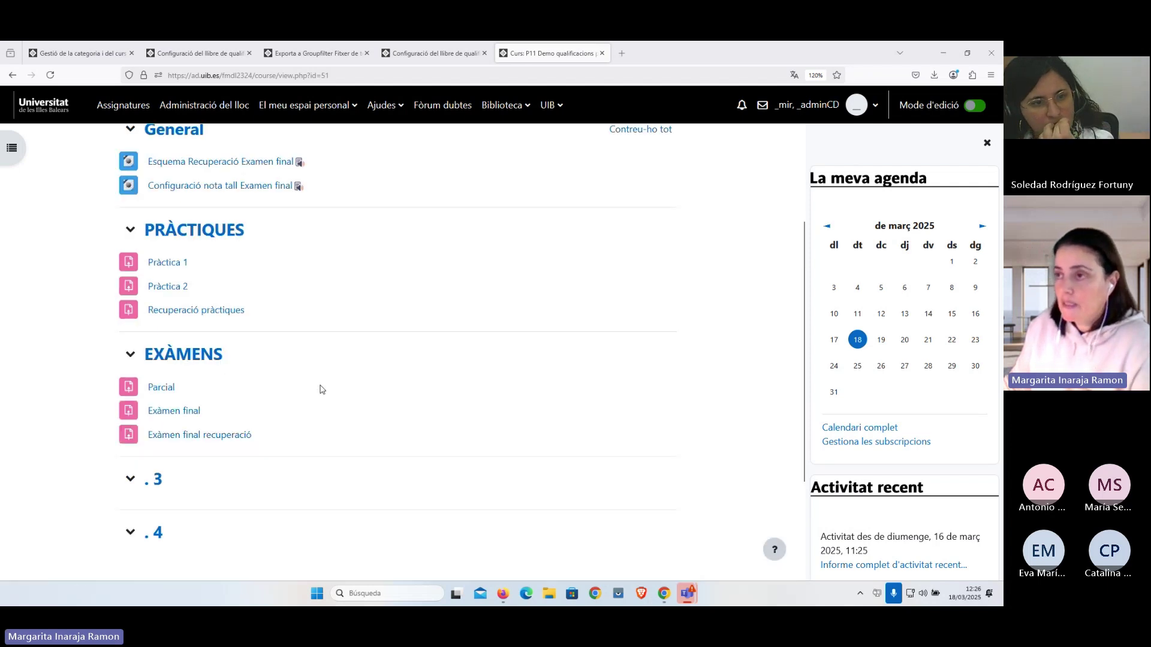
click(329, 215)
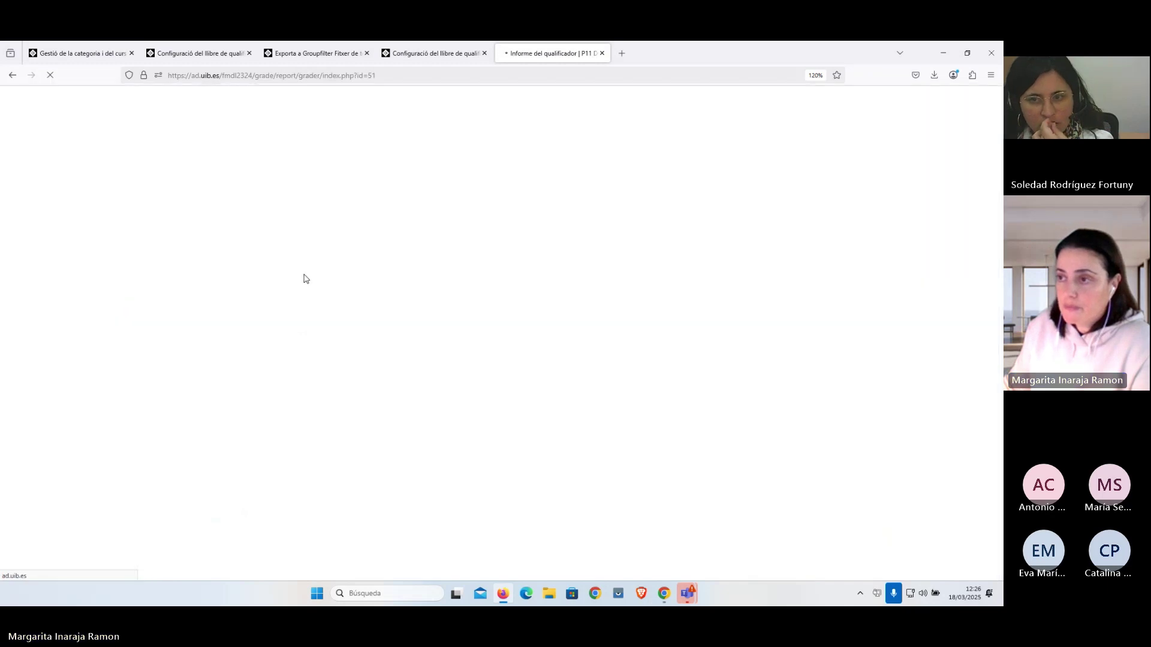
click(208, 262)
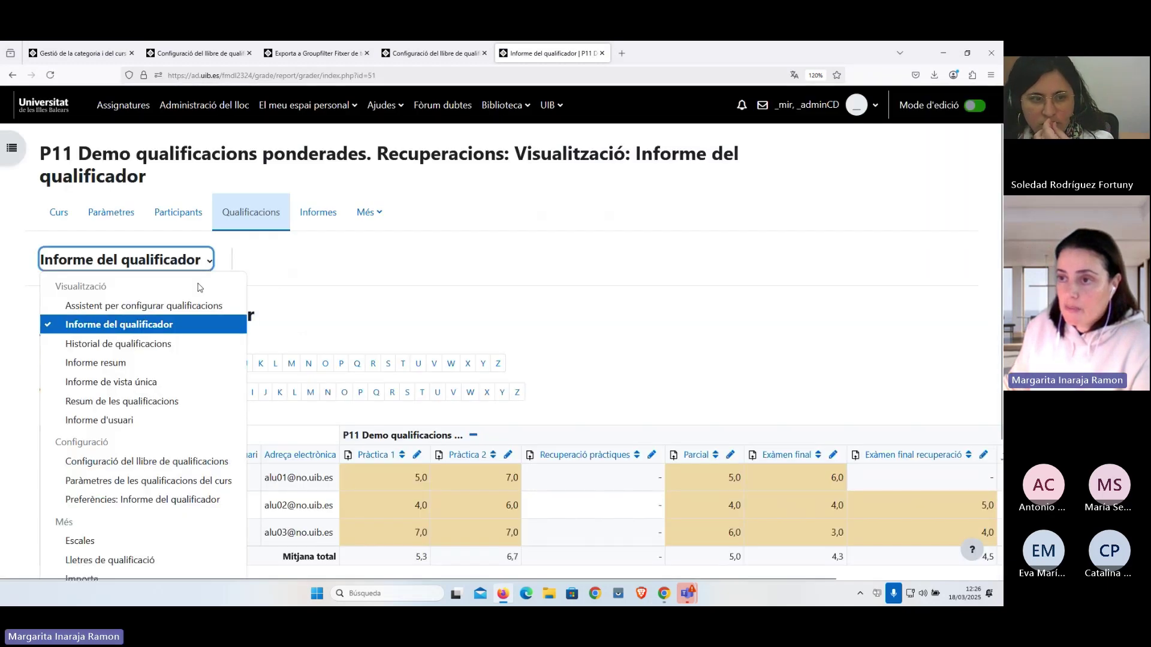
click(196, 307)
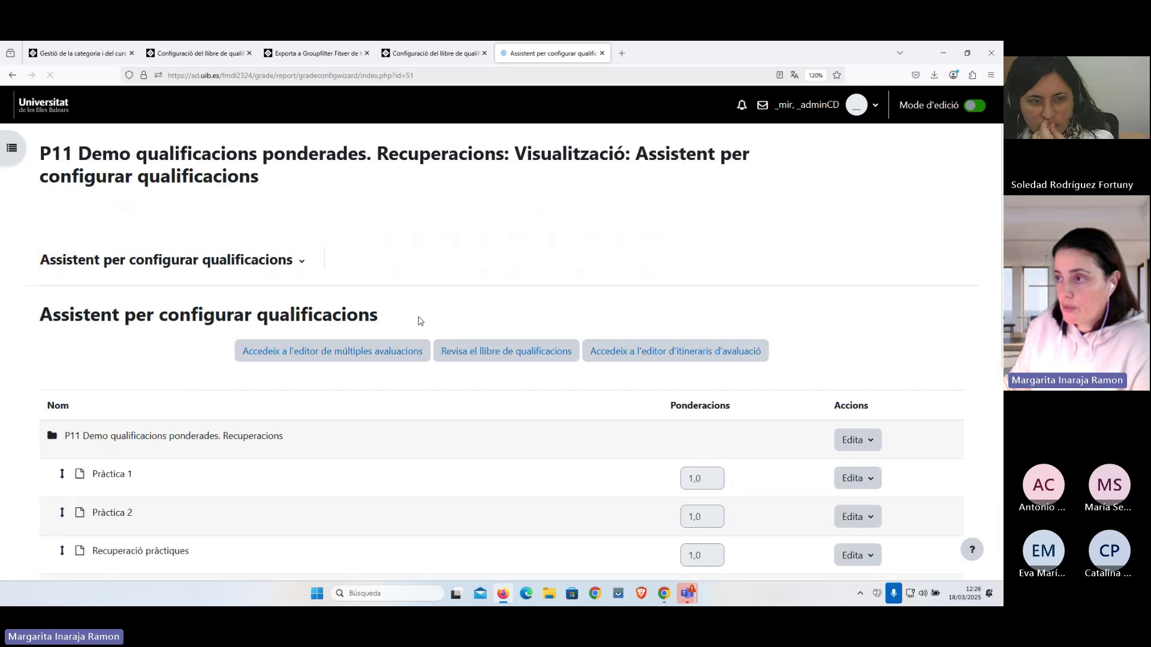
click(327, 361)
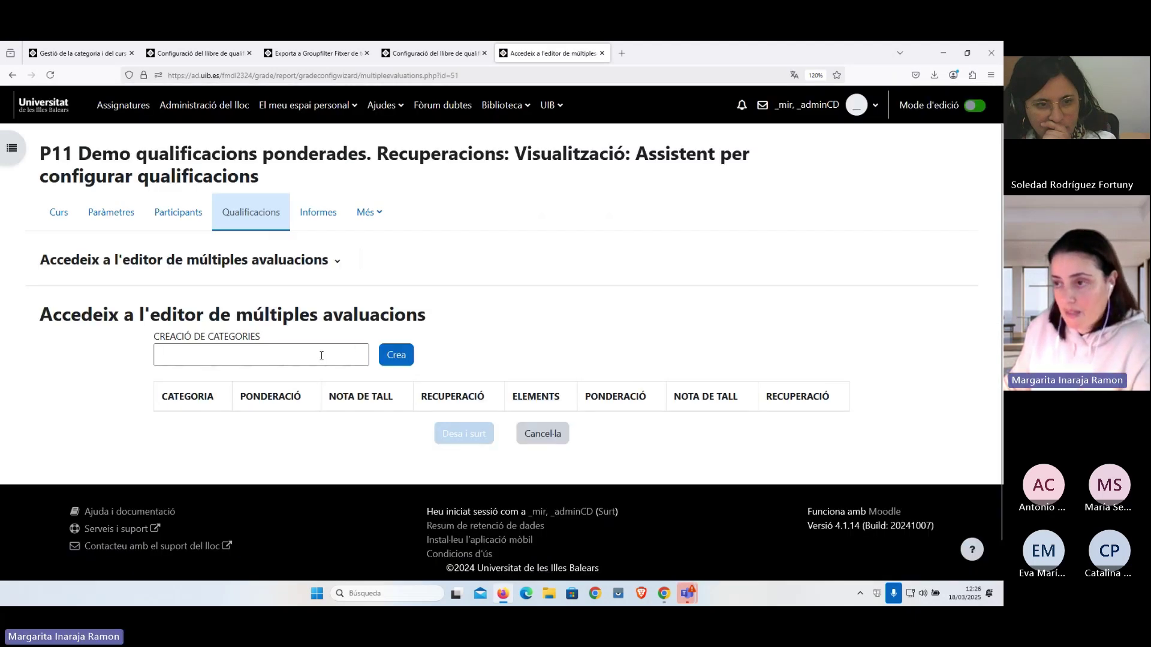
Create a category named Pràctiques in the multiple-evaluation editor
click(318, 354)
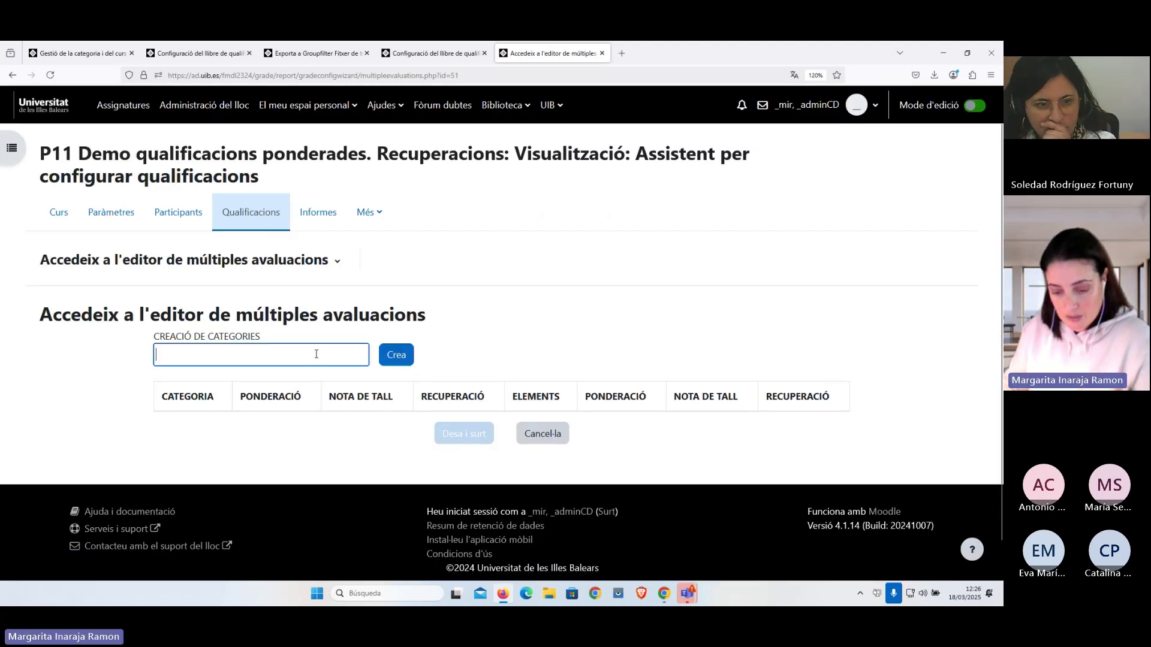
text(PRàct)
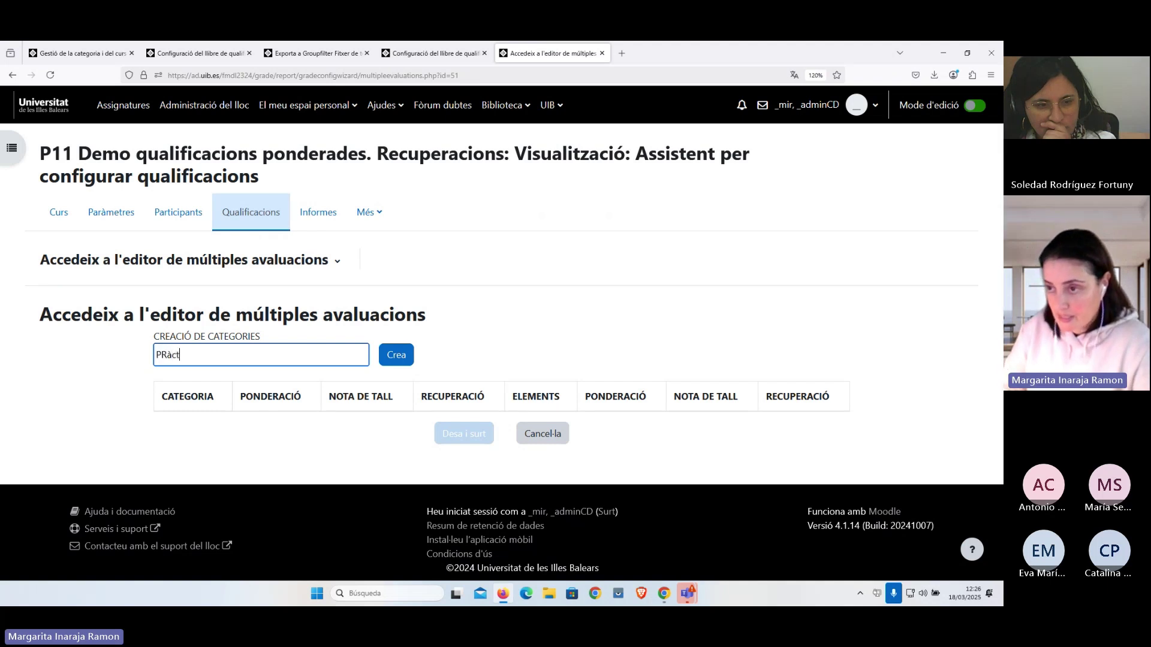
key(BackSpace)
key(BackSpace)
key(BackSpace)
text(ràctiqu)
key(Return)
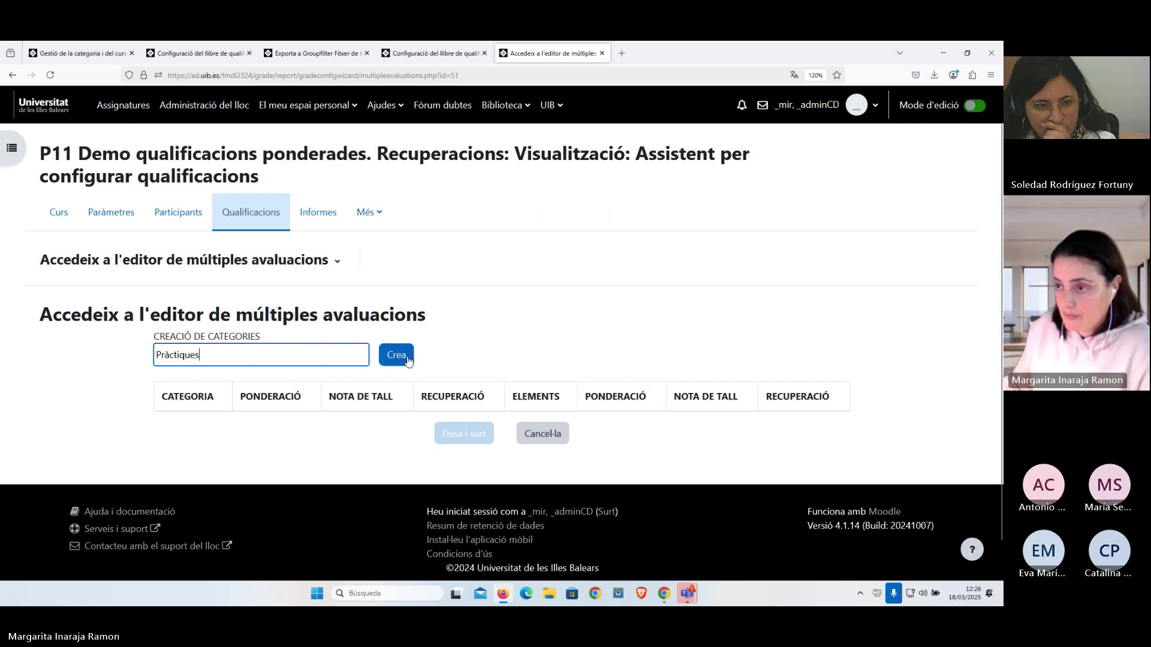
Create a second category named Exàmens
text(Ex)
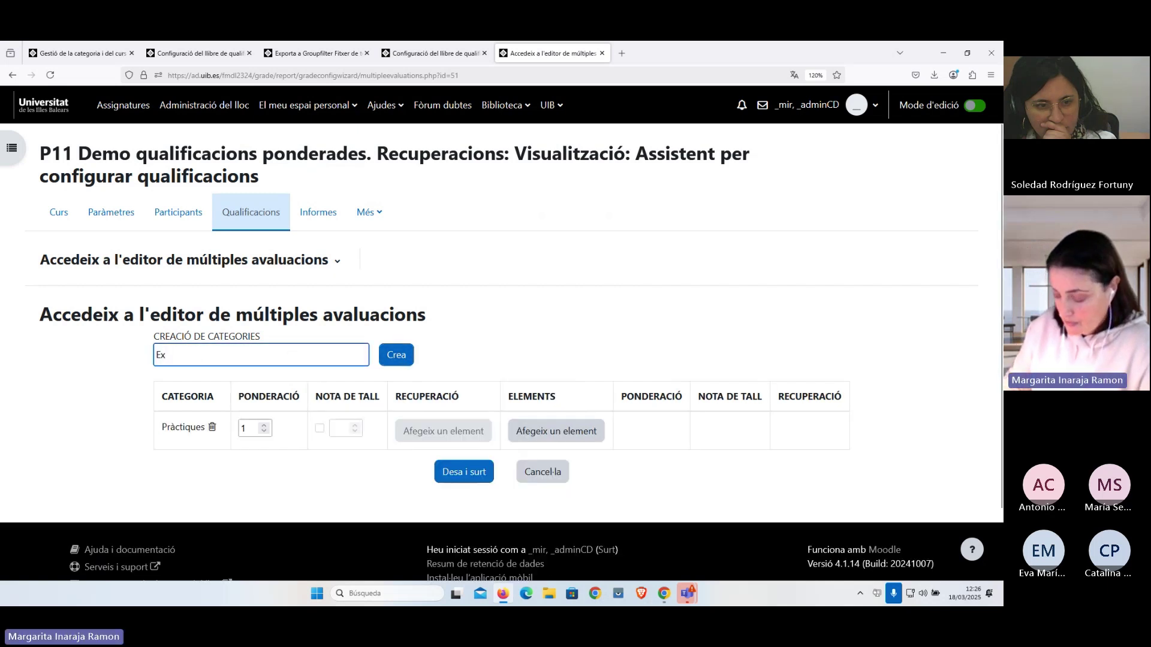
text(àmens)
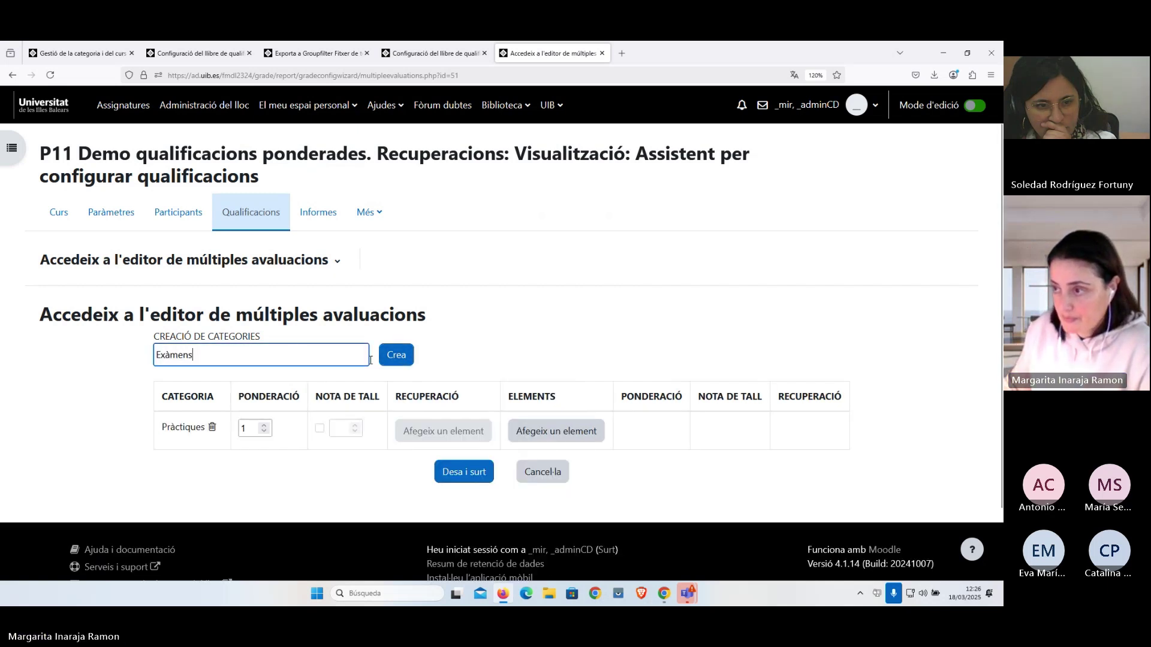
click(396, 356)
Set the category weights to 70 for Pràctiques and 30 for Exàmens
scroll(396, 357, down, 2)
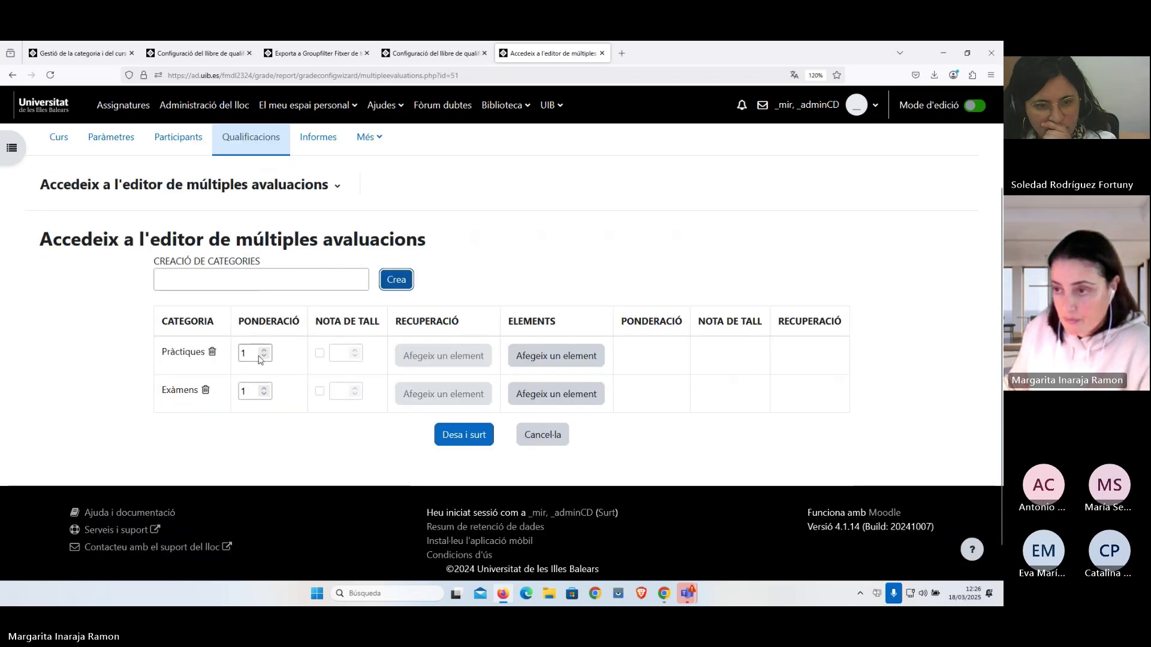
double_click(238, 353)
text(70)
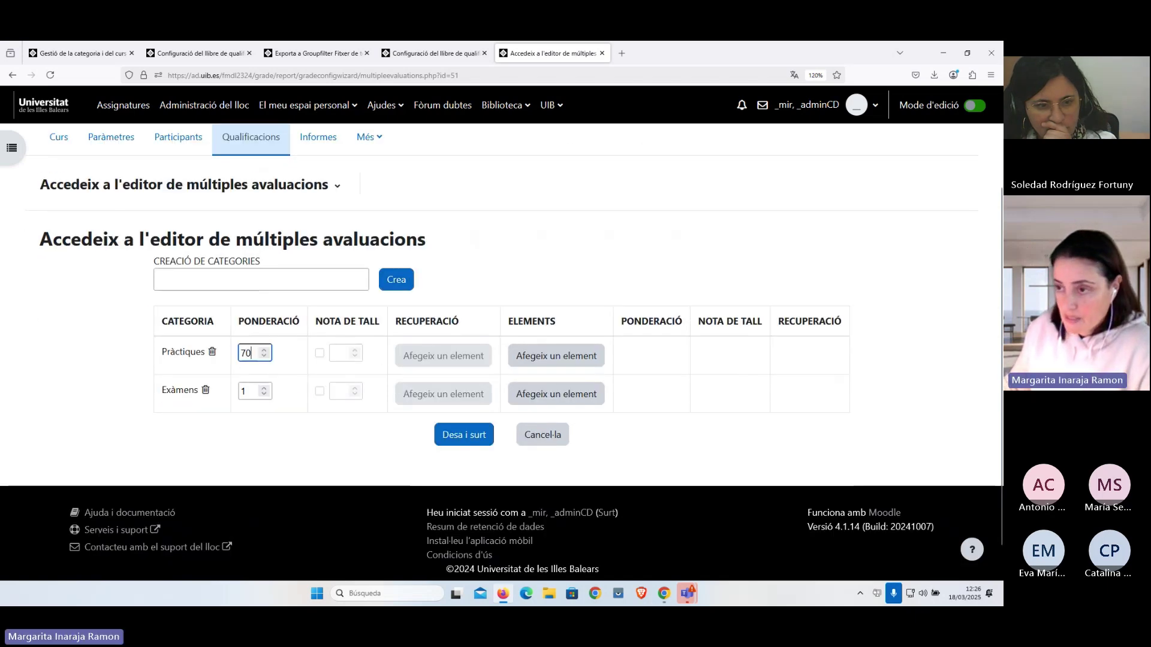
double_click(239, 392)
text(30)
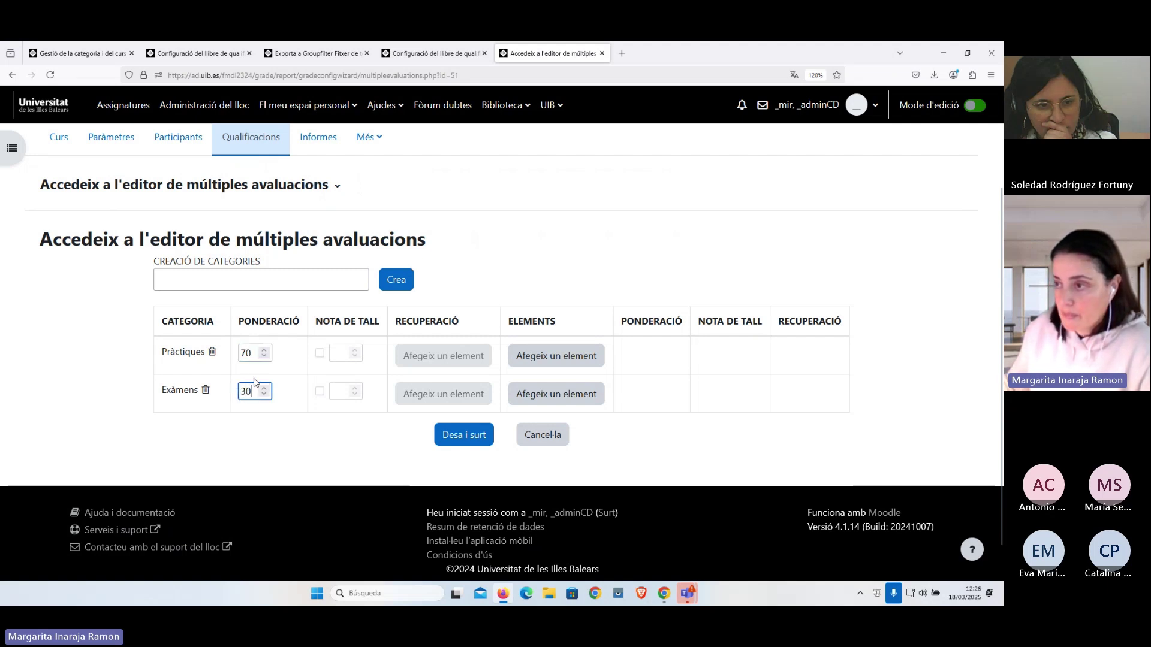
Add the elements Pràctica 1 and Pràctica 2 to the Pràctiques category
click(537, 358)
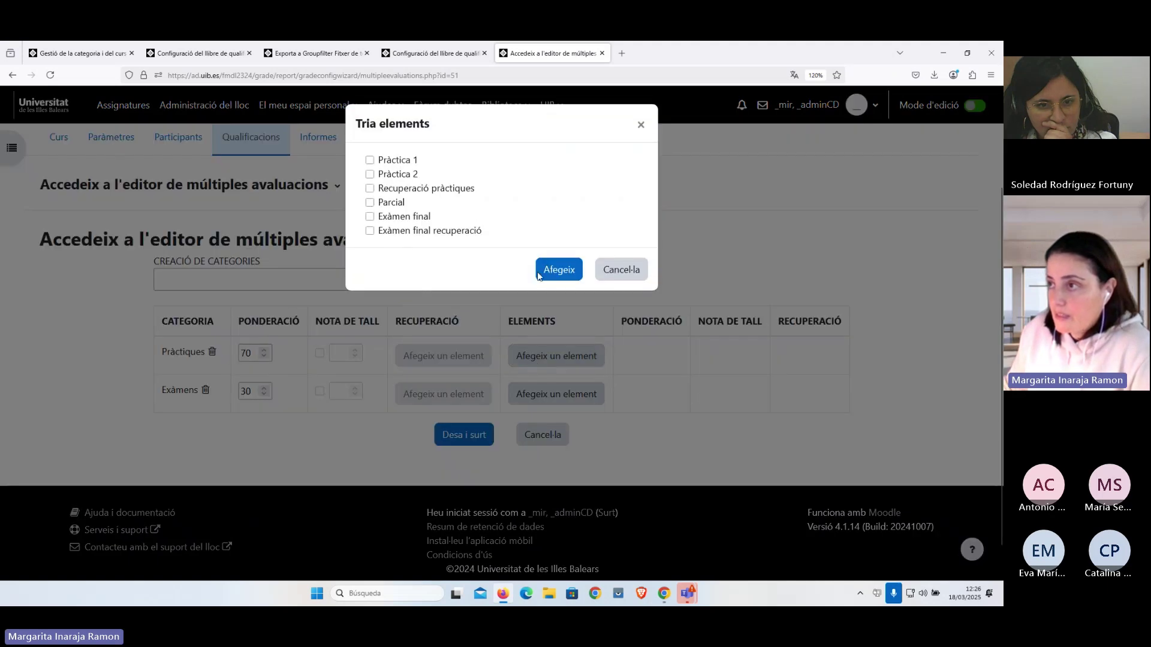
click(369, 175)
click(557, 270)
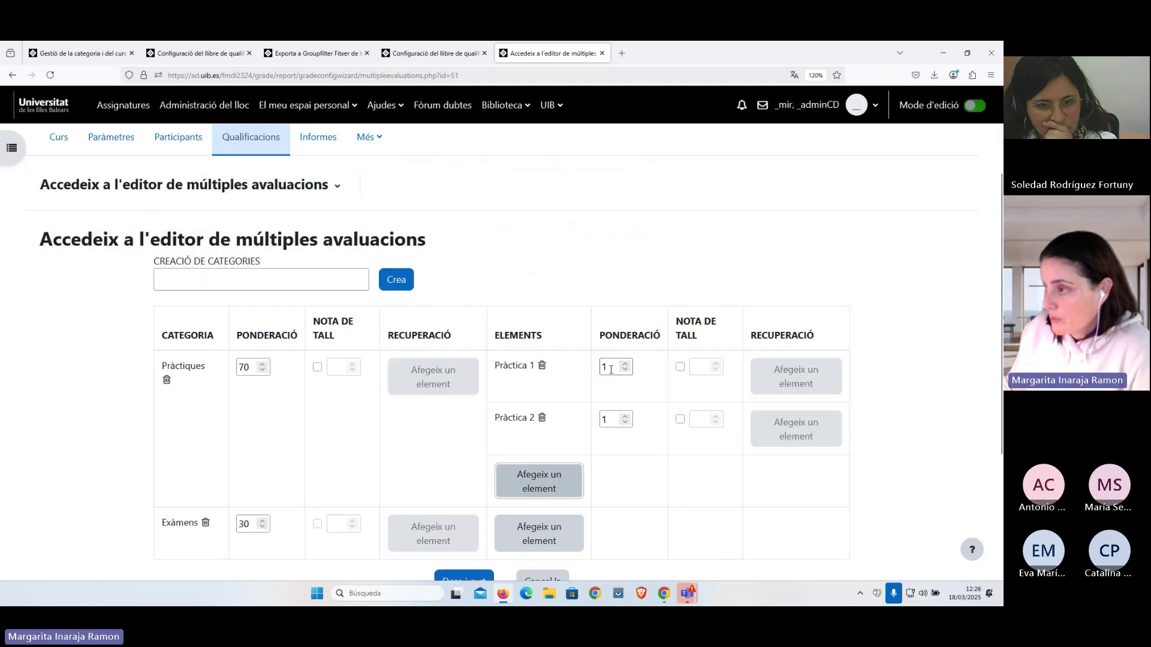
Add the elements Parcial and Exàmen final to the Exàmens category
scroll(610, 372, down, 2)
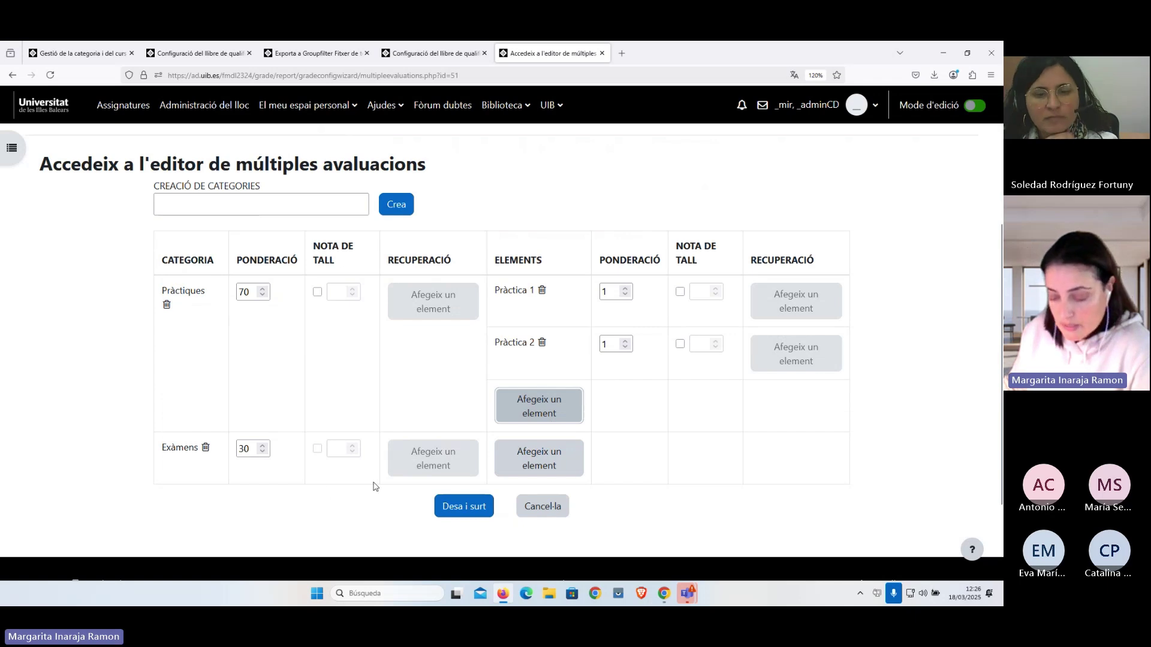
click(532, 462)
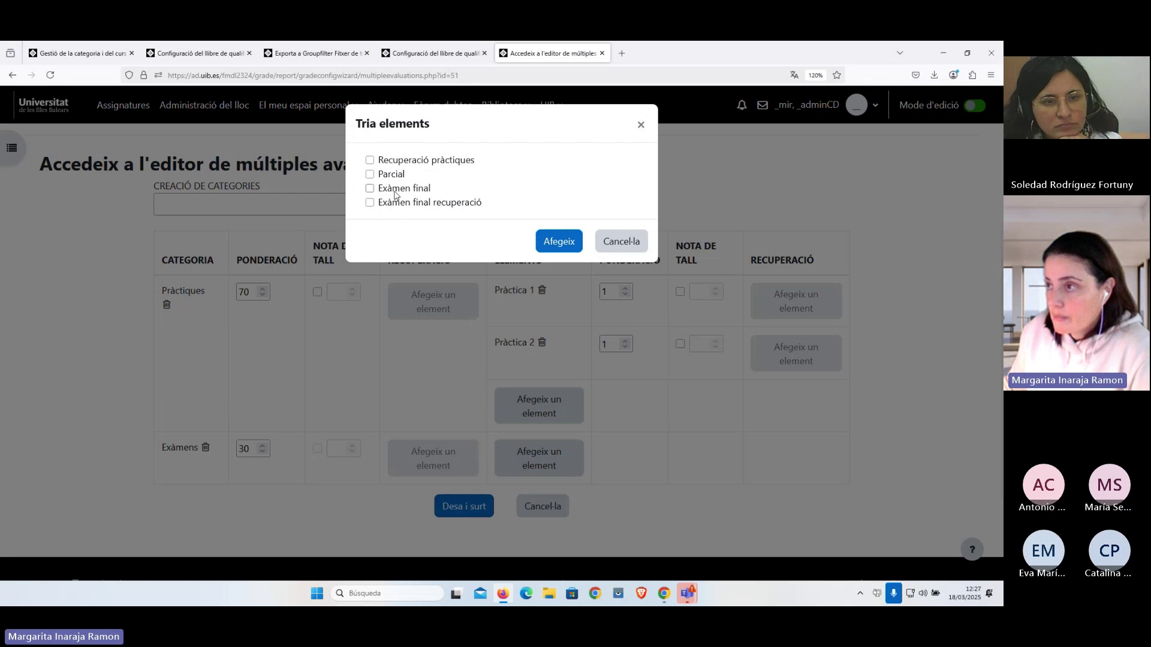
click(370, 174)
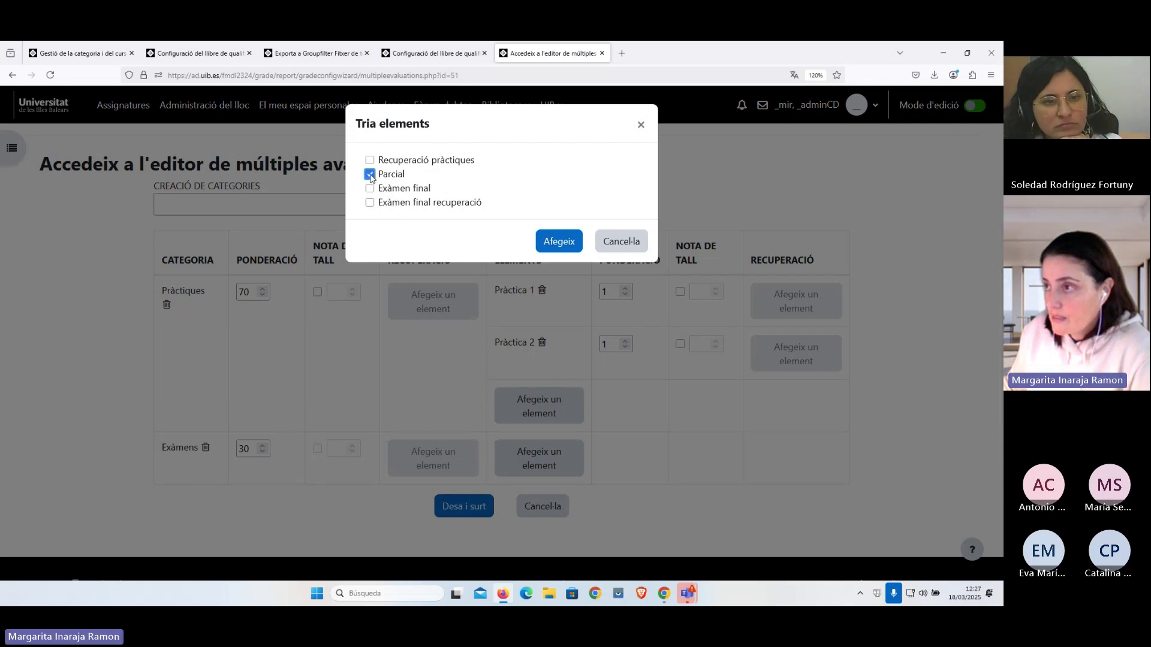
click(369, 189)
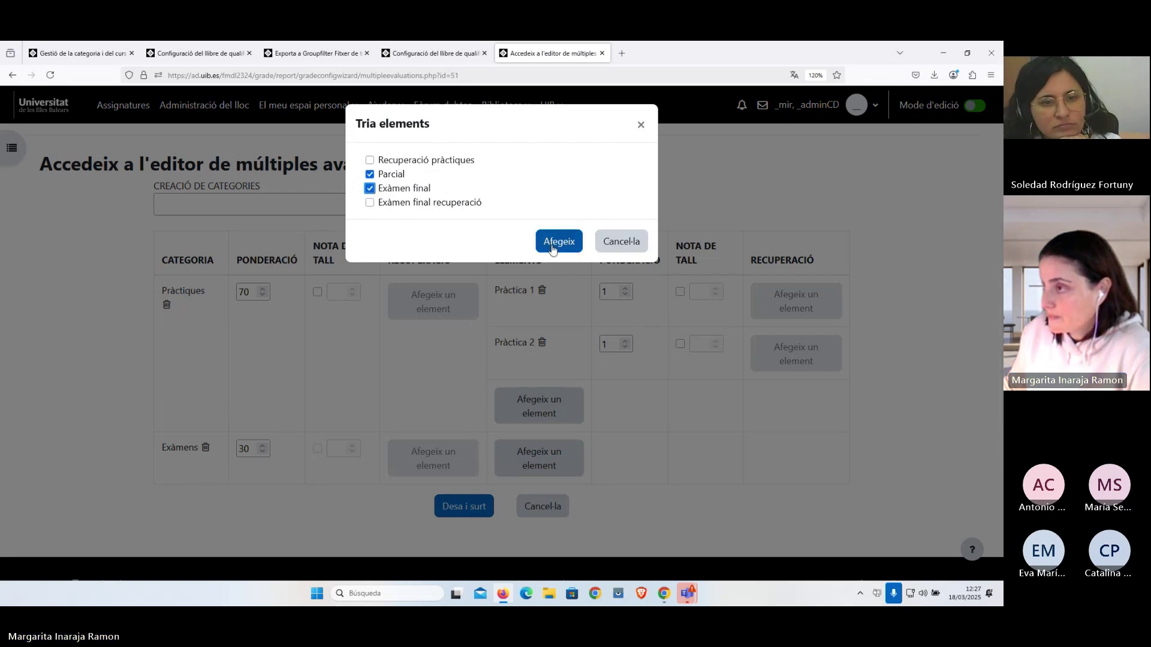
click(557, 243)
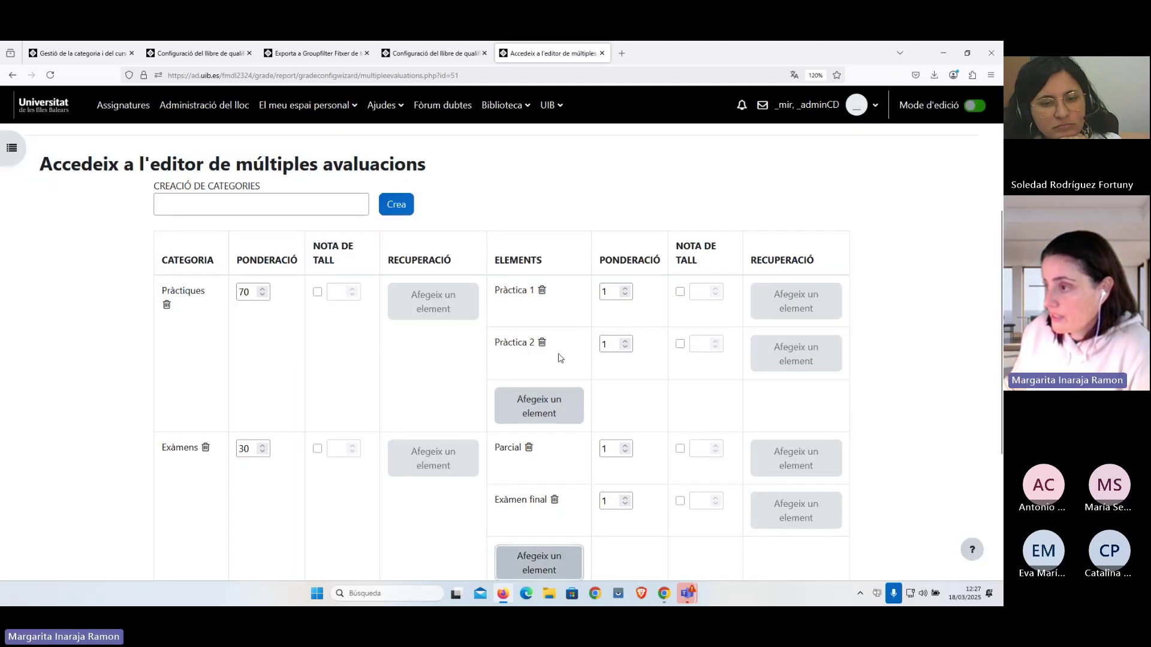
Set the element weights in Exàmens to 40 for Parcial and 60 for Exàmen final
scroll(576, 359, down, 2)
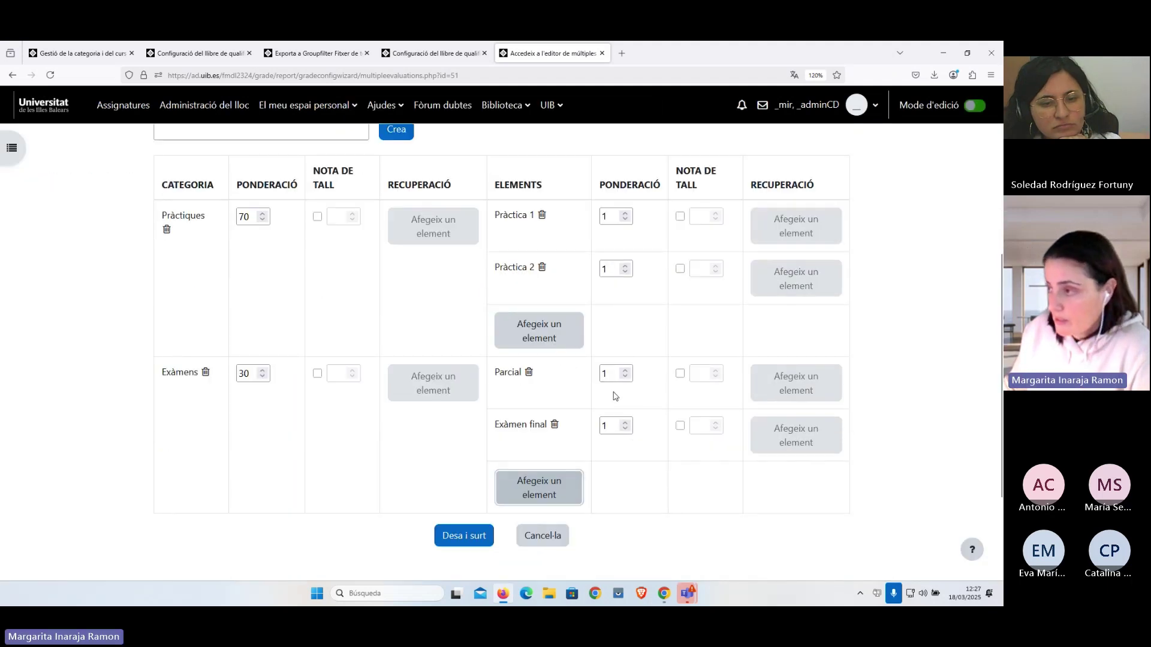
click(598, 373)
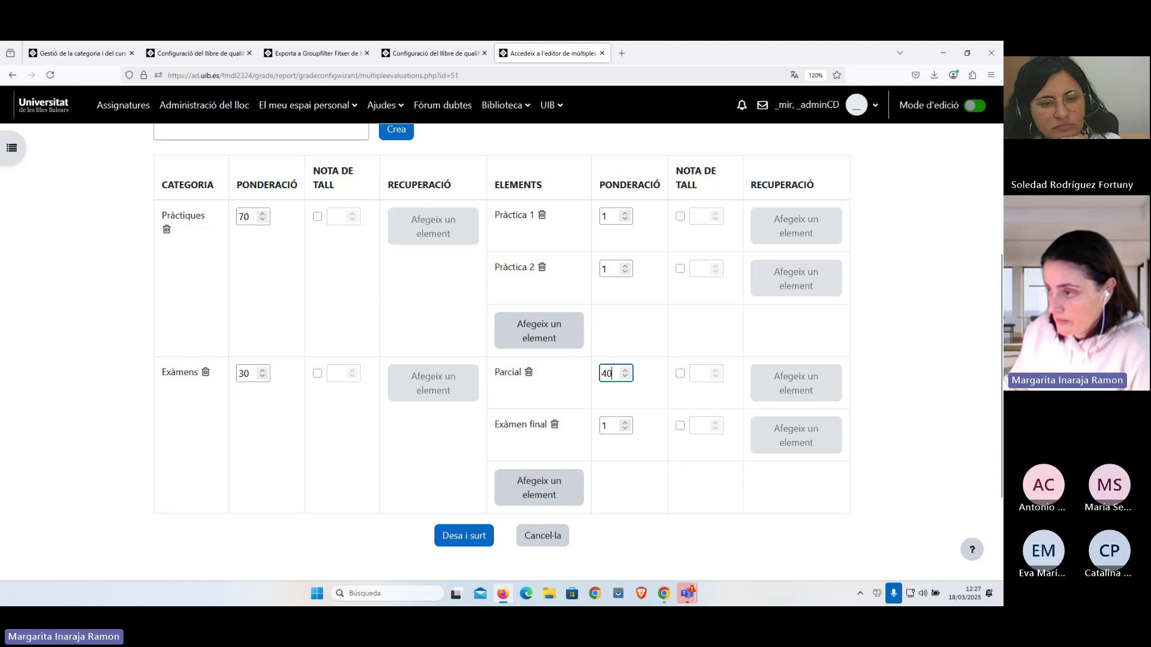
double_click(601, 426)
text(60)
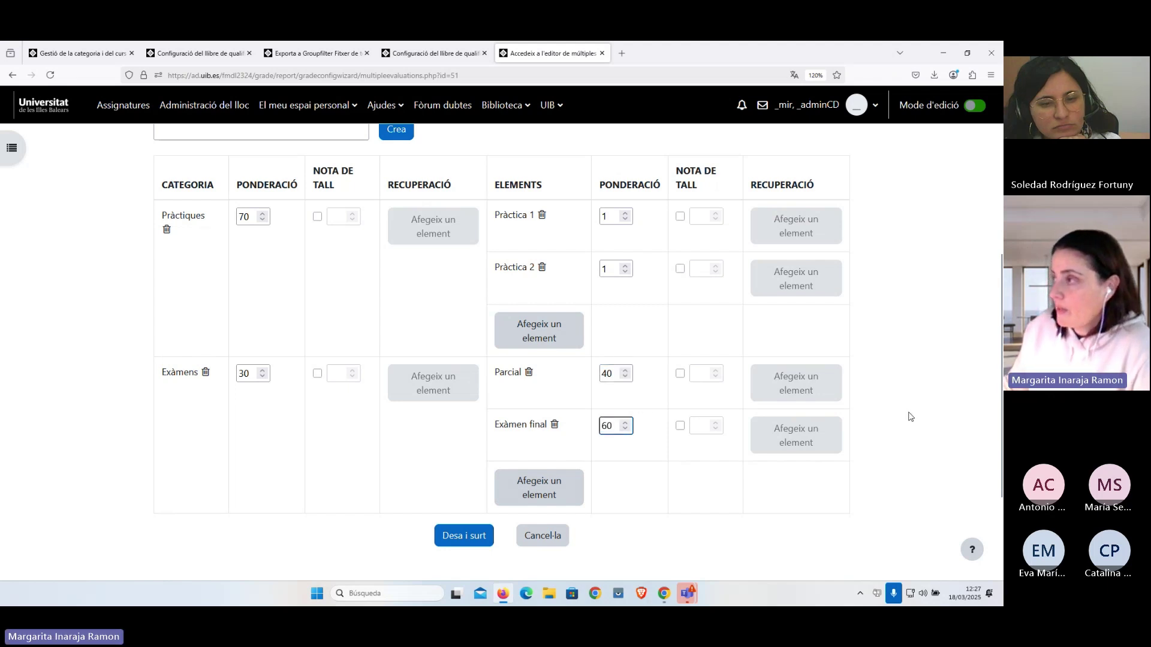
click(869, 149)
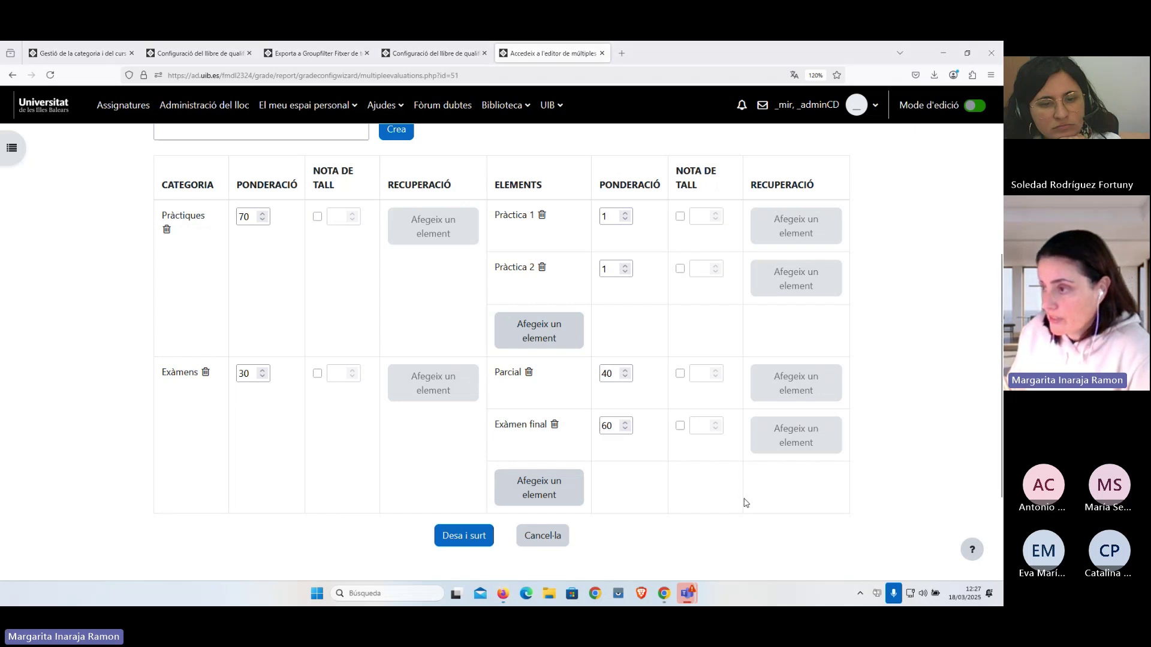
Enable a cut-off grade of 5 for Exàmen final and add Exàmen final recuperació as its recovery element
click(681, 427)
click(704, 427)
text(5)
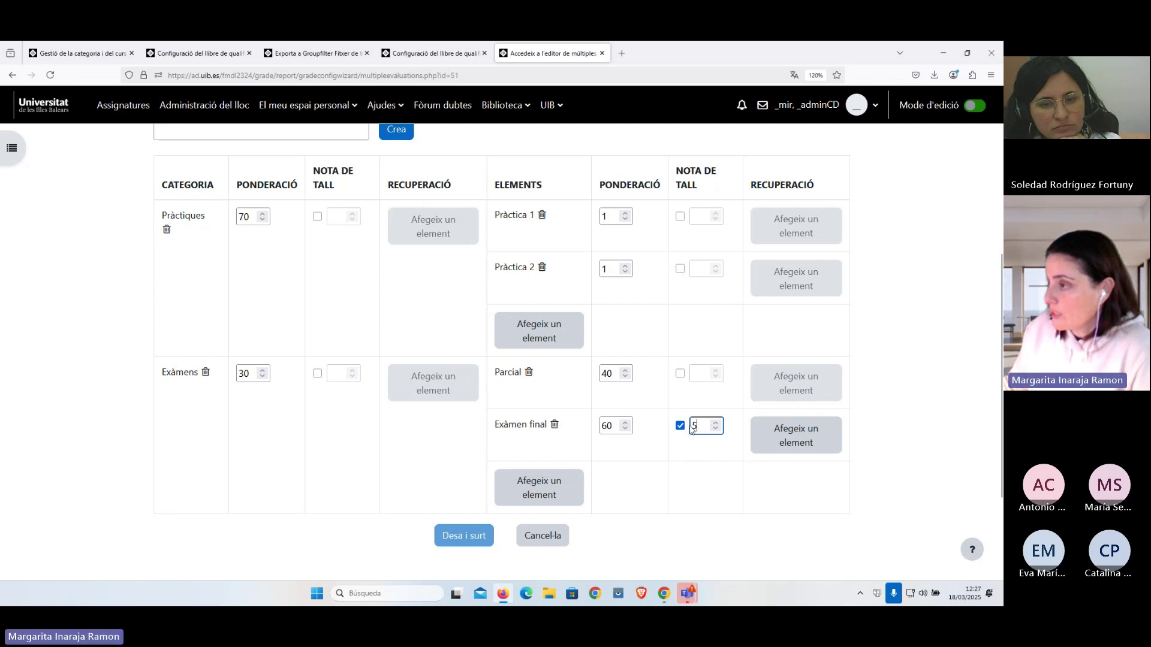
click(800, 443)
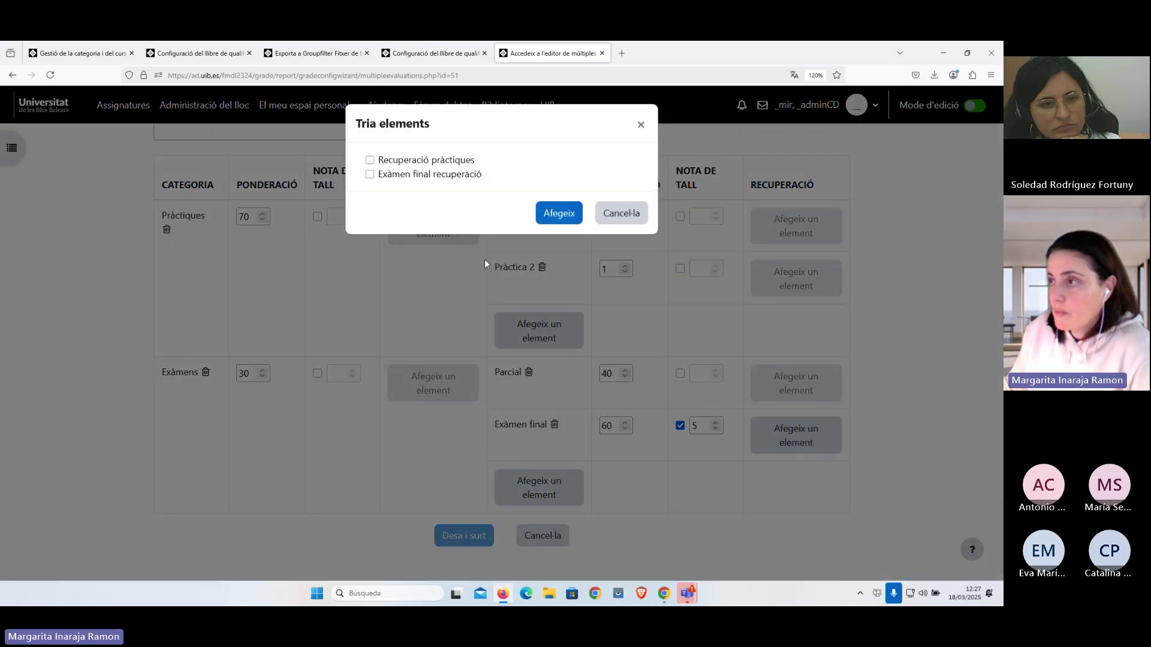
click(370, 175)
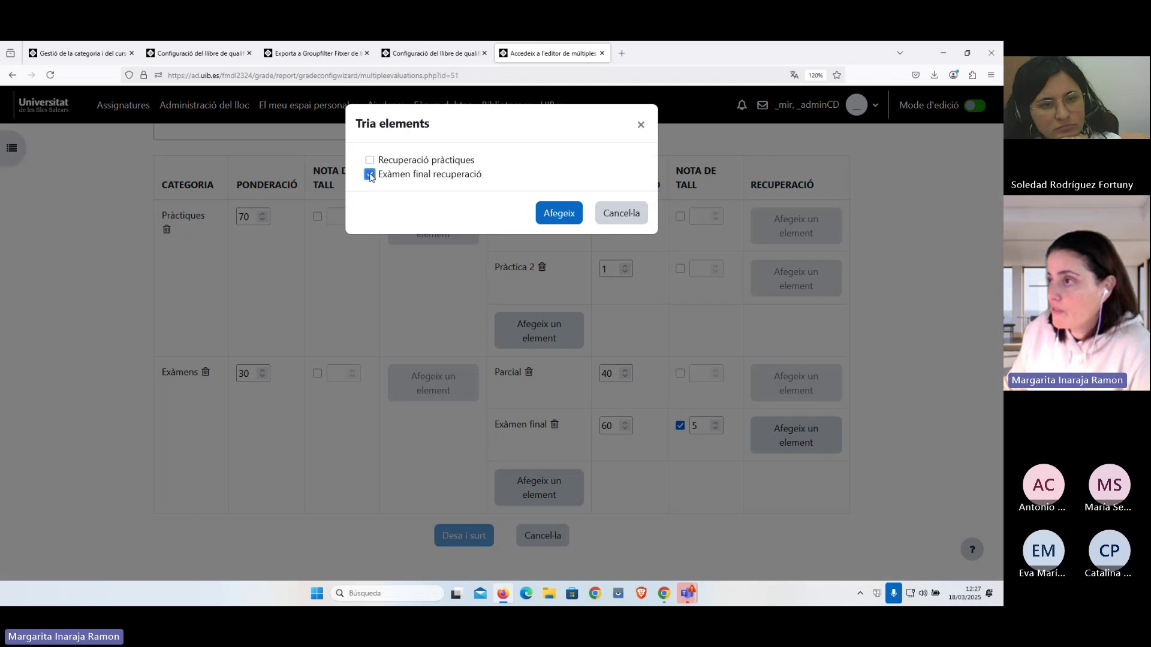
click(548, 216)
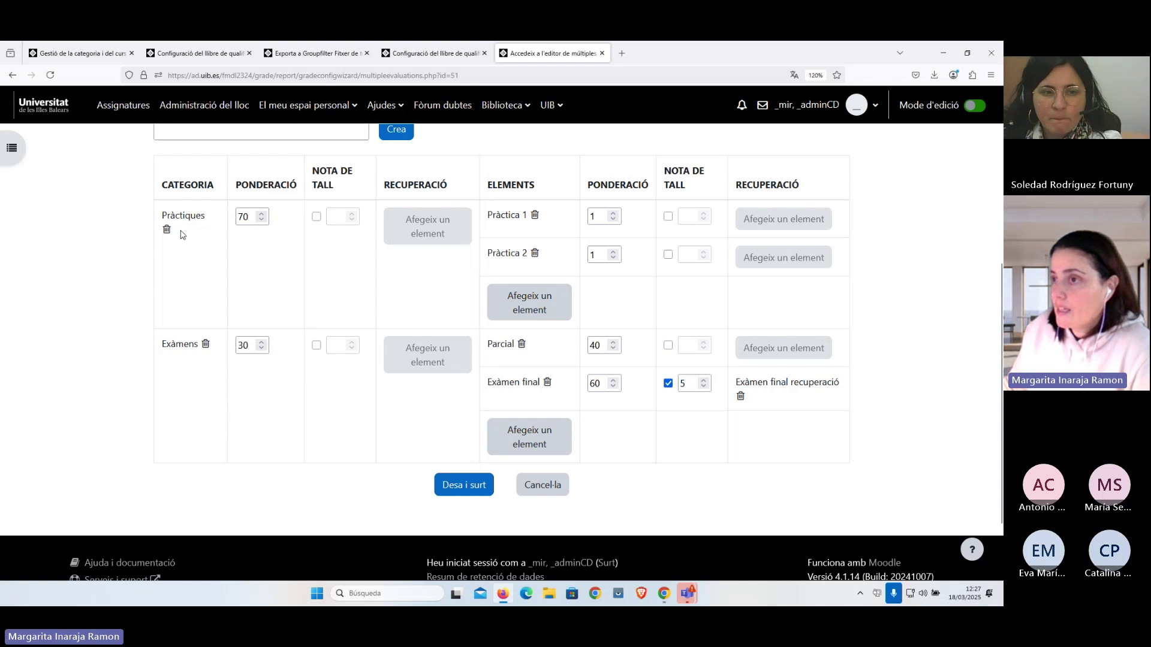
Enable a cut-off grade of 4 for the Pràctiques category, add Recuperació pràctiques as its recovery element, and save the configuration
click(316, 217)
click(333, 218)
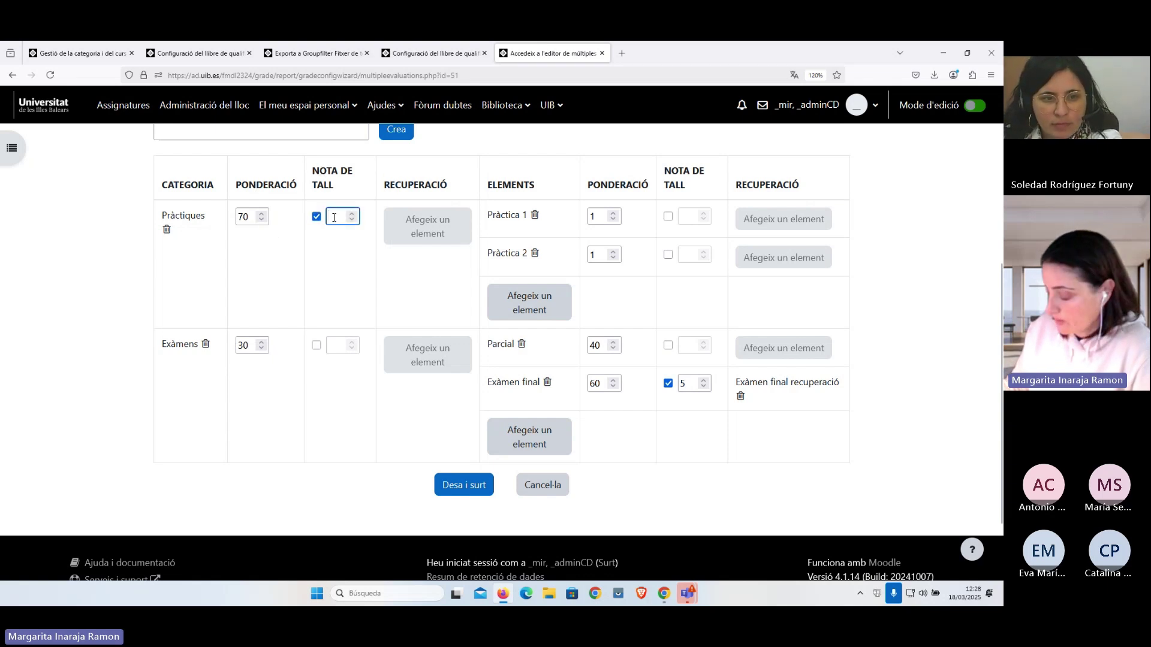
text(4)
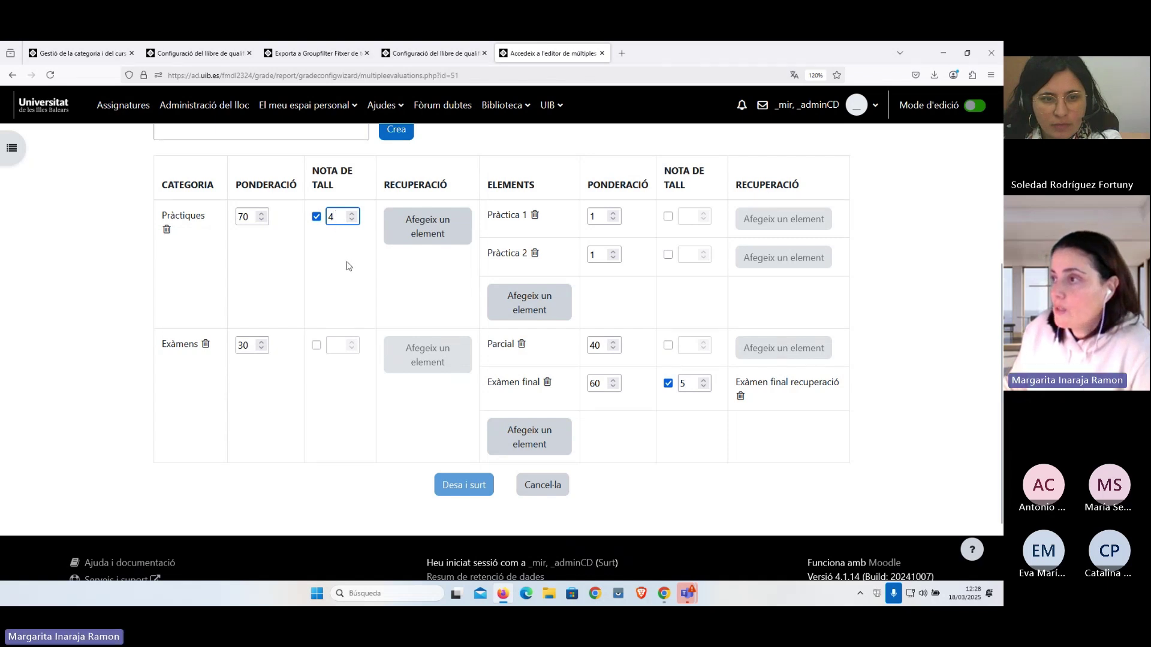
click(424, 227)
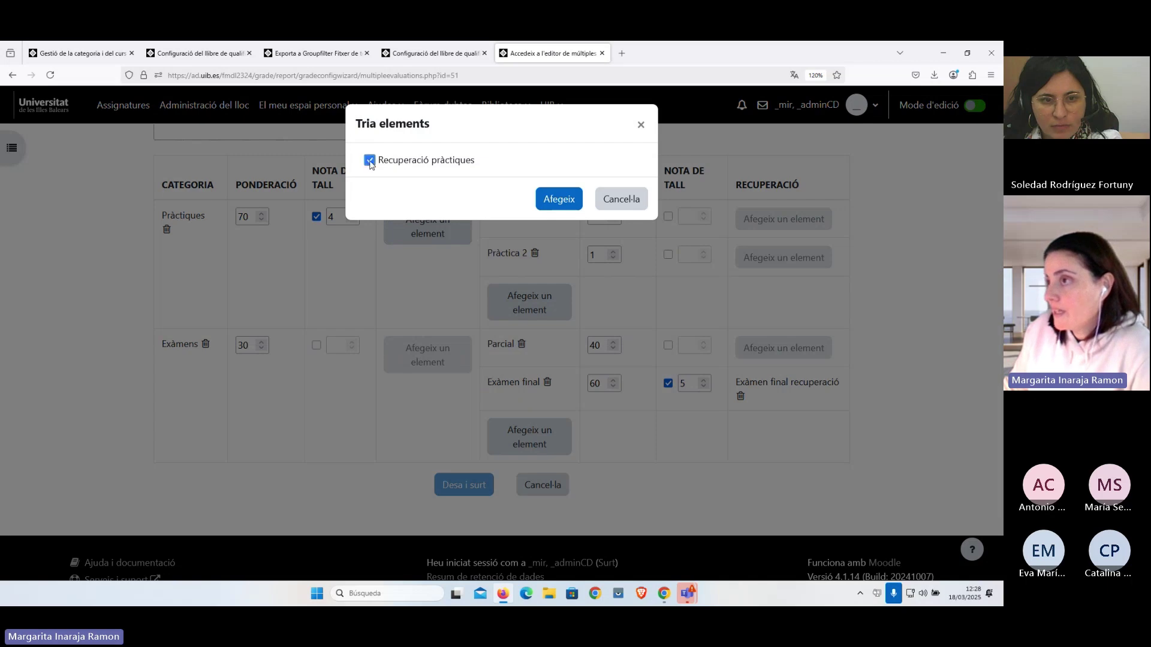
click(549, 200)
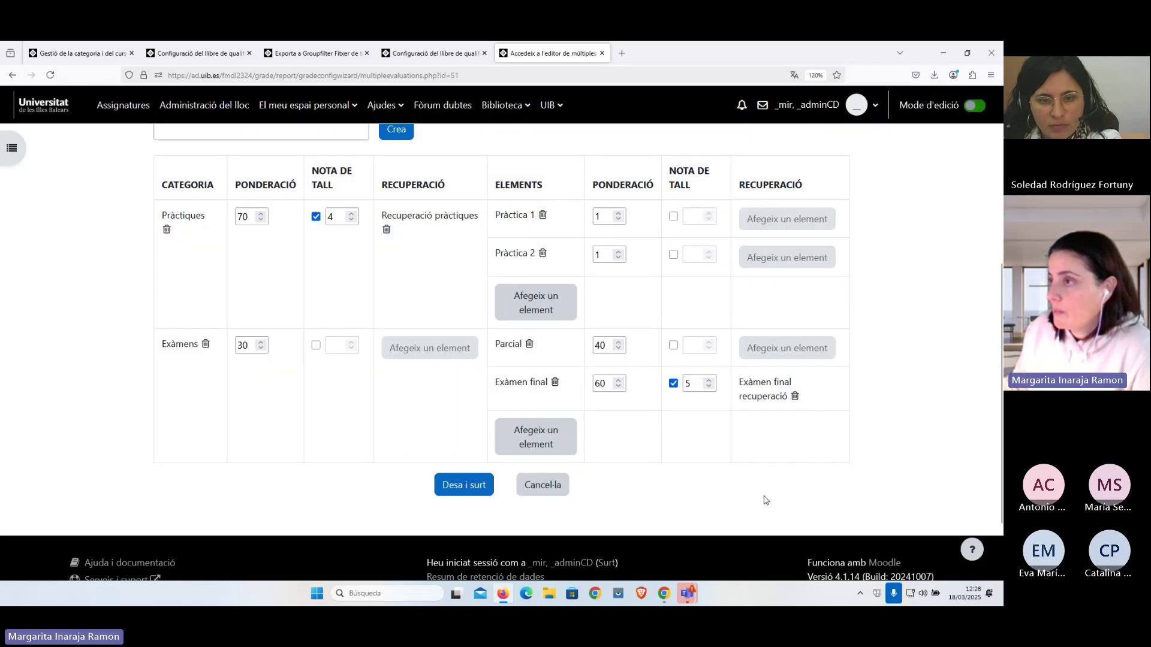
click(462, 487)
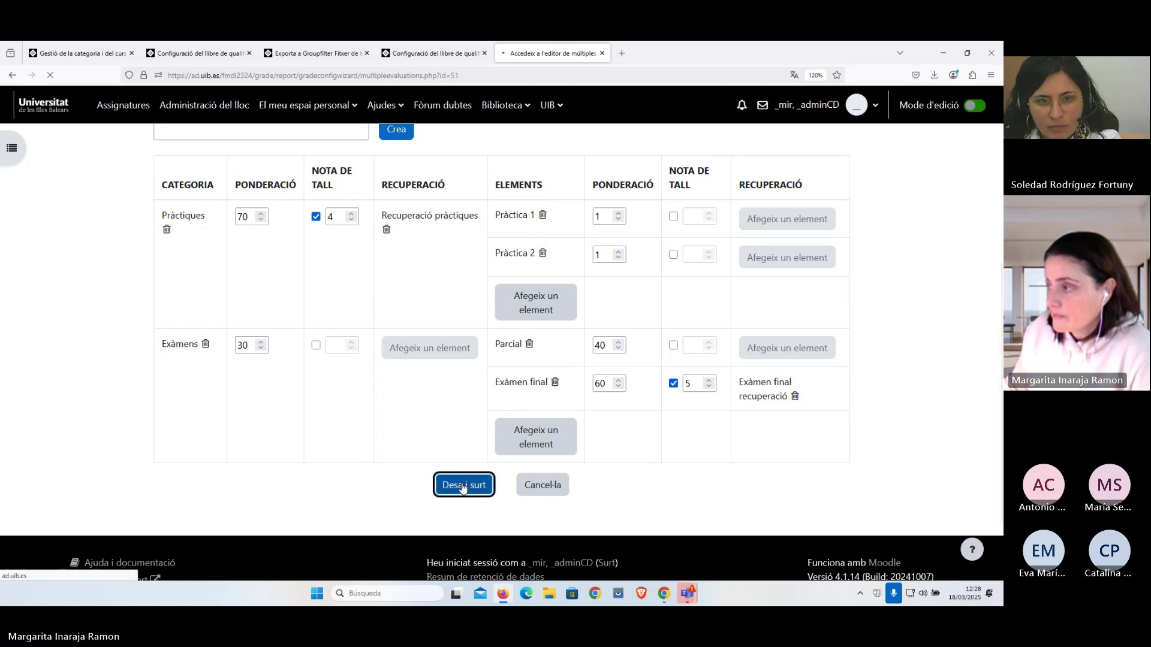
Open the gradebook setup and examine the structure of the Pràctiques and Exàmens categories, including Total de Pràctiques
scroll(454, 465, down, 3)
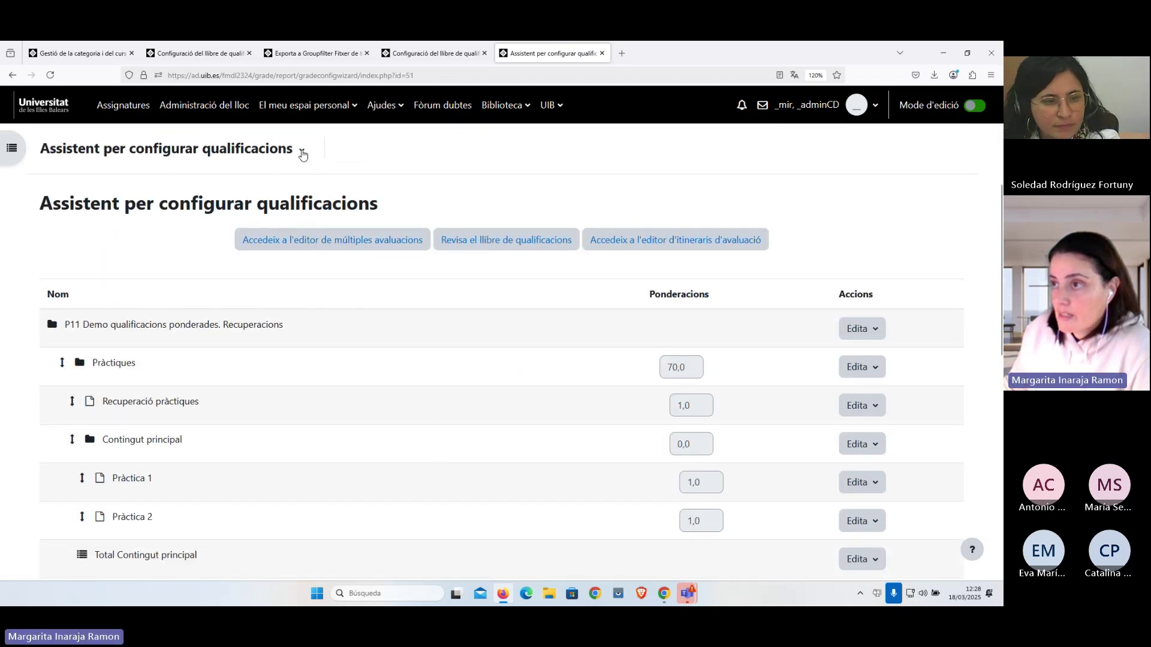
click(303, 152)
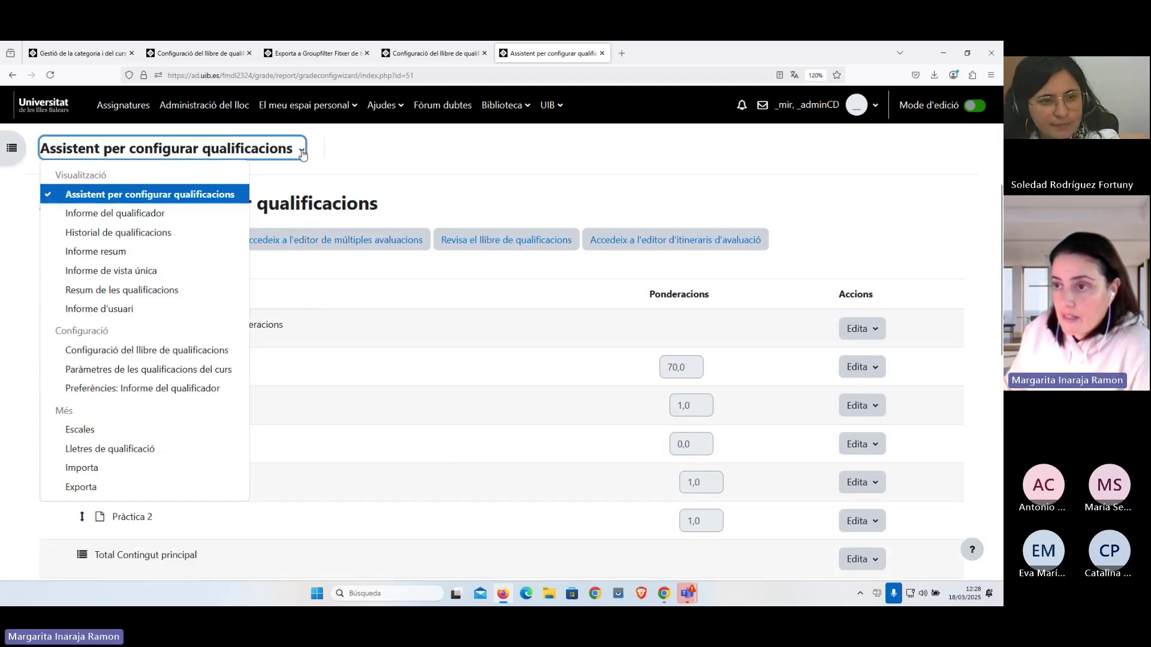
click(202, 356)
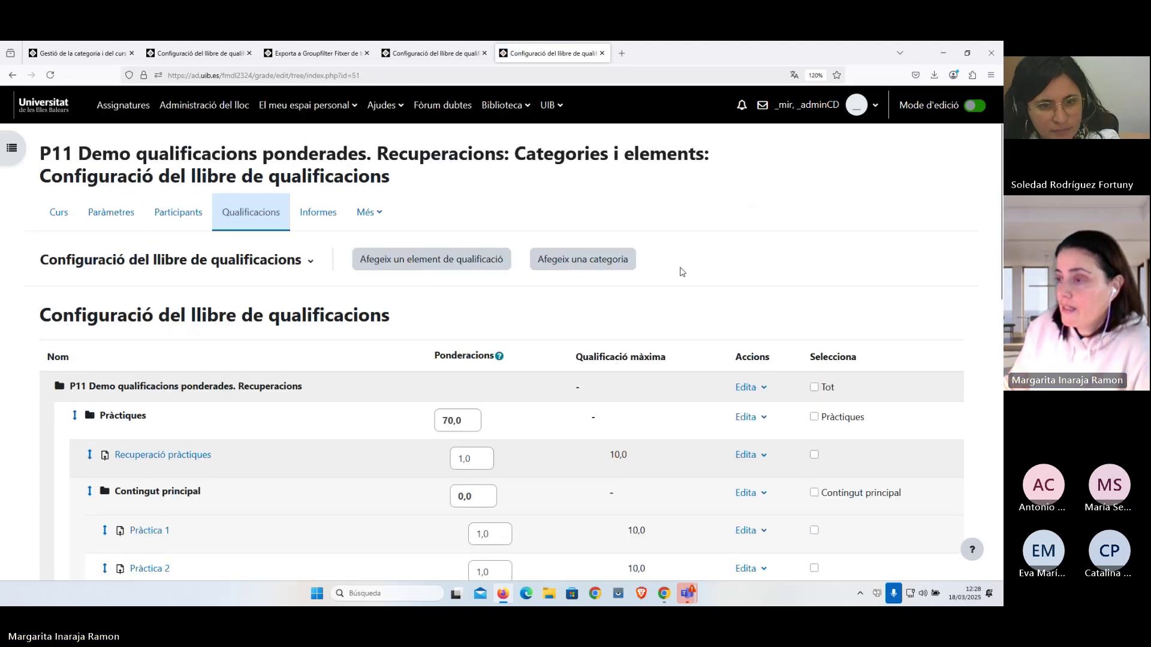
scroll(683, 271, down, 3)
scroll(682, 270, down, 2)
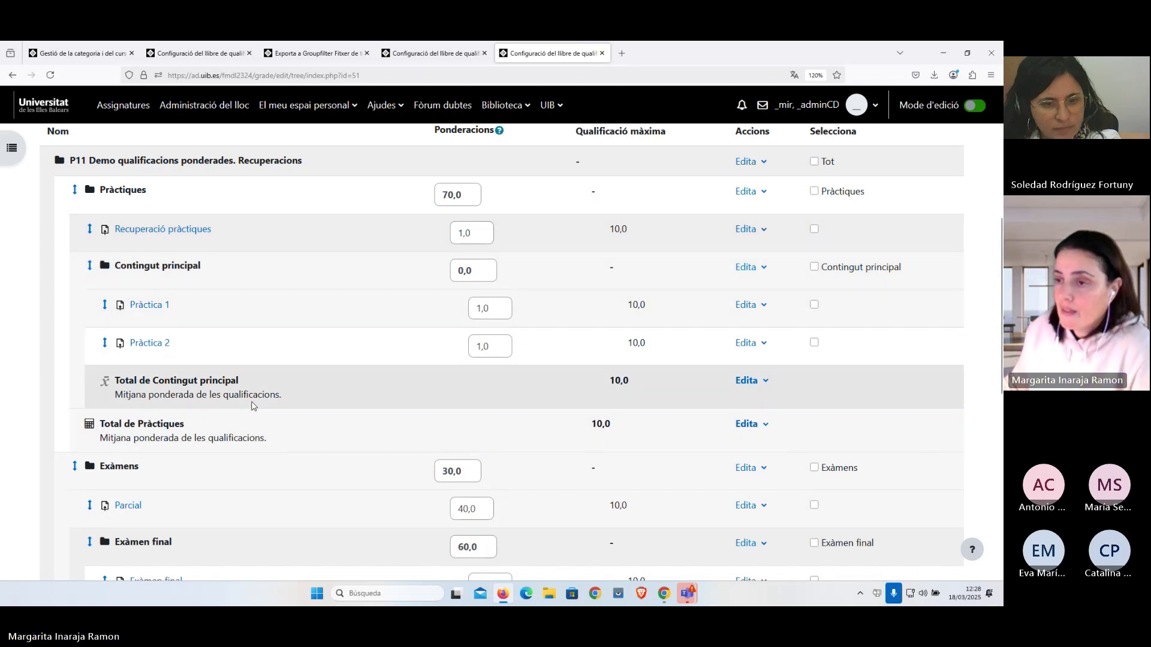
scroll(254, 405, down, 2)
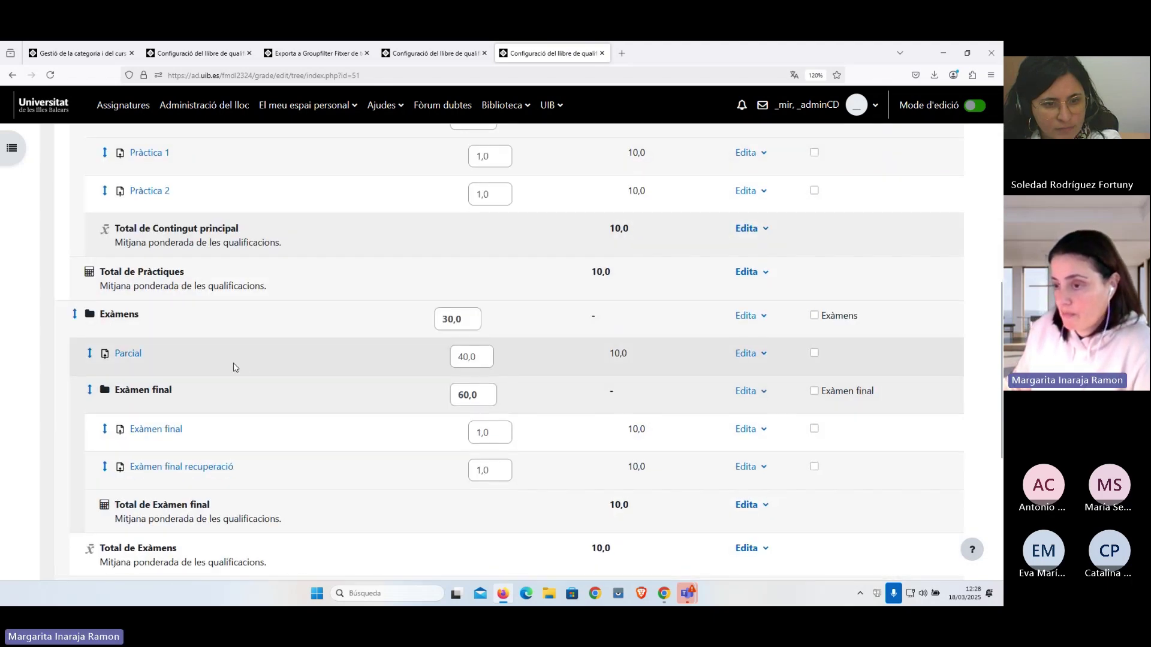
scroll(251, 400, down, 1)
scroll(254, 401, up, 4)
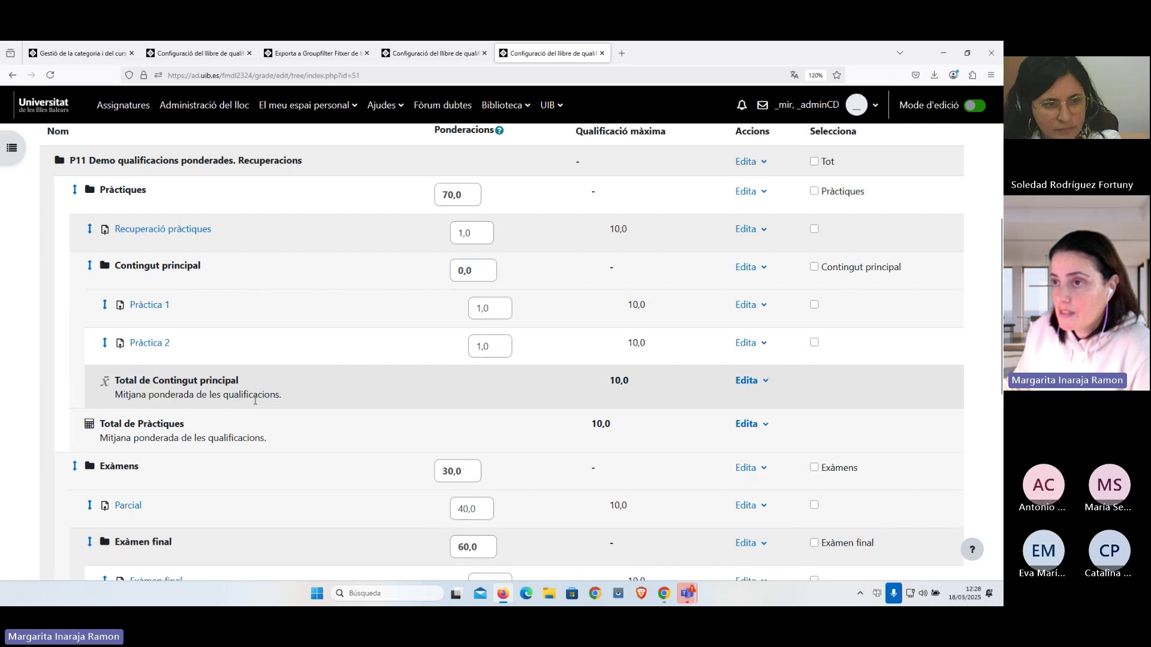
drag(100, 427, 188, 431)
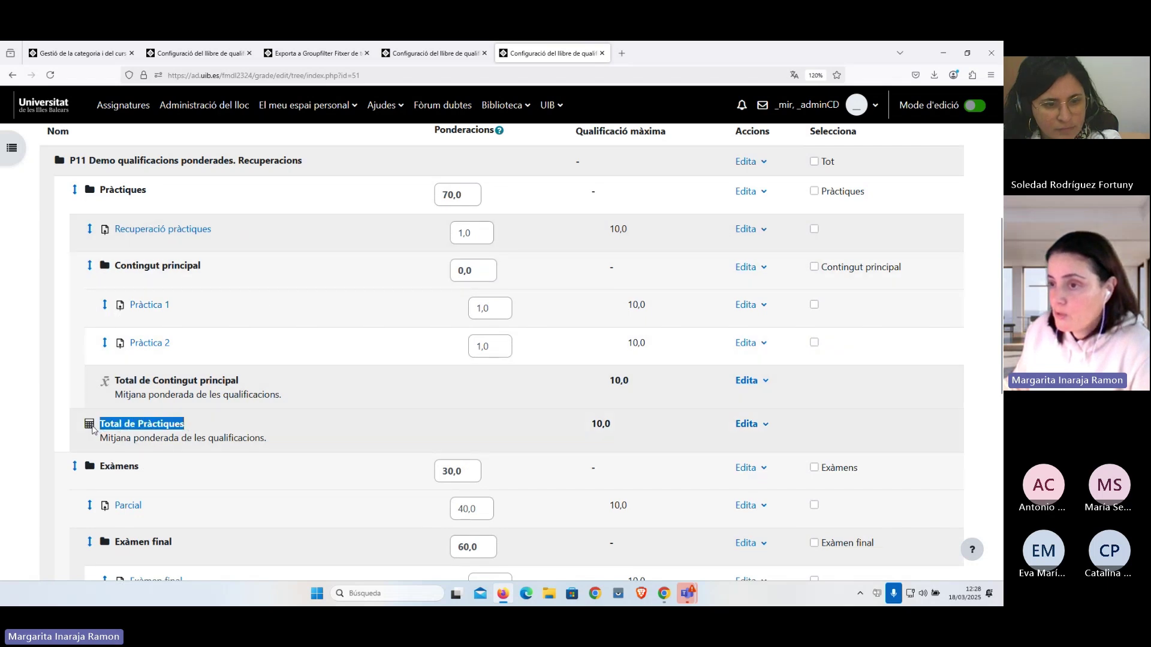
click(201, 430)
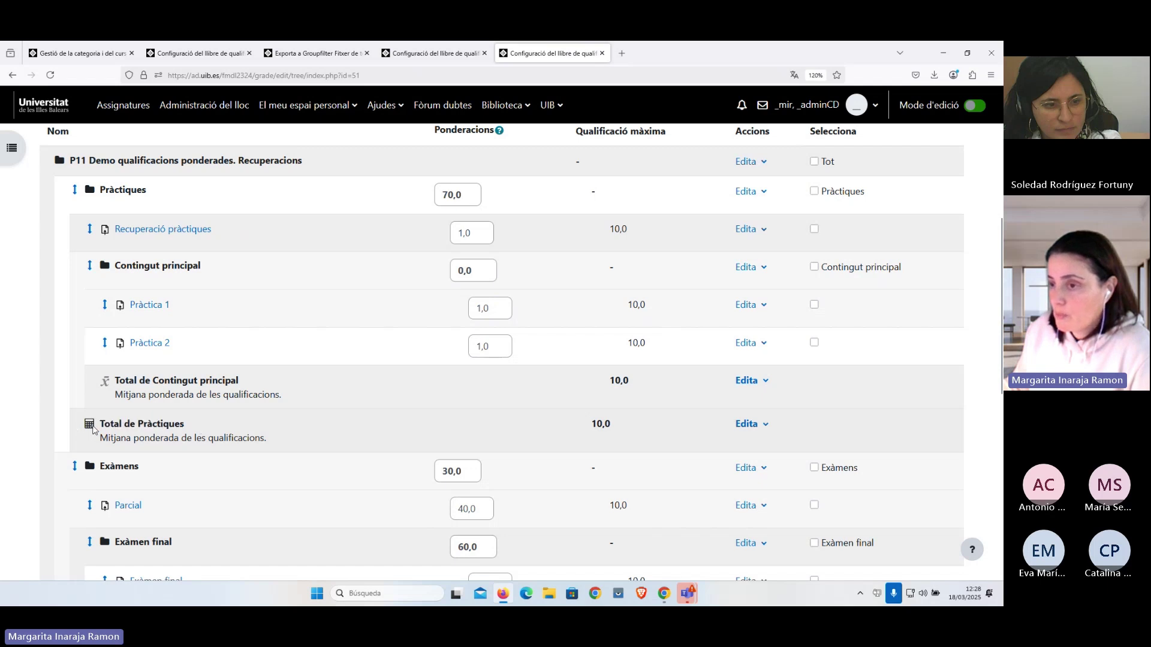
Open the calculation of Total de Pràctiques and compare its formula with the ID numbers of the grade items
click(746, 424)
click(733, 447)
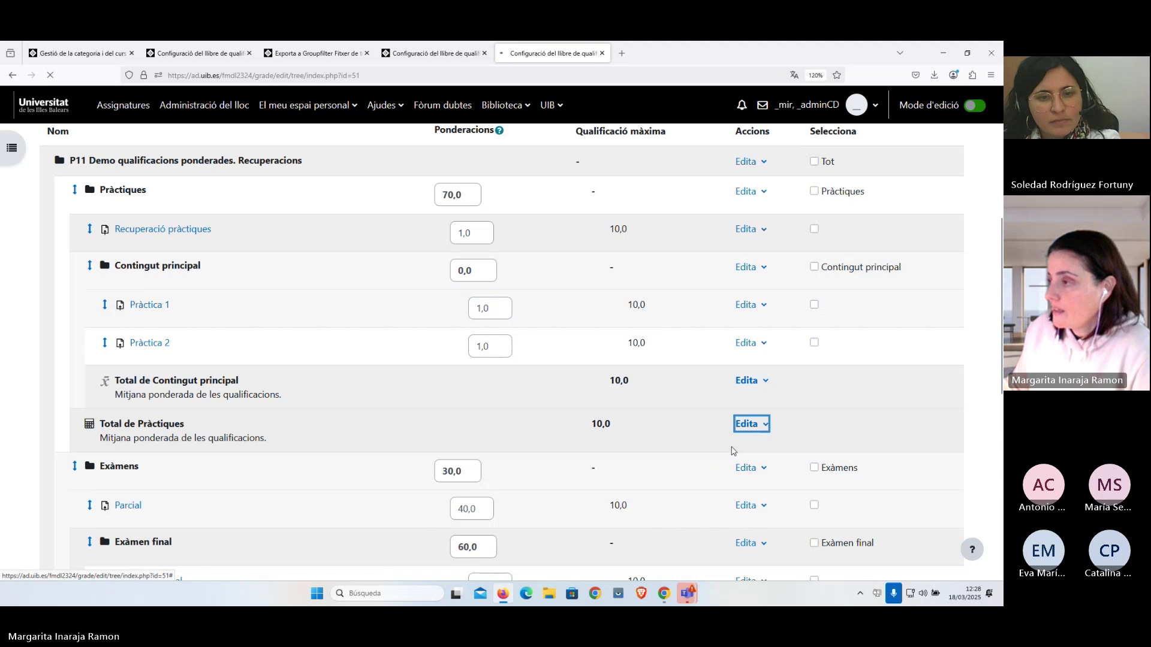
scroll(579, 421, down, 1)
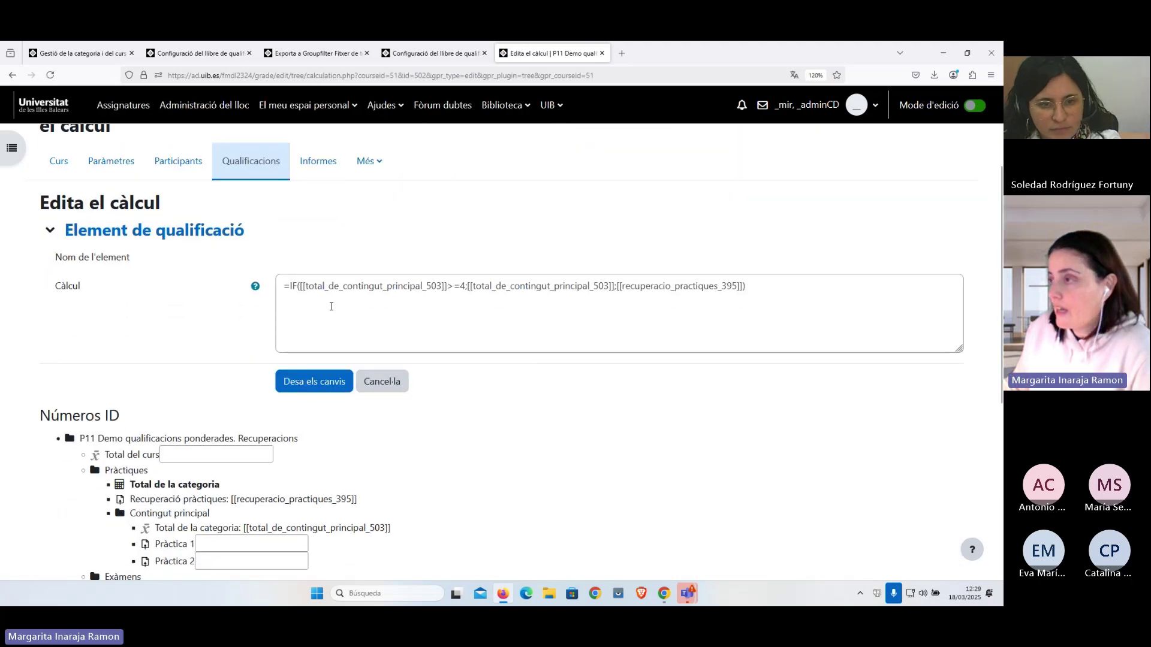
drag(758, 289, 283, 287)
click(324, 326)
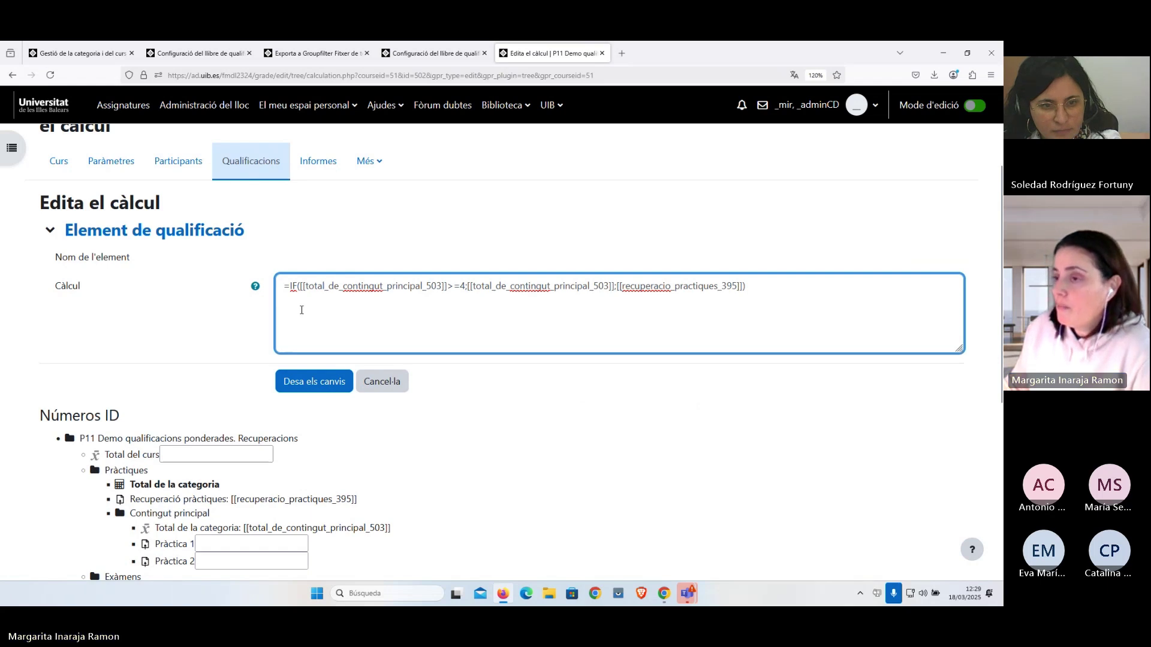
scroll(387, 320, down, 2)
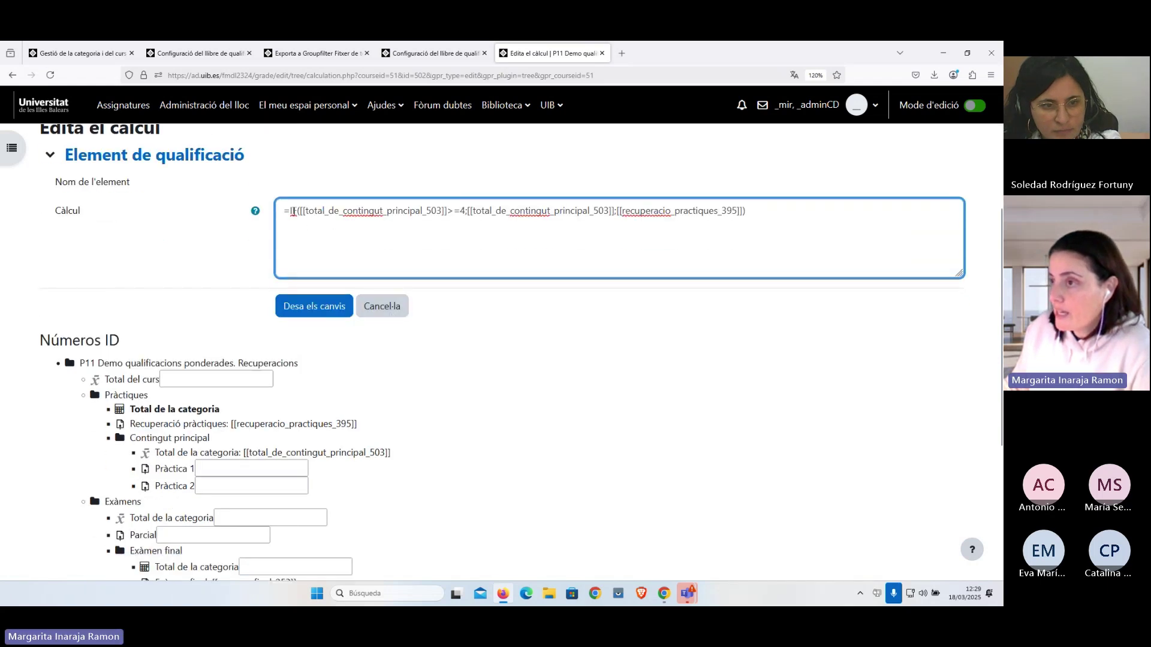
drag(306, 211, 442, 211)
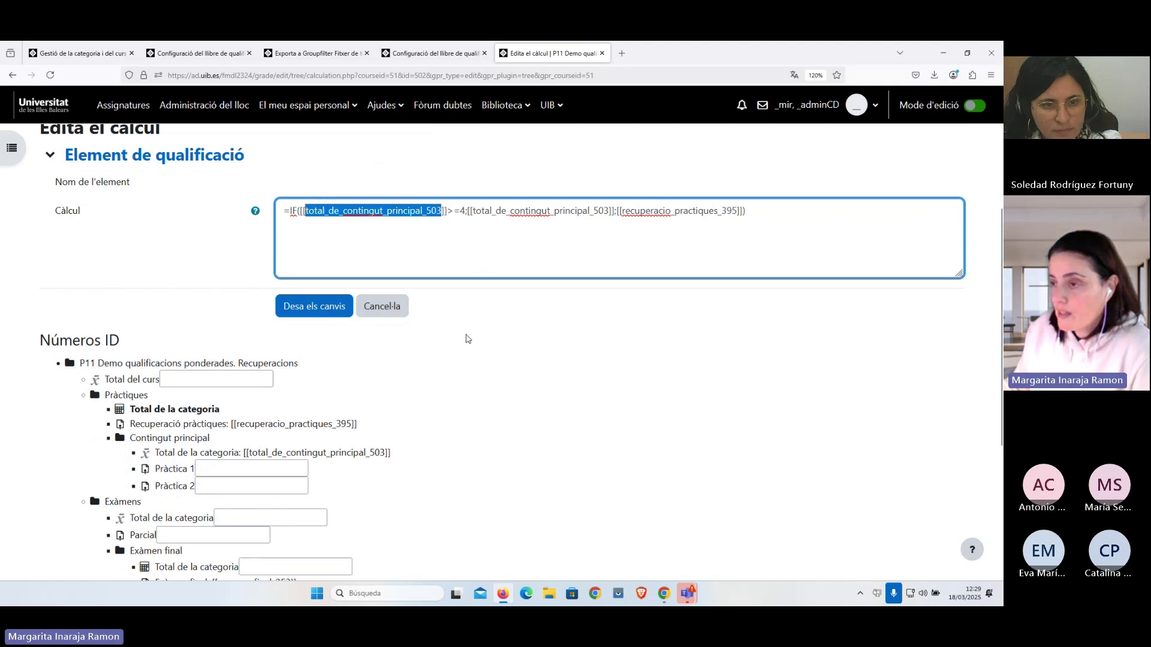
scroll(467, 338, down, 2)
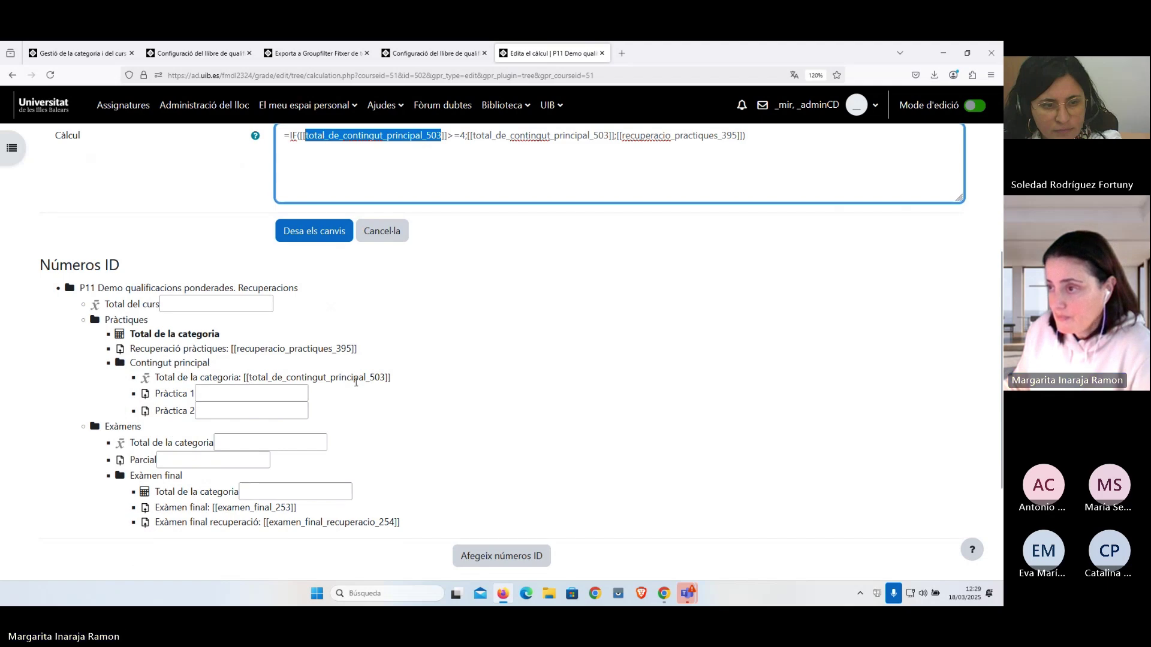
scroll(367, 385, up, 2)
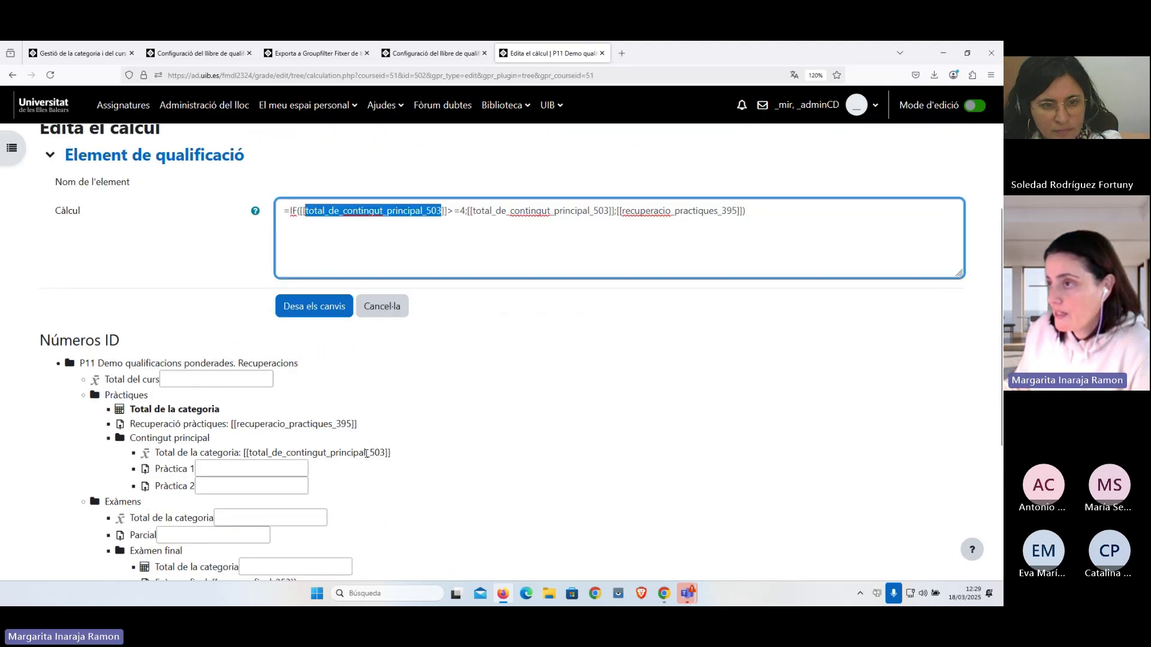
Examine the condition and both outcomes of the Total de Pràctiques IF formula, and cancel out of the calculation editor
click(400, 222)
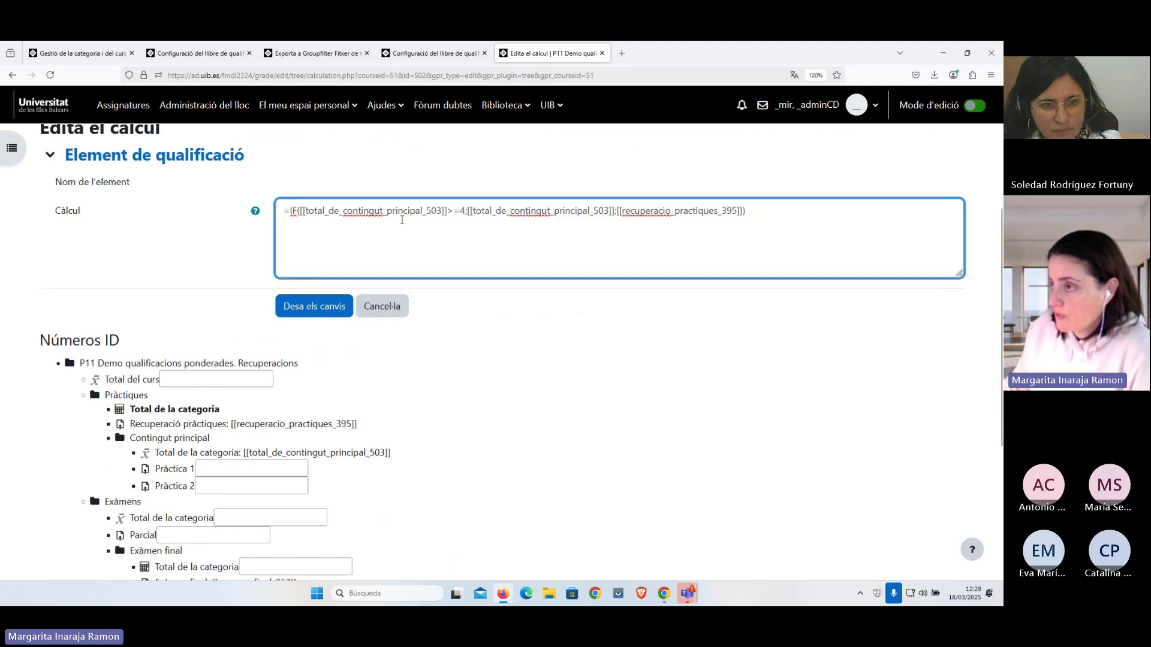
drag(445, 213, 302, 214)
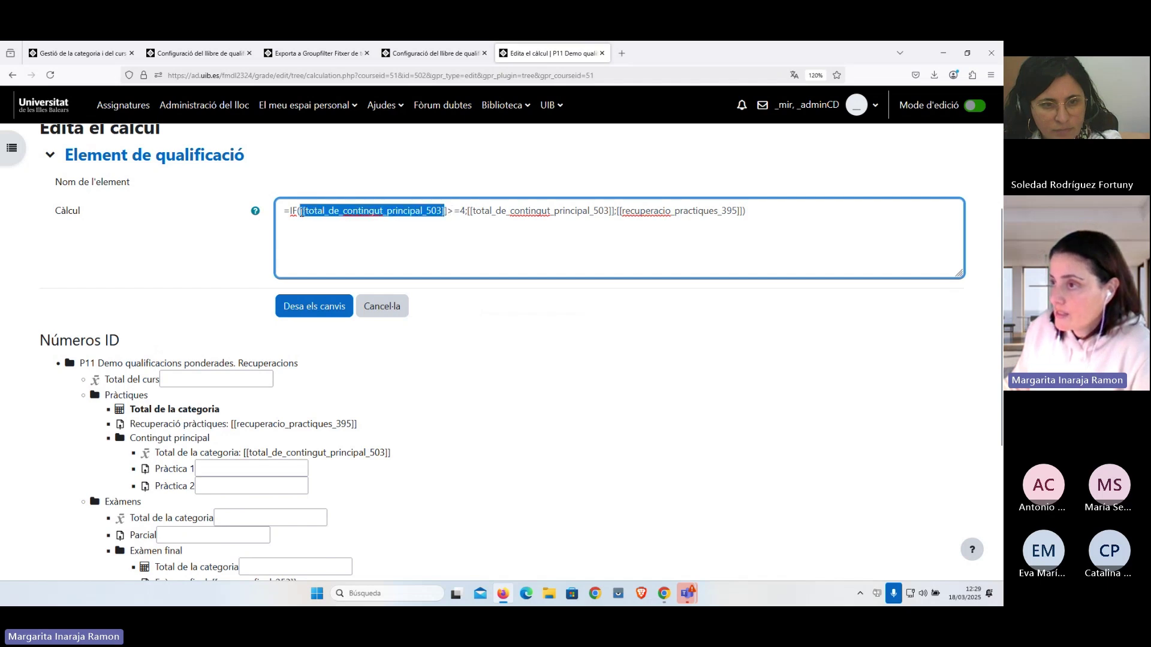
click(455, 211)
drag(447, 212, 737, 213)
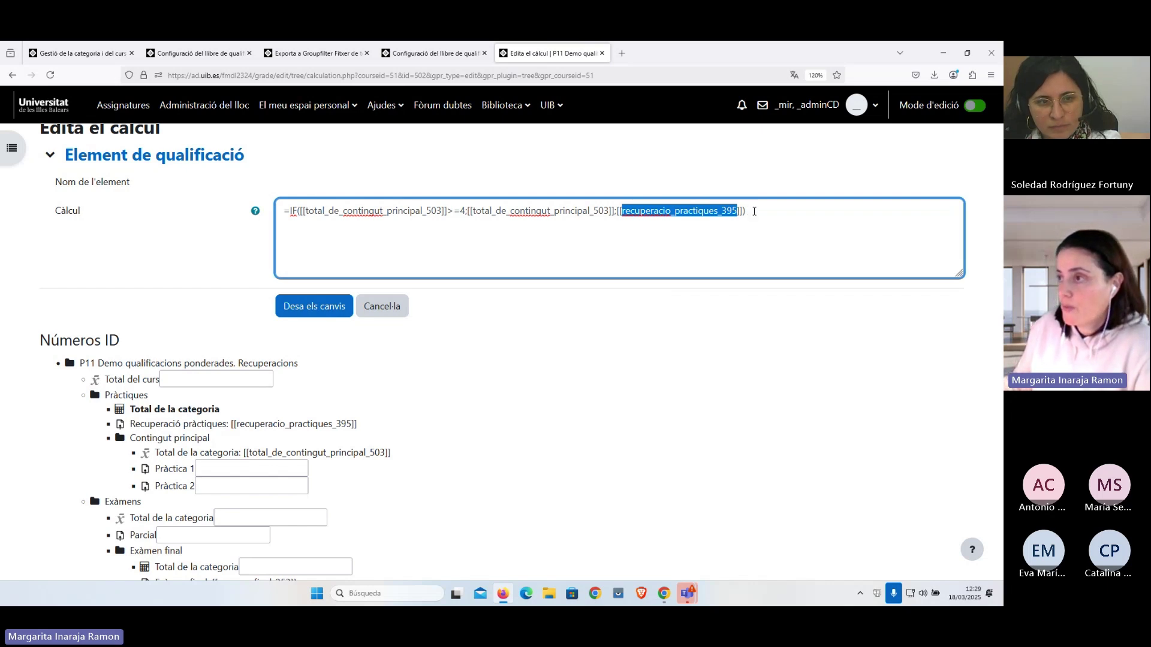
double_click(463, 211)
drag(463, 211, 295, 211)
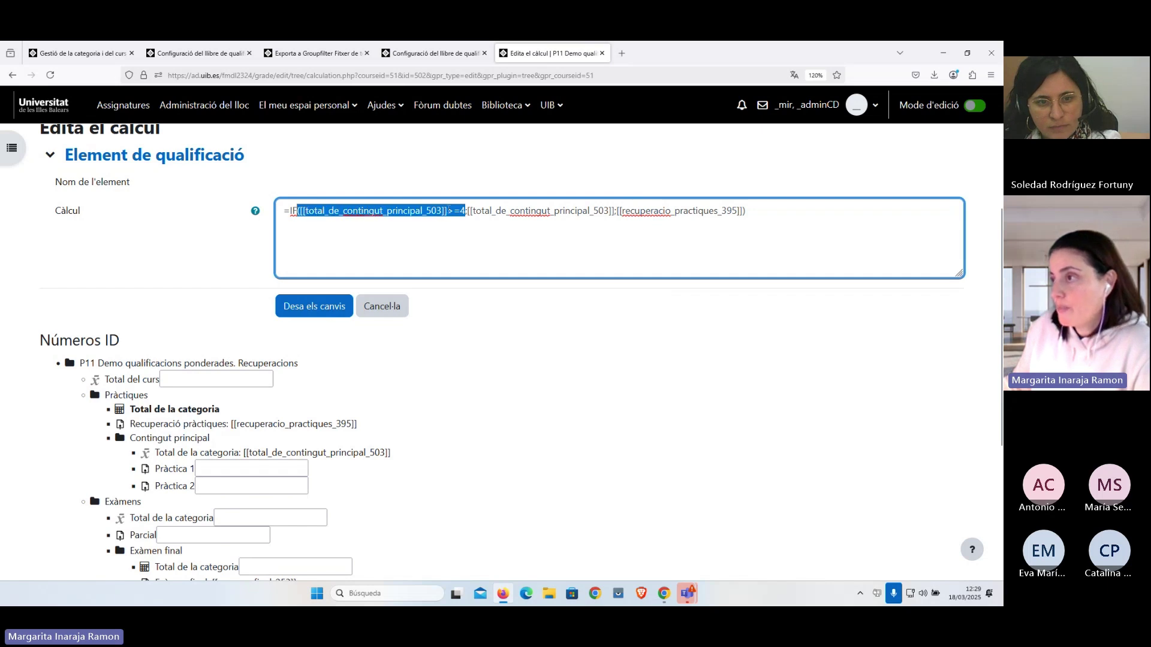
drag(470, 211, 750, 211)
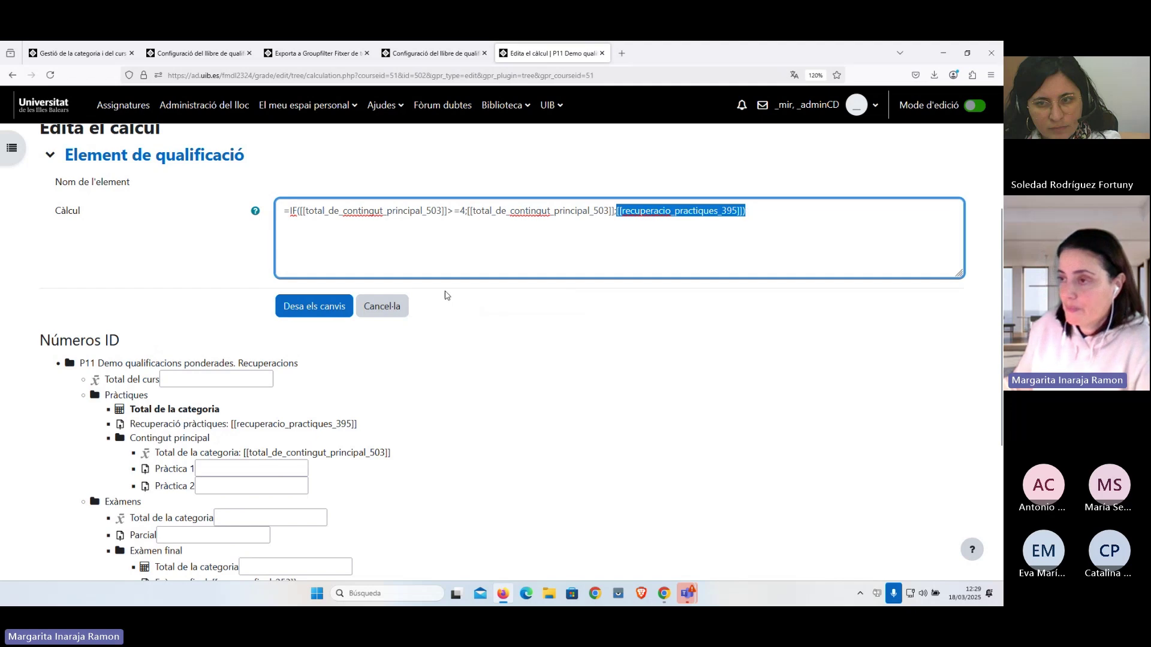
click(412, 308)
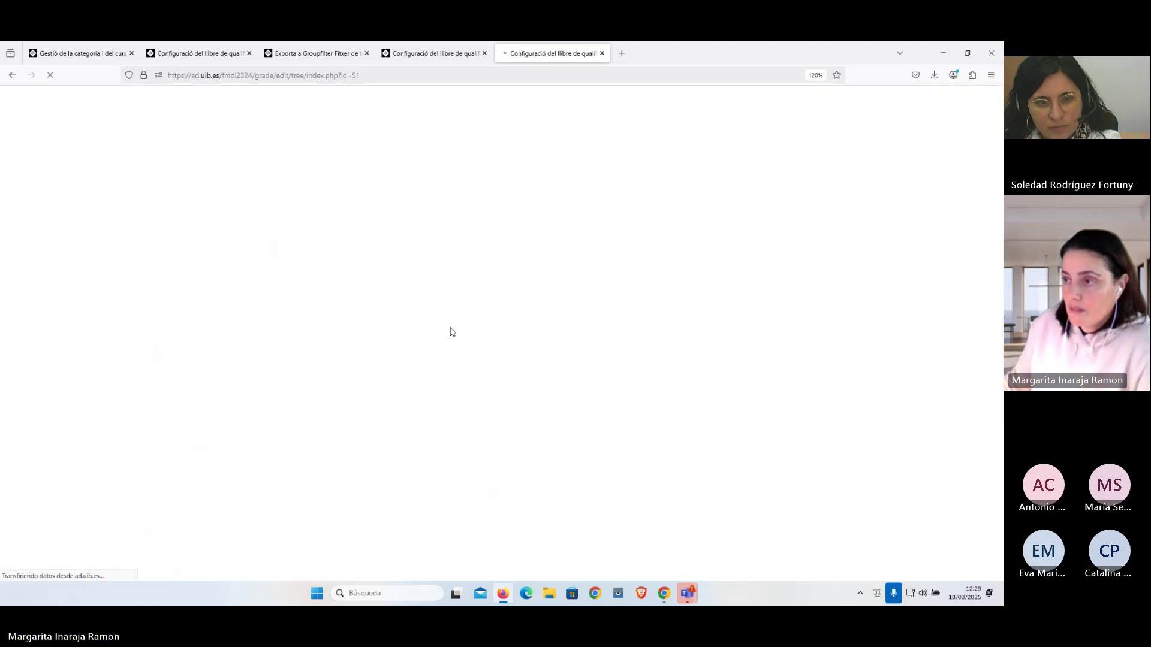
Examine the IF formula behind Total de Exàmen final, cancel out of the calculation editor, and review the gradebook structure
scroll(450, 329, down, 10)
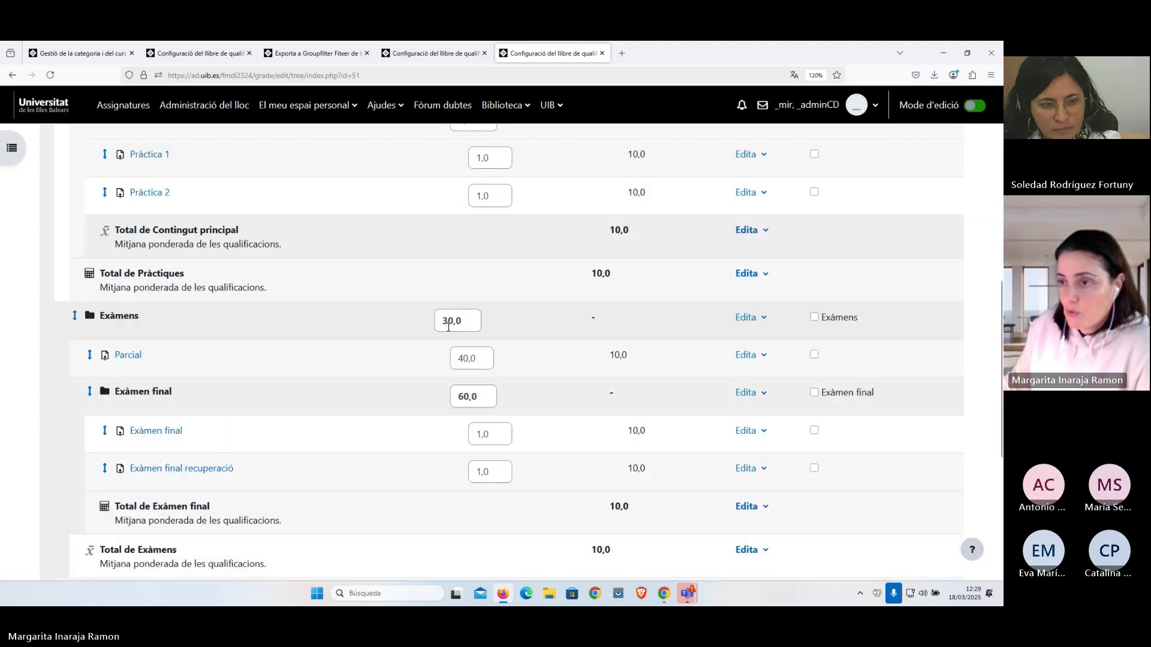
scroll(448, 326, down, 2)
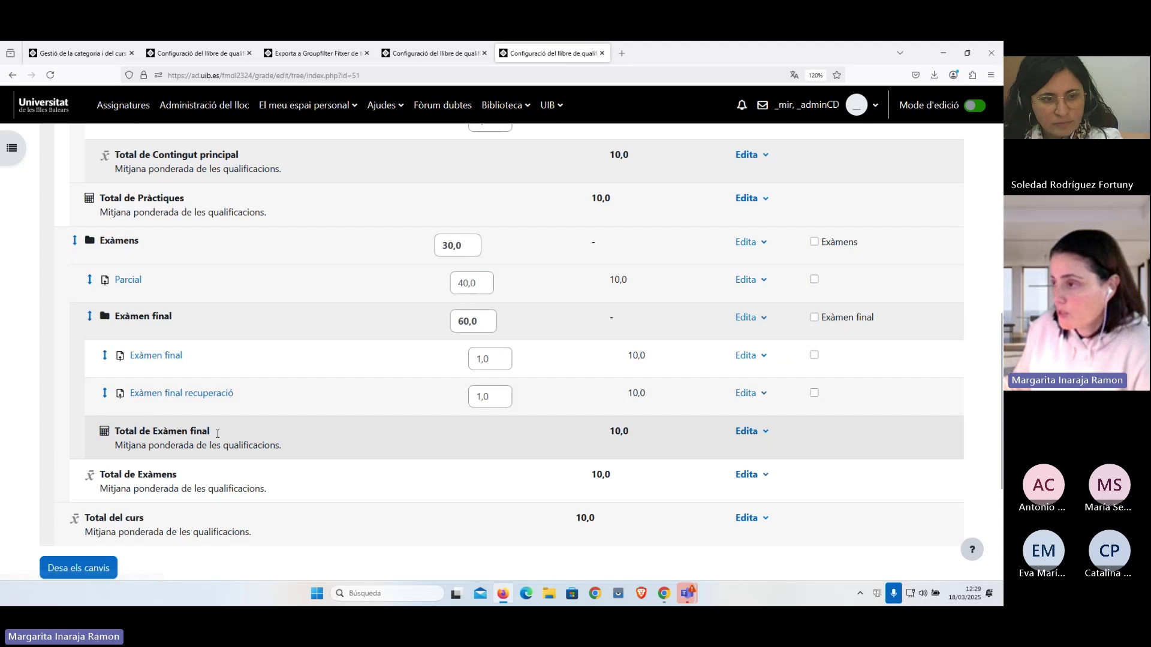
click(747, 431)
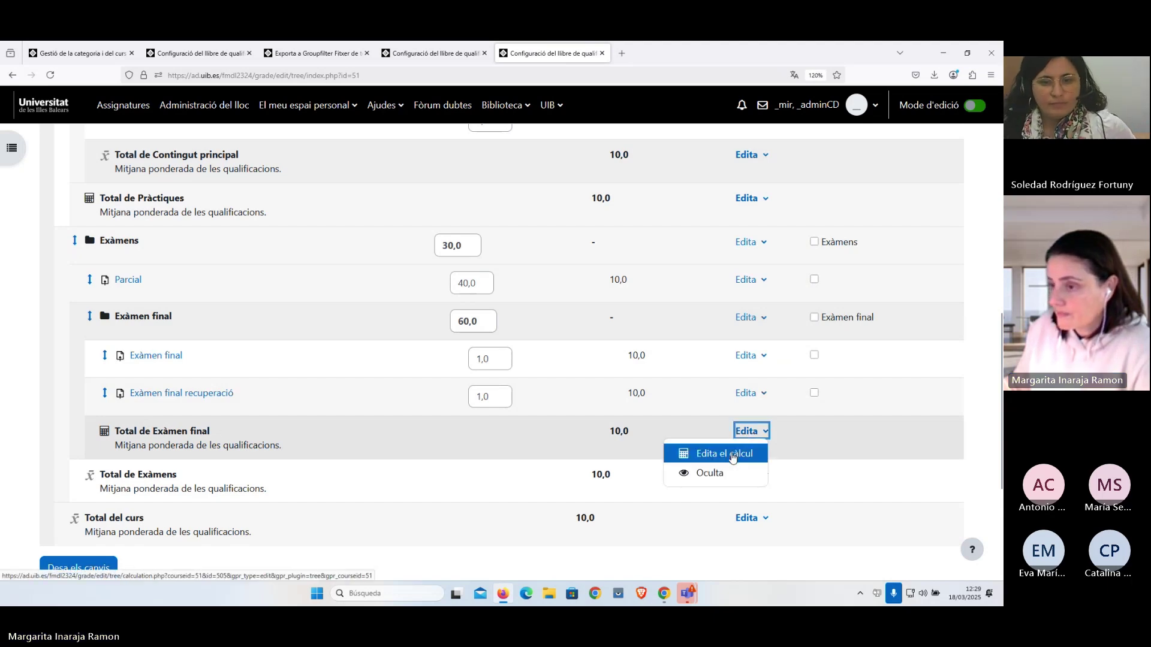
click(732, 455)
scroll(700, 453, down, 3)
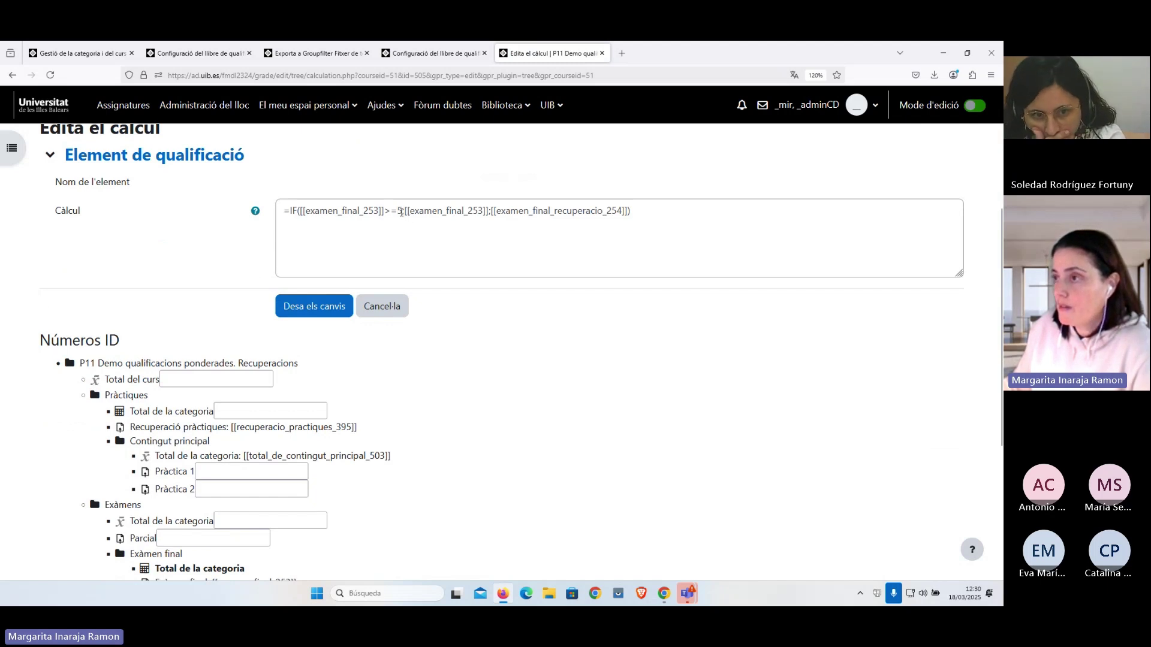
drag(403, 211, 296, 211)
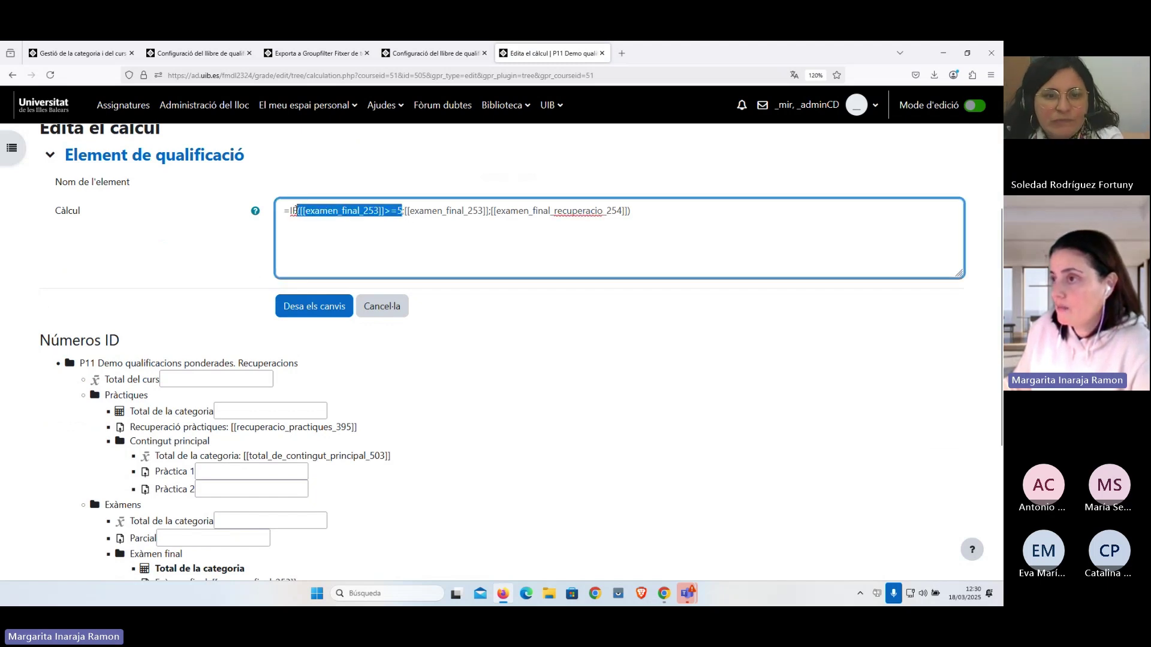
click(334, 220)
drag(403, 211, 342, 211)
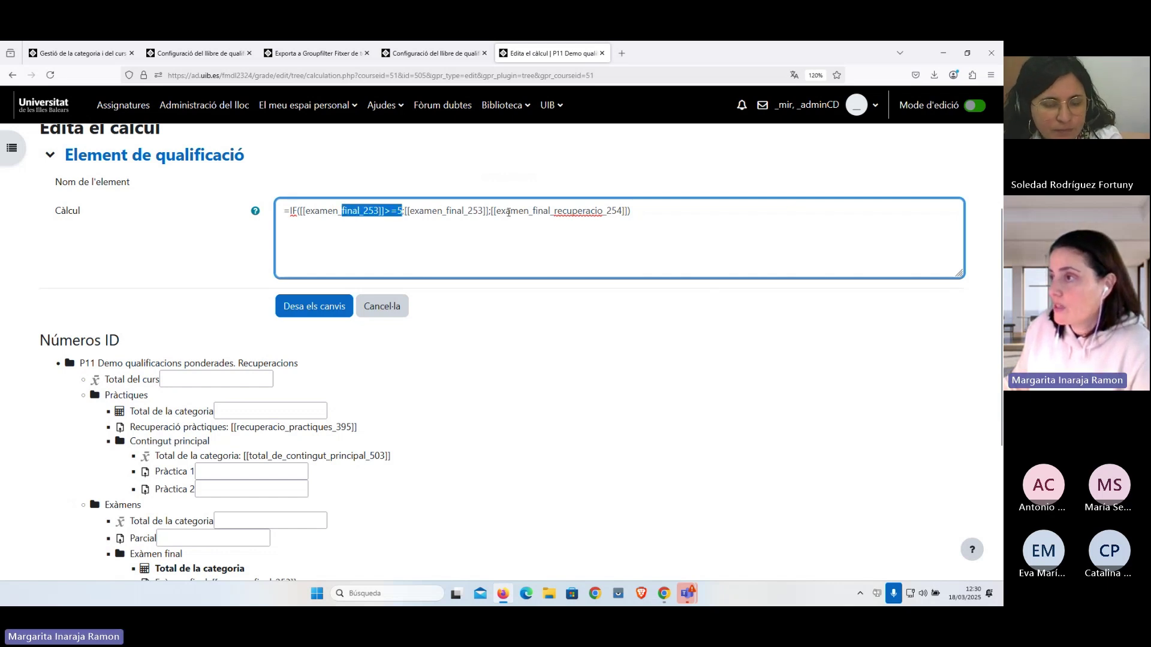
drag(494, 211, 619, 211)
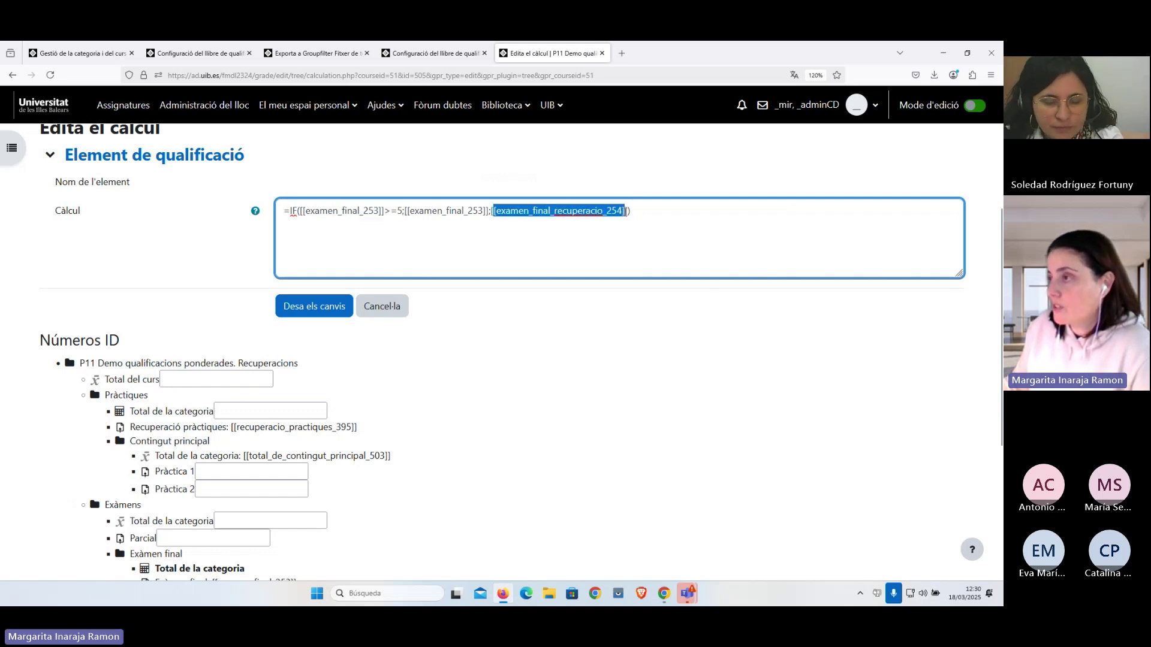
click(653, 214)
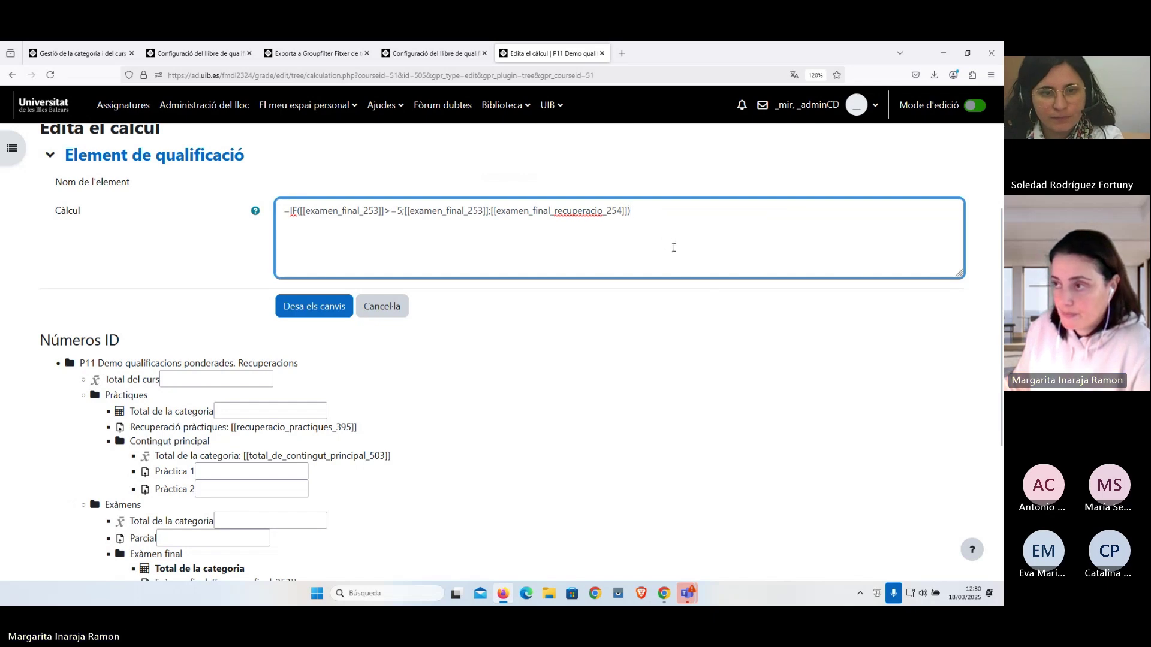
click(393, 311)
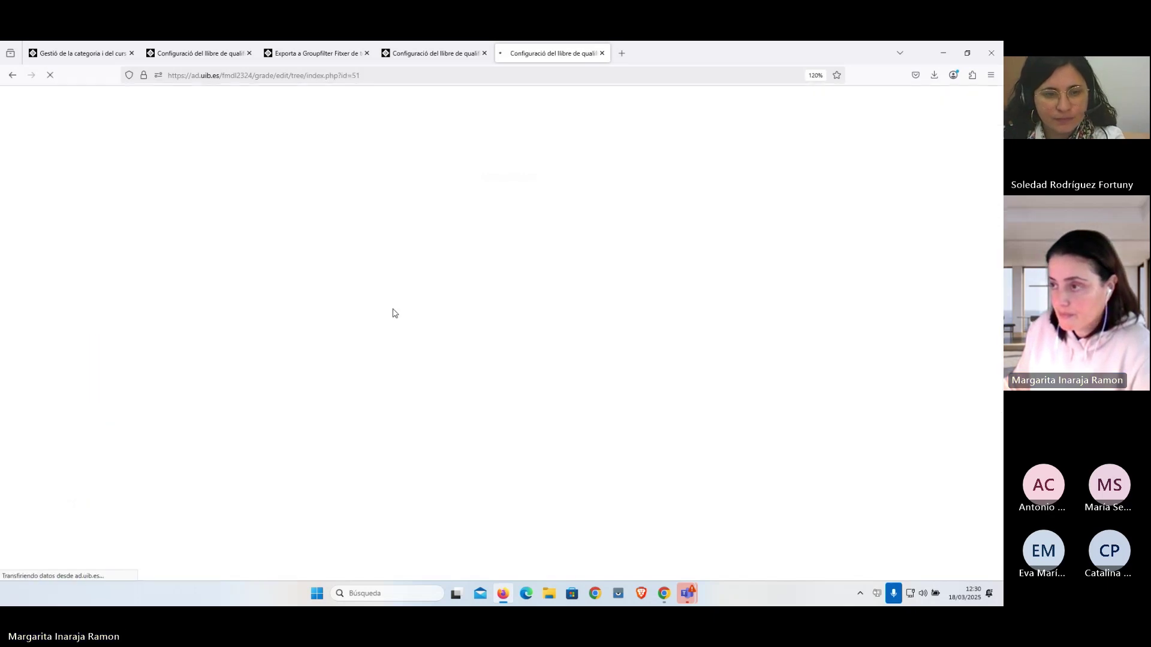
scroll(569, 374, down, 2)
scroll(569, 374, down, 5)
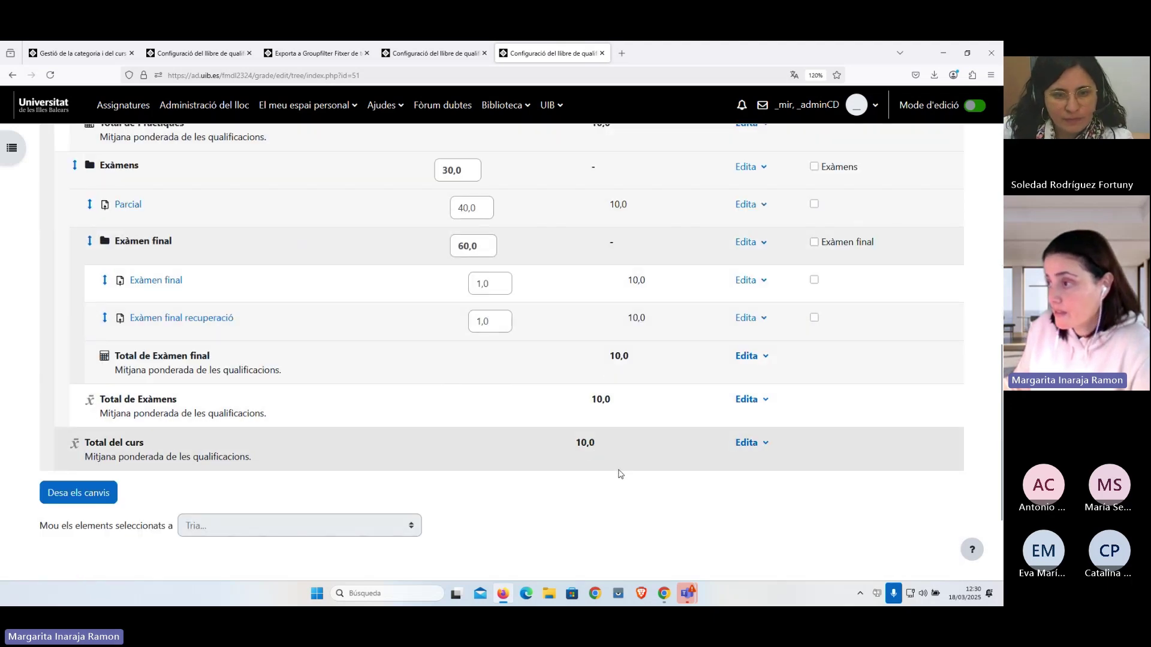
scroll(621, 477, up, 4)
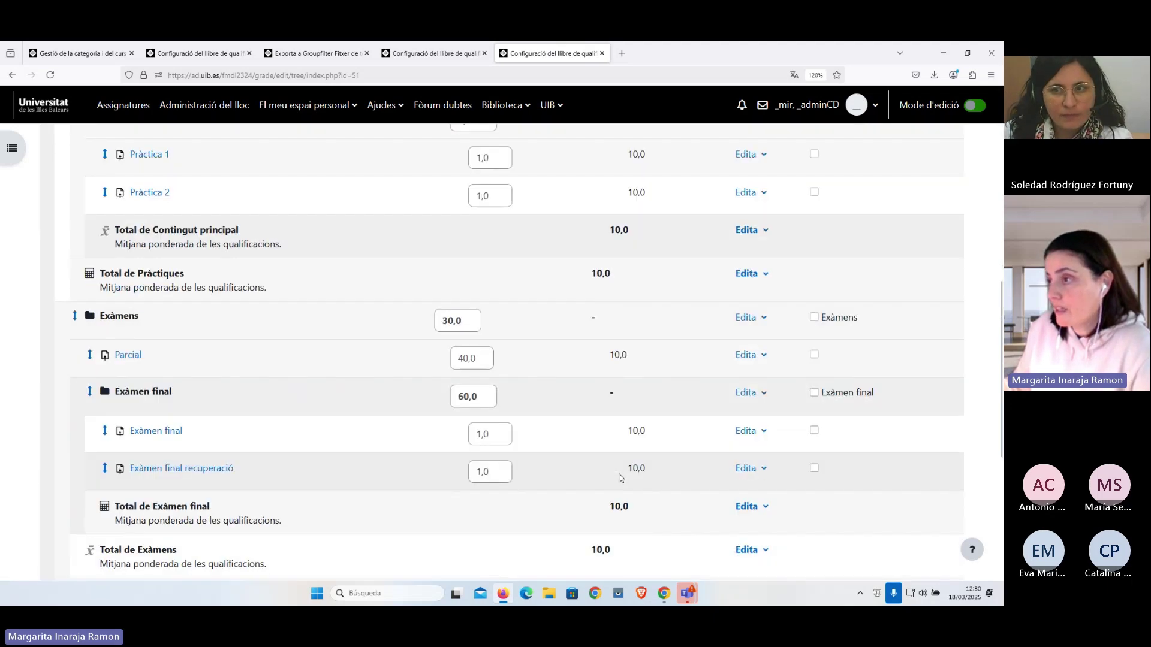
scroll(621, 478, up, 1)
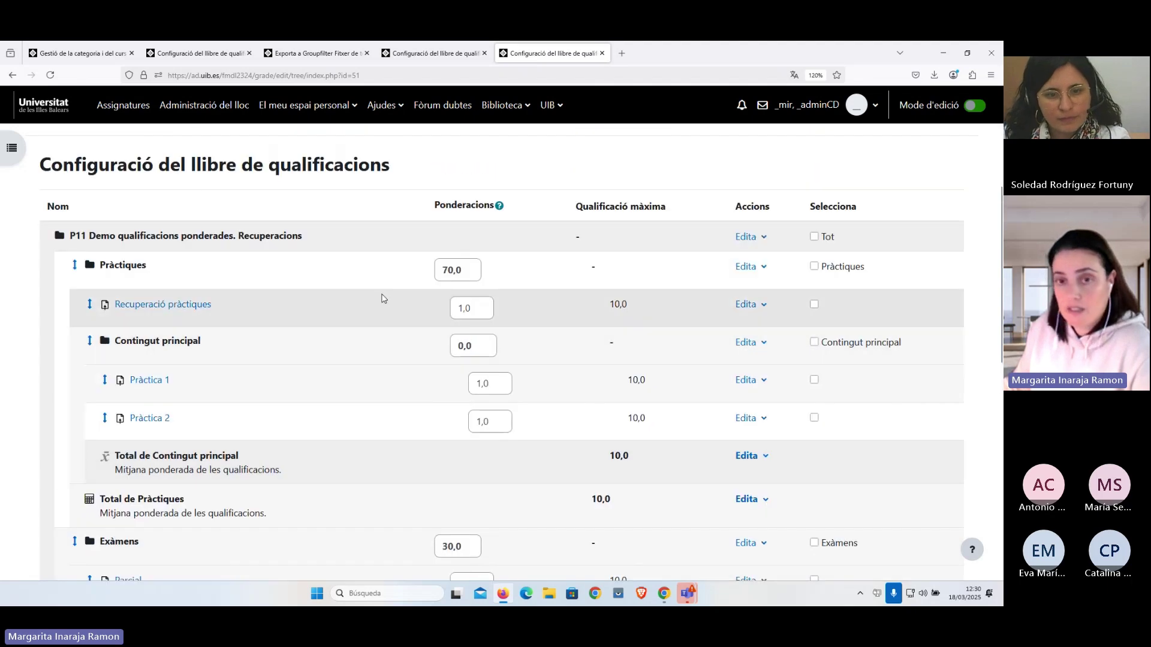